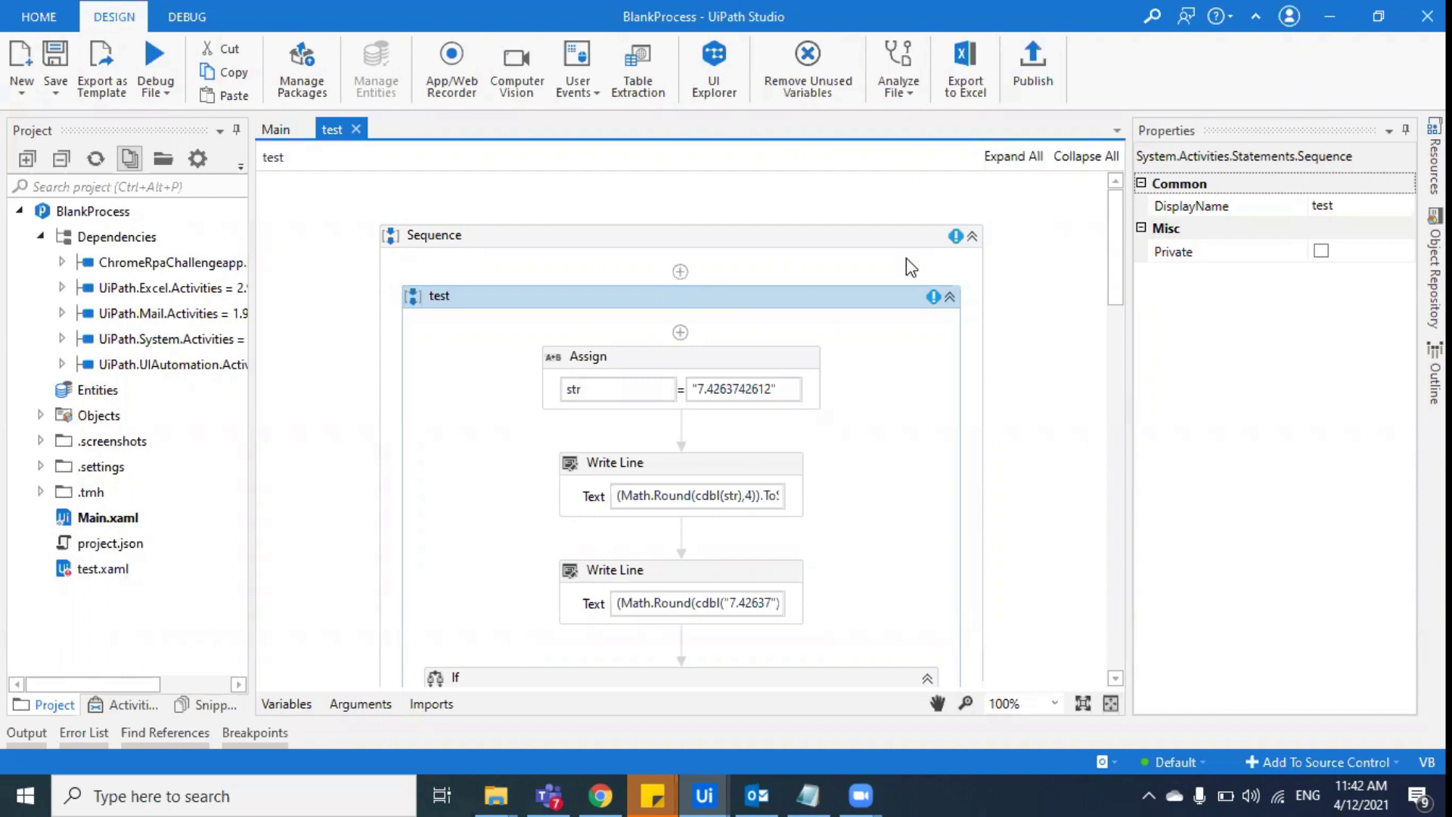
left_click(977, 479)
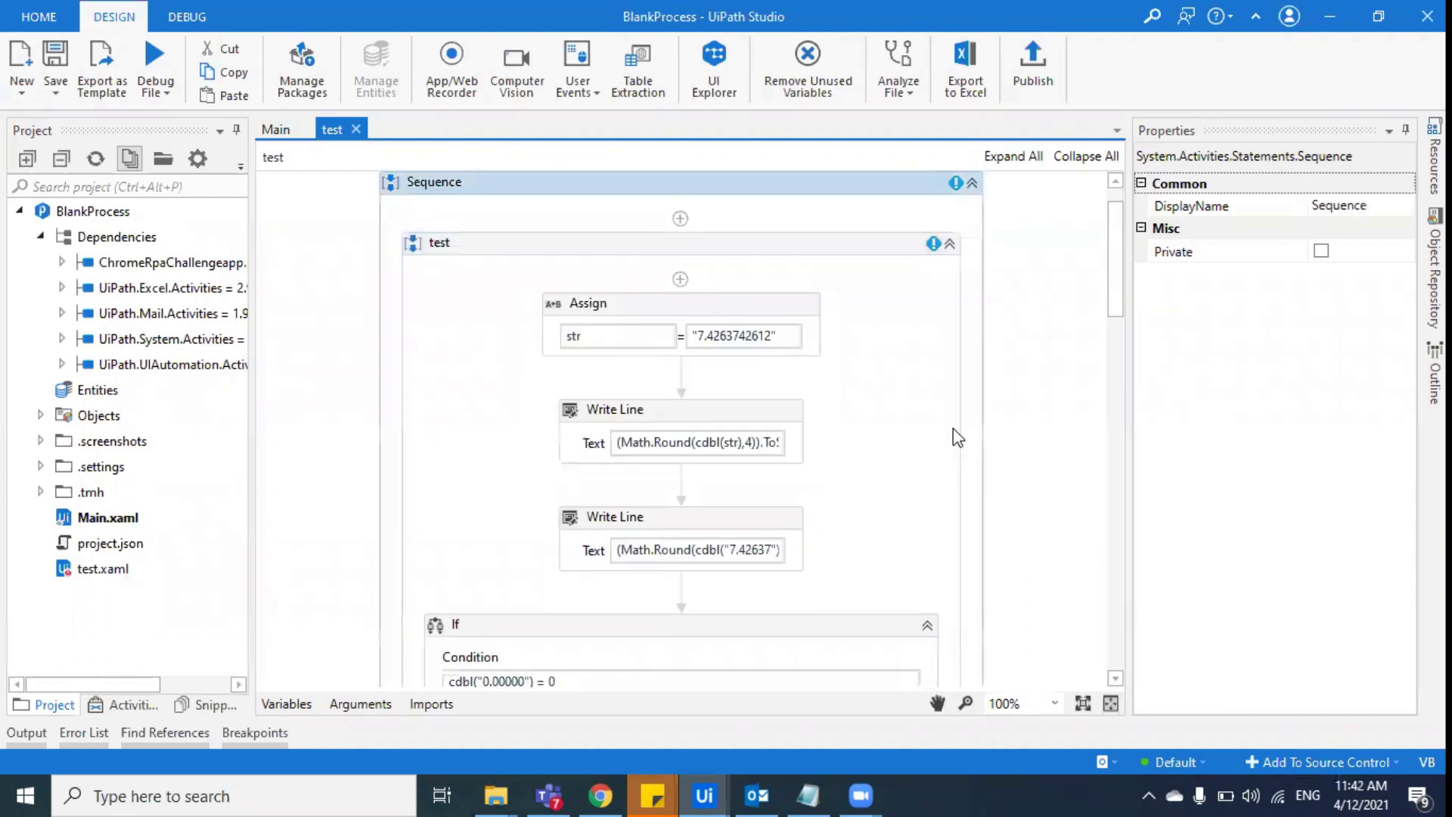
left_click(910, 94)
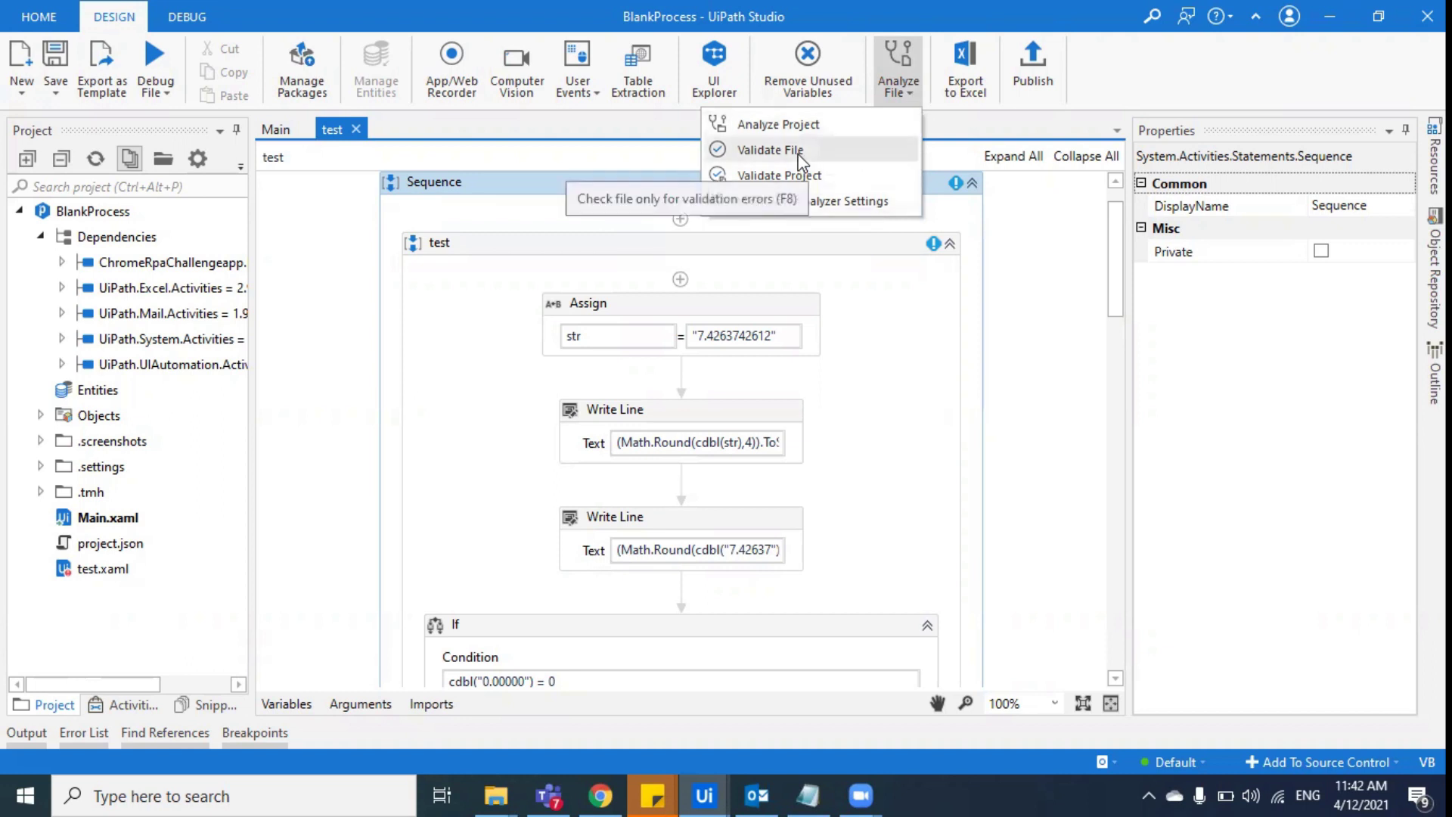
left_click(927, 471)
left_click(927, 471)
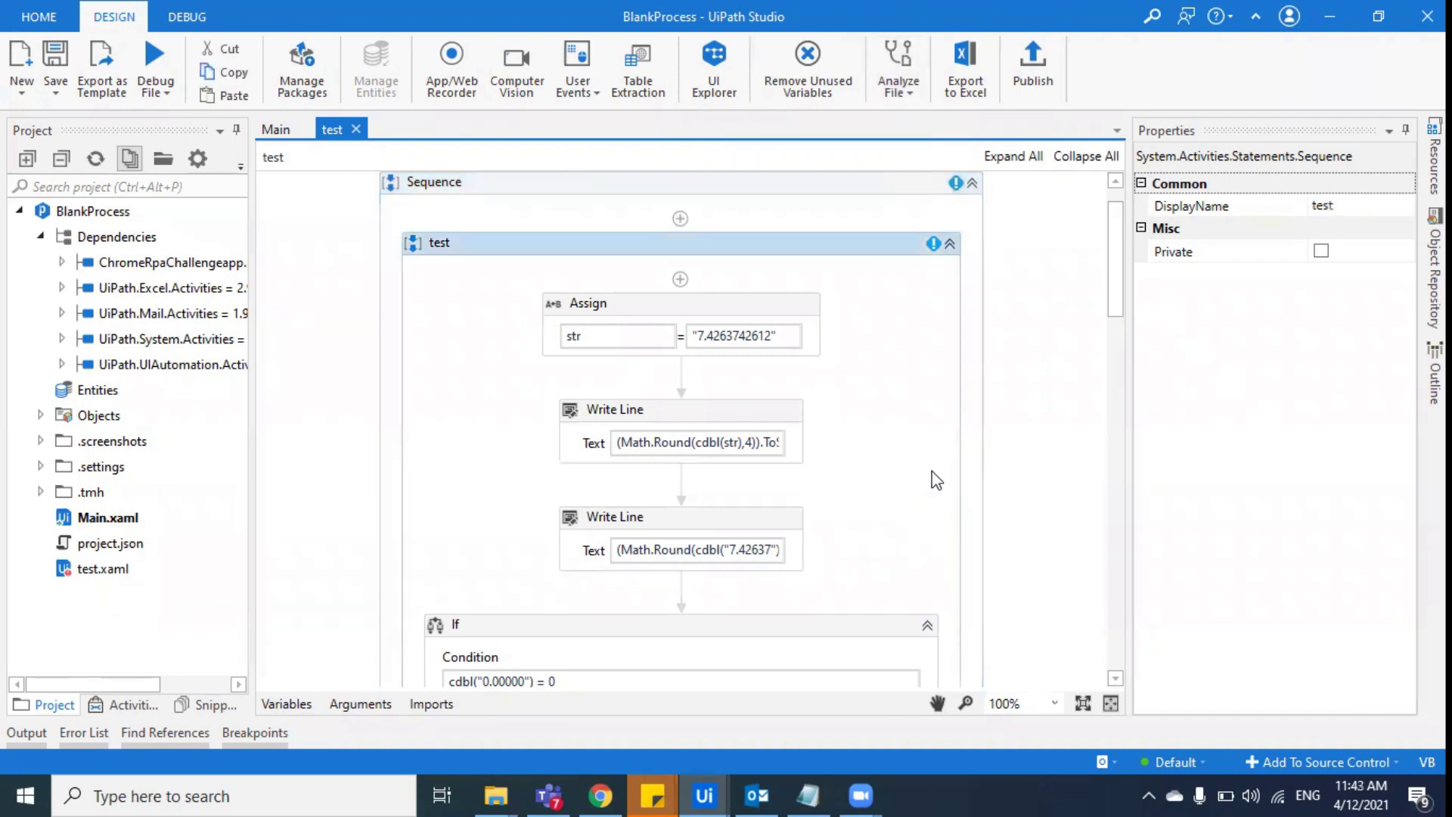
Collapse the expanded Comment Out activity below the finalRowIndex Write Line in the test sequence
scroll(929, 471, "down", 3)
scroll(936, 477, "down", 1)
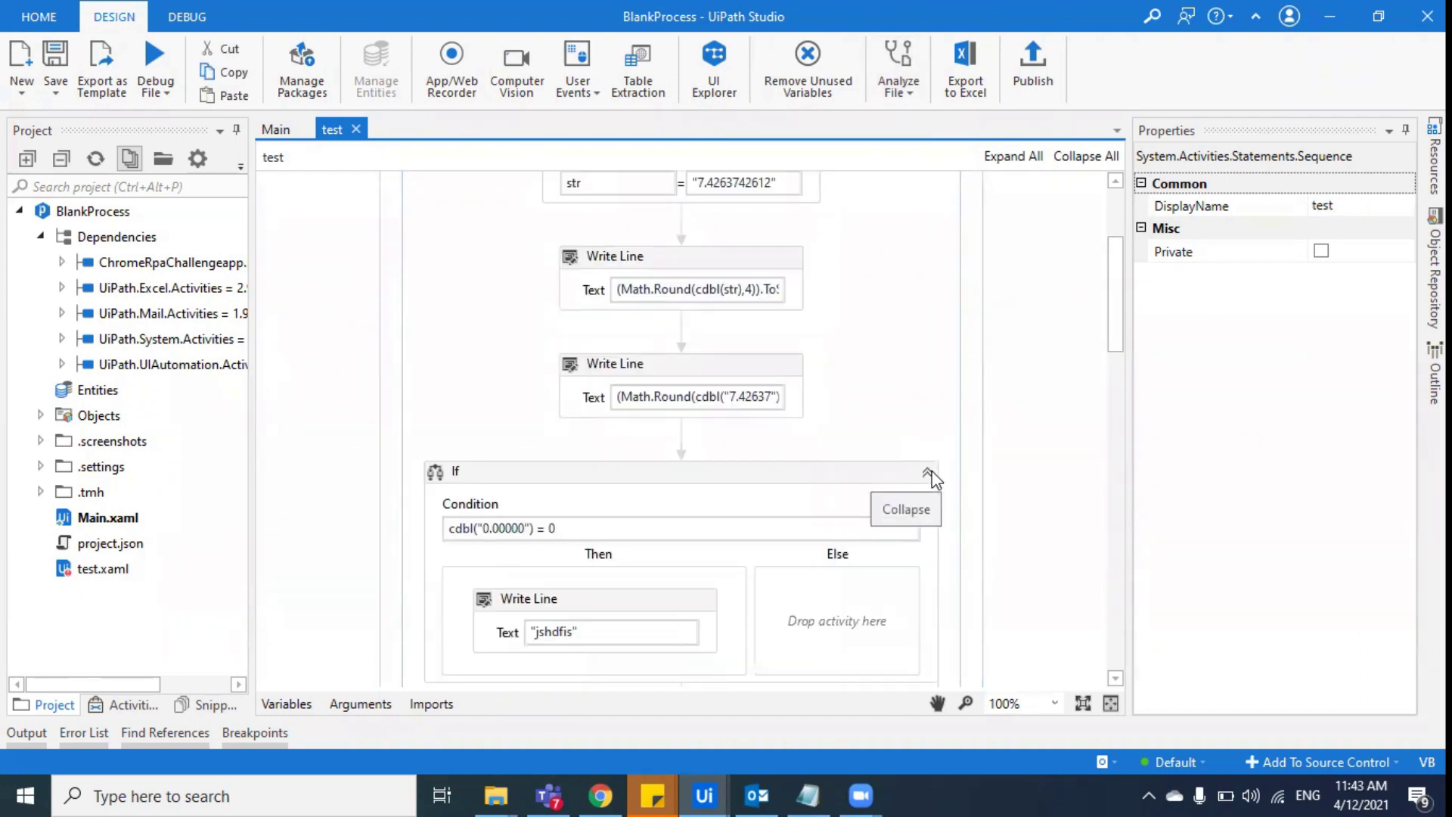
scroll(932, 509, "down", 6)
scroll(936, 518, "down", 13)
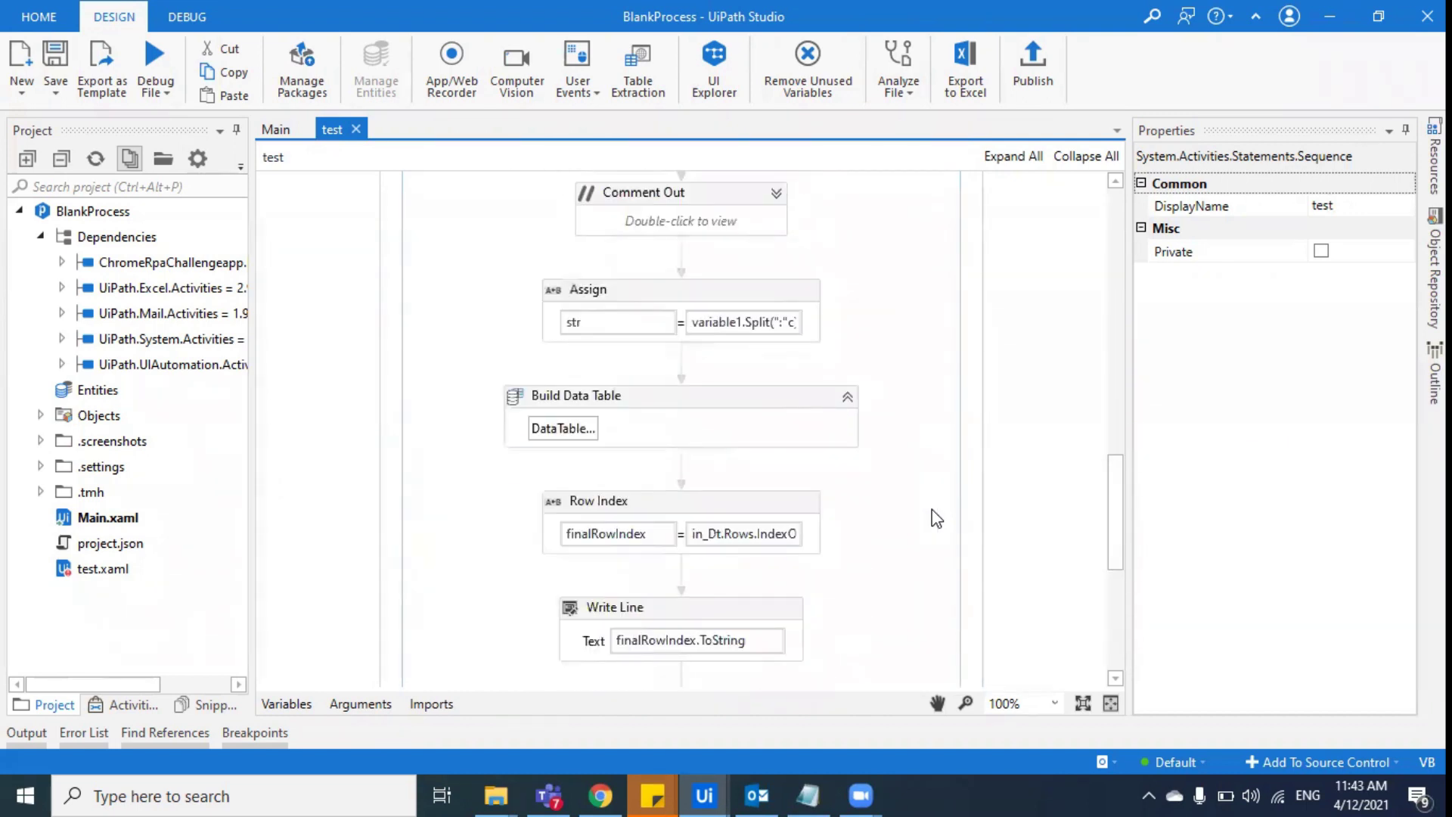
scroll(936, 519, "down", 2)
scroll(894, 597, "down", 1)
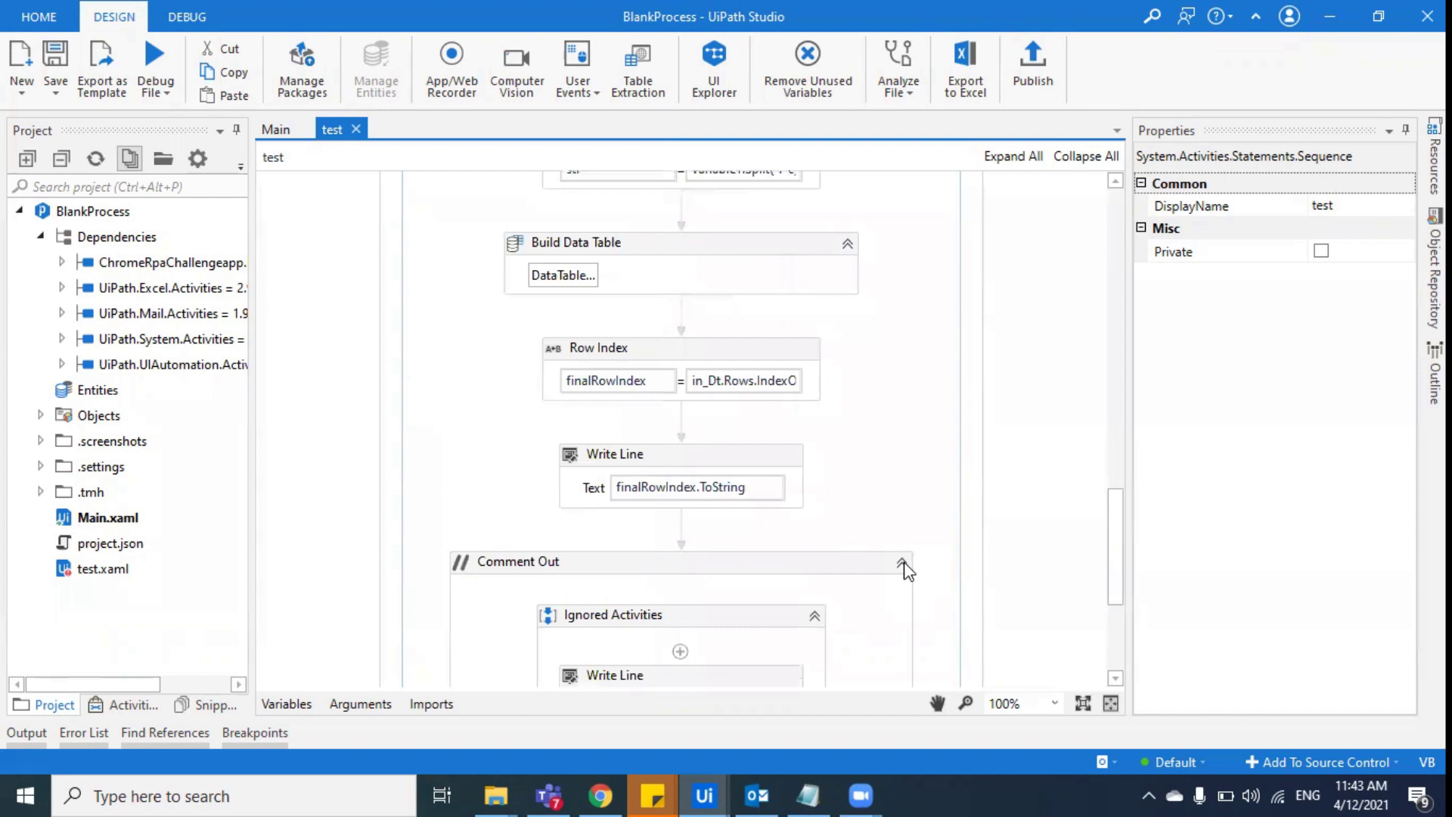
left_click(902, 564)
Inspect the validation markers on the str_Month Assign activity and the activities above it
scroll(873, 529, "up", 9)
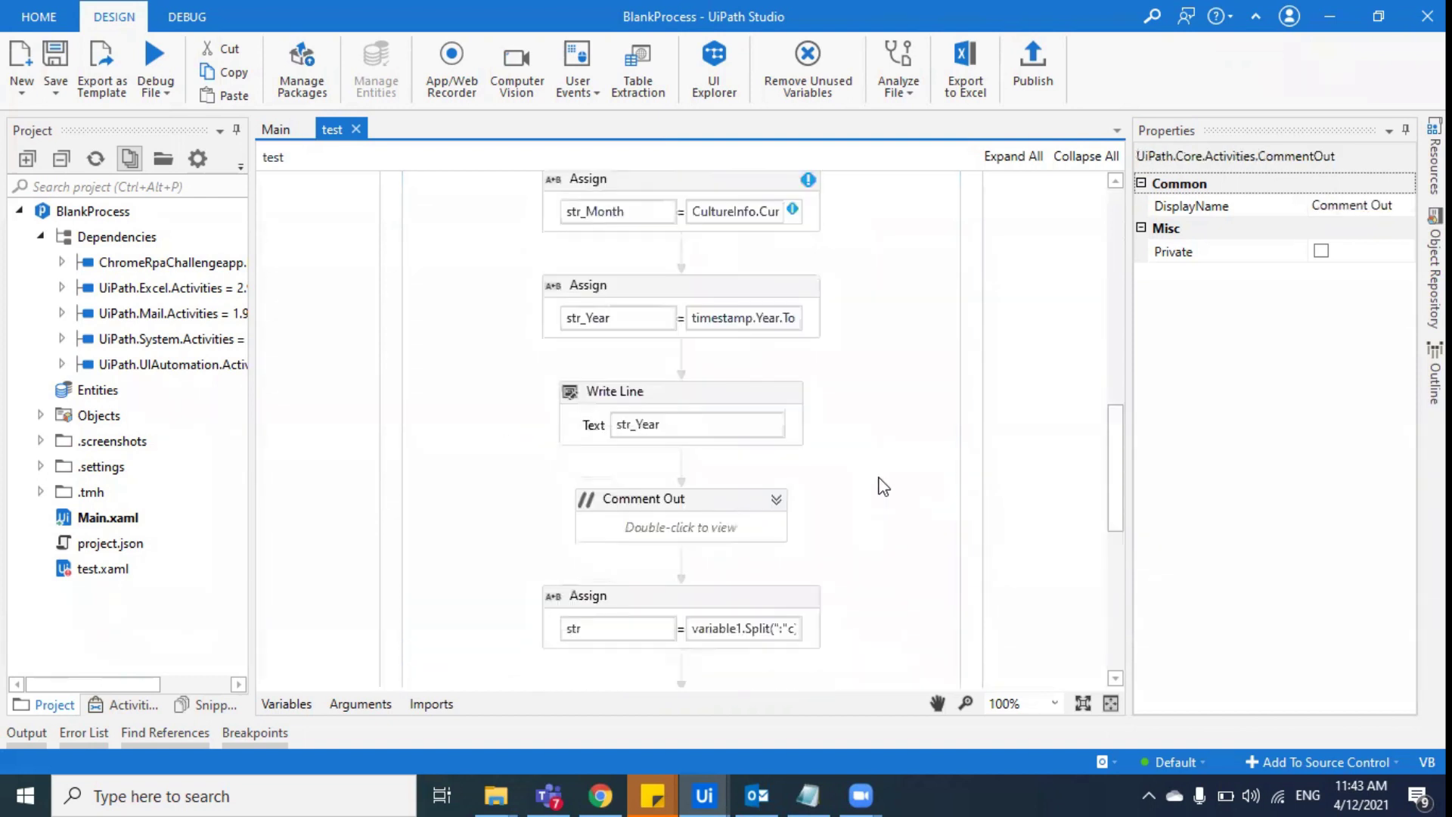
scroll(746, 192, "up", 1)
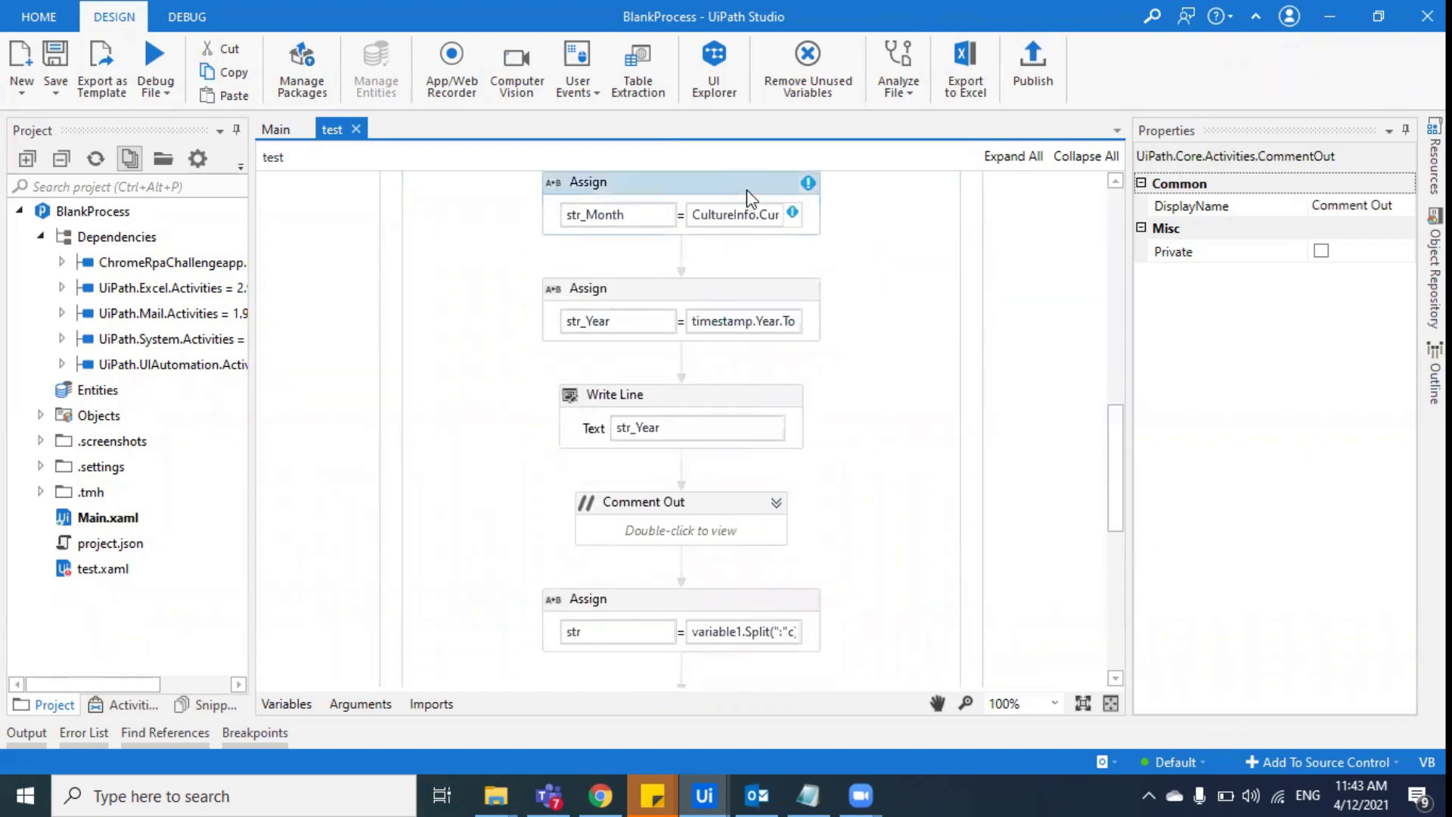
left_click(746, 189)
mouse_move(807, 189)
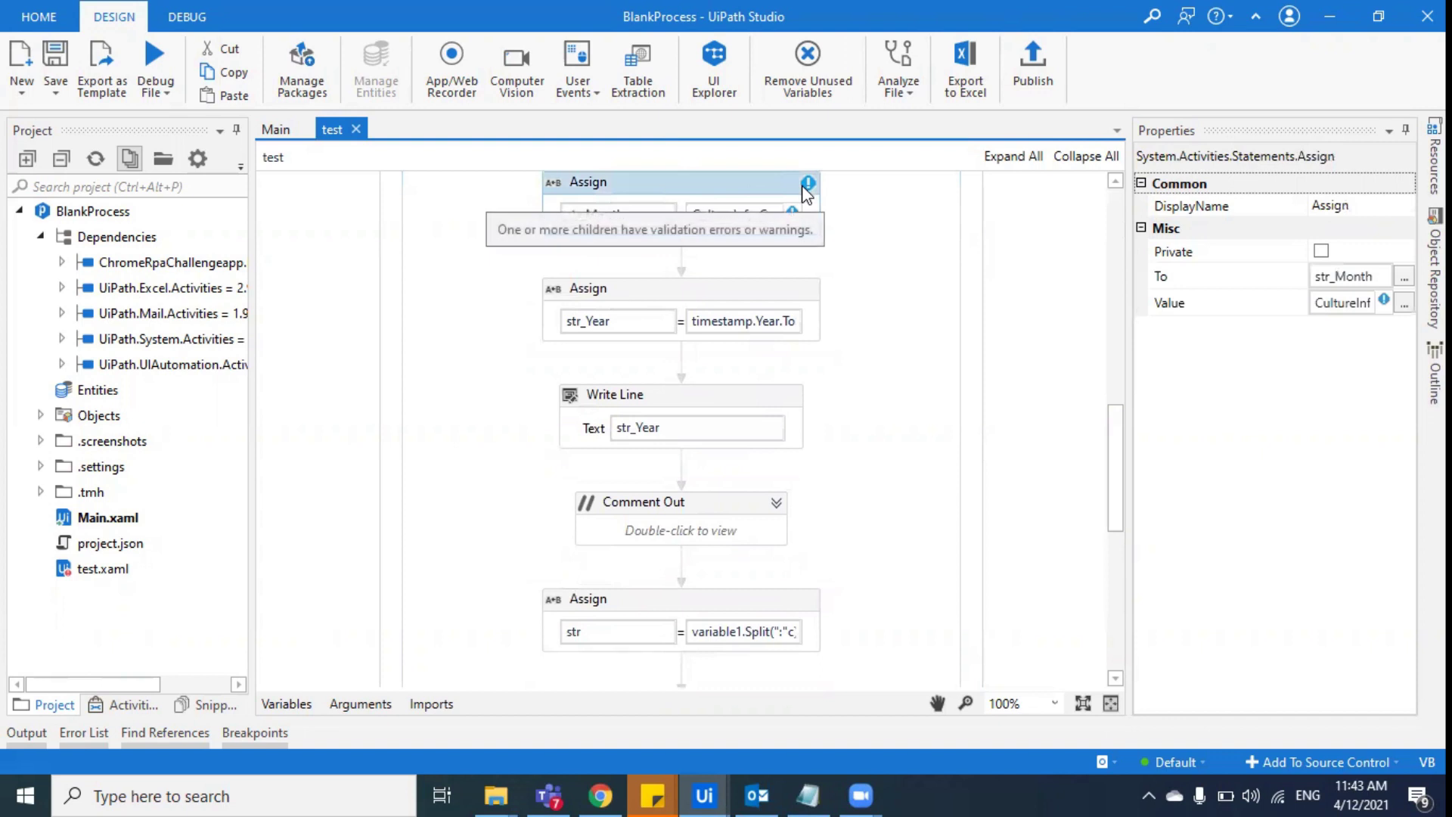
left_click(869, 350)
scroll(891, 418, "up", 7)
scroll(892, 422, "up", 4)
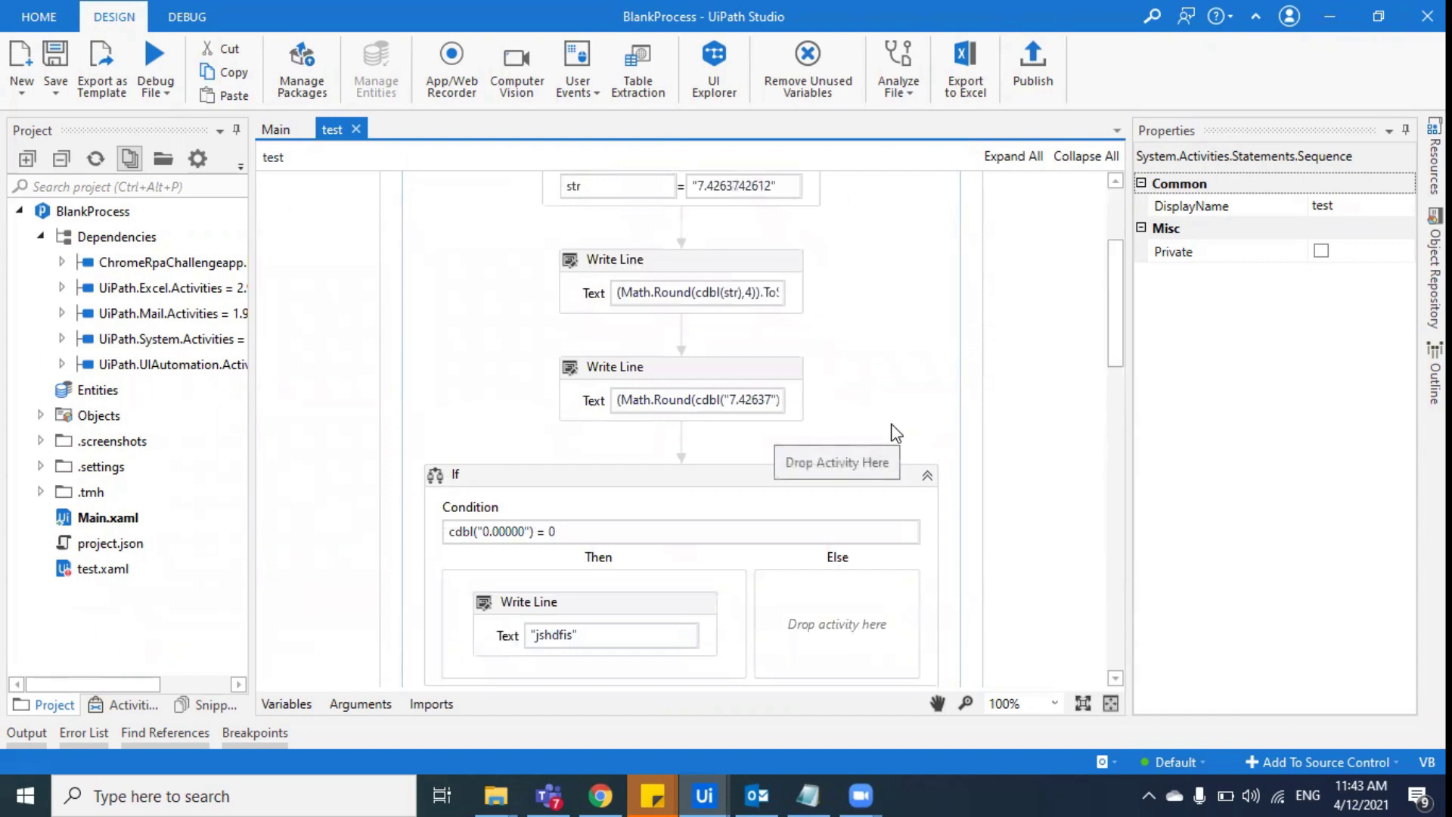
scroll(896, 431, "down", 4)
mouse_move(808, 542)
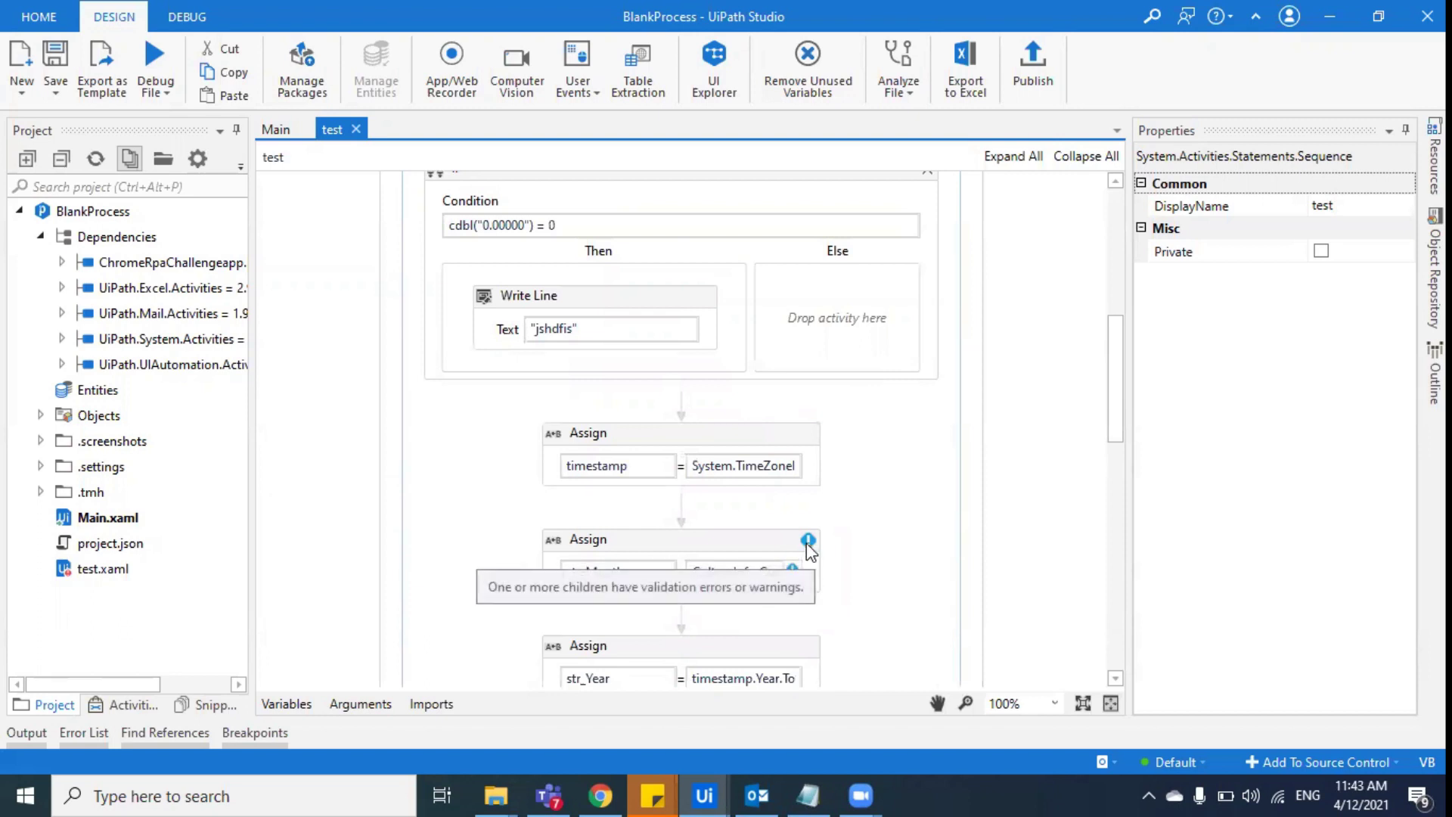
mouse_move(793, 572)
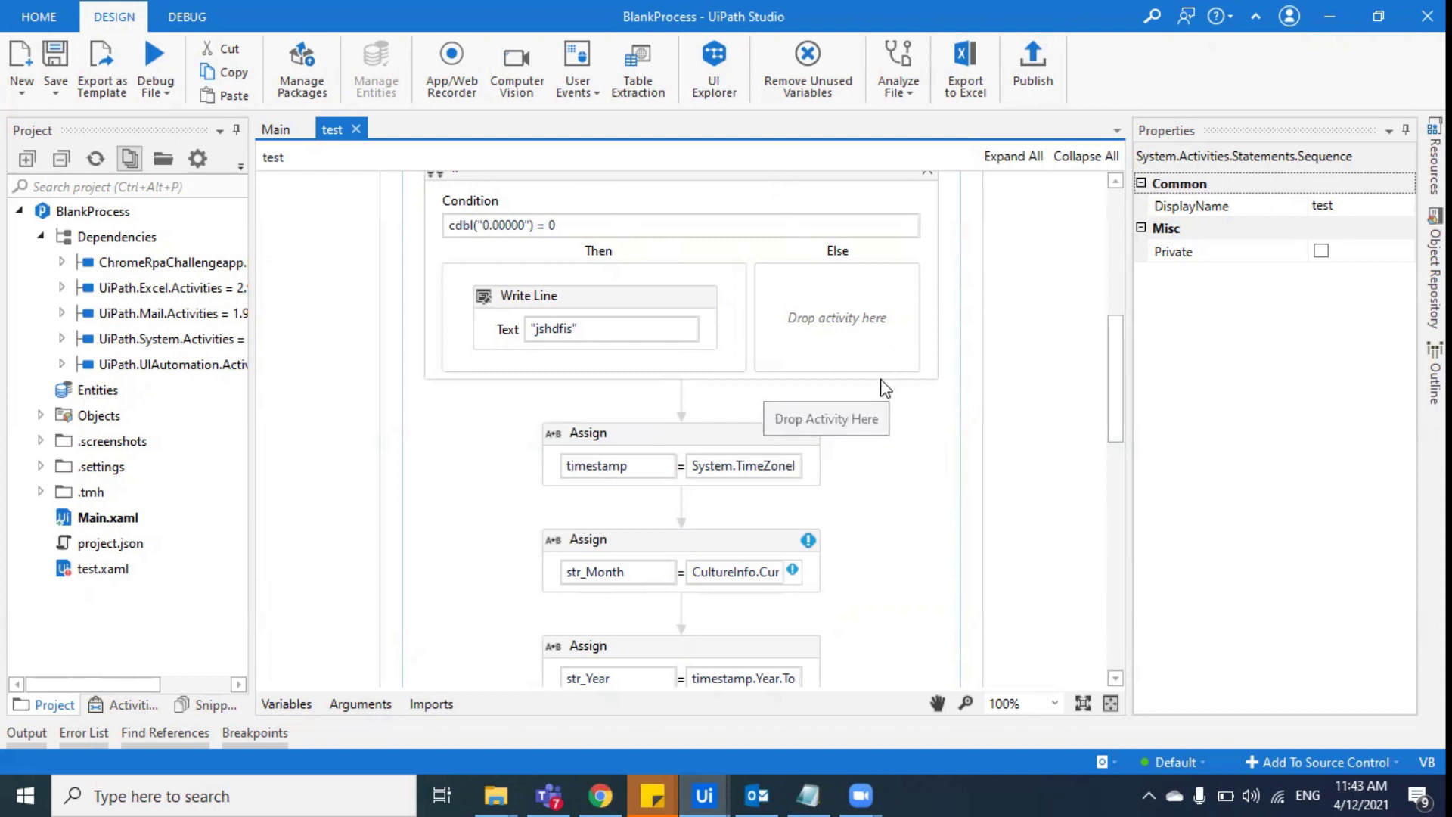
Validate the test file, read the reported errors and auto-hide the error and output panes
left_click(905, 90)
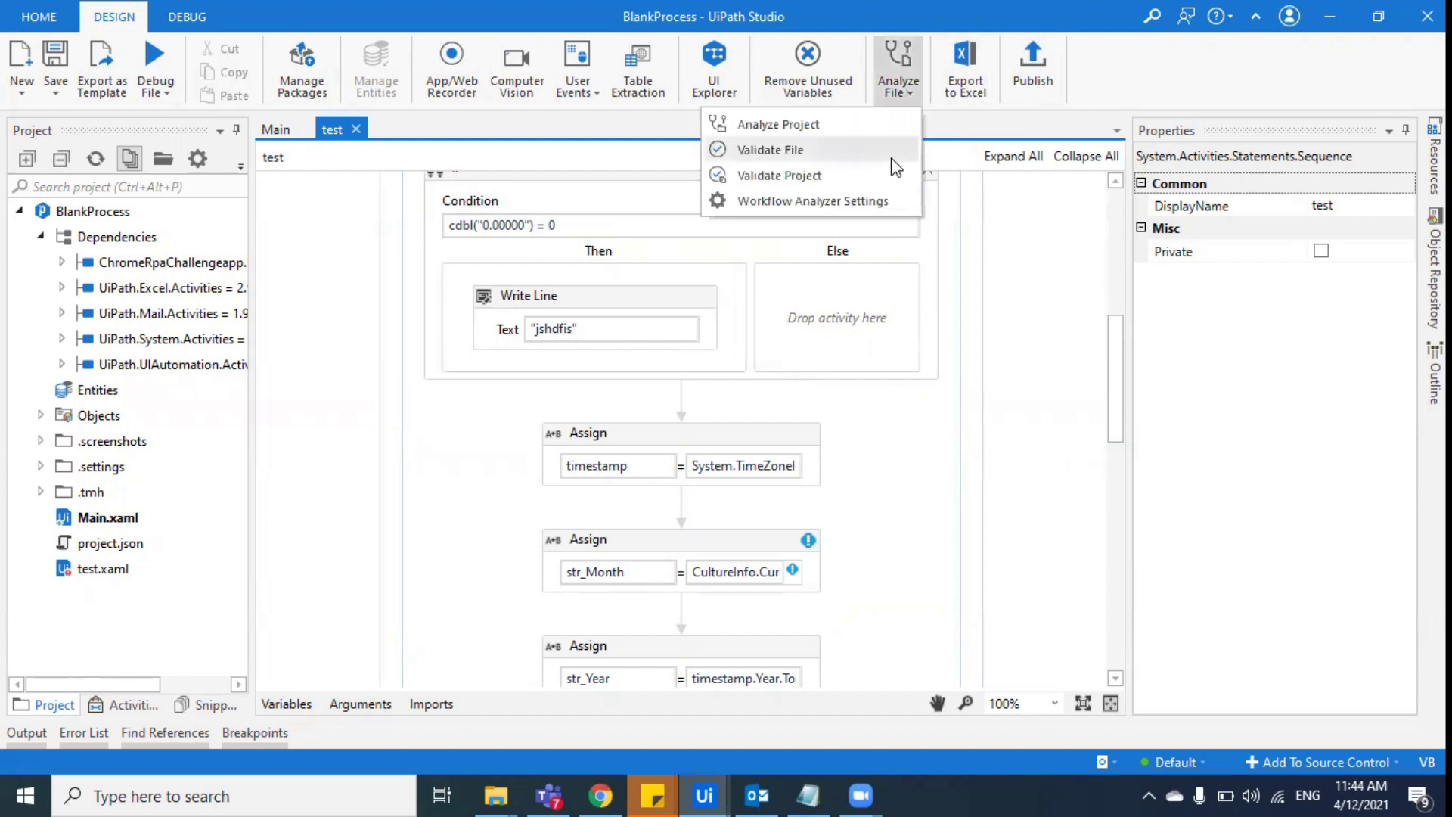
left_click(875, 158)
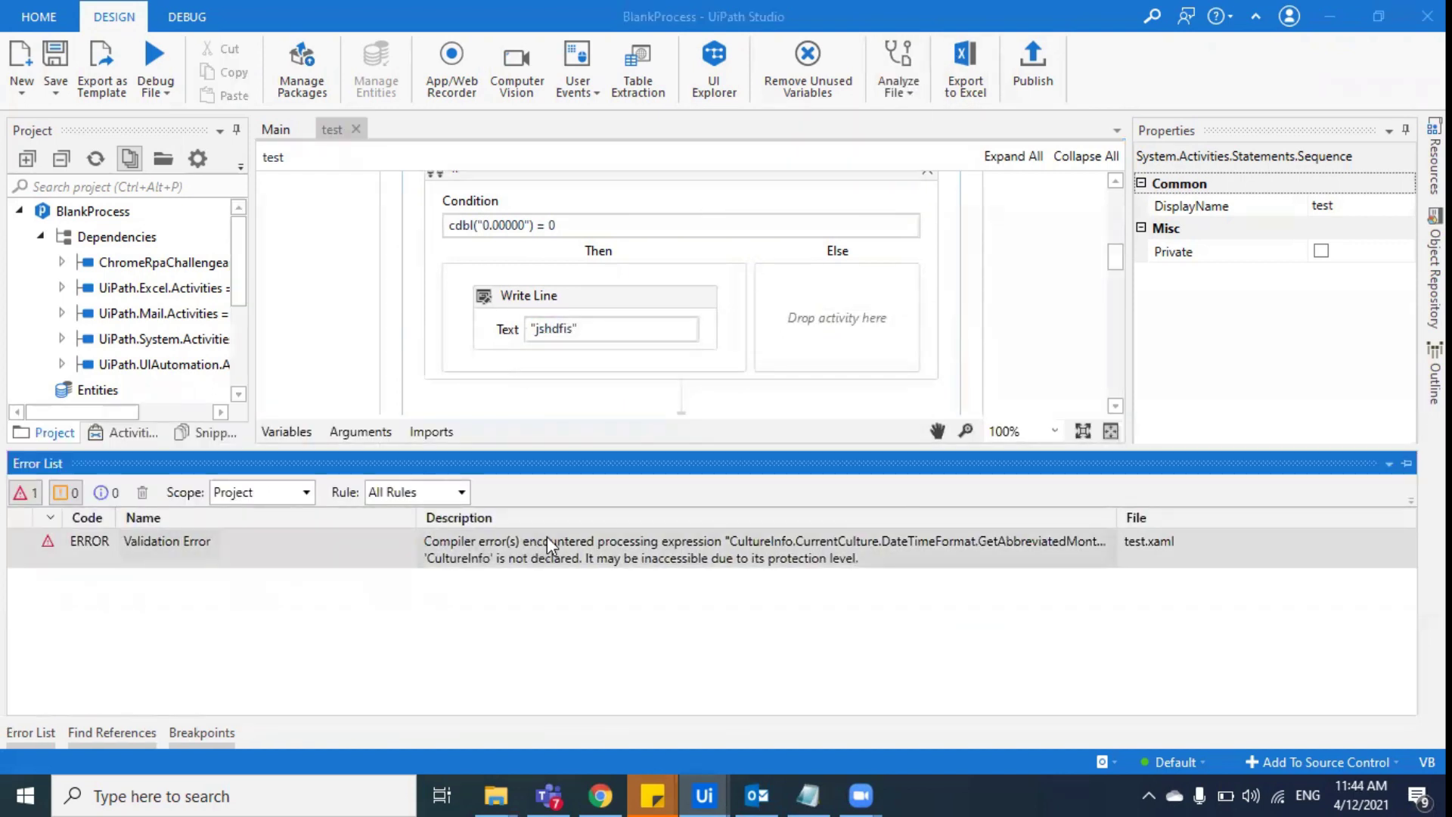
left_click(1406, 464)
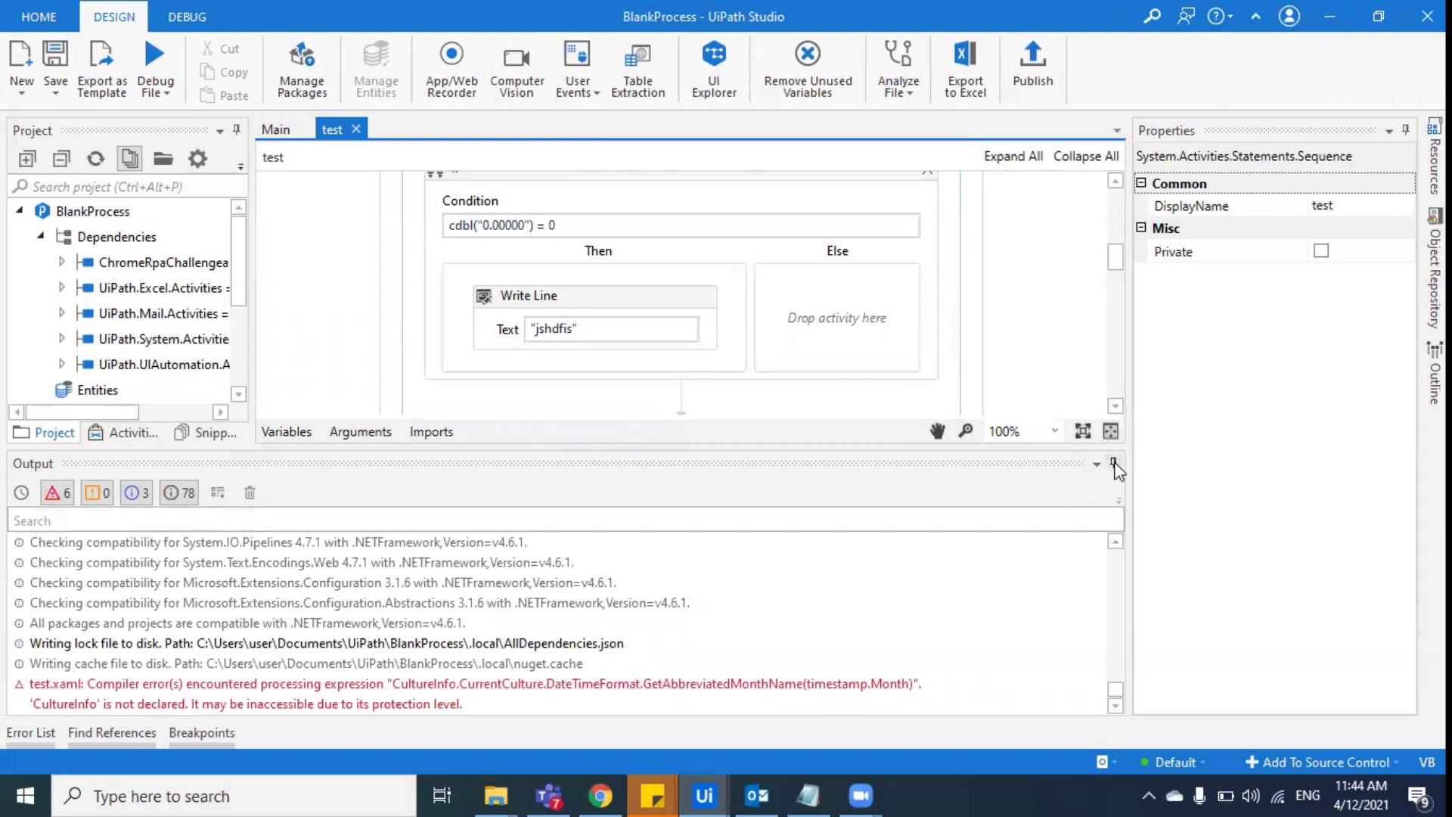
left_click(1113, 462)
Prefix the str_Month Assign's value expression with "System.Globalization." in front of CultureInfo and confirm it
left_click(790, 567)
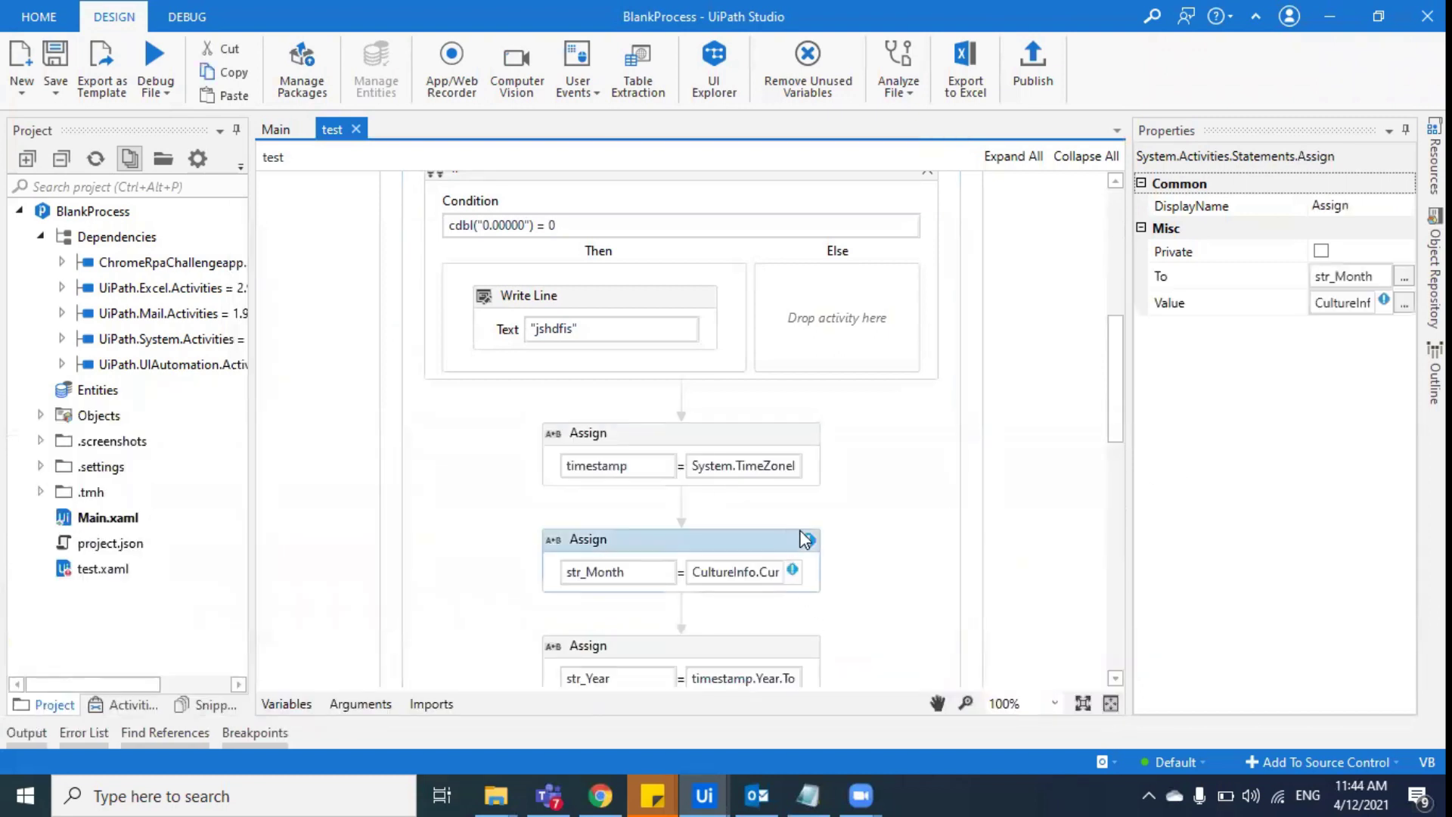
left_click(1403, 302)
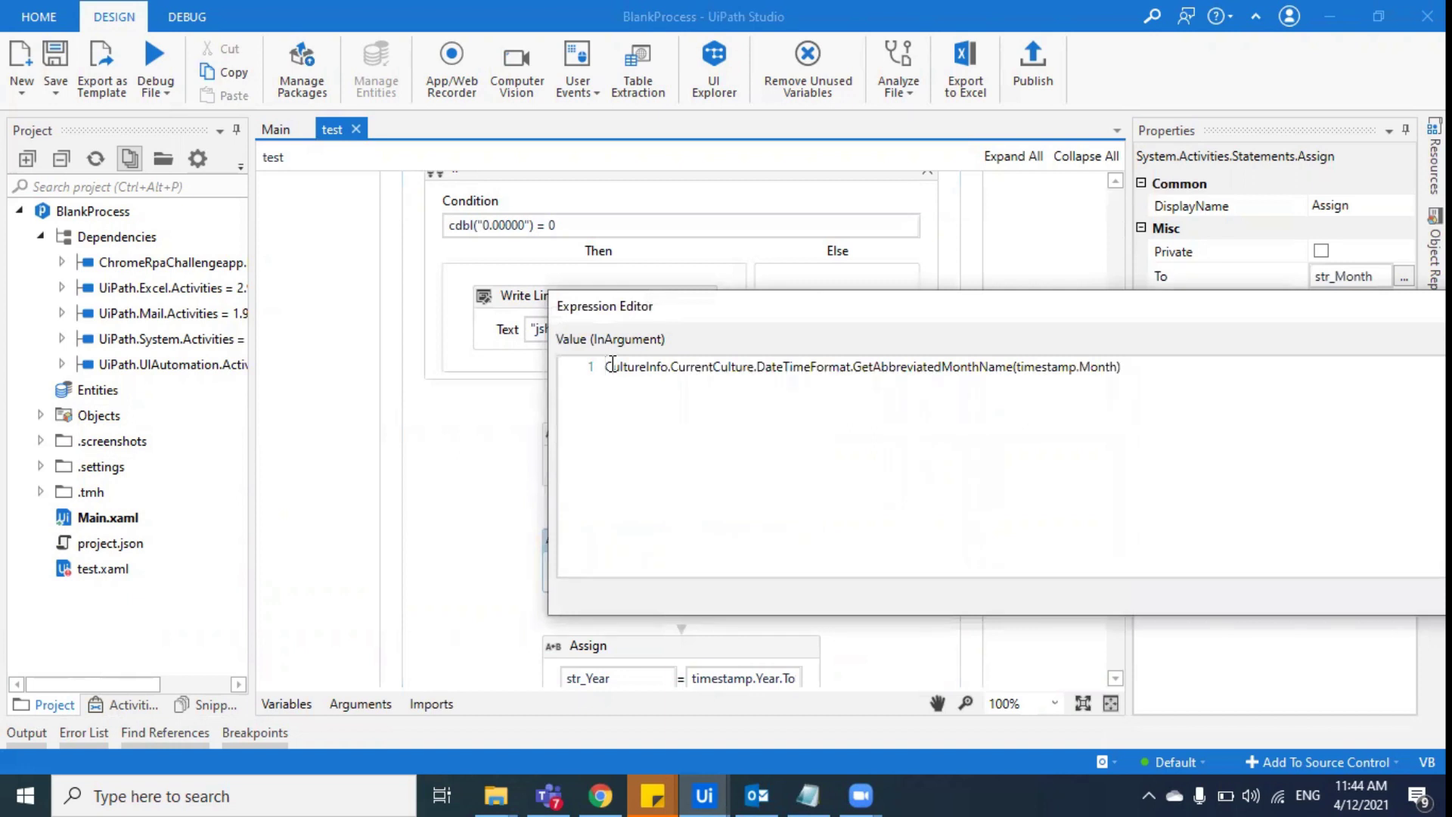
type("Syste")
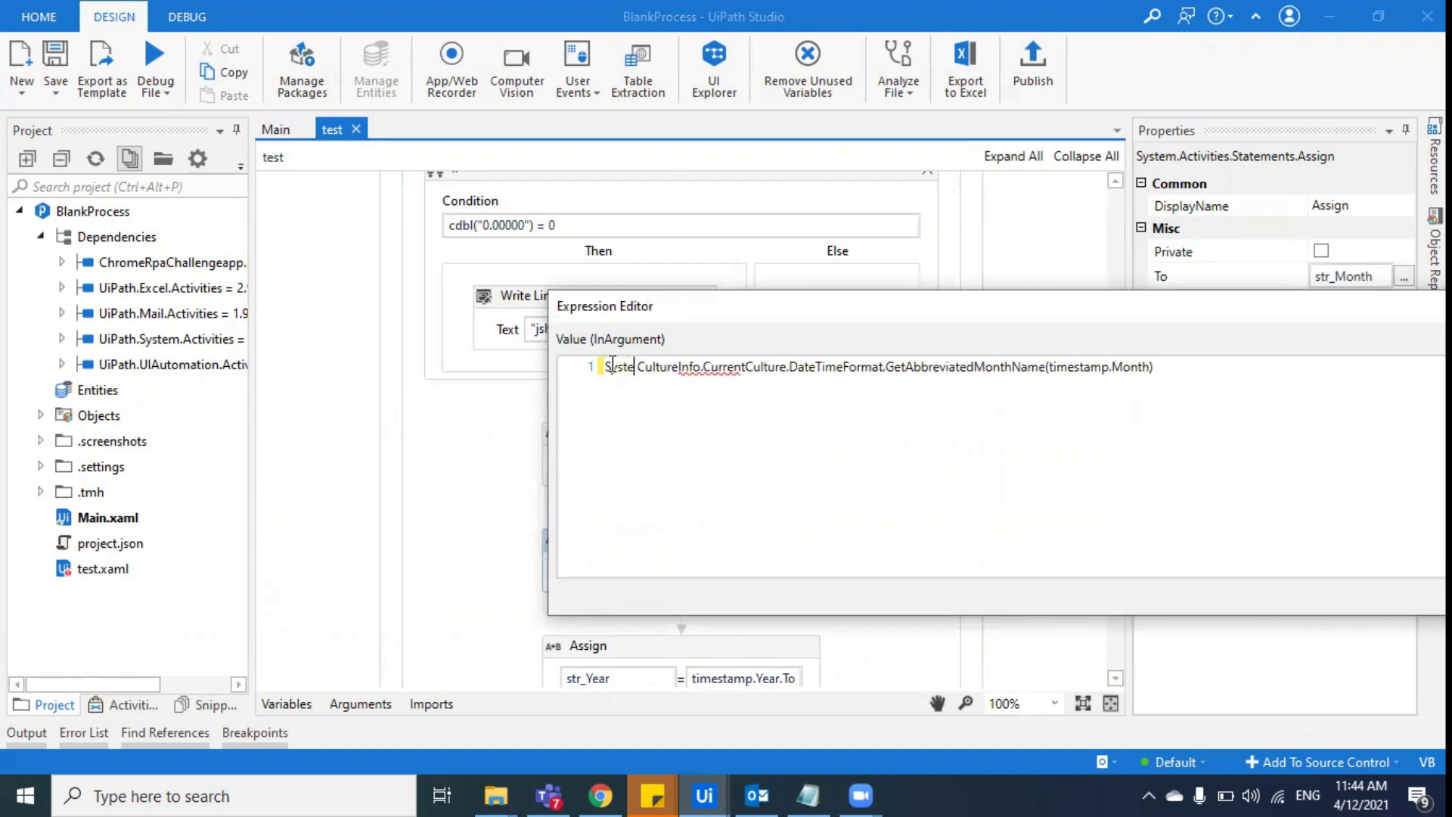
type("m.Globalization")
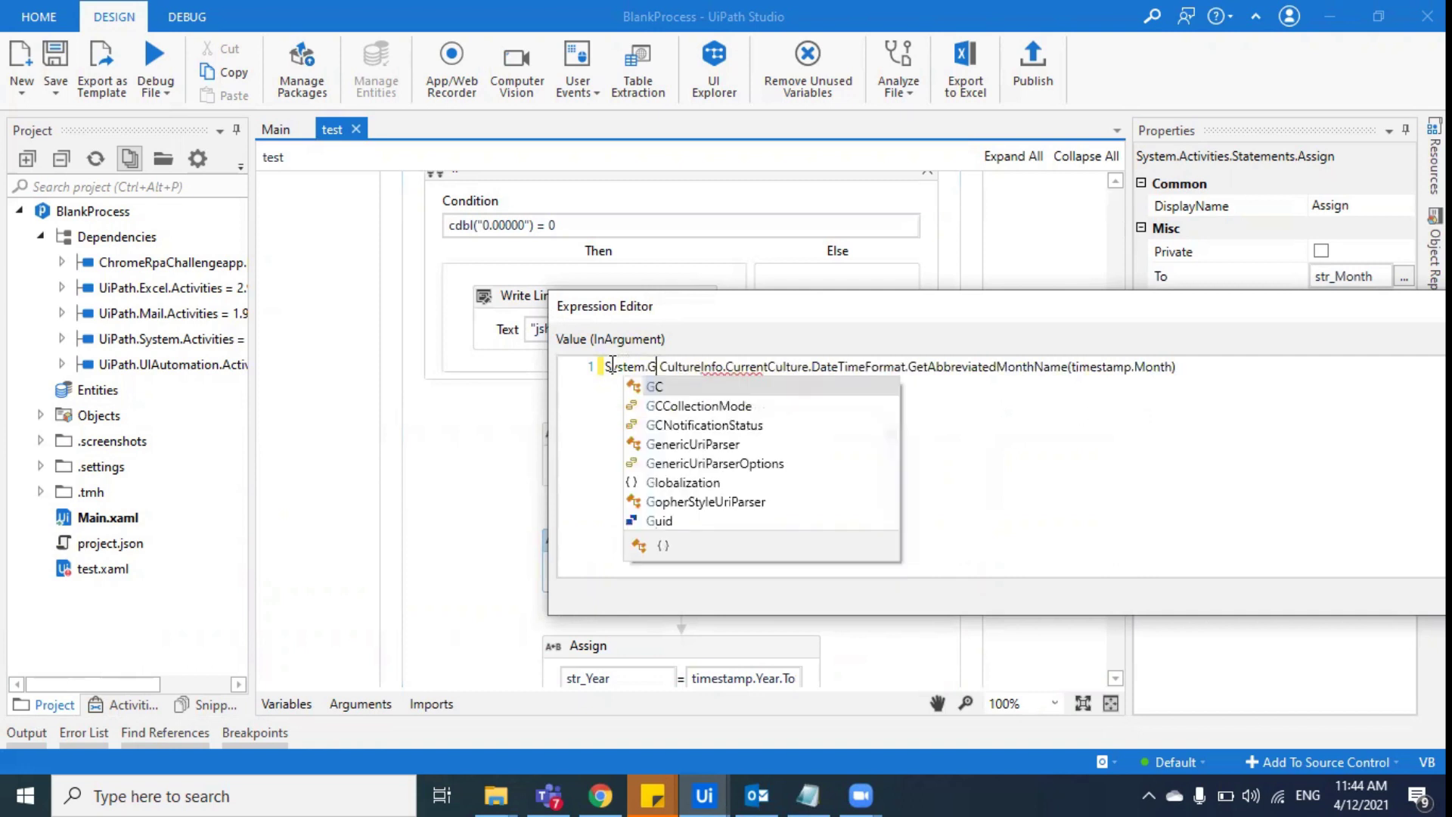
type(".")
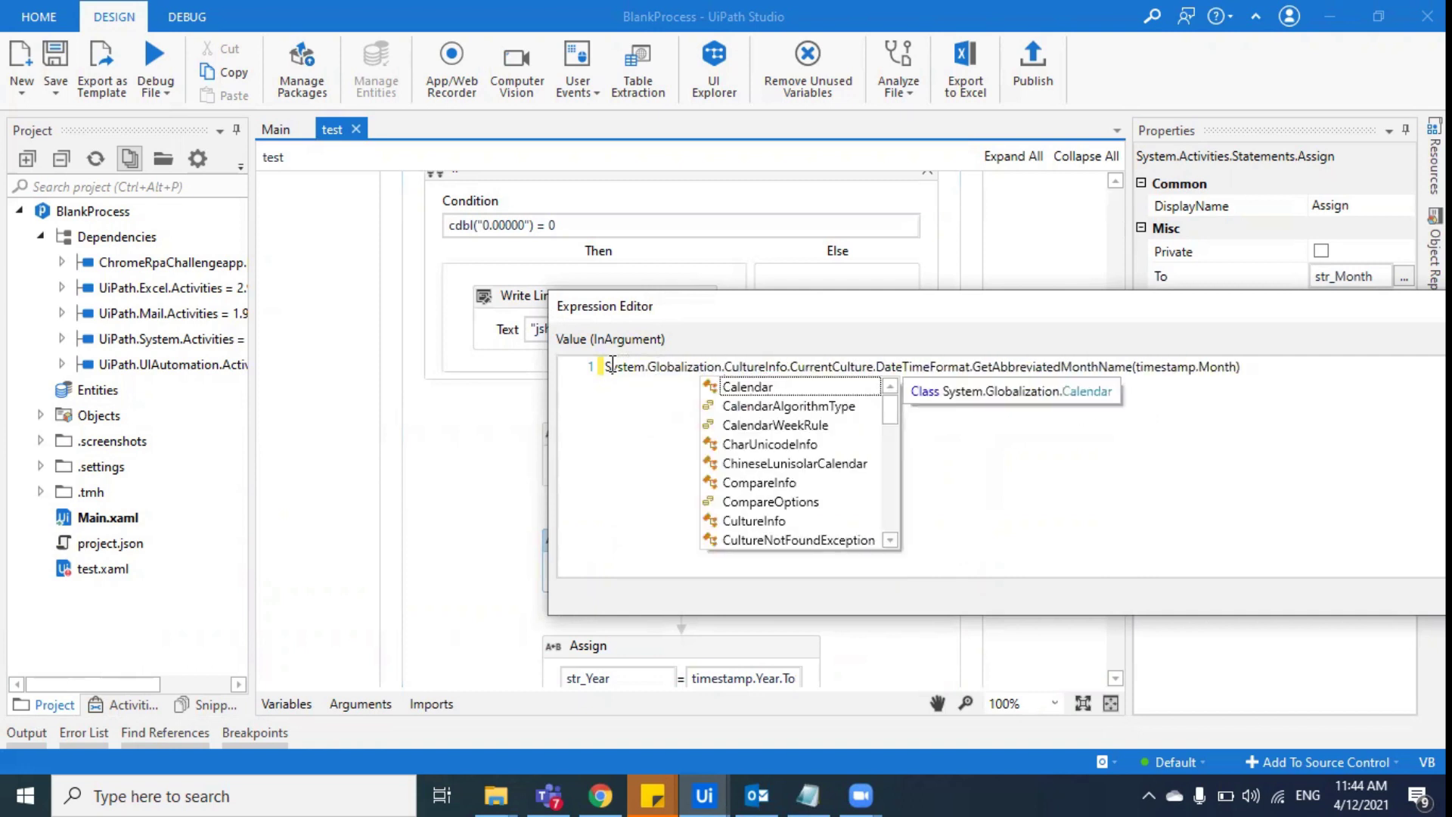
left_click(1163, 484)
left_click_drag(1215, 315, 410, 309)
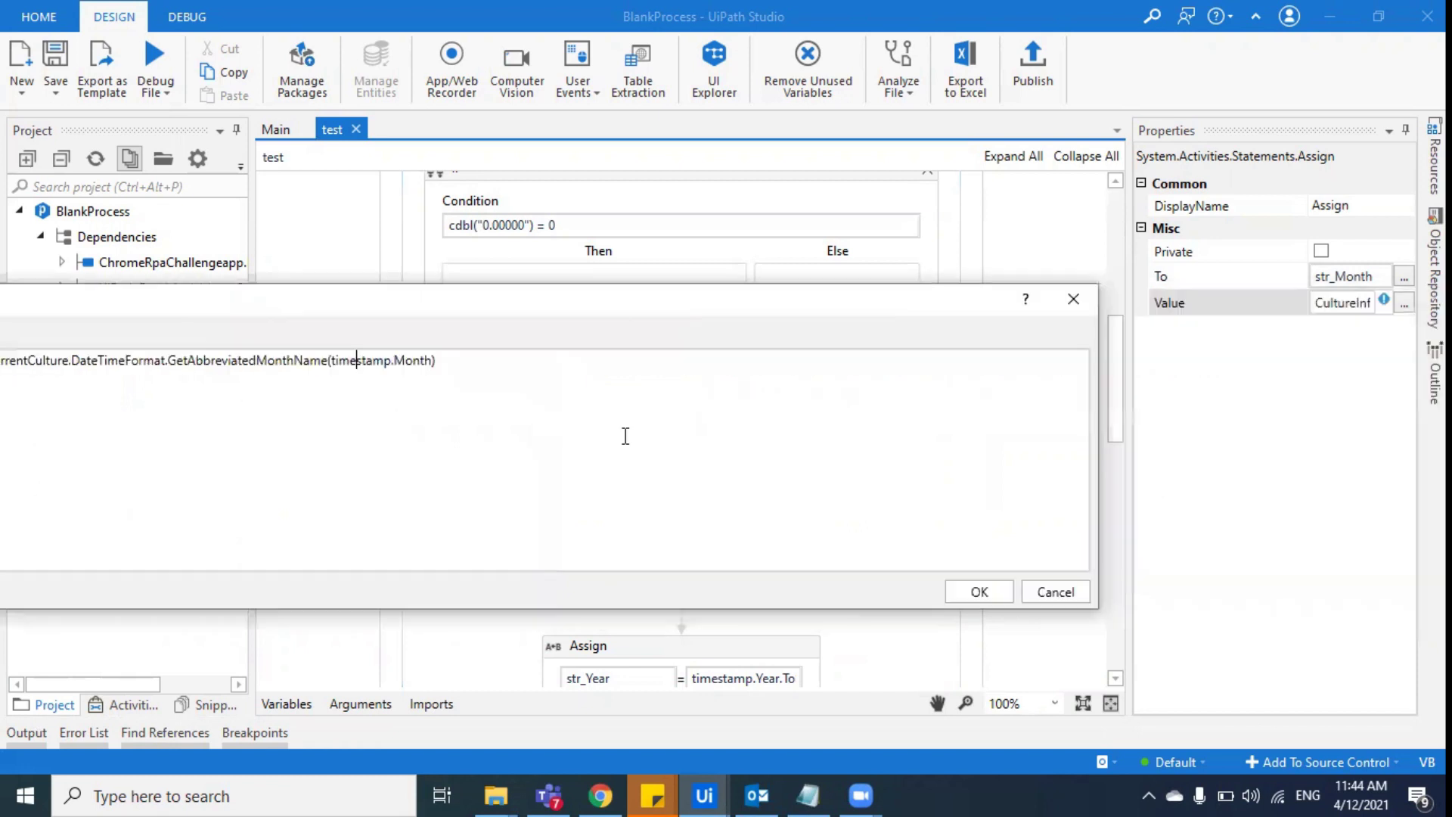
left_click(977, 592)
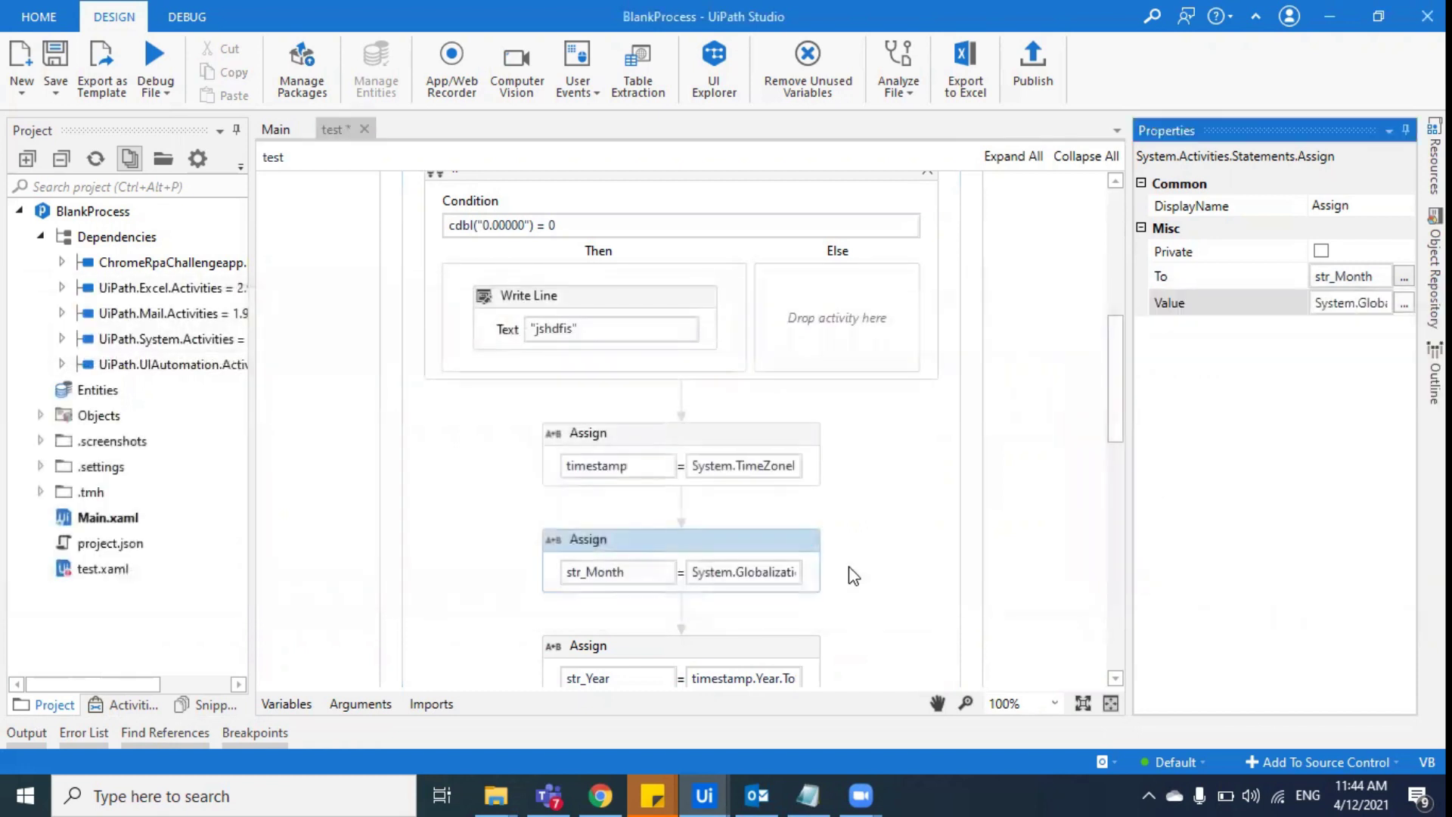
Analyze the whole project for validation errors and workflow analyzer violations, and review the listed warnings
scroll(839, 543, "up", 10)
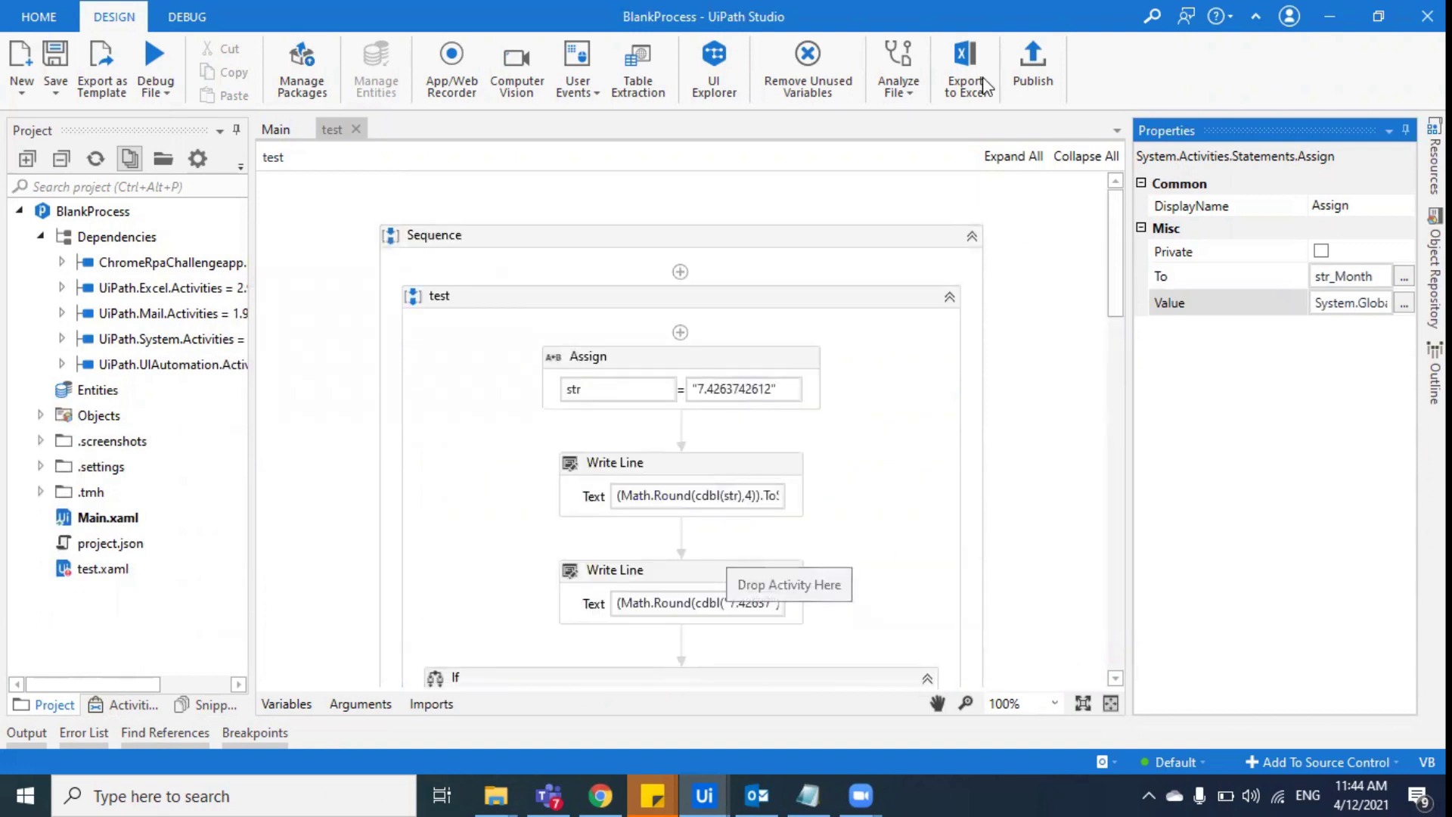
left_click(914, 97)
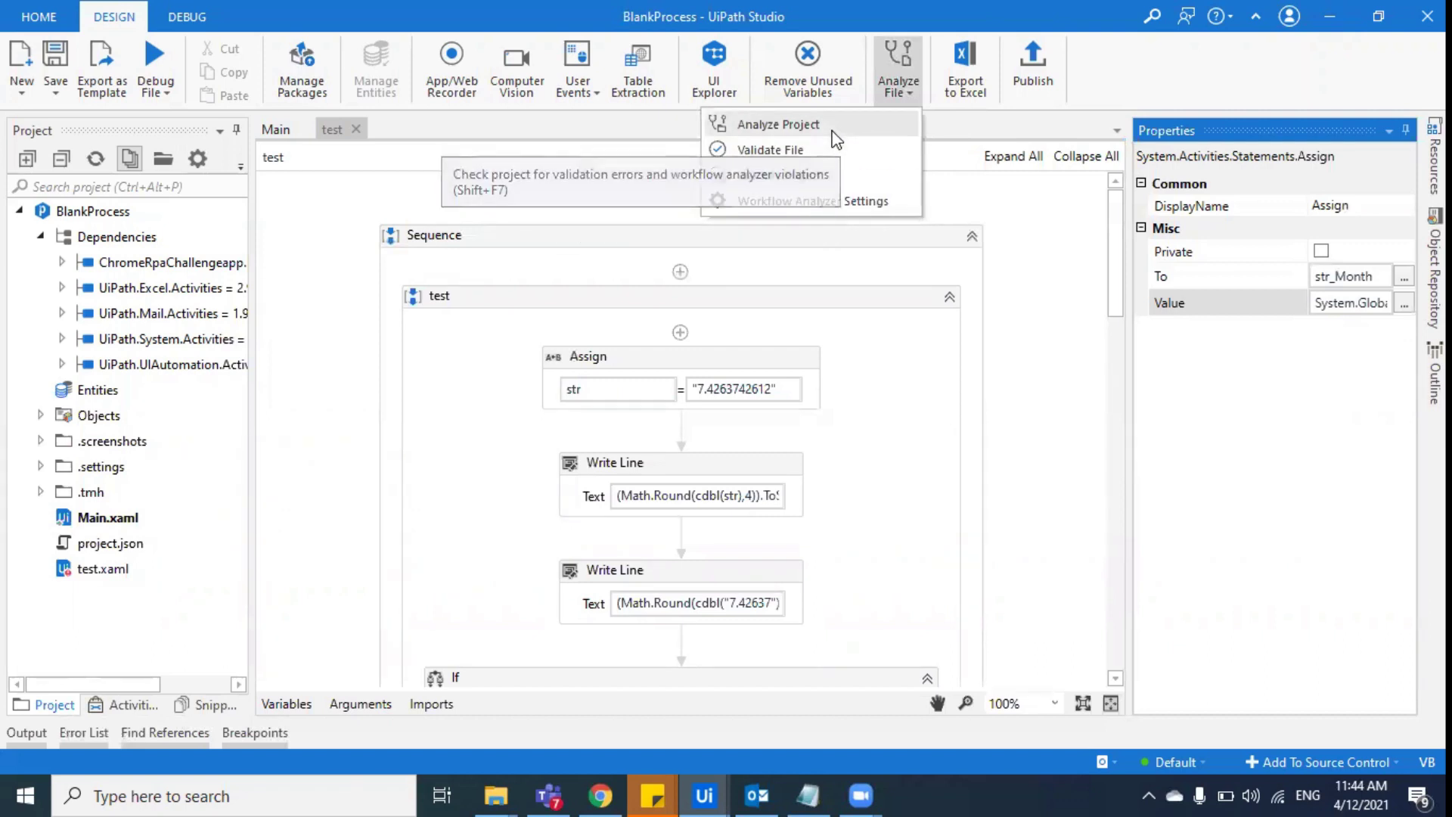
left_click(778, 124)
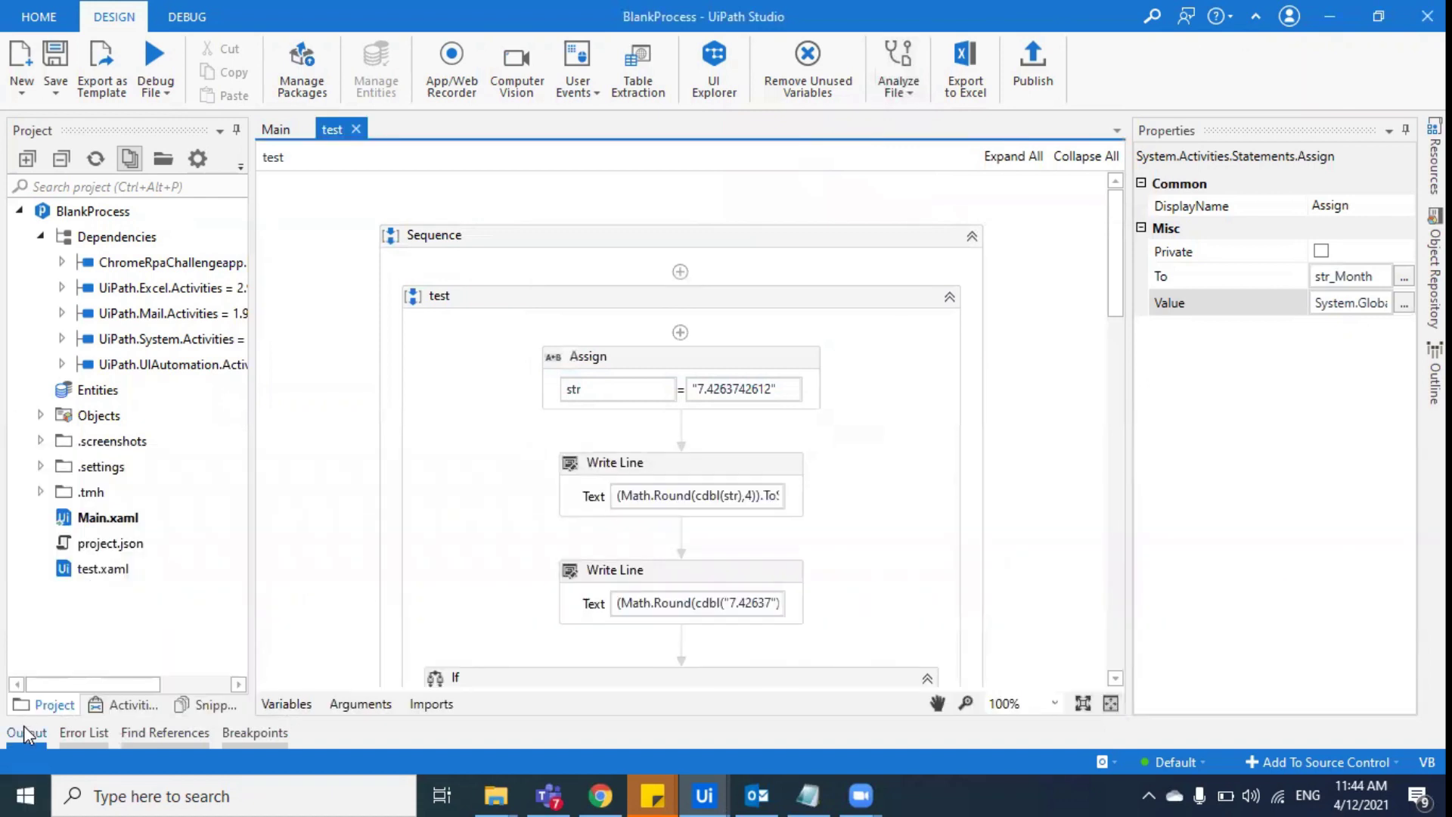
left_click(25, 730)
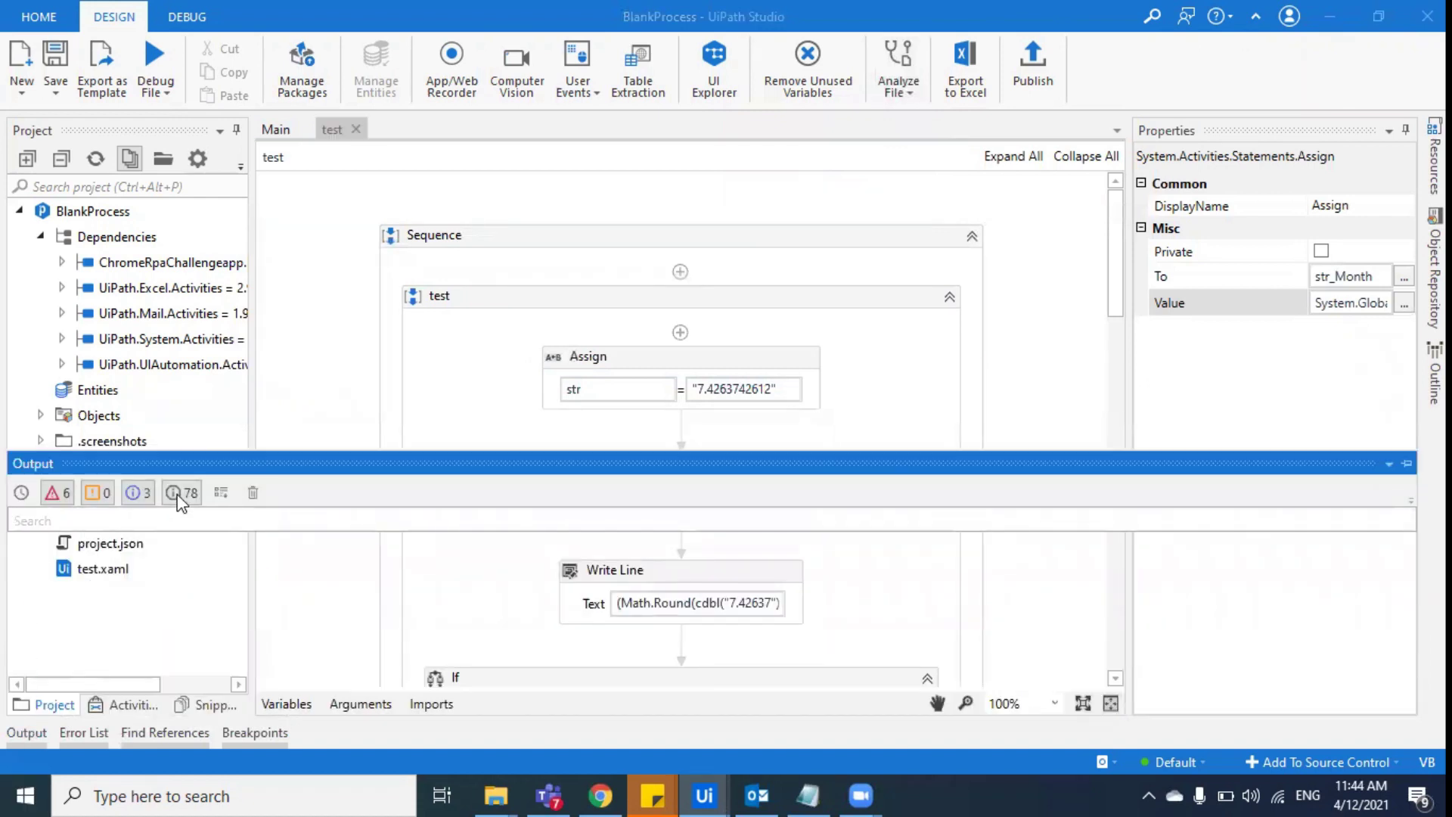
left_click(898, 85)
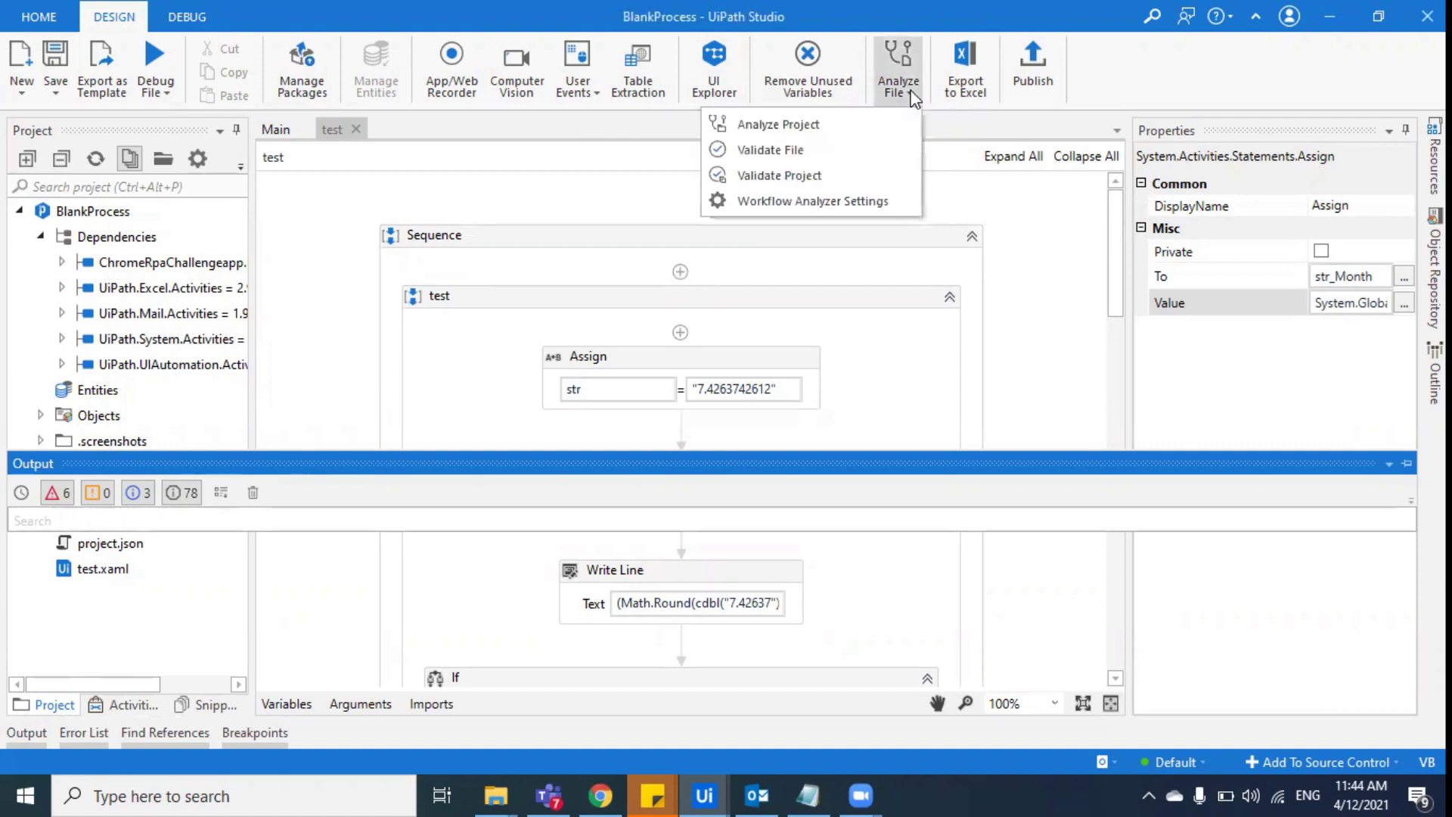
left_click(862, 128)
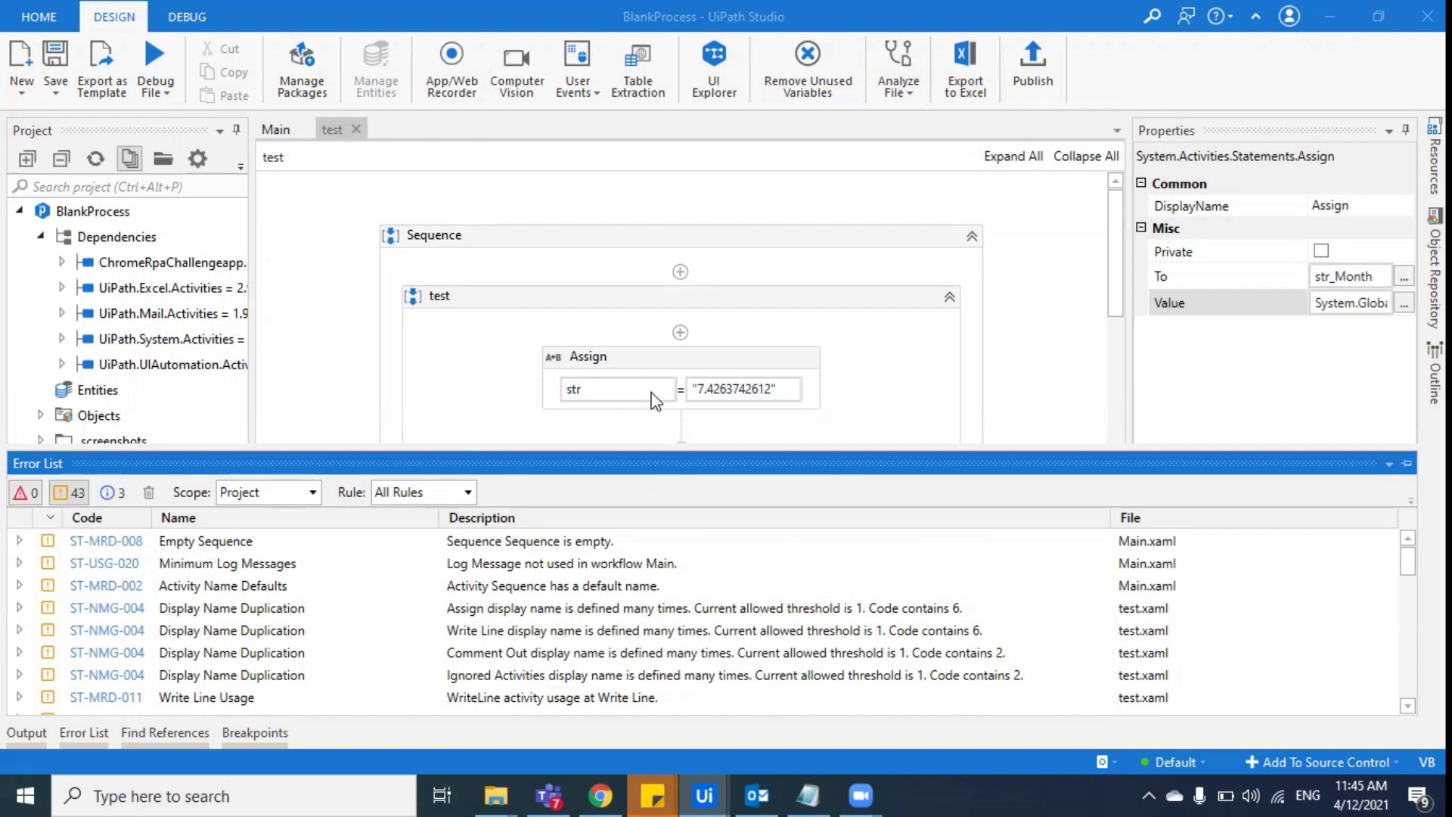
scroll(274, 663, "down", 5)
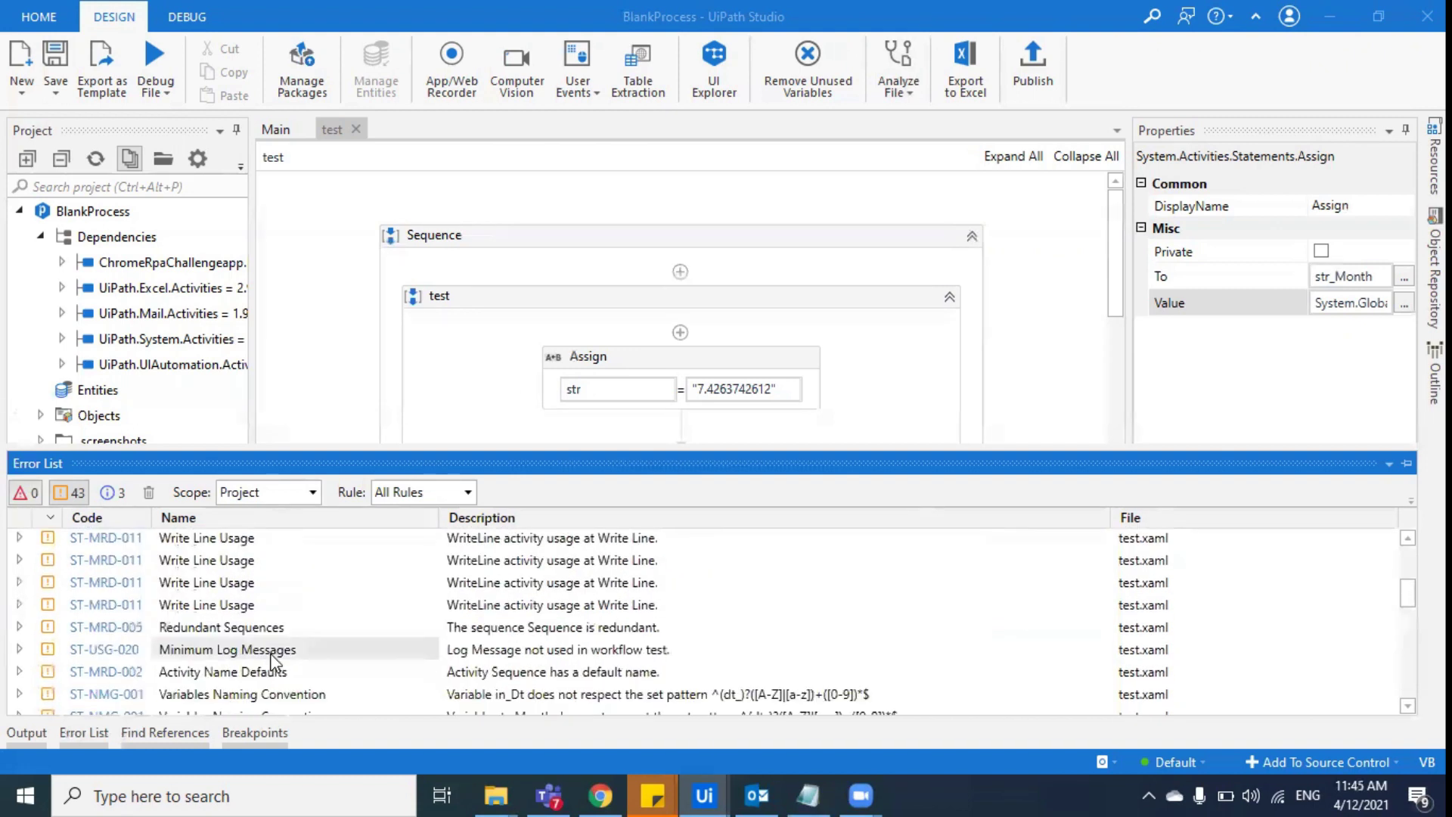
scroll(272, 663, "down", 2)
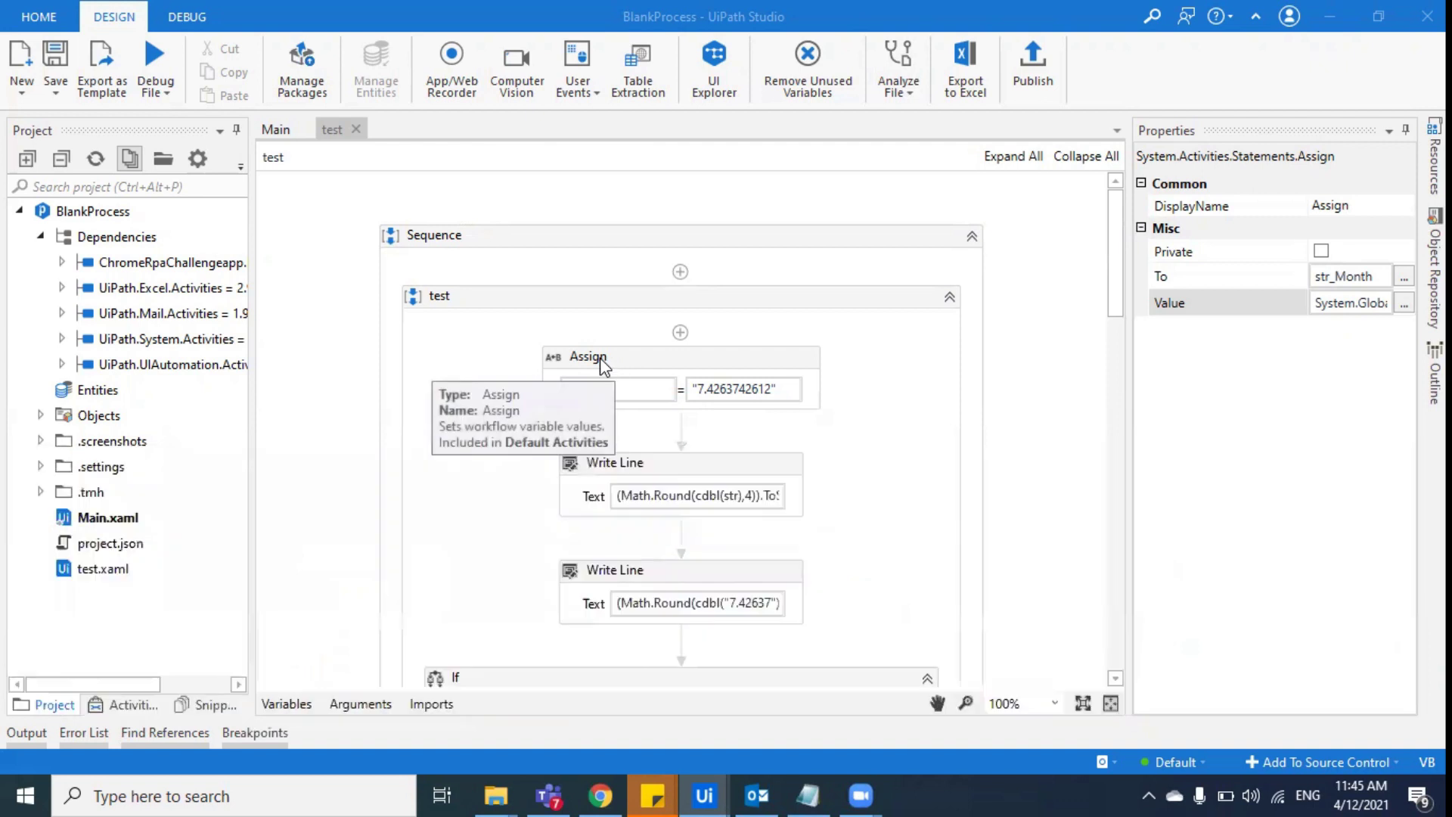
Rename the first Assign activity in the test sequence as "Assign to employee code"
left_click(601, 361)
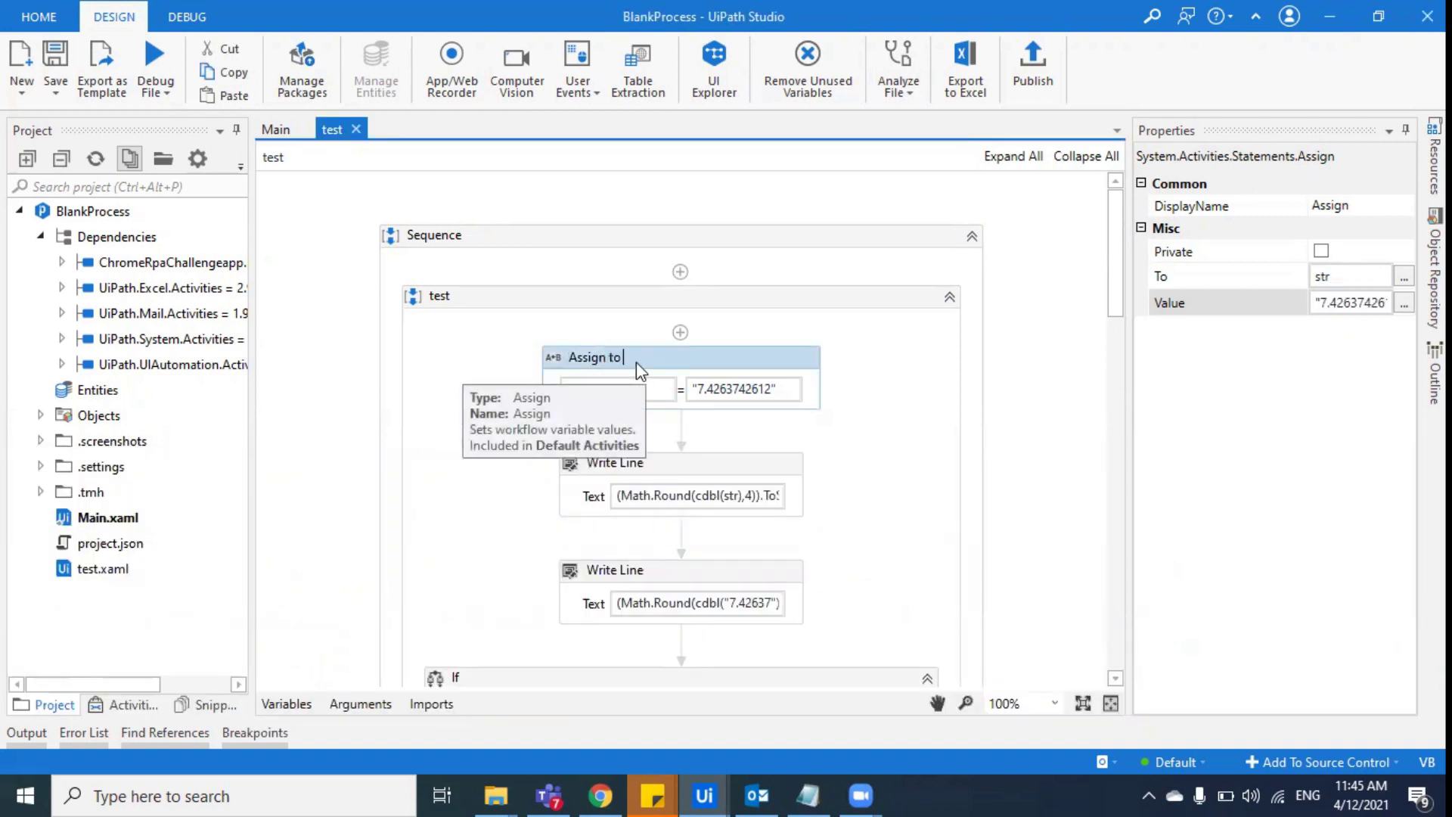
type("to emplo")
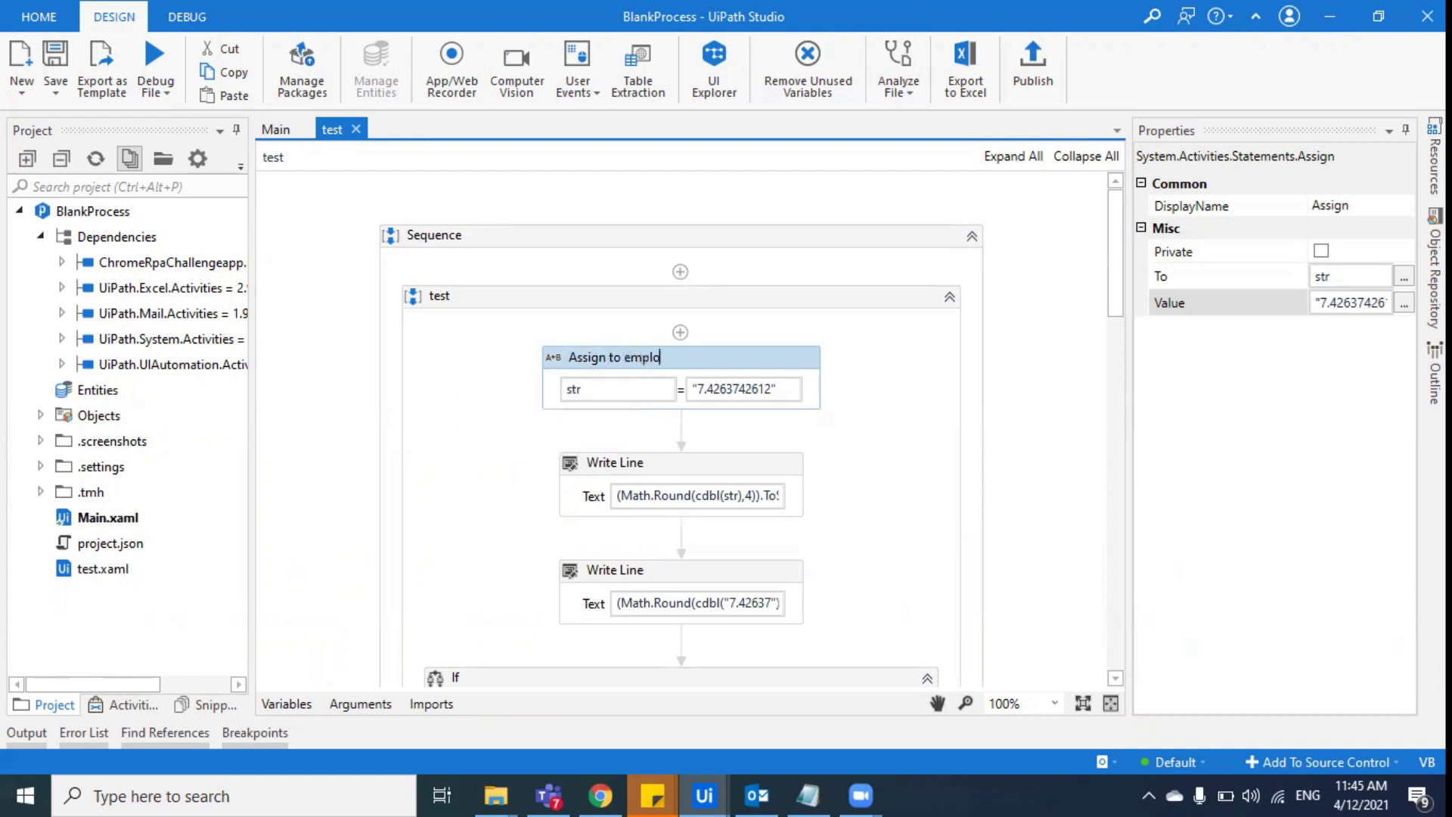
type("yee code")
left_click(865, 558)
Select the renamed Assign activity and reopen the error list to examine the analyzer warnings
left_click(778, 356)
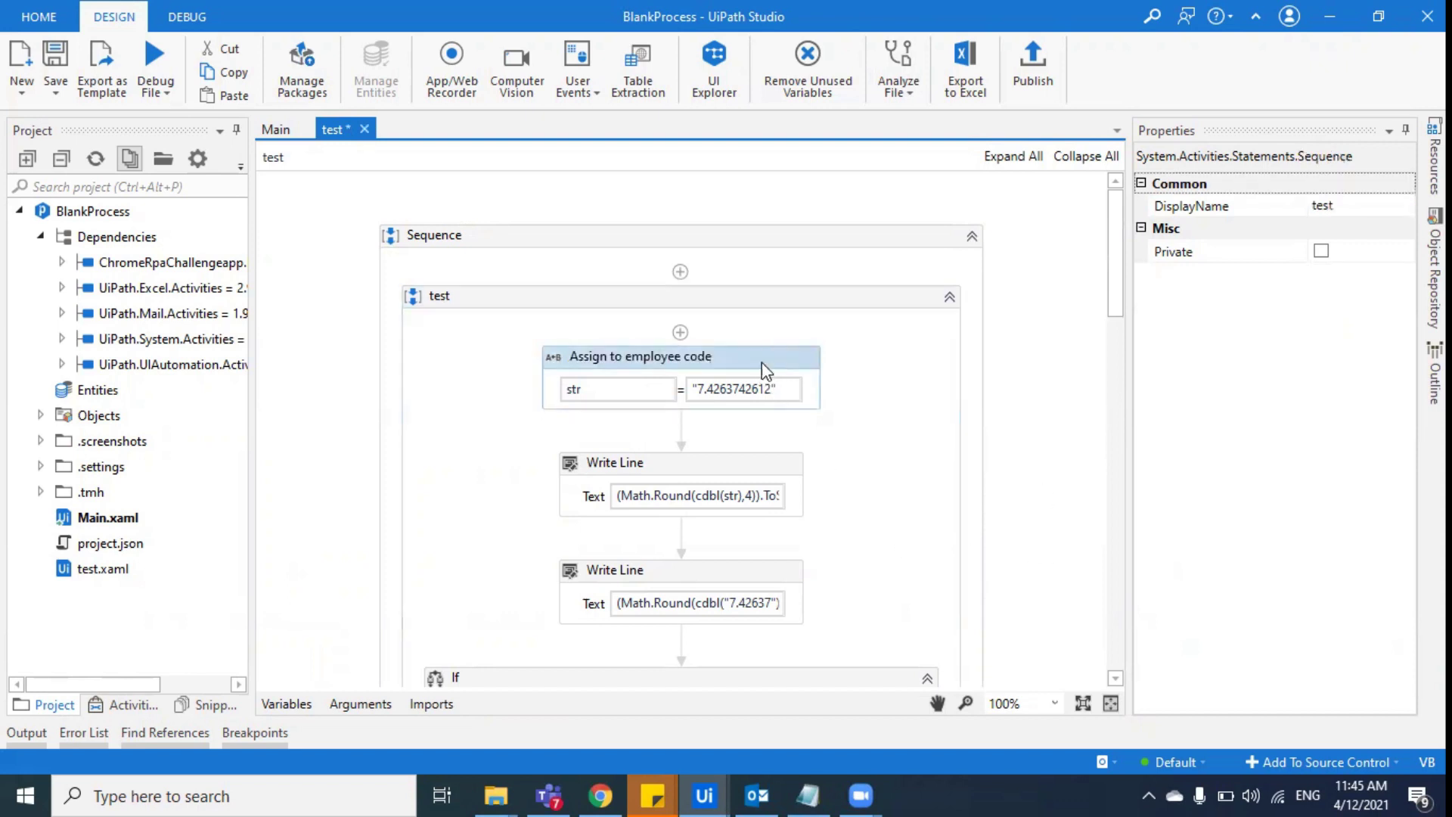
left_click(34, 734)
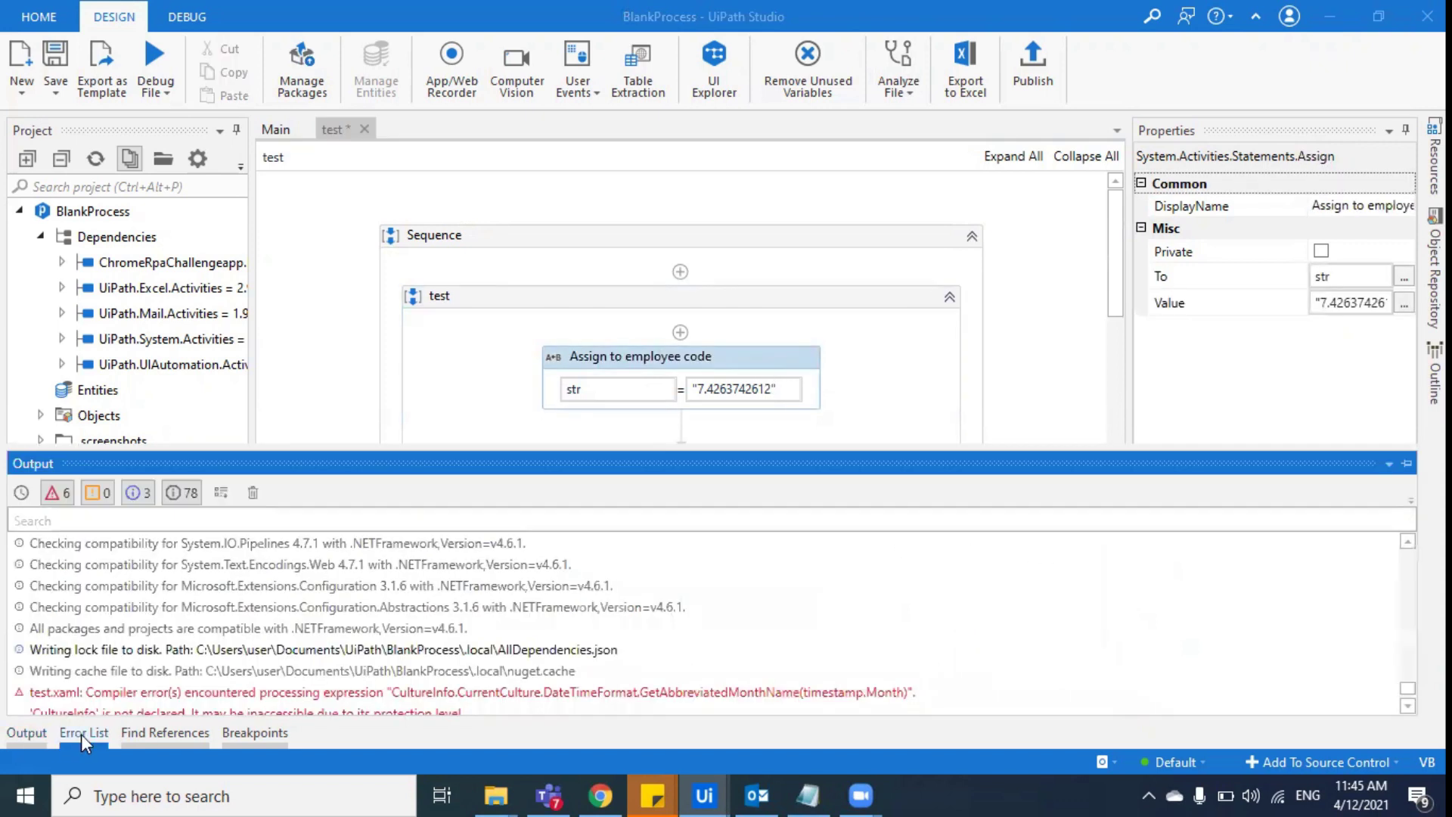
left_click(80, 733)
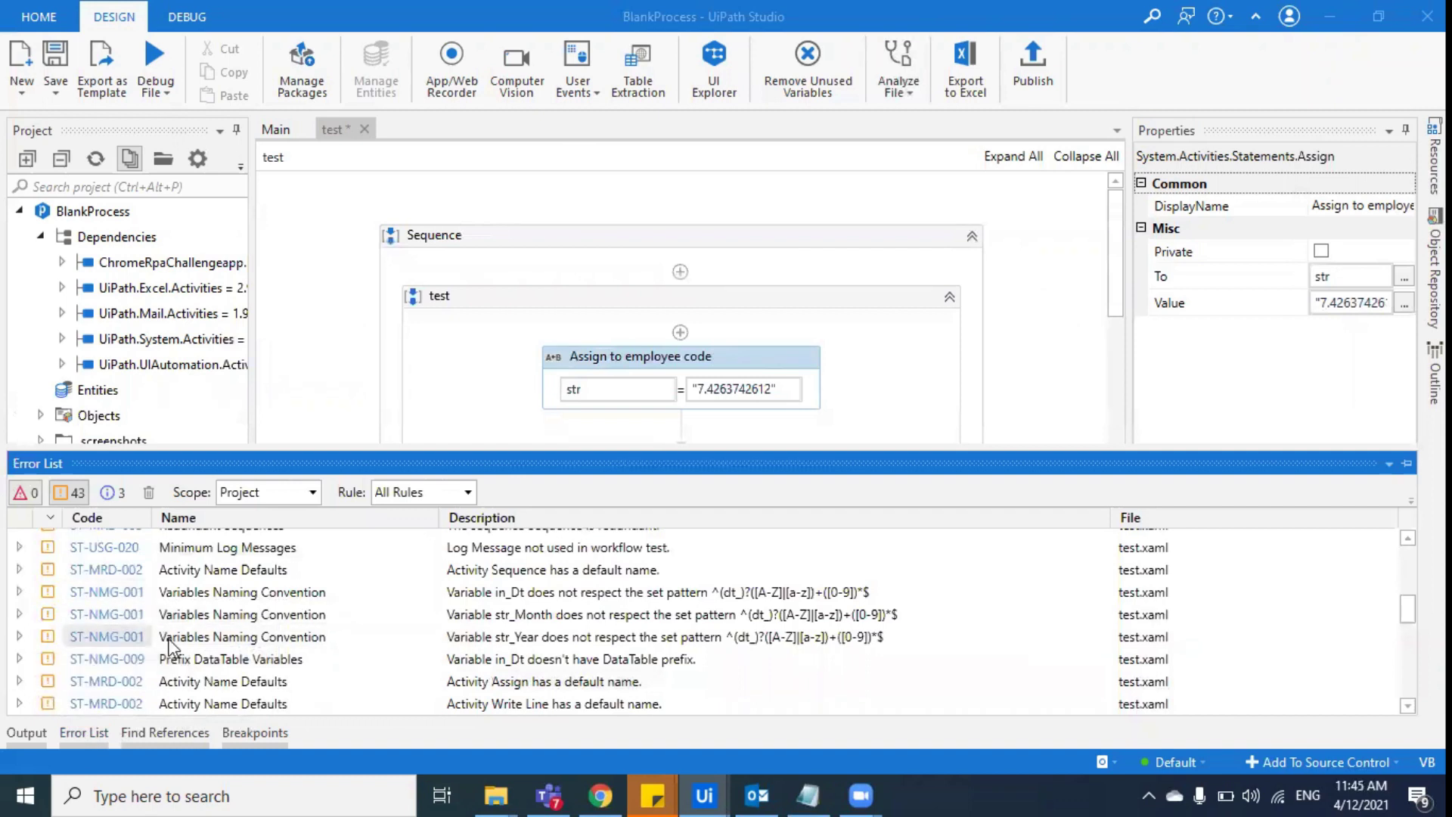
Enlarge the error list and examine the project's analyzer warnings, including the Variables Naming Convention and Prefix DataTable Variables entries
scroll(167, 643, "up", 2)
scroll(171, 642, "up", 5)
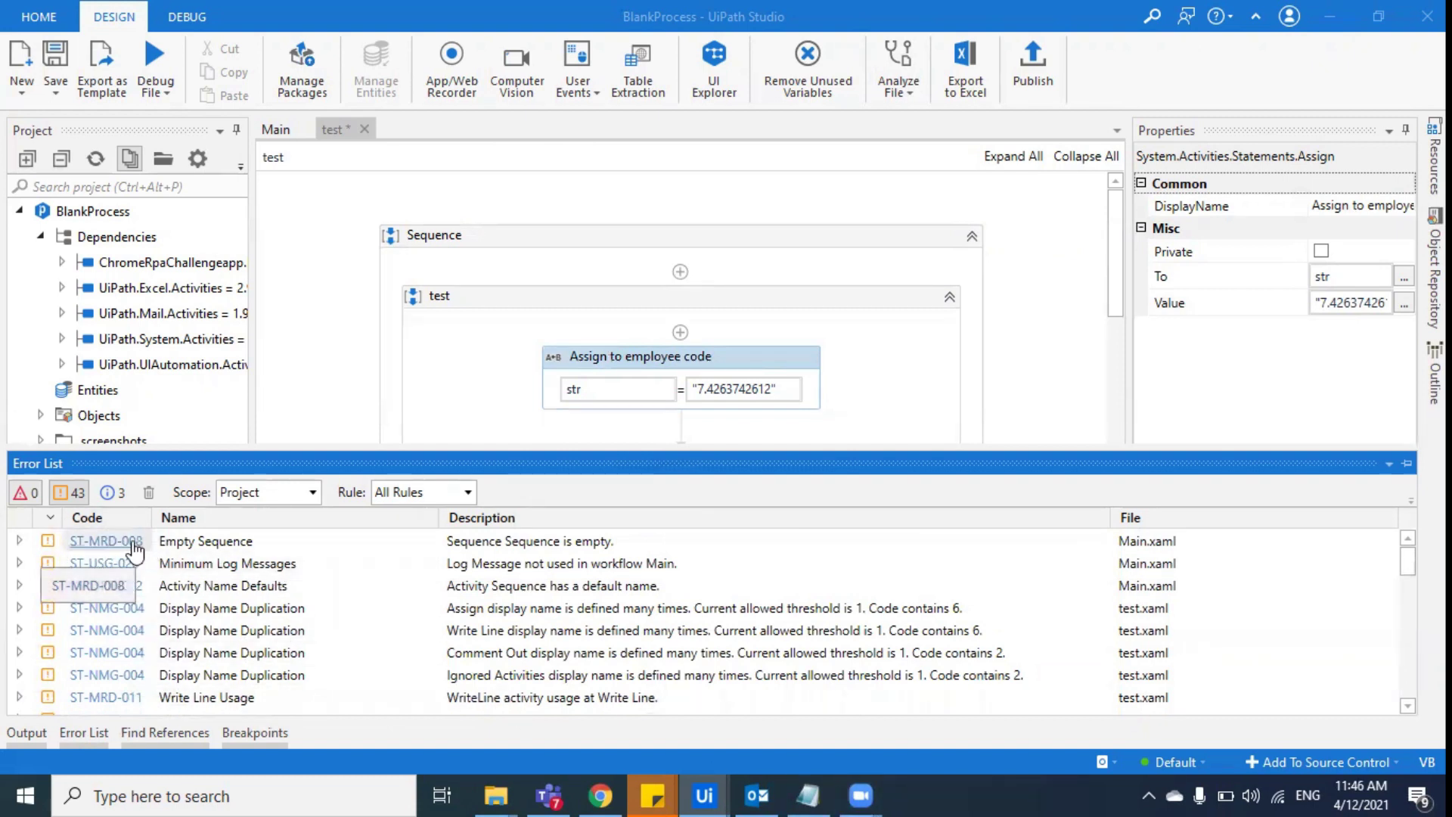
left_click_drag(587, 448, 597, 211)
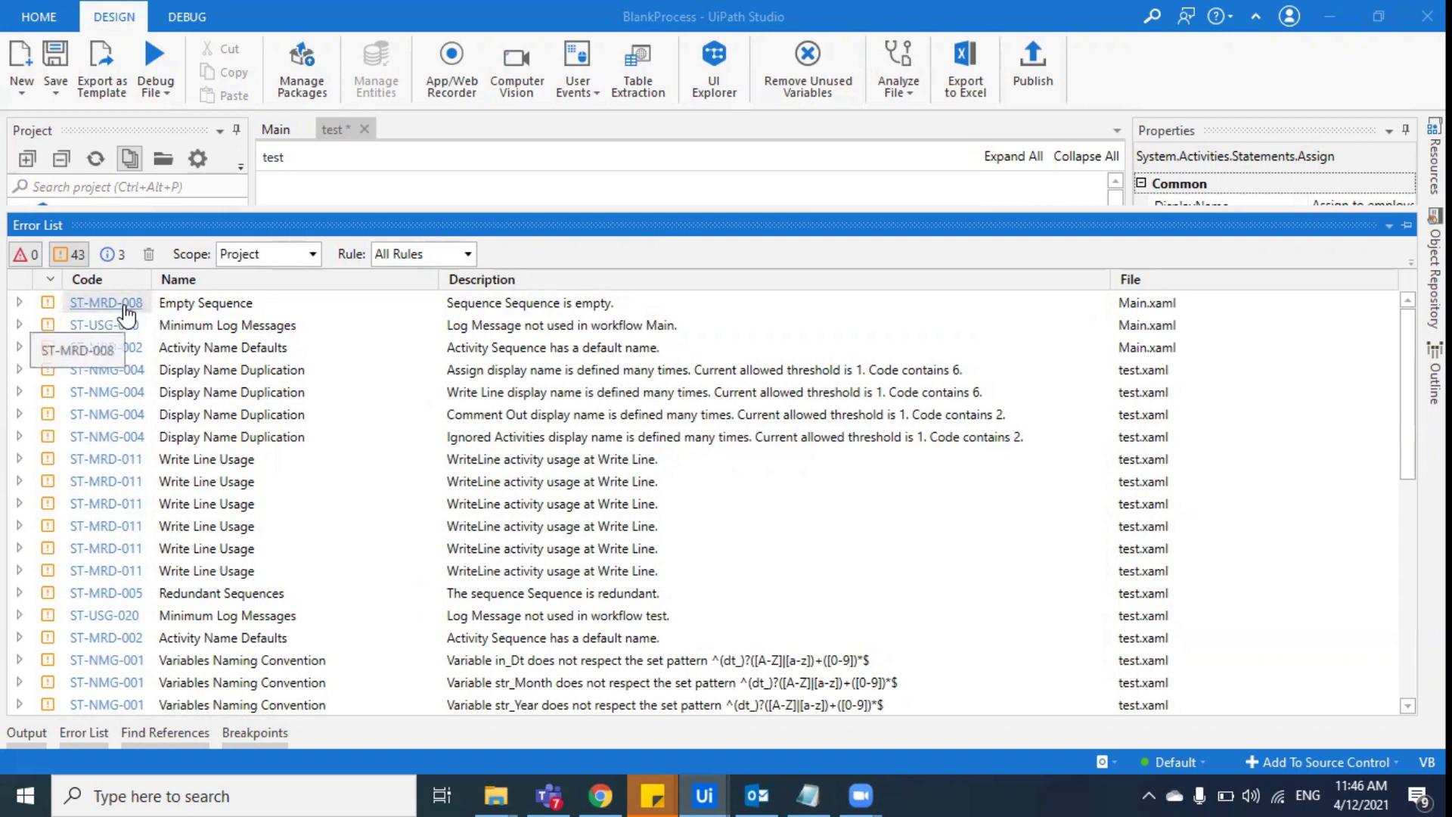
scroll(91, 582, "down", 3)
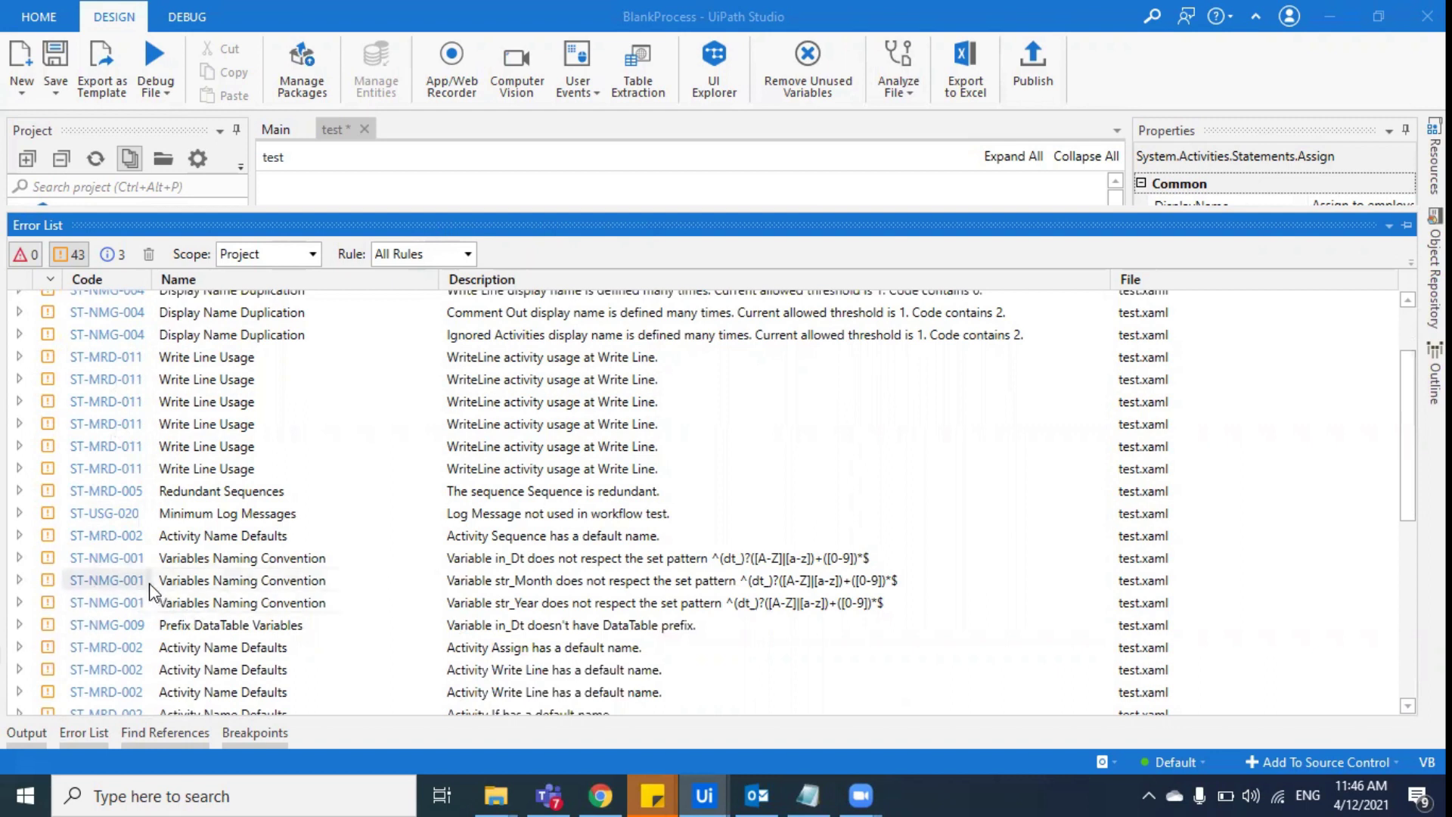
scroll(125, 641, "down", 6)
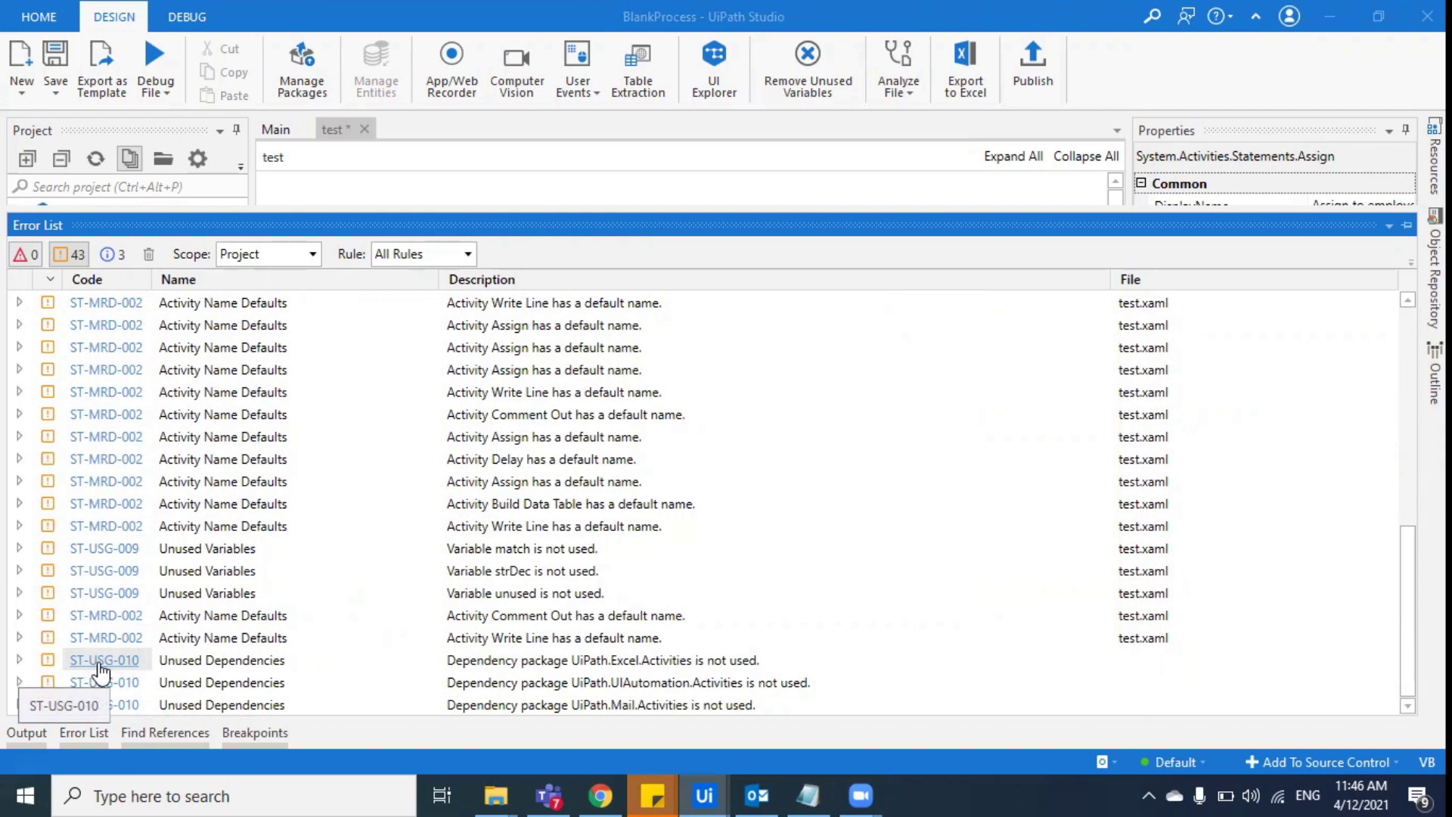
scroll(287, 649, "up", 3)
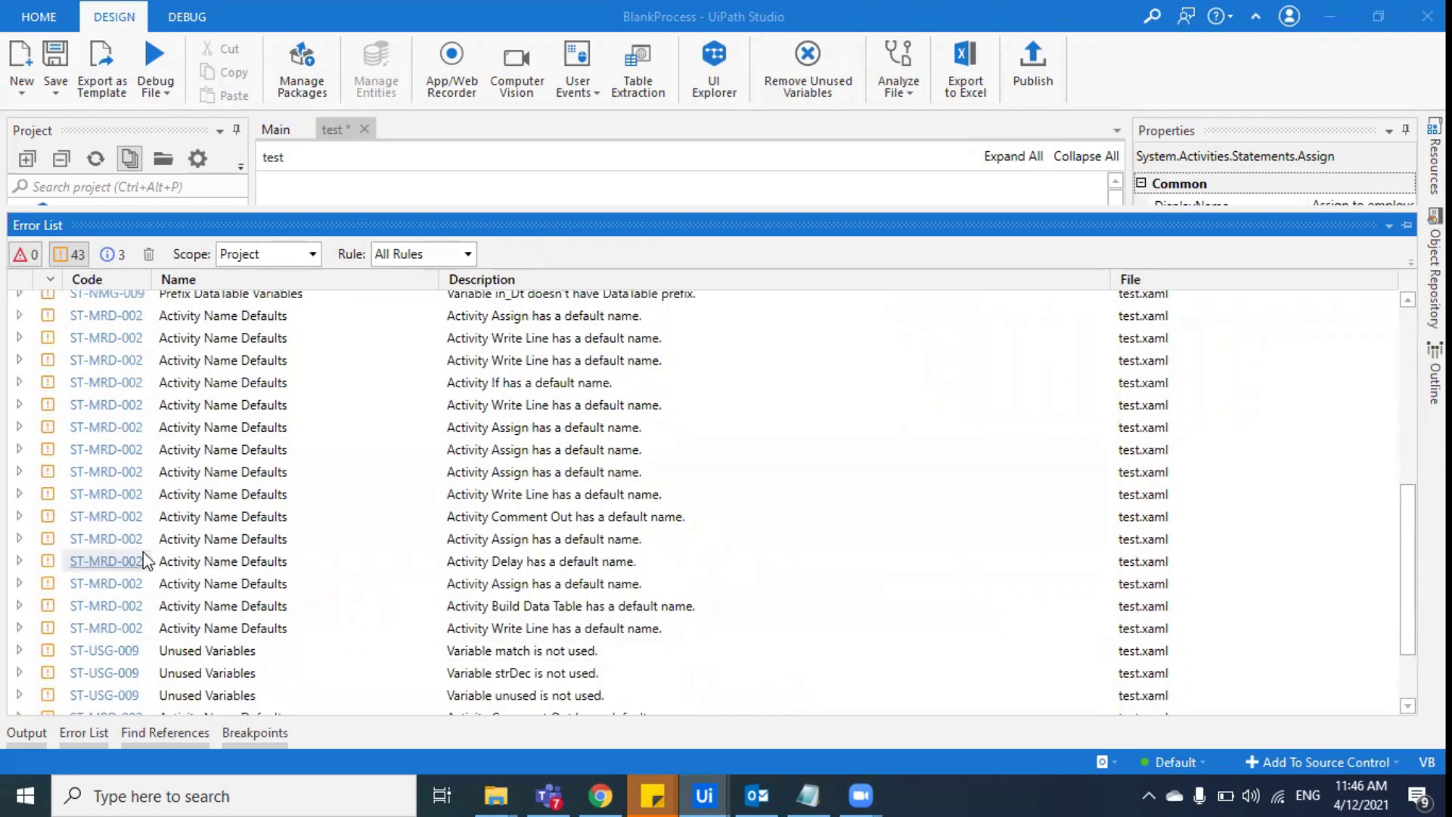
scroll(144, 560, "up", 2)
scroll(149, 559, "up", 3)
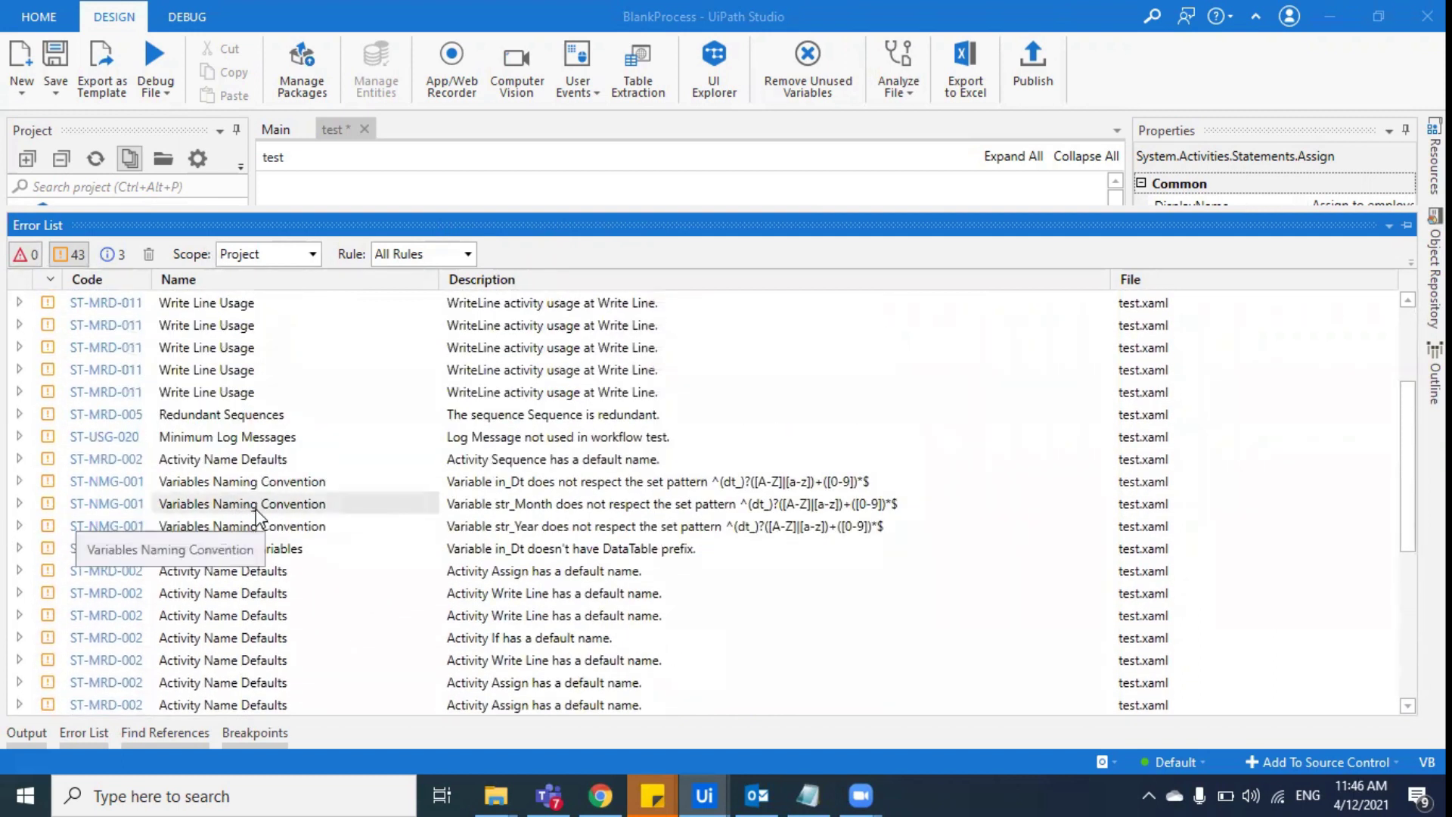
left_click(241, 504)
left_click(240, 369)
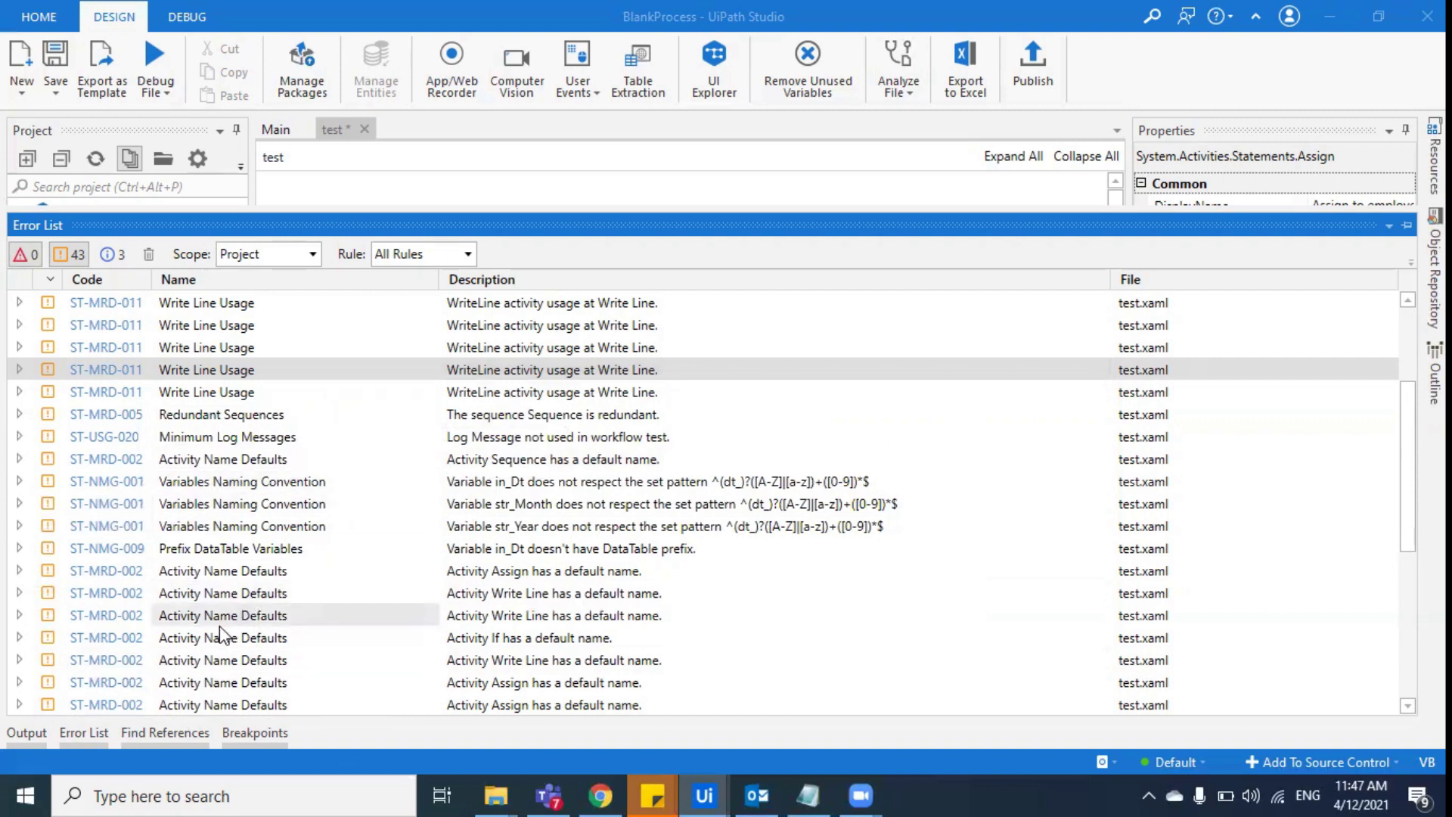
scroll(250, 627, "down", 2)
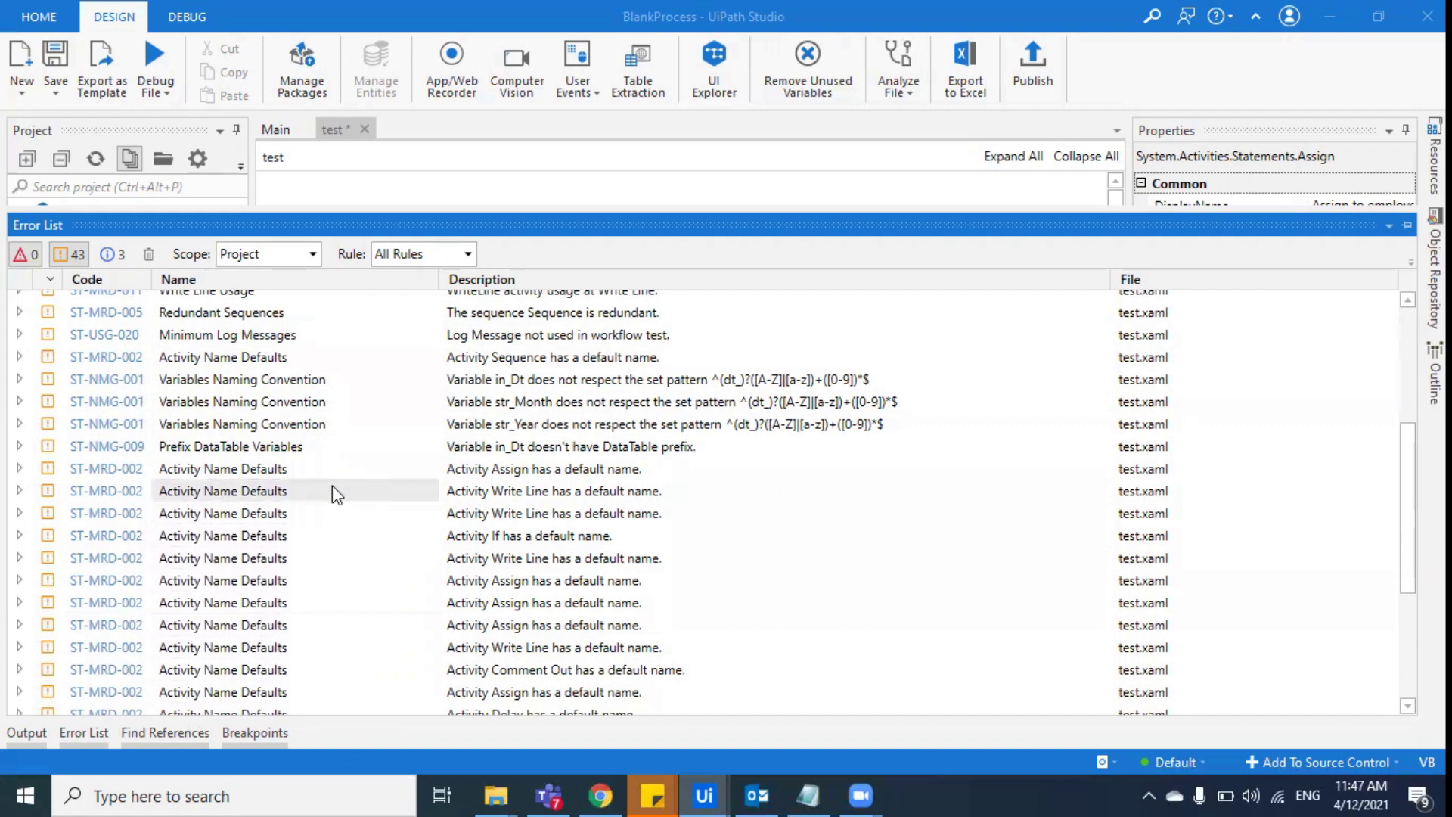
left_click(294, 452)
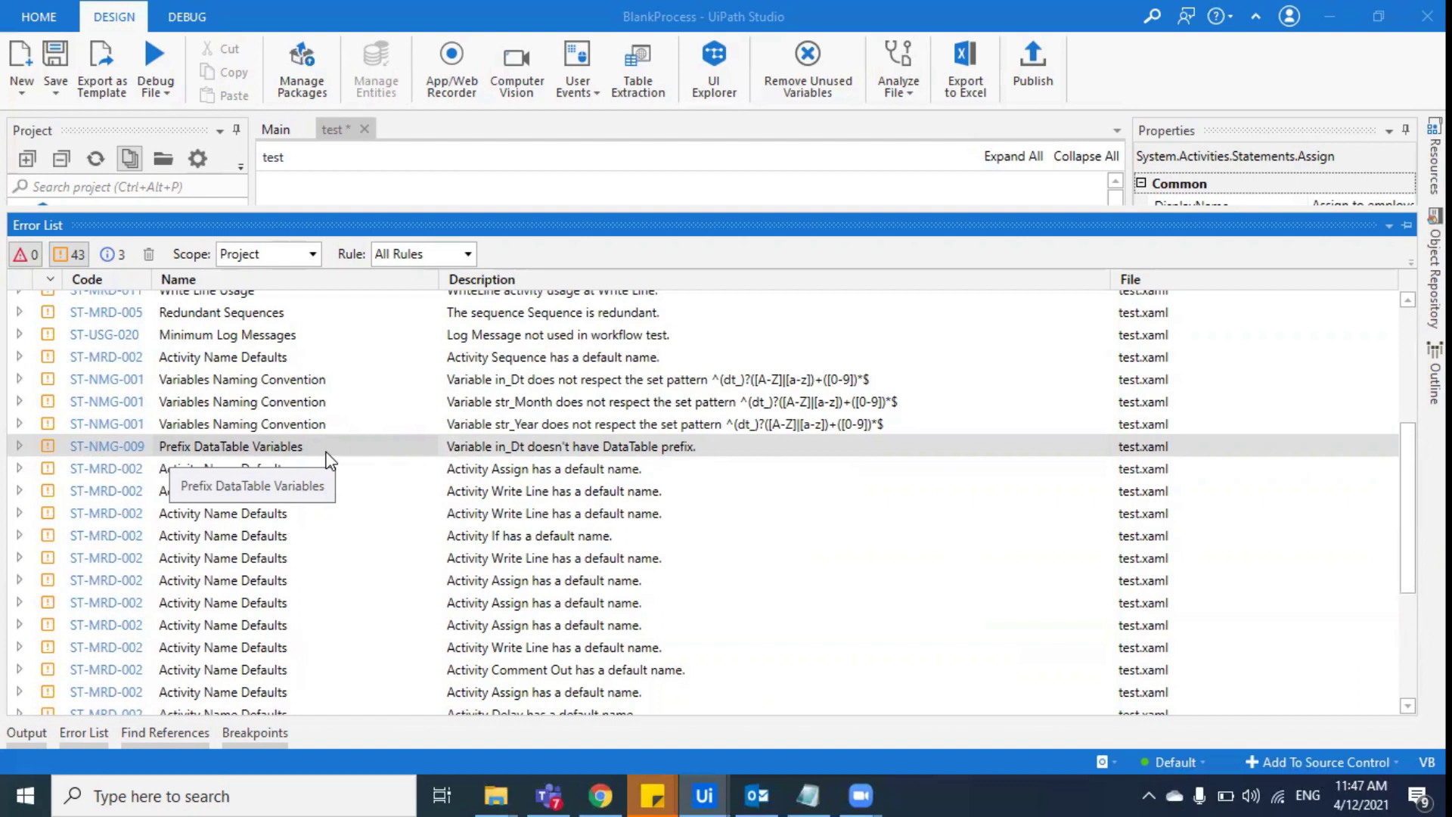
Open a blank document in Notepad and write the example variable names firstName and lastName on separate lines
left_click(808, 794)
right_click(808, 794)
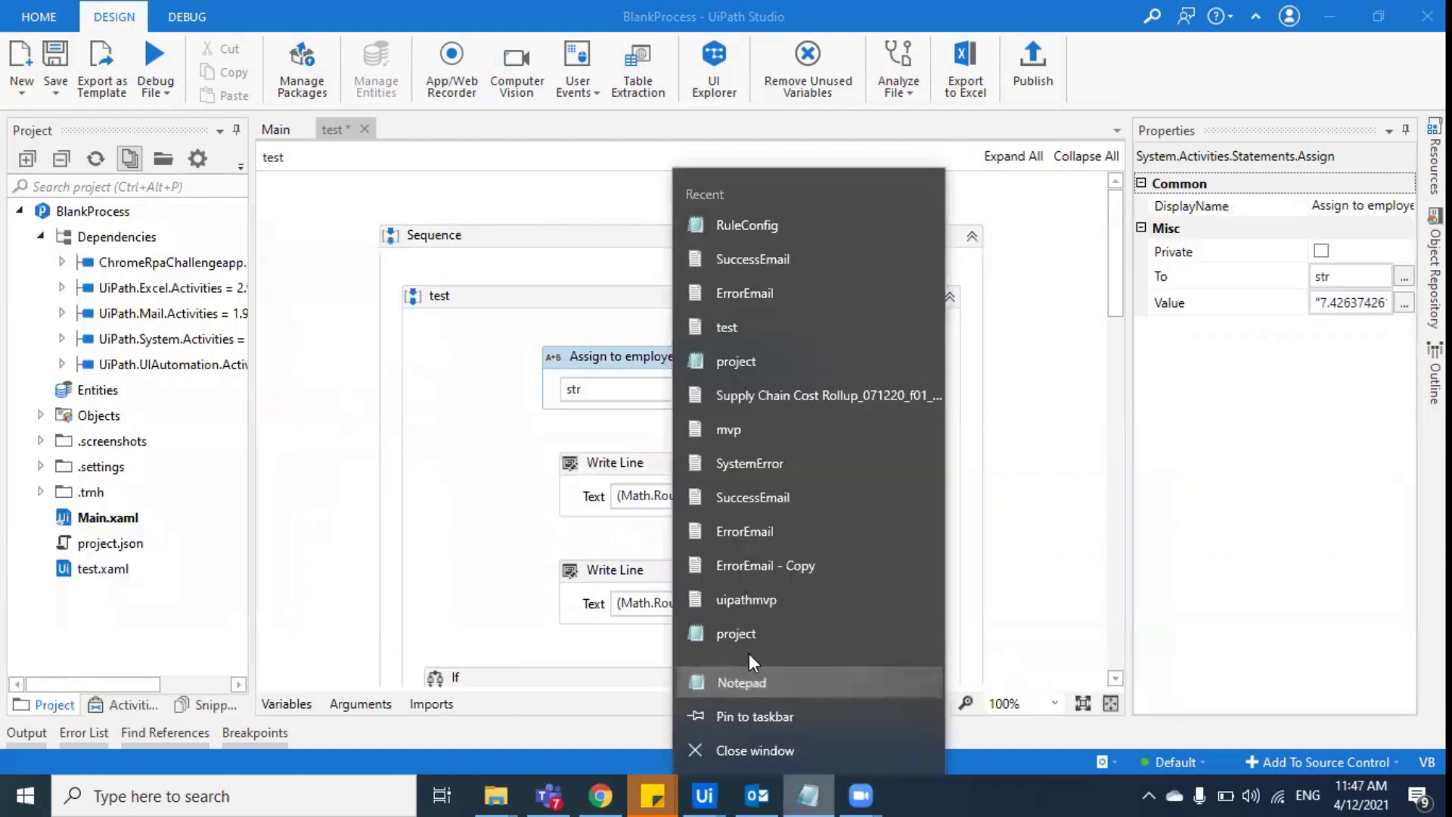
left_click(752, 679)
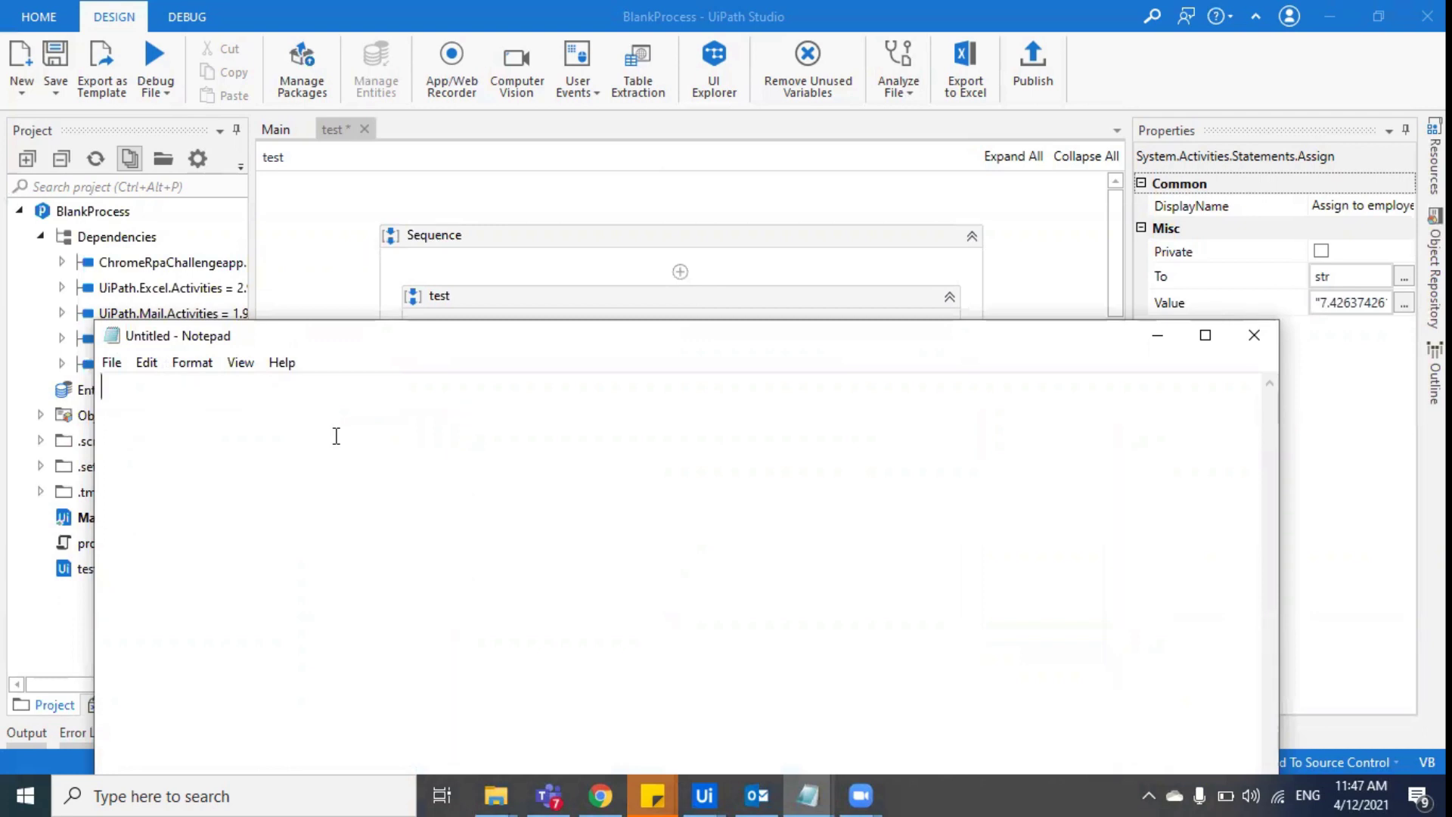
type("Arr")
key("BackSpace")
key("ctrl+z")
key("ctrl+z")
key("ctrl+z")
type("firstName")
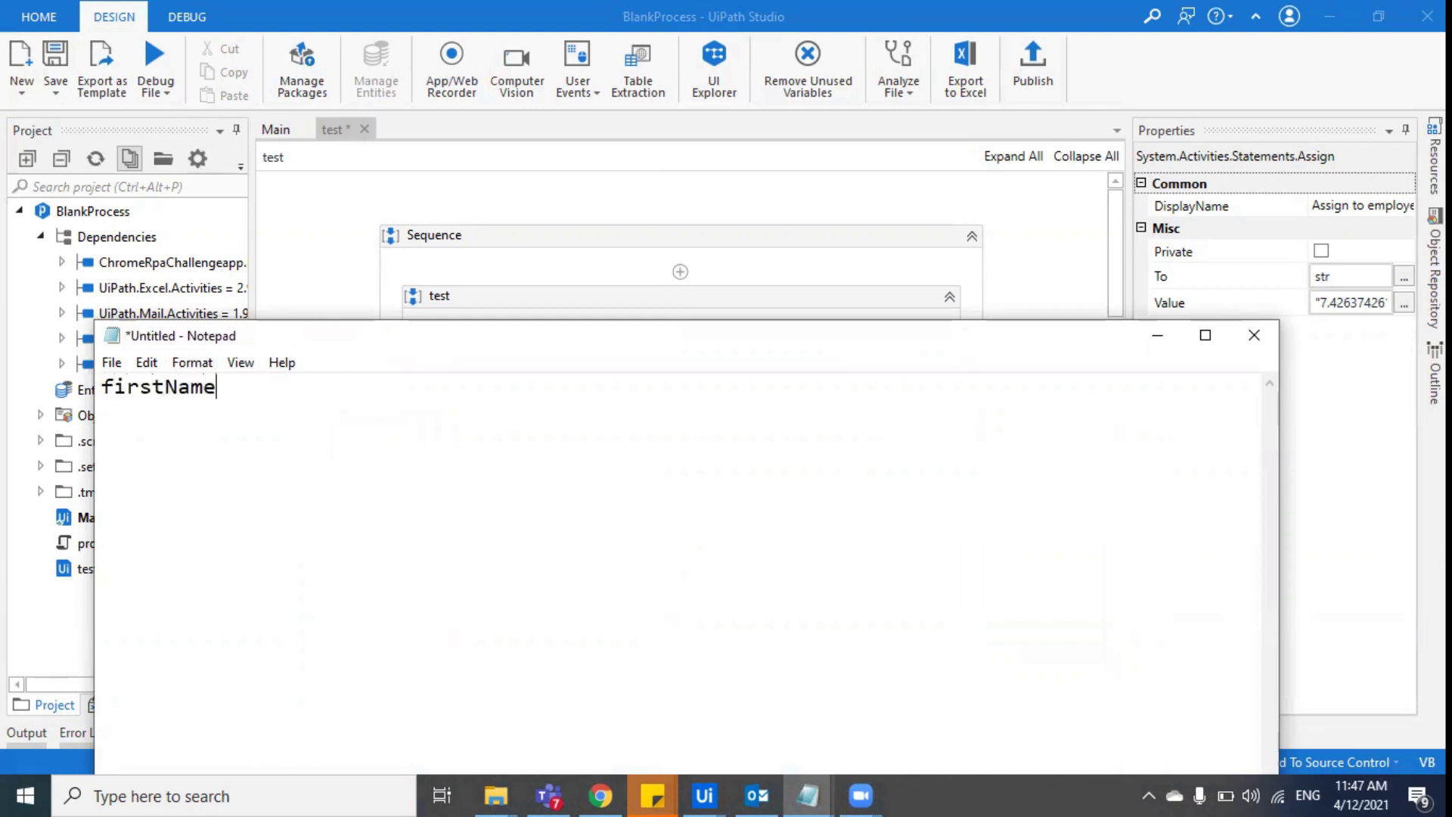
key("Return")
type("lastName")
key("Return")
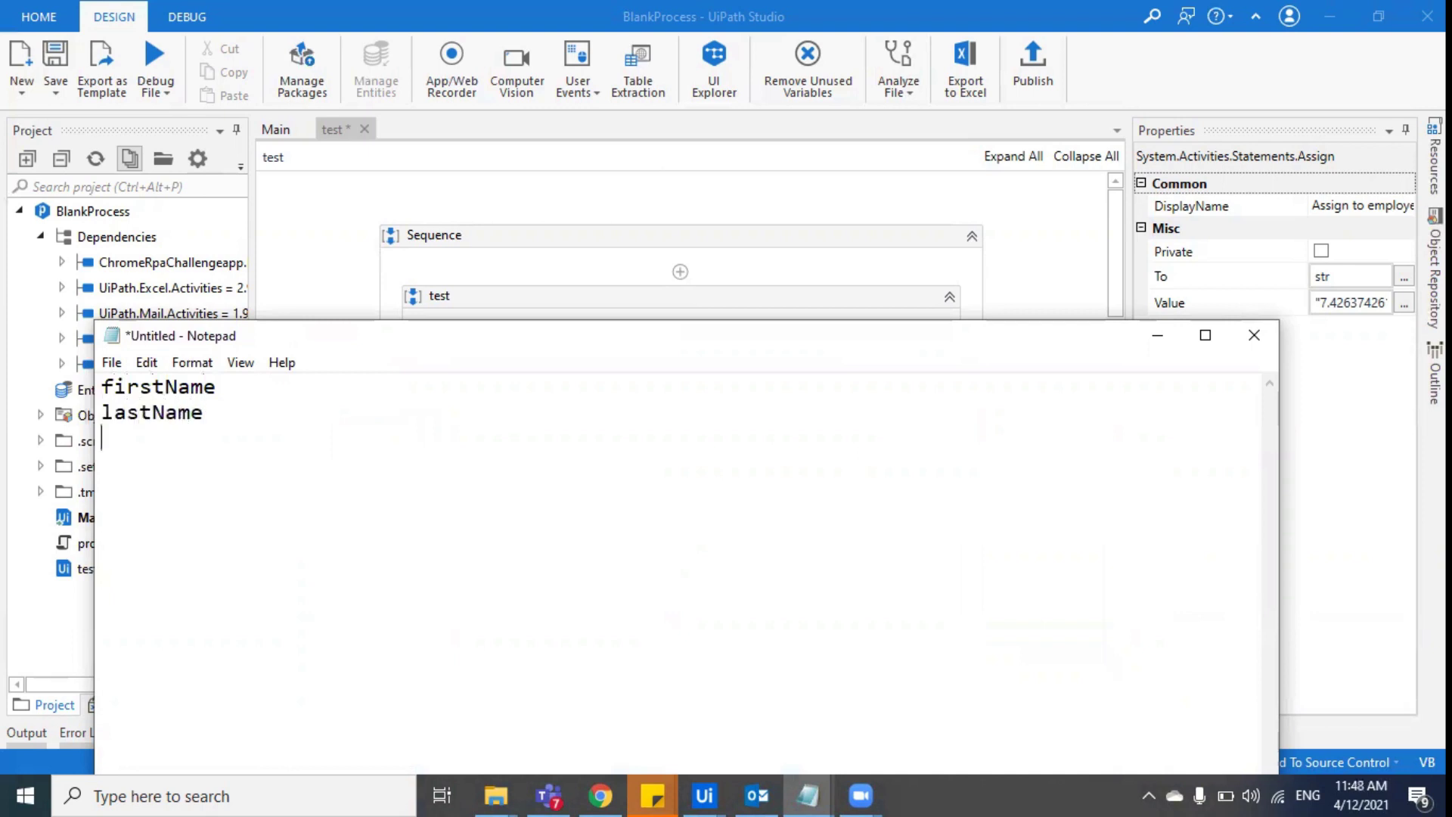
Prefix lastName with str_ and add the lines int_len and dt_ below it
key("Up")
type("str_")
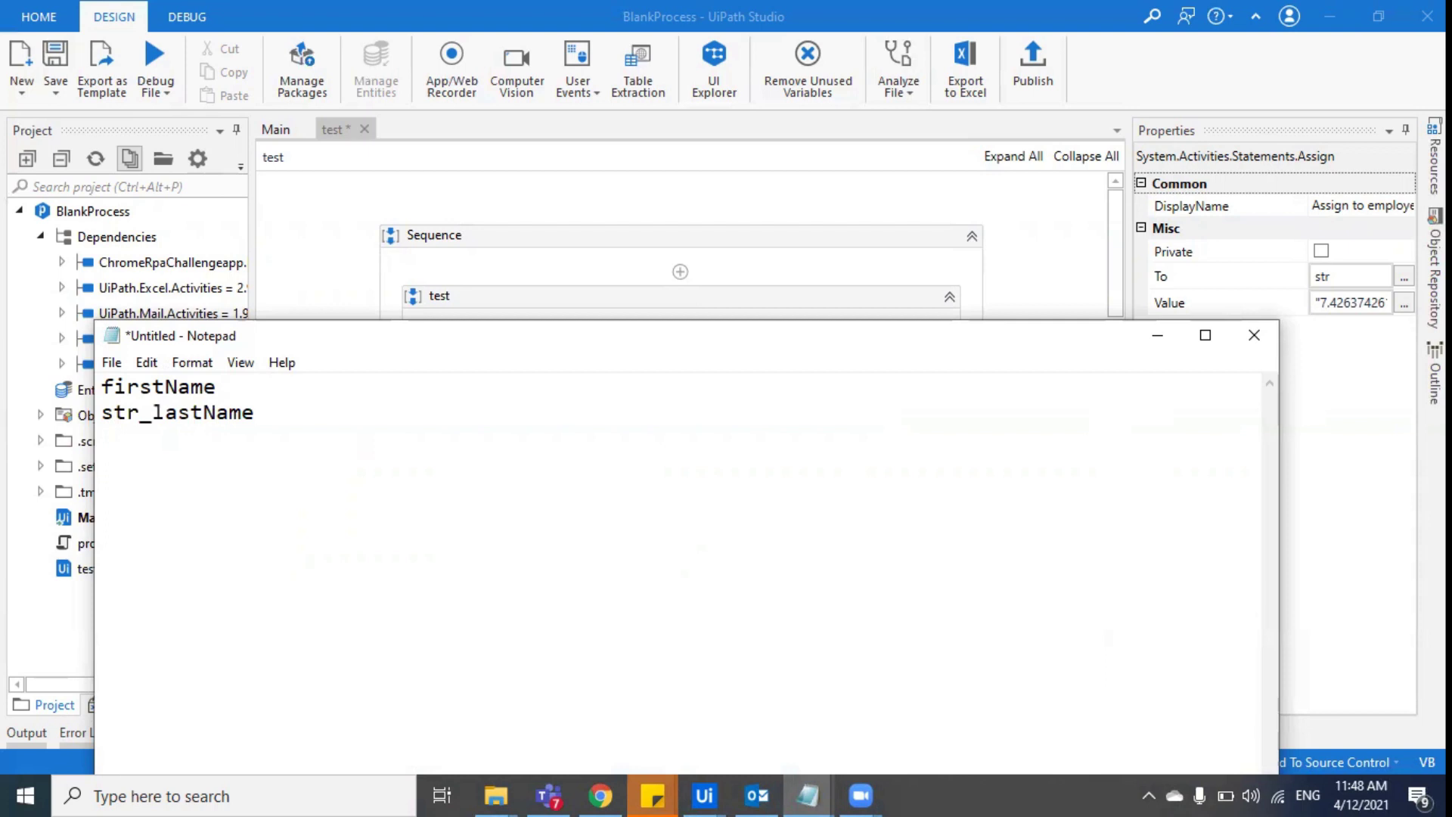
key("End")
key("Return")
type("int_len")
key("Return")
type("dt_")
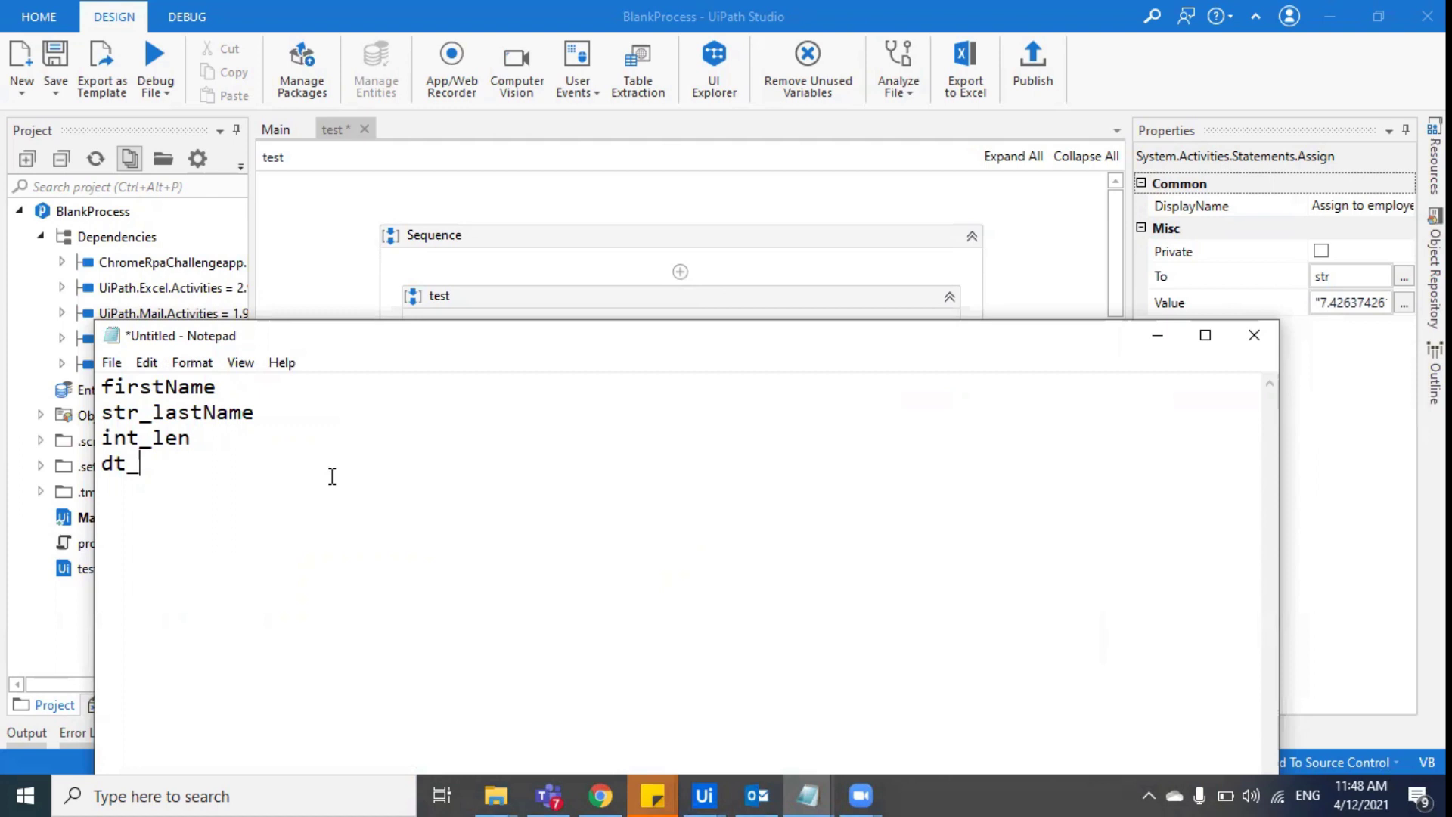
Switch back to UiPath Studio and go from the Redundant Sequences warning to the sequence it concerns
left_click(1151, 342)
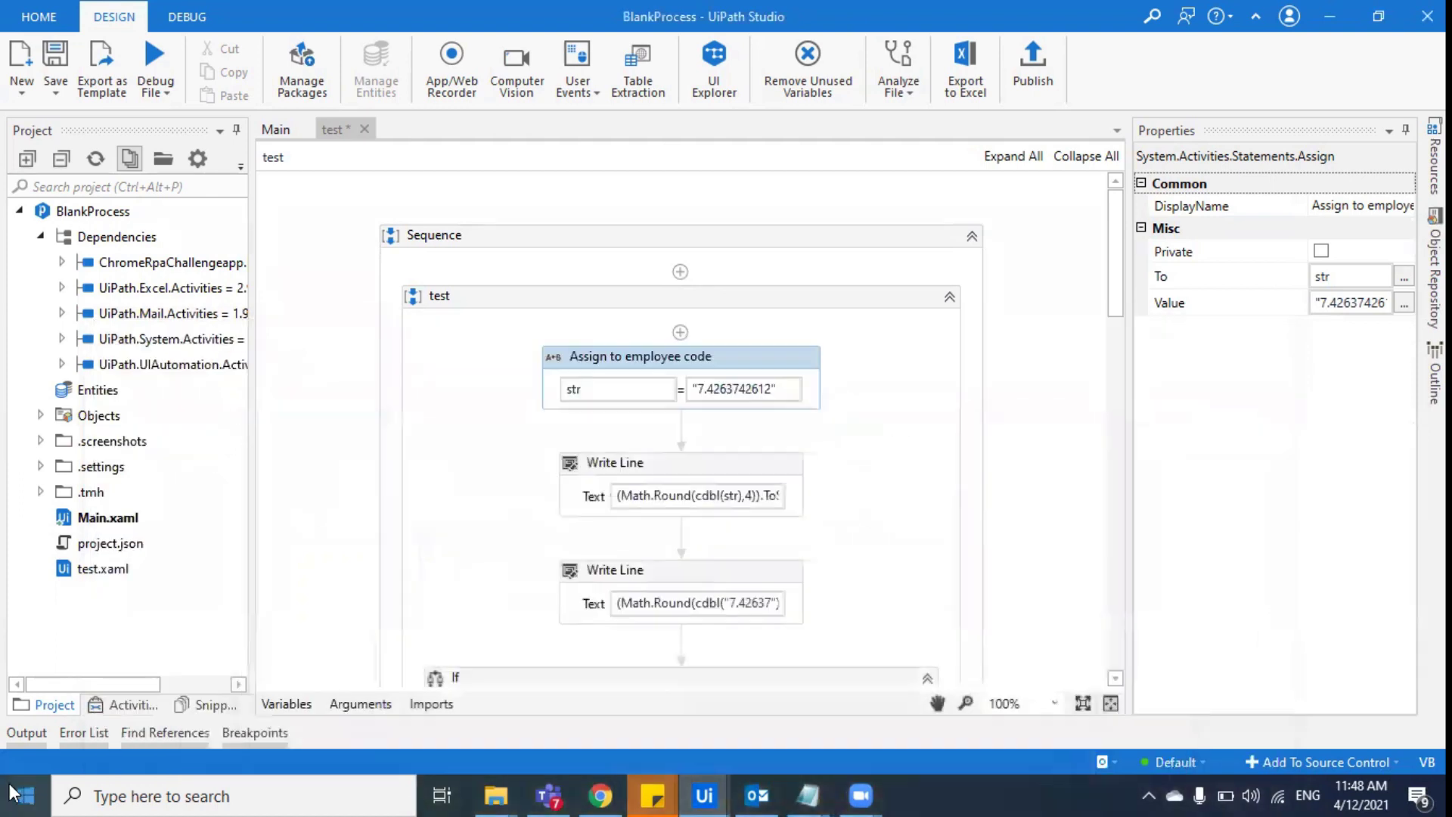
left_click(83, 736)
scroll(175, 532, "up", 1)
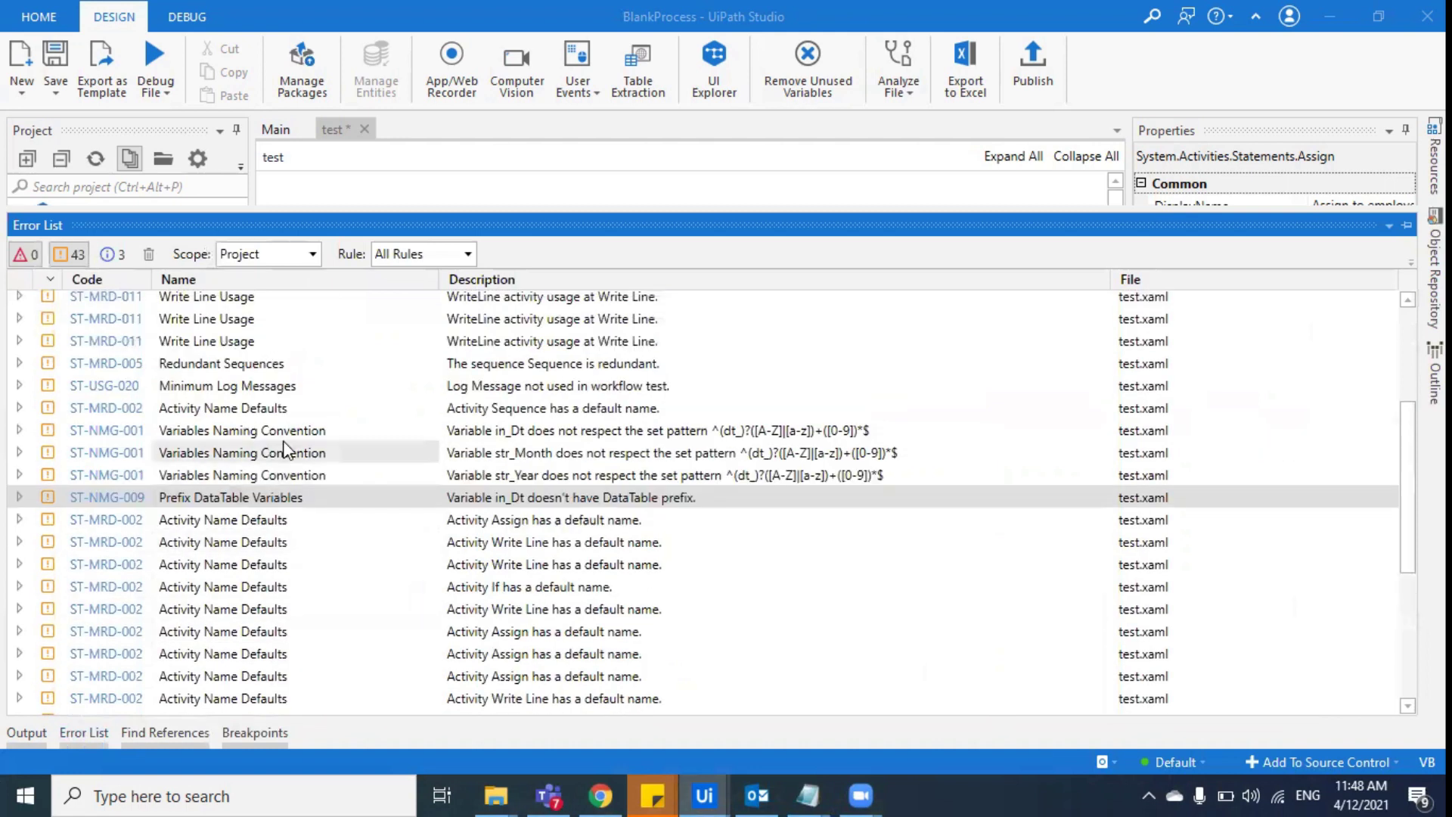
left_click(250, 366)
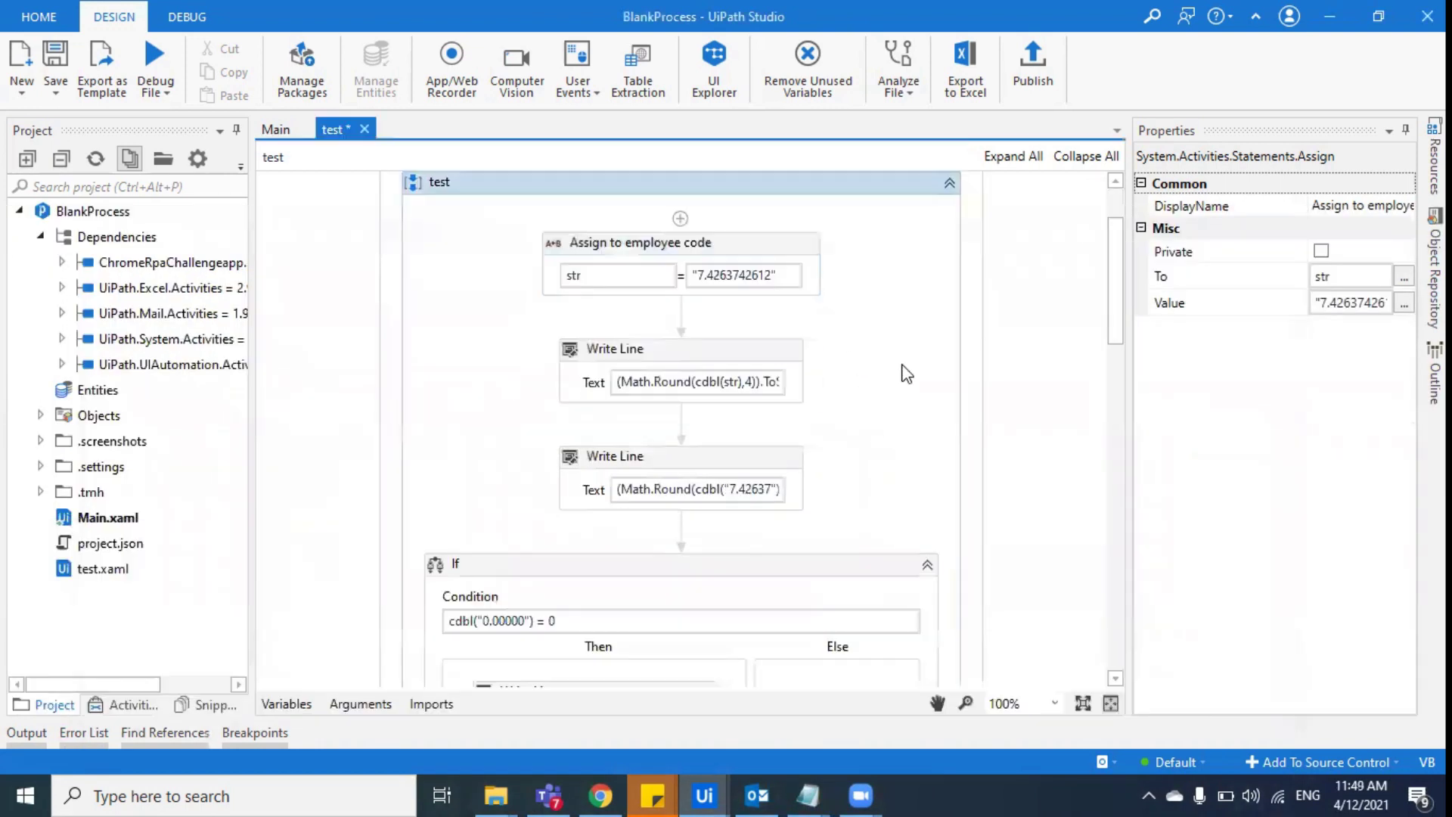
Apply Remove Surrounding Sequence to the nested test sequence so its activities sit directly in the outer Sequence
left_click(906, 372)
key("ctrl+z")
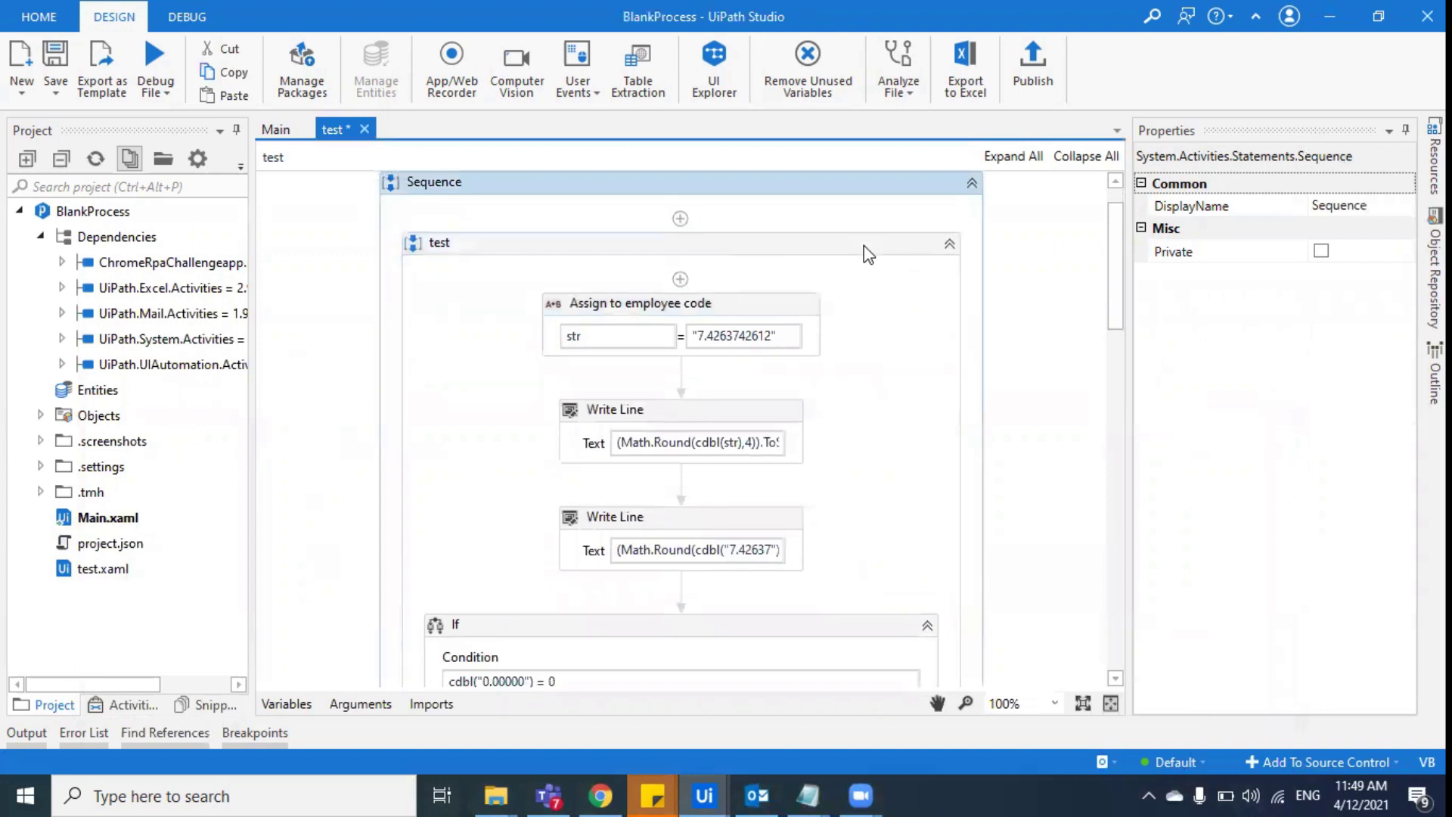
key("ctrl+z")
right_click(937, 314)
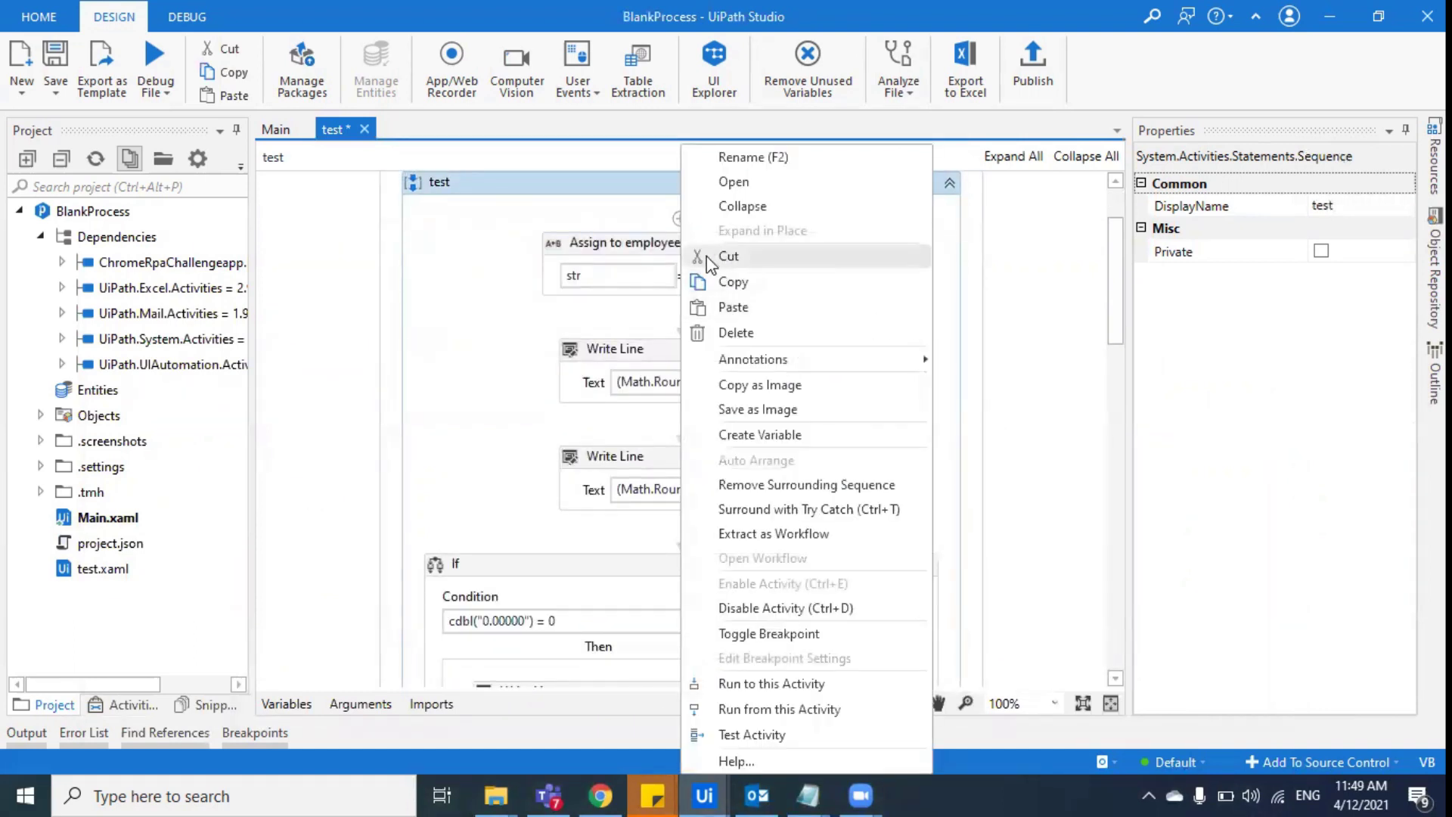
left_click(951, 233)
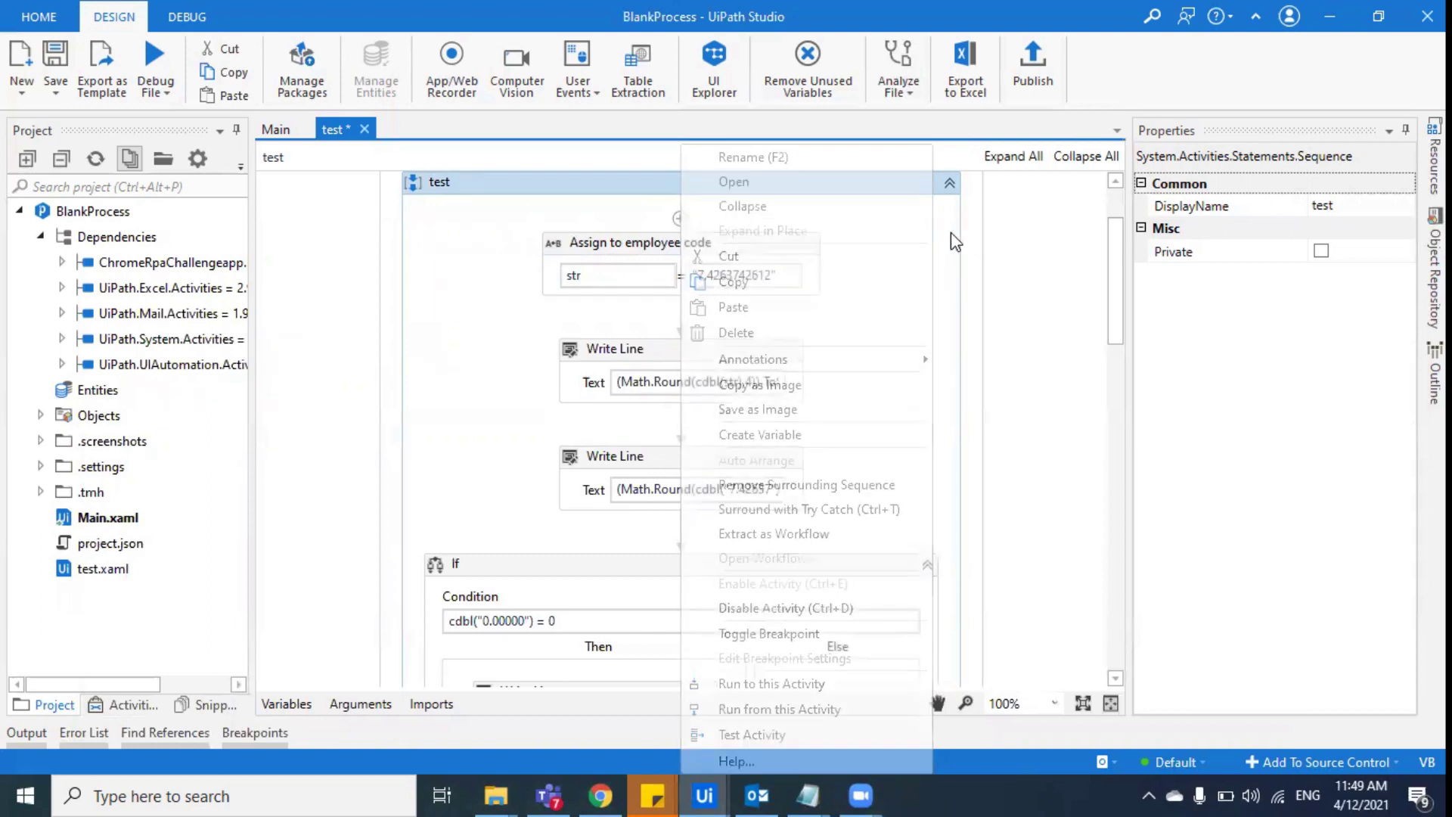
right_click(950, 232)
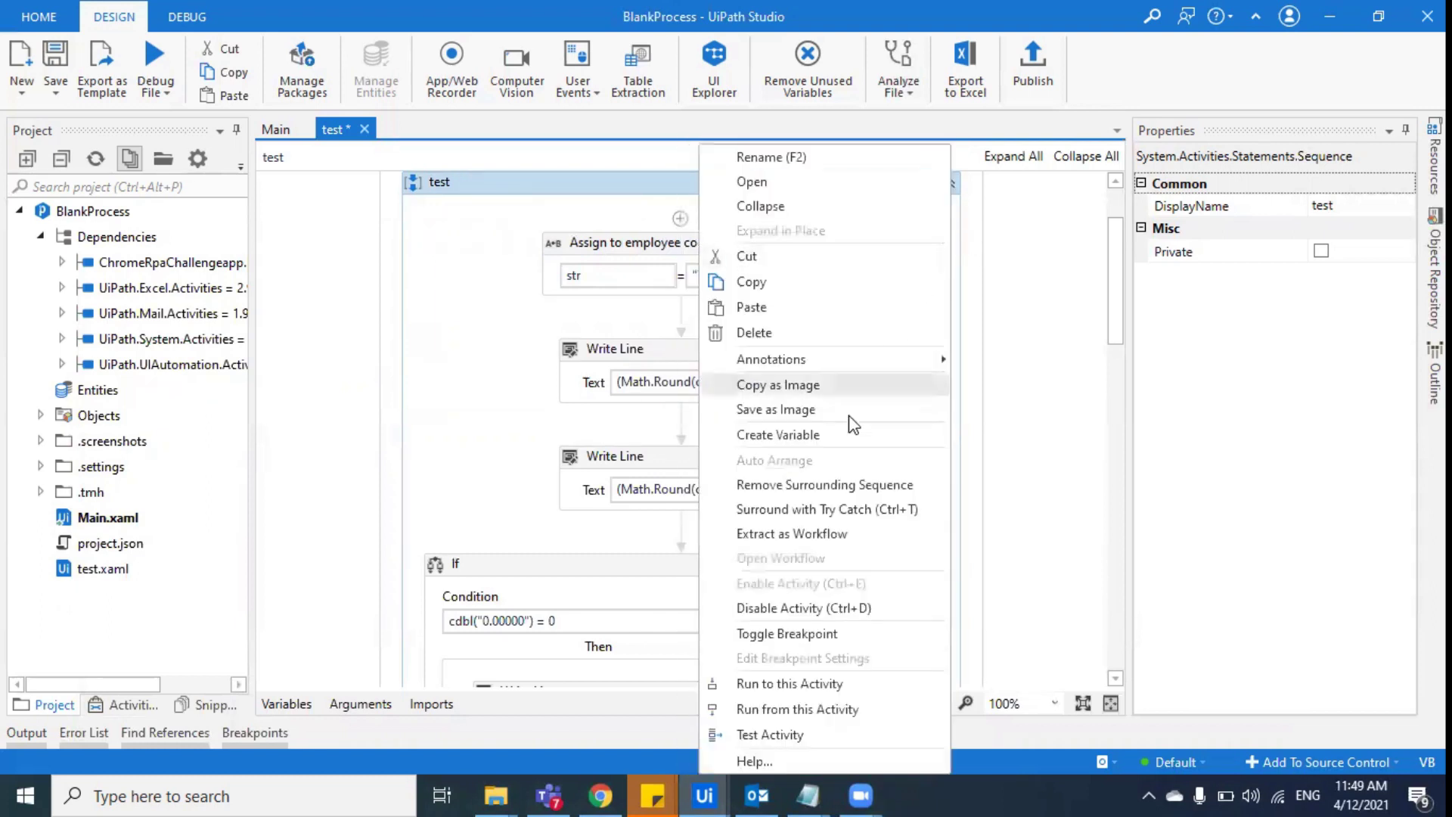
left_click(870, 484)
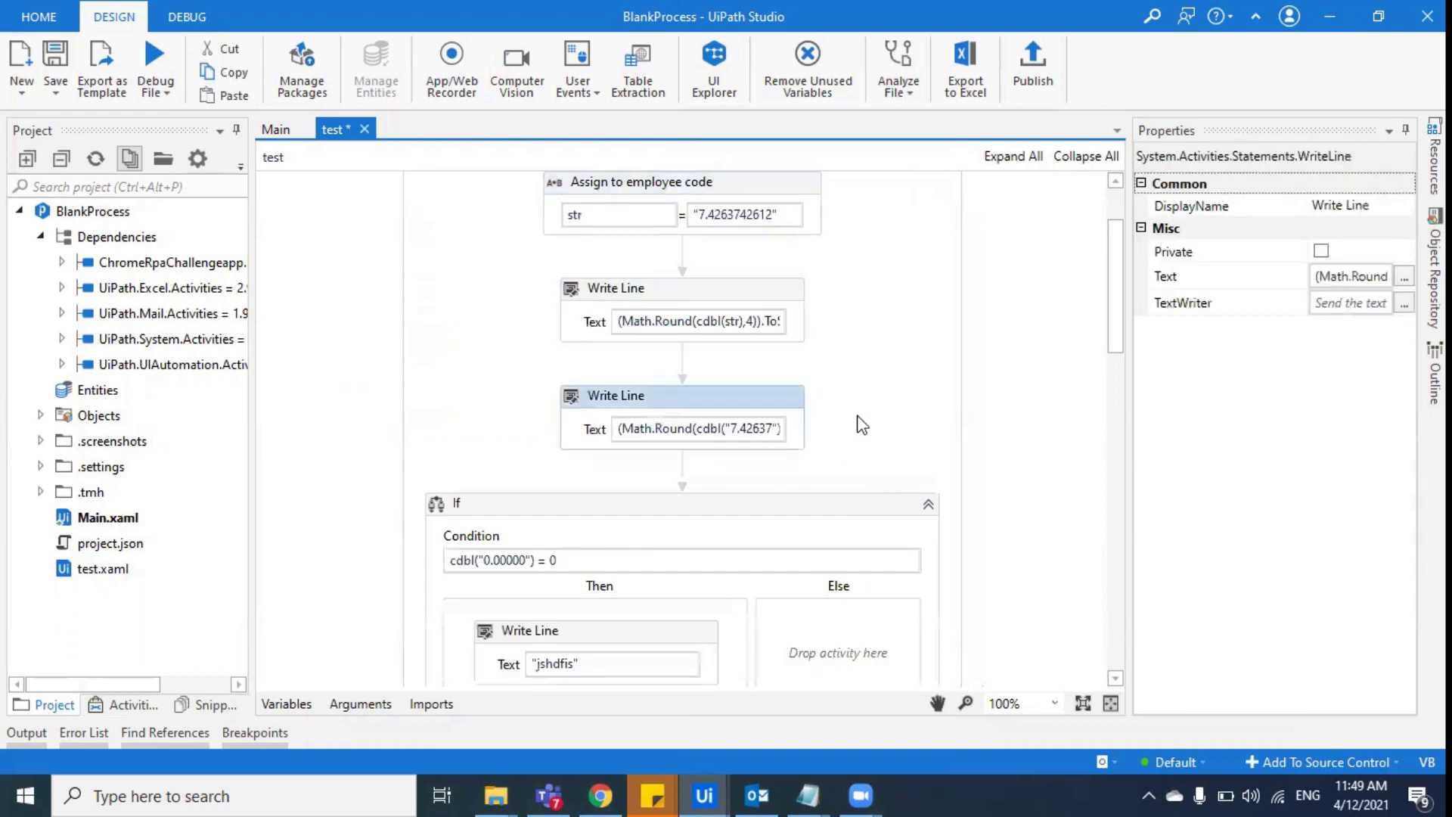
key("ctrl+z")
left_click(479, 540)
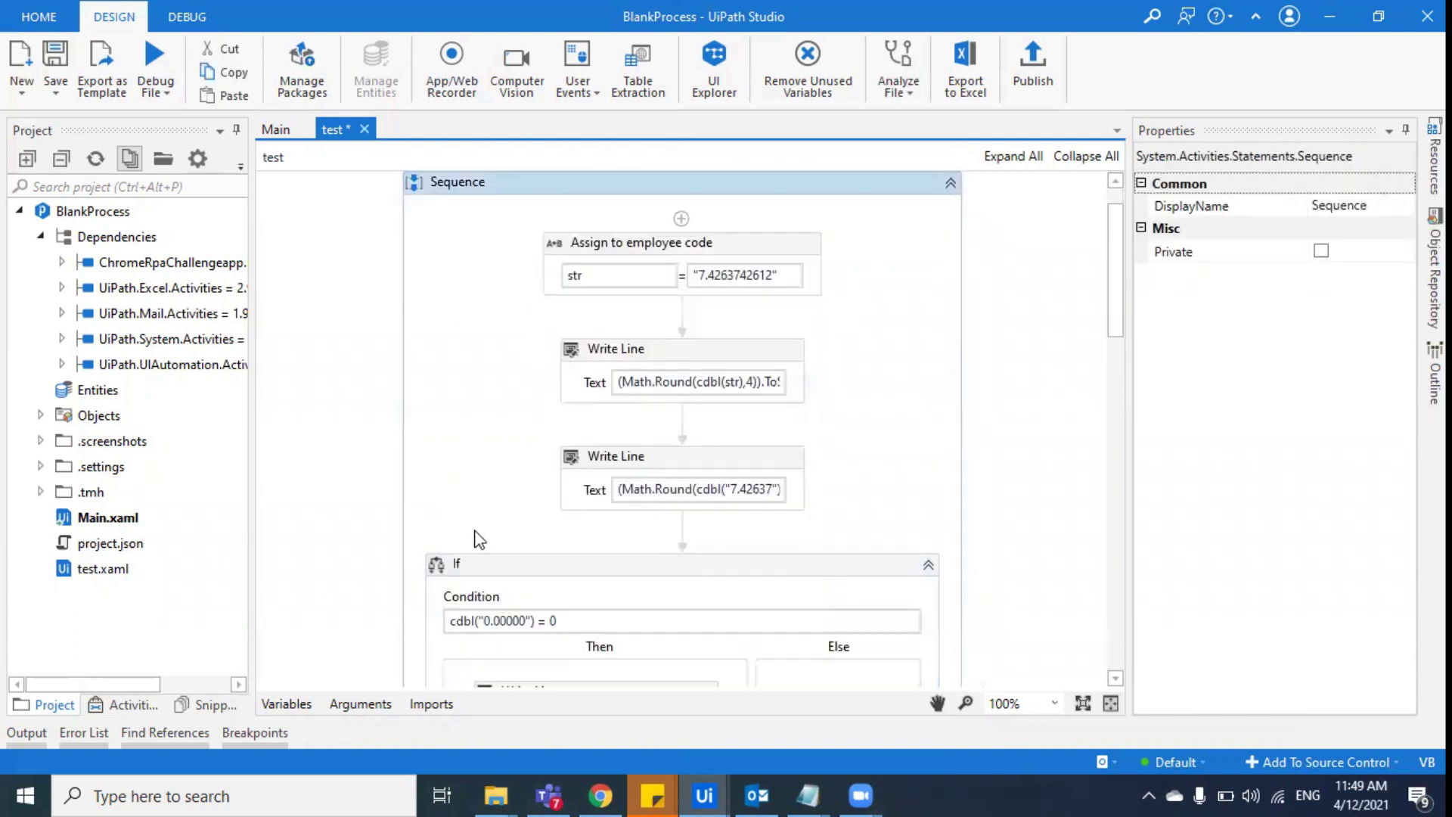
Reopen and enlarge the error list, and examine the unused variable, default activity name and unused dependency warnings
left_click(85, 731)
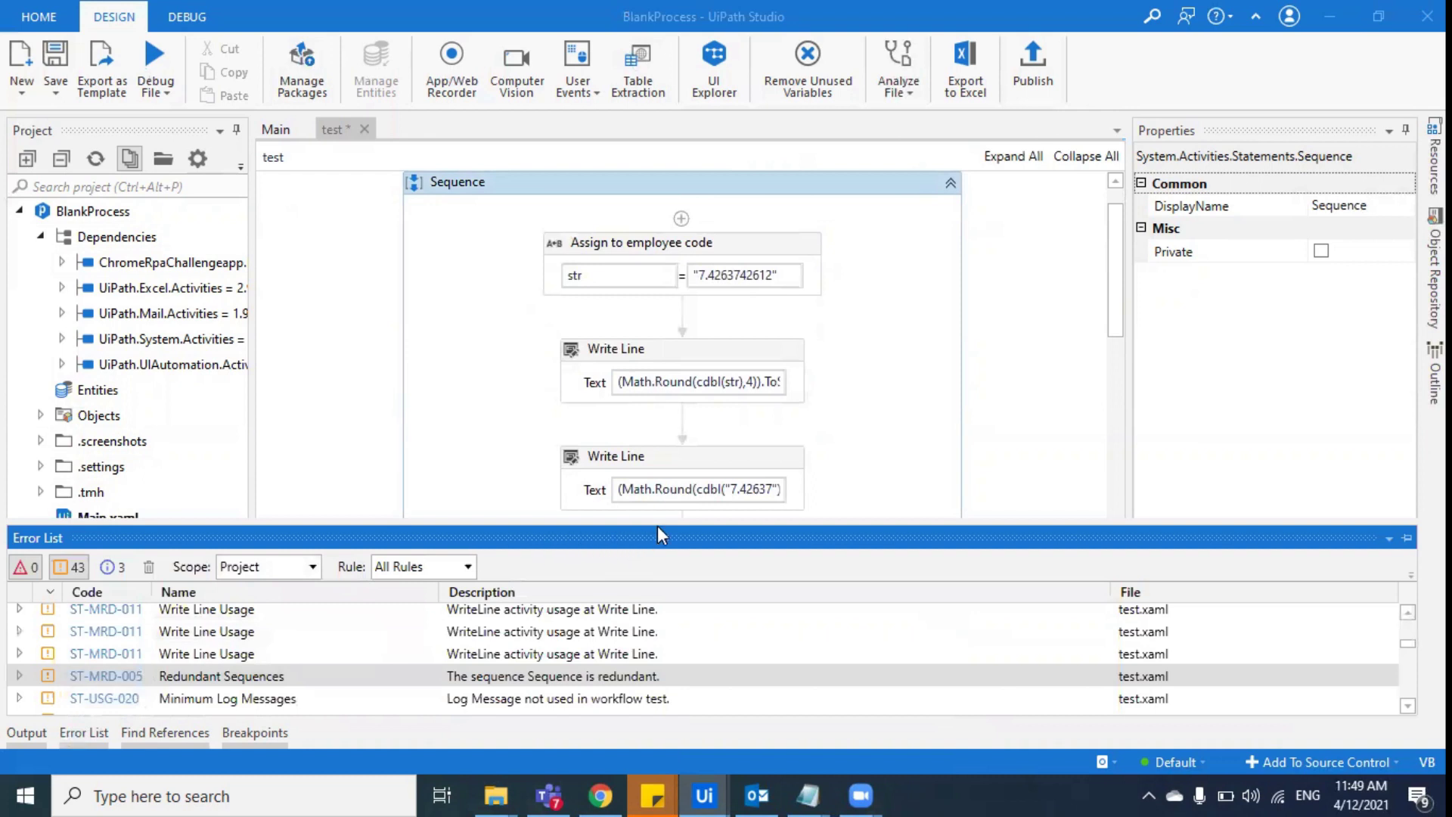
left_click_drag(669, 515, 667, 221)
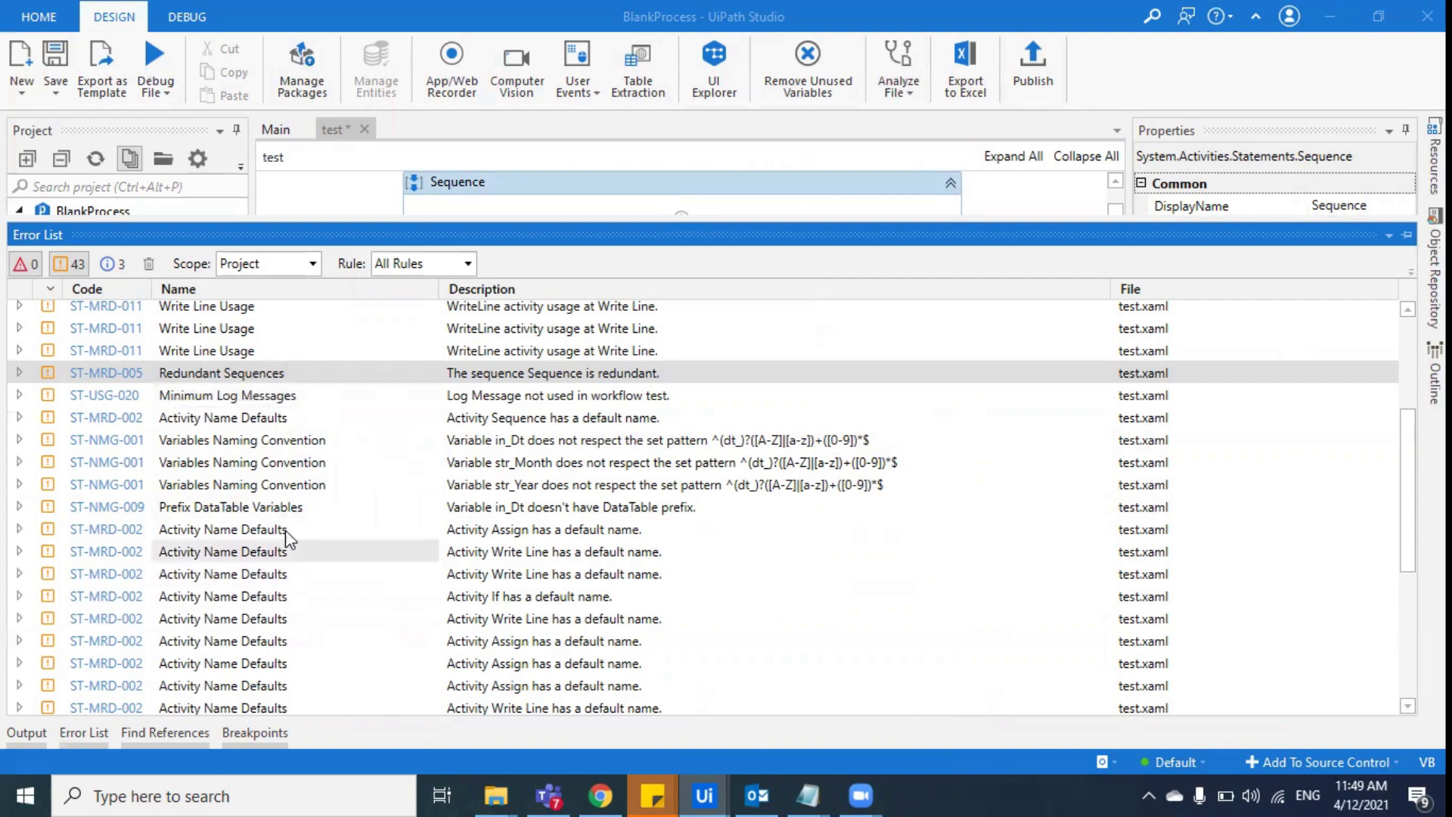
scroll(287, 533, "down", 3)
scroll(290, 543, "down", 3)
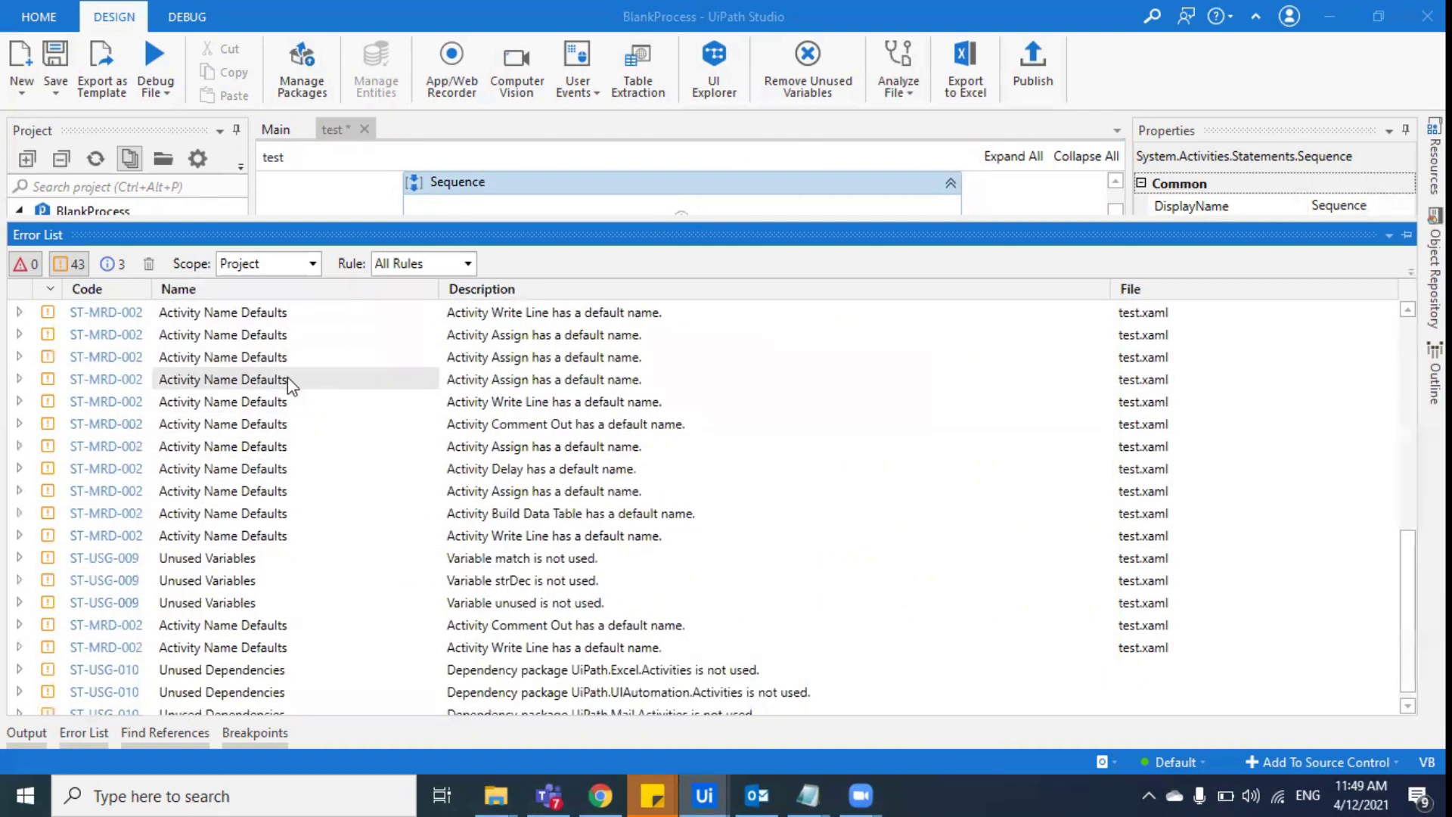
left_click(293, 560)
right_click(292, 561)
left_click(344, 554)
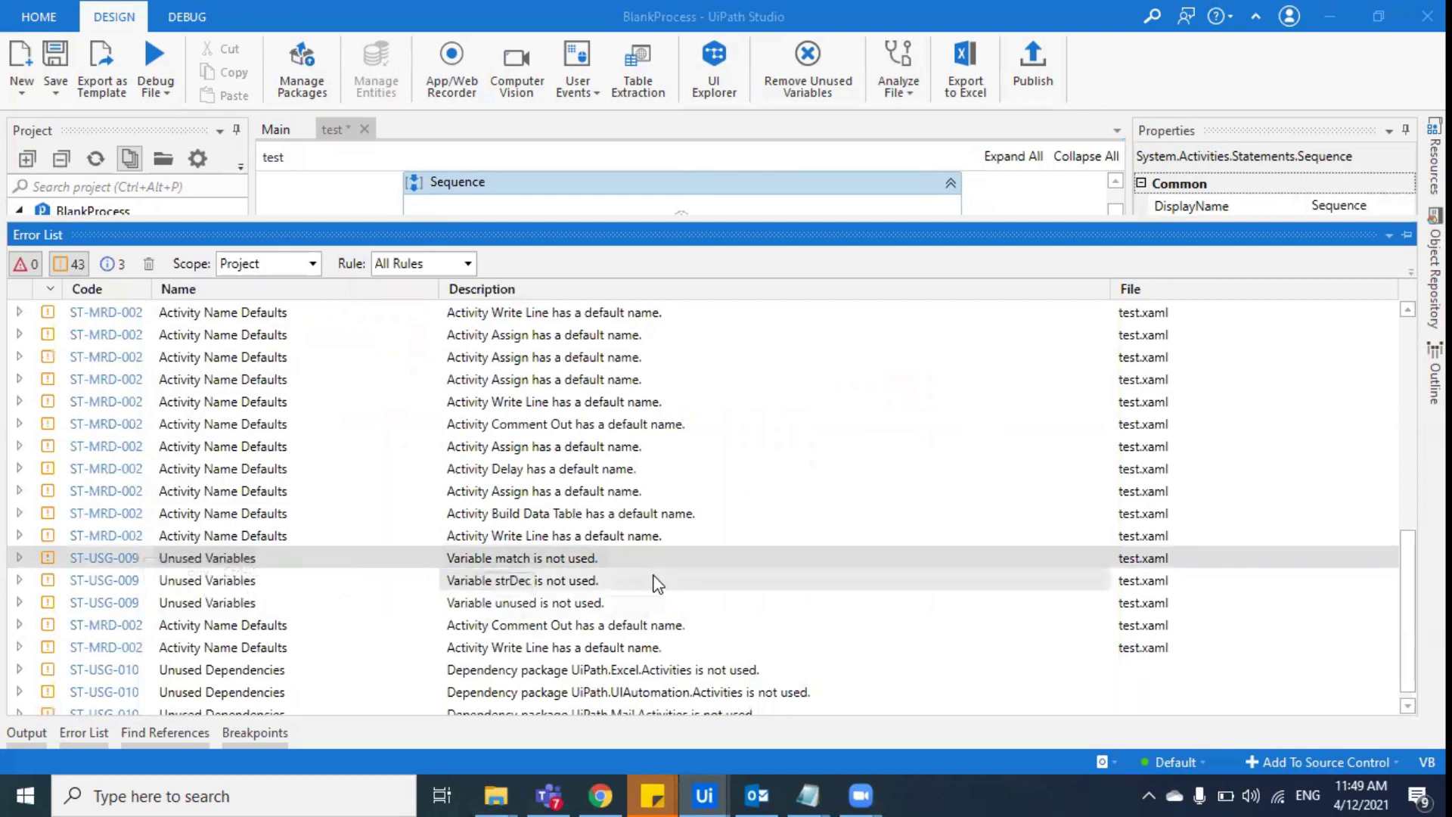
left_click(569, 579)
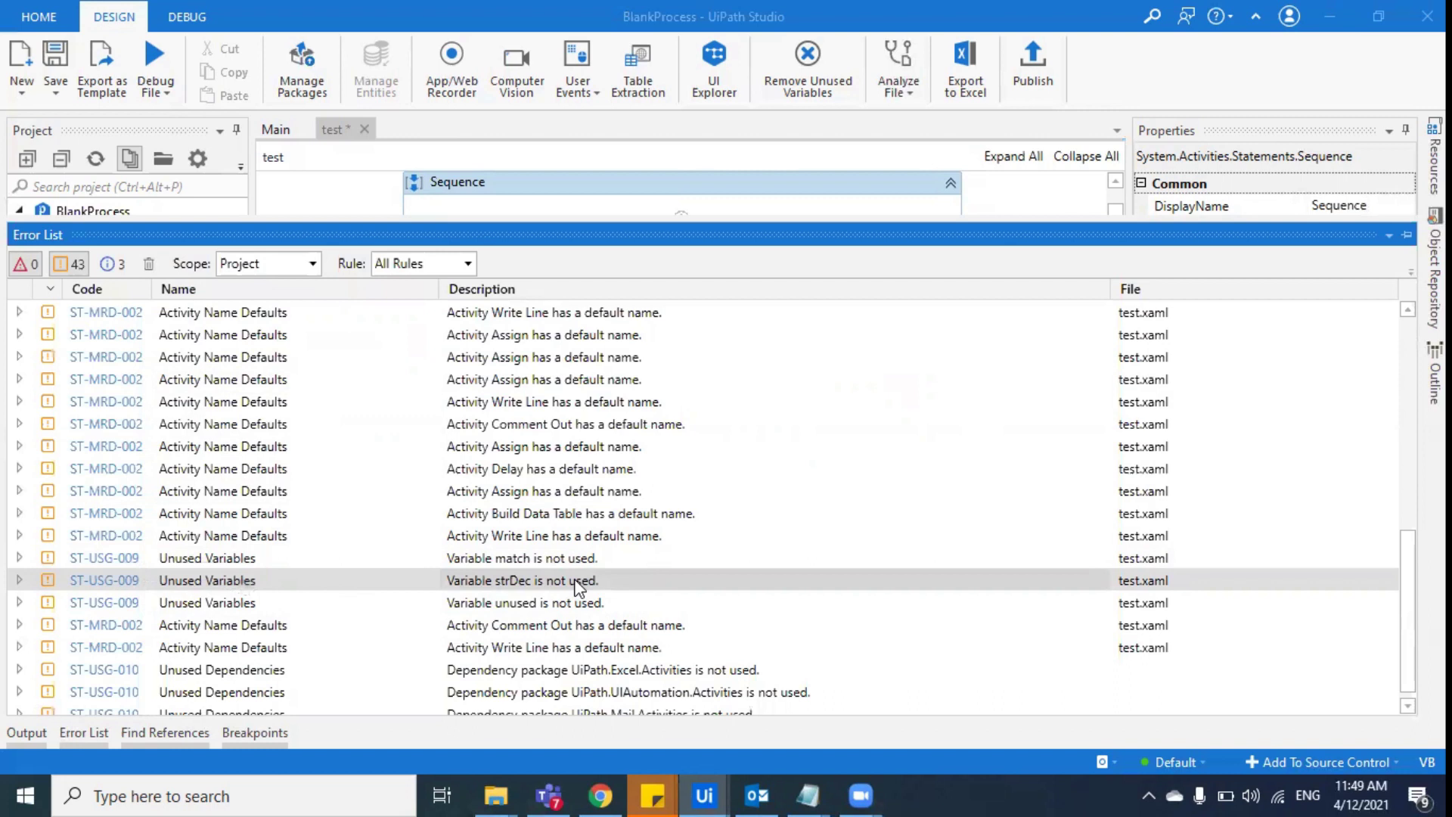
left_click(536, 626)
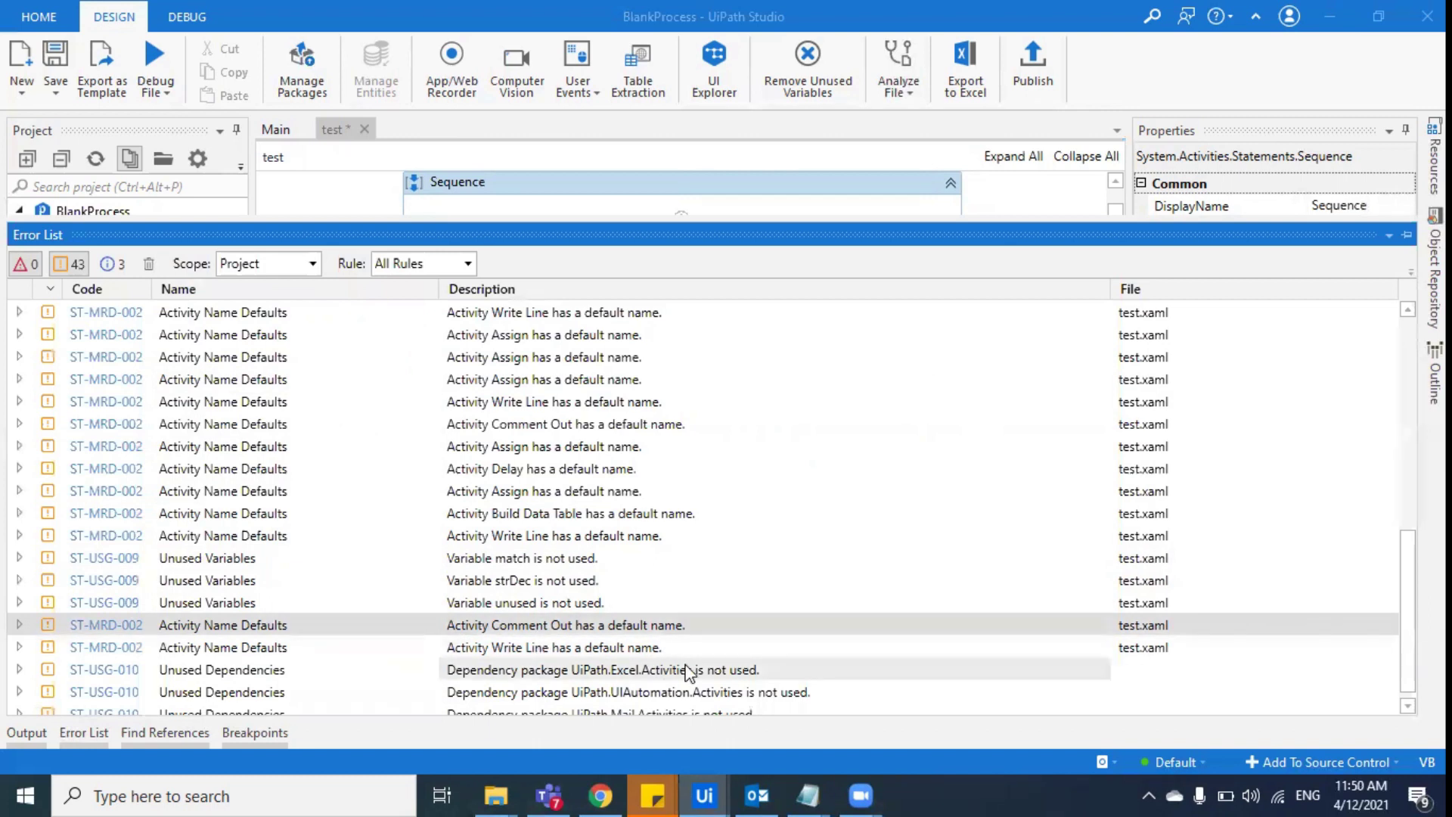
scroll(701, 658, "down", 1)
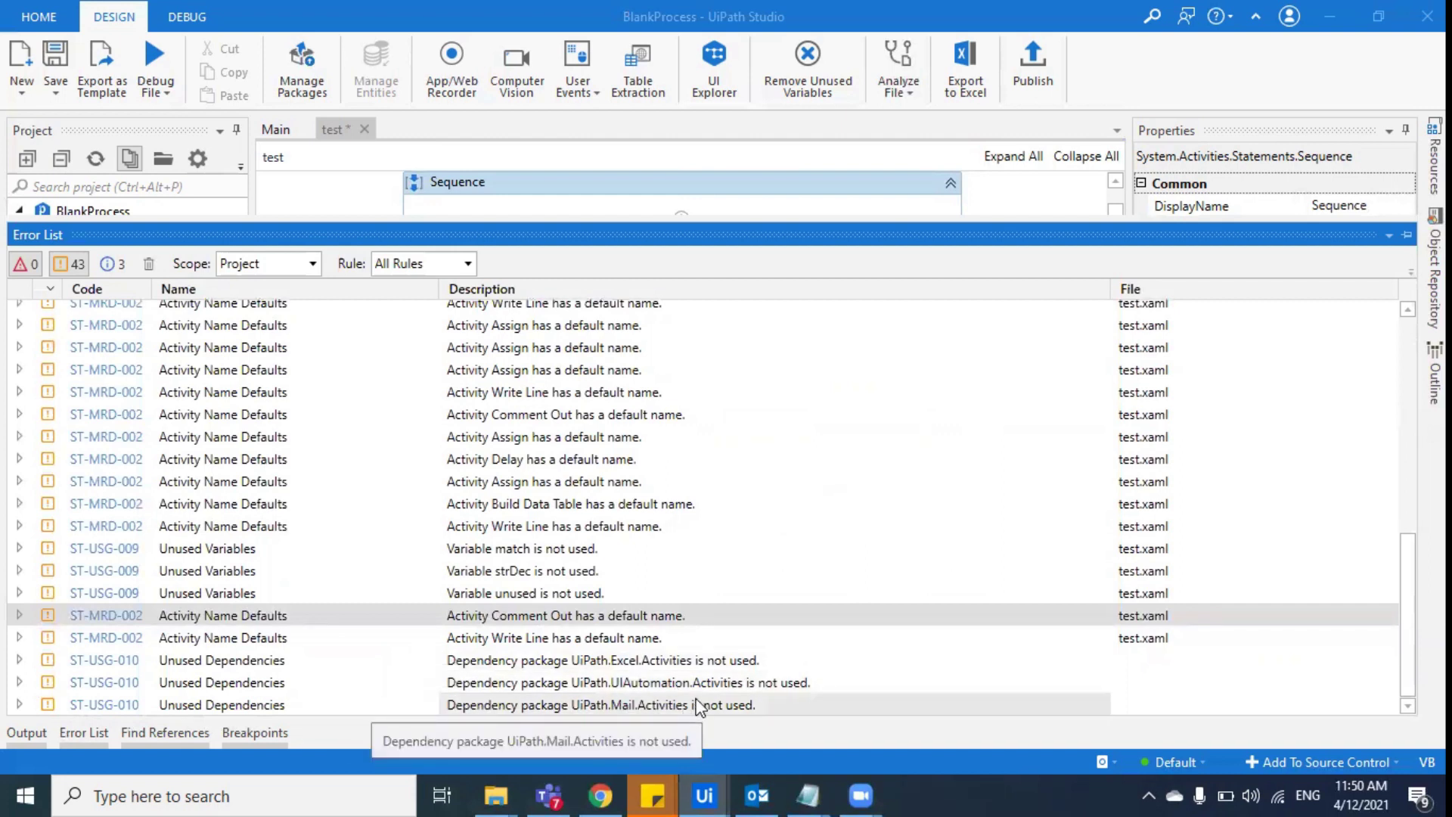
scroll(452, 484, "up", 8)
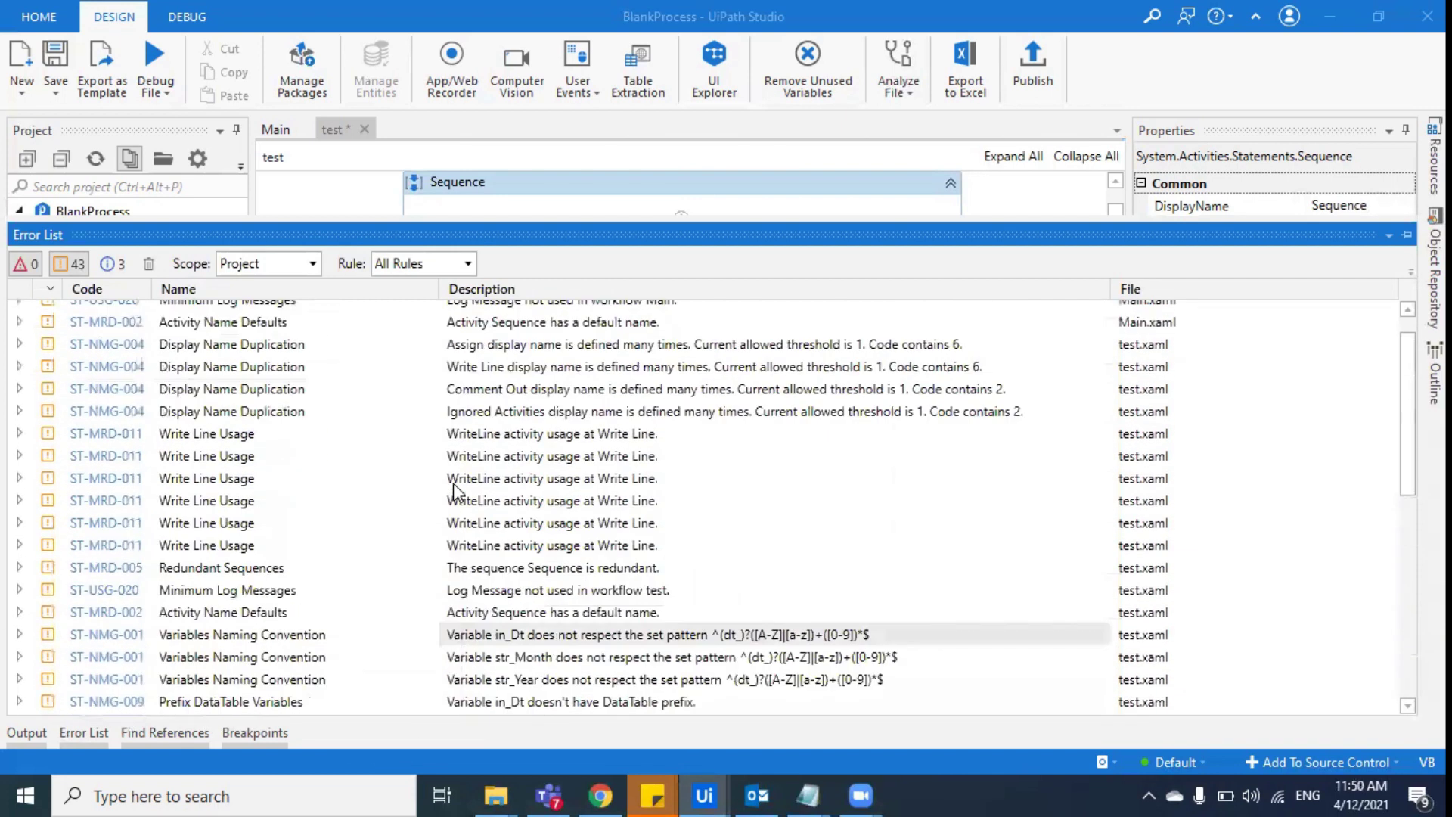
scroll(452, 483, "up", 1)
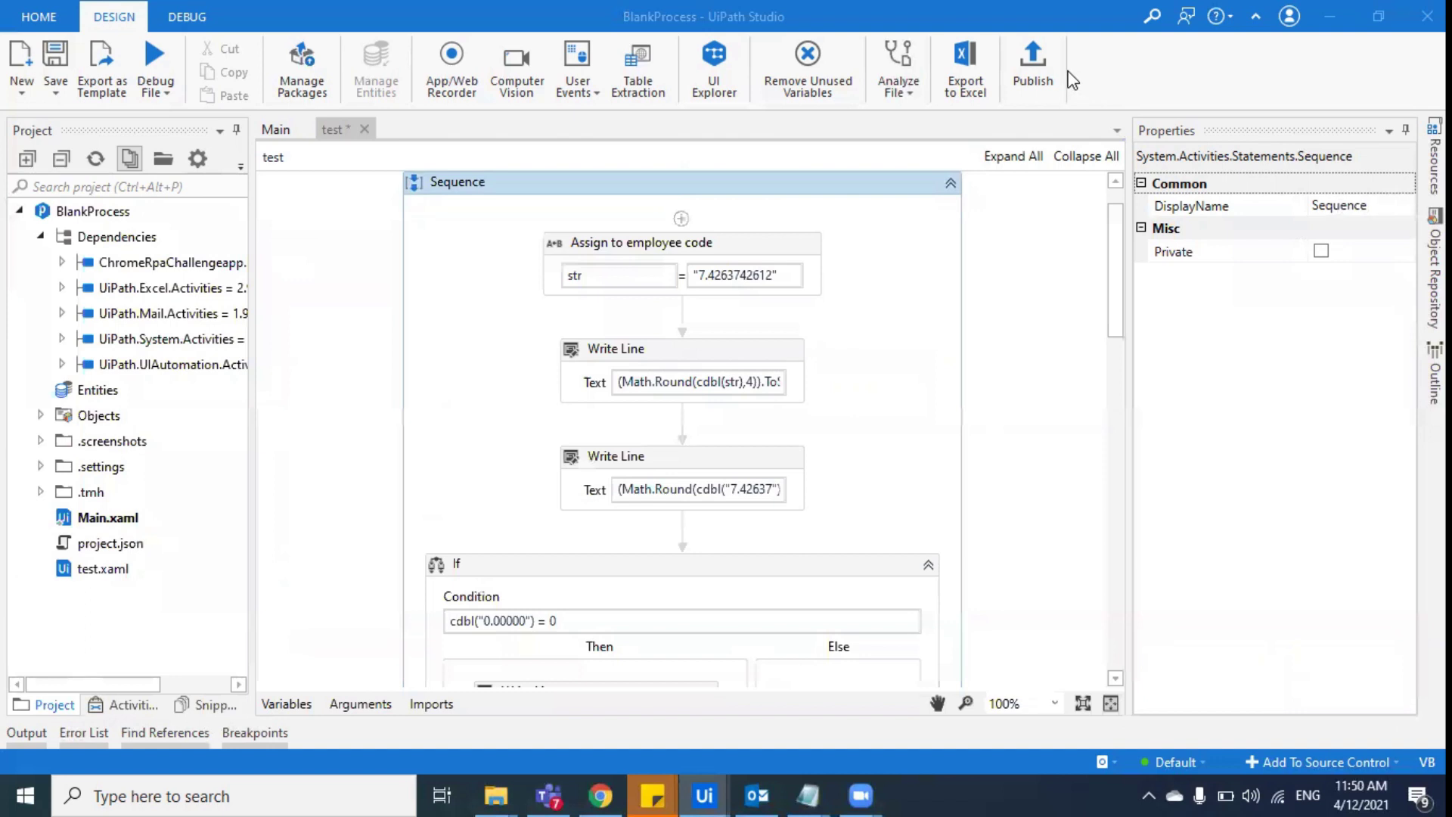
Open the Workflow Analyzer settings and go from the General project settings to the analyzer rules
left_click(915, 100)
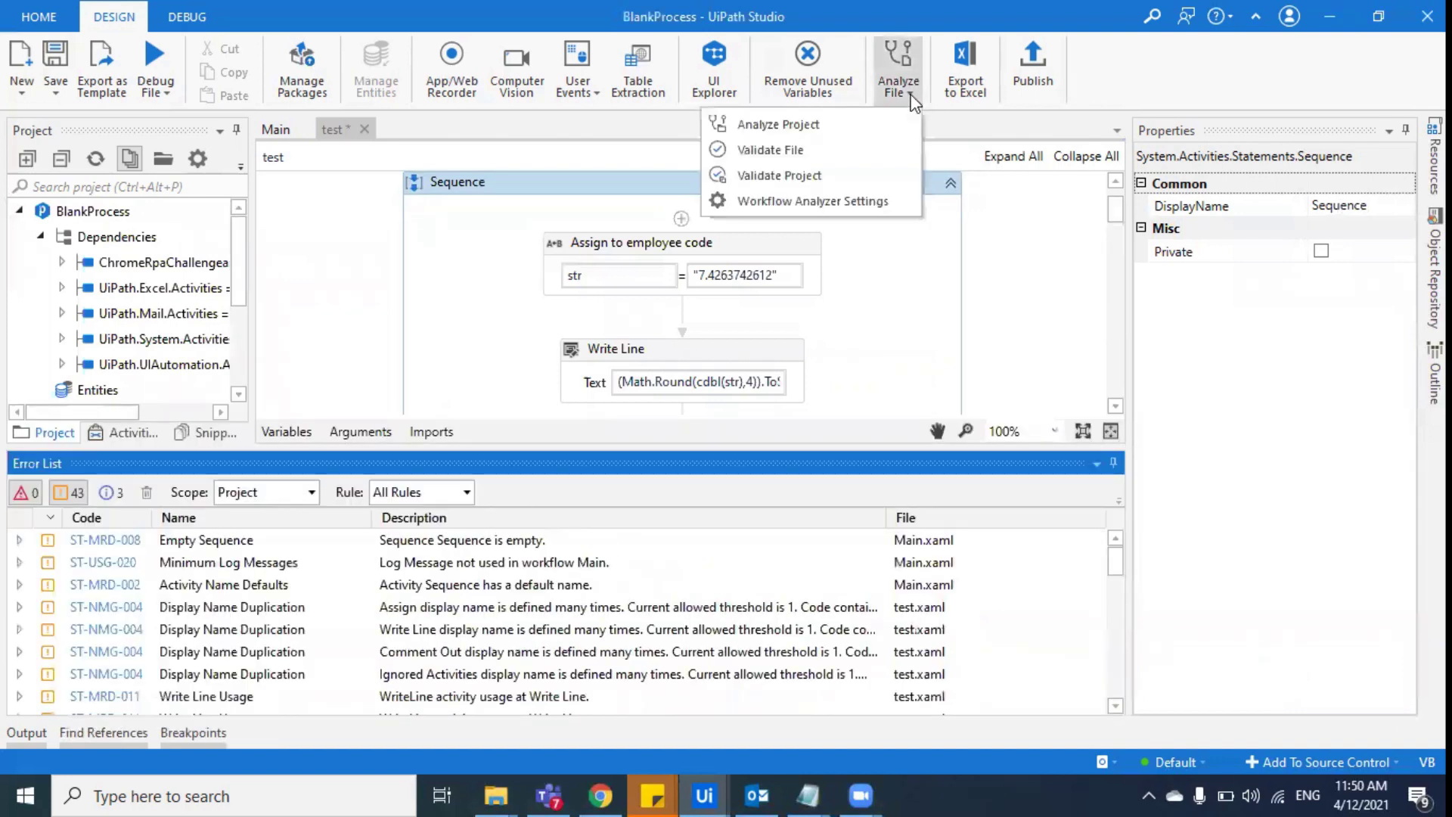
left_click(849, 200)
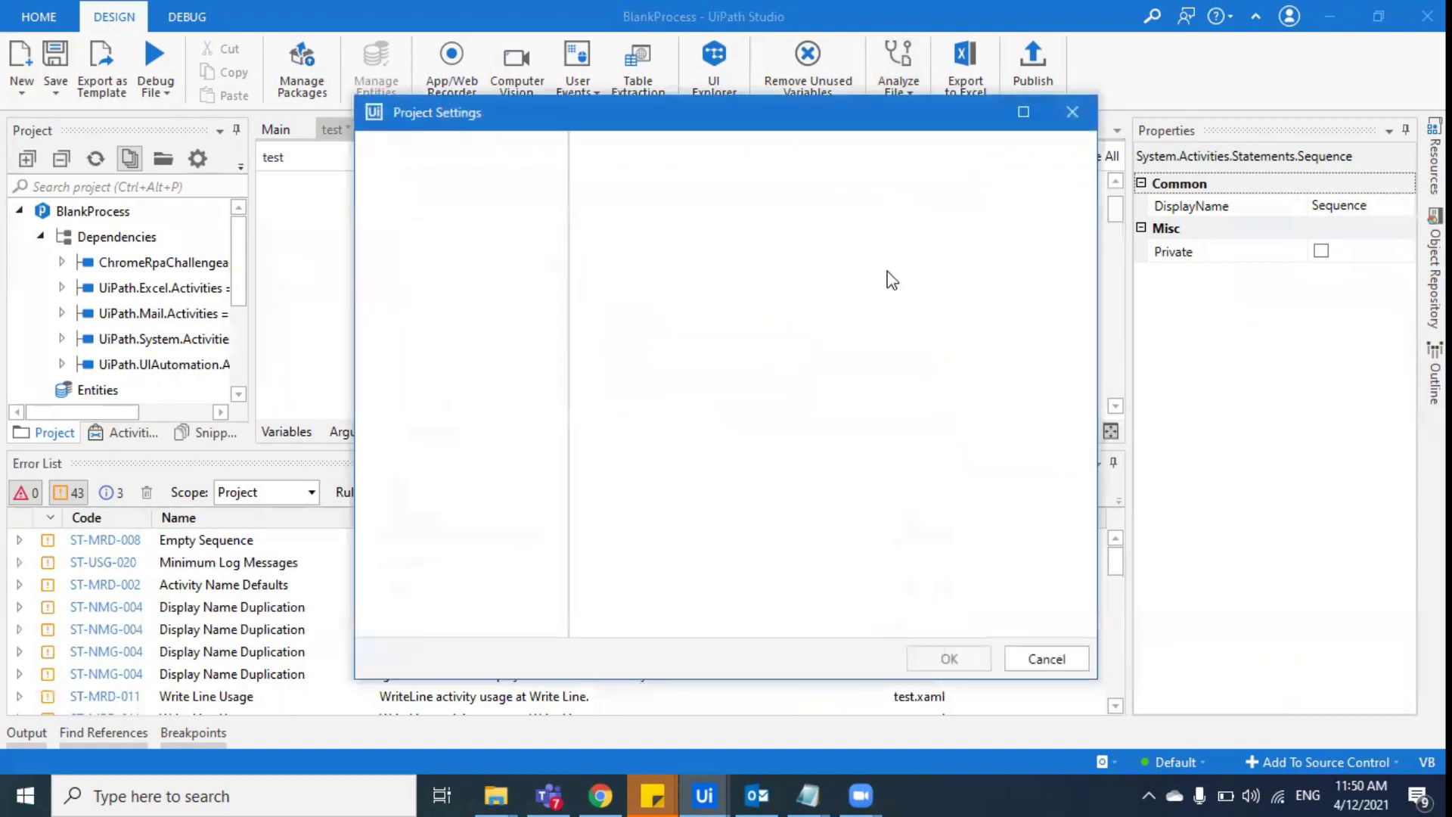
left_click(375, 147)
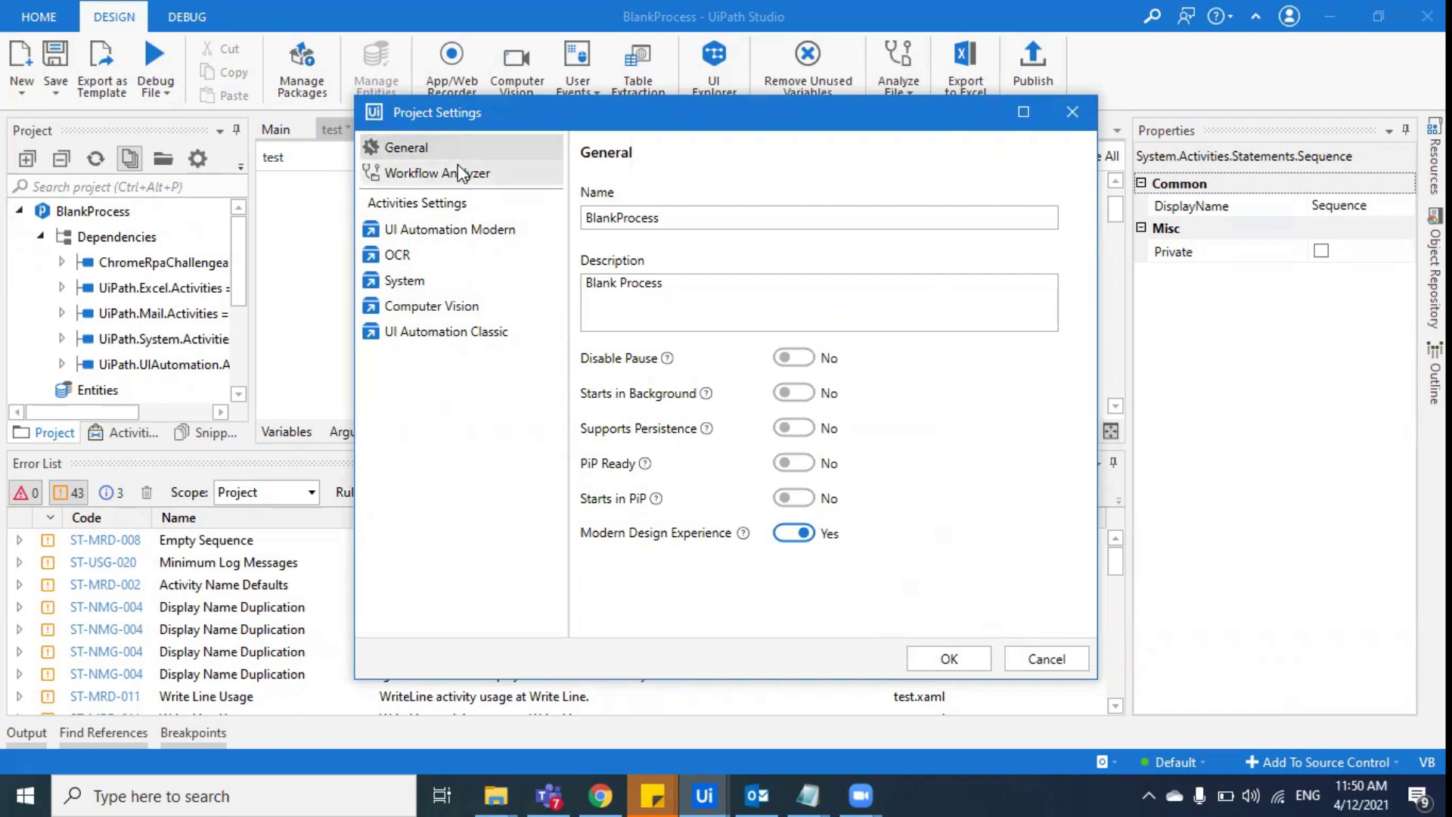
left_click(461, 173)
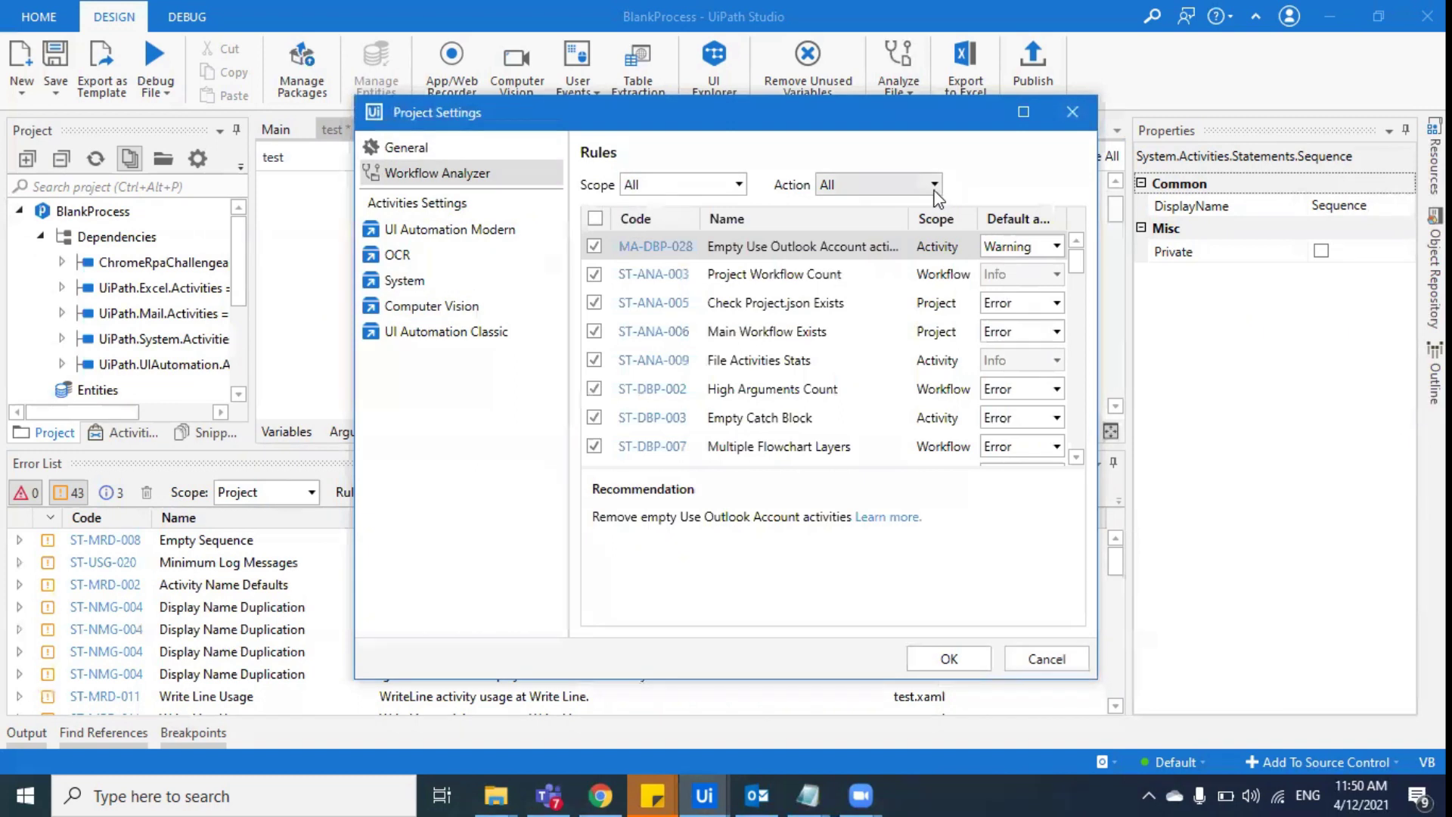
Filter the analyzer rules to the Activity scope, restore the scope to All, and review the available action filters
left_click(739, 184)
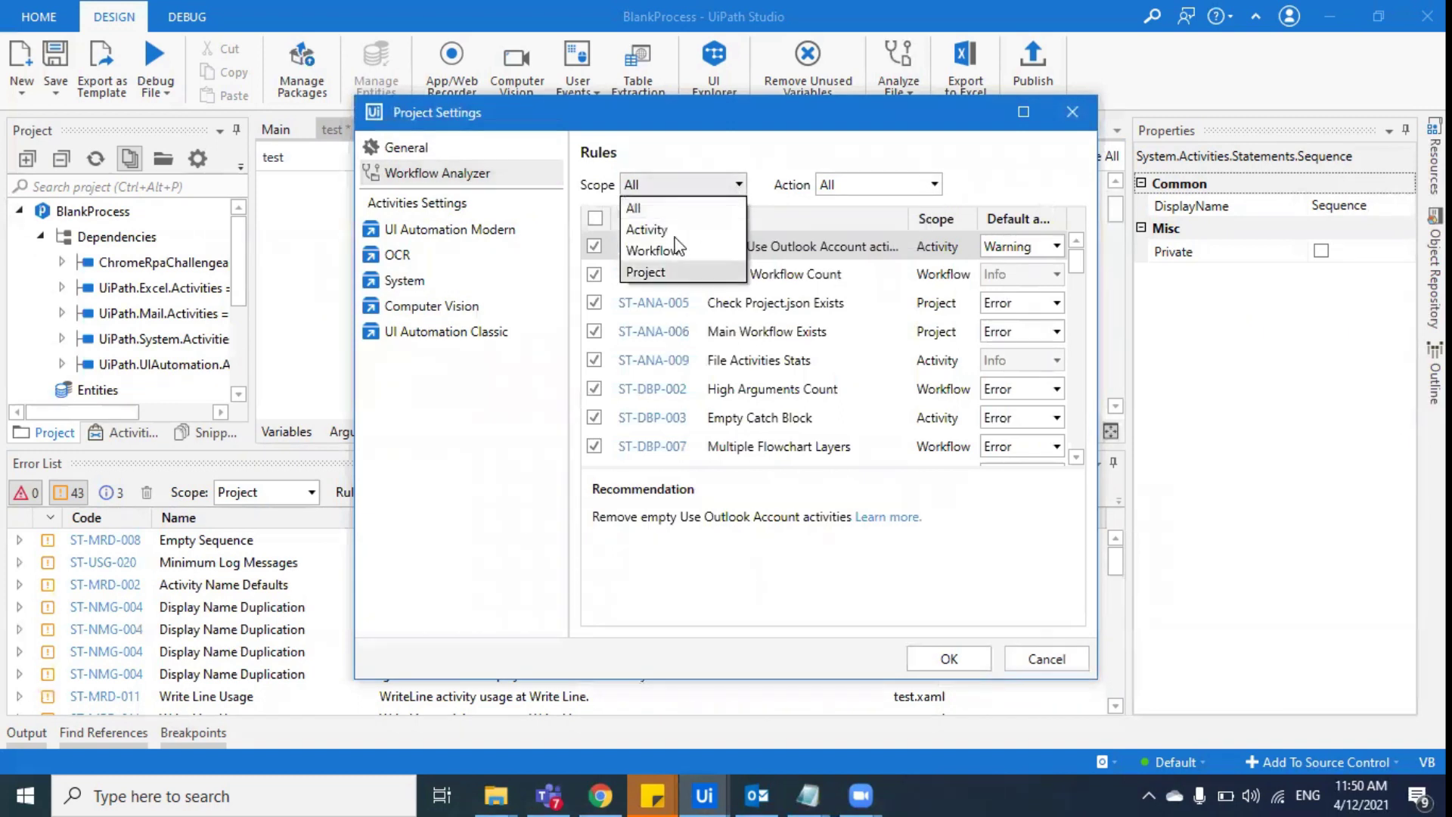
left_click(702, 228)
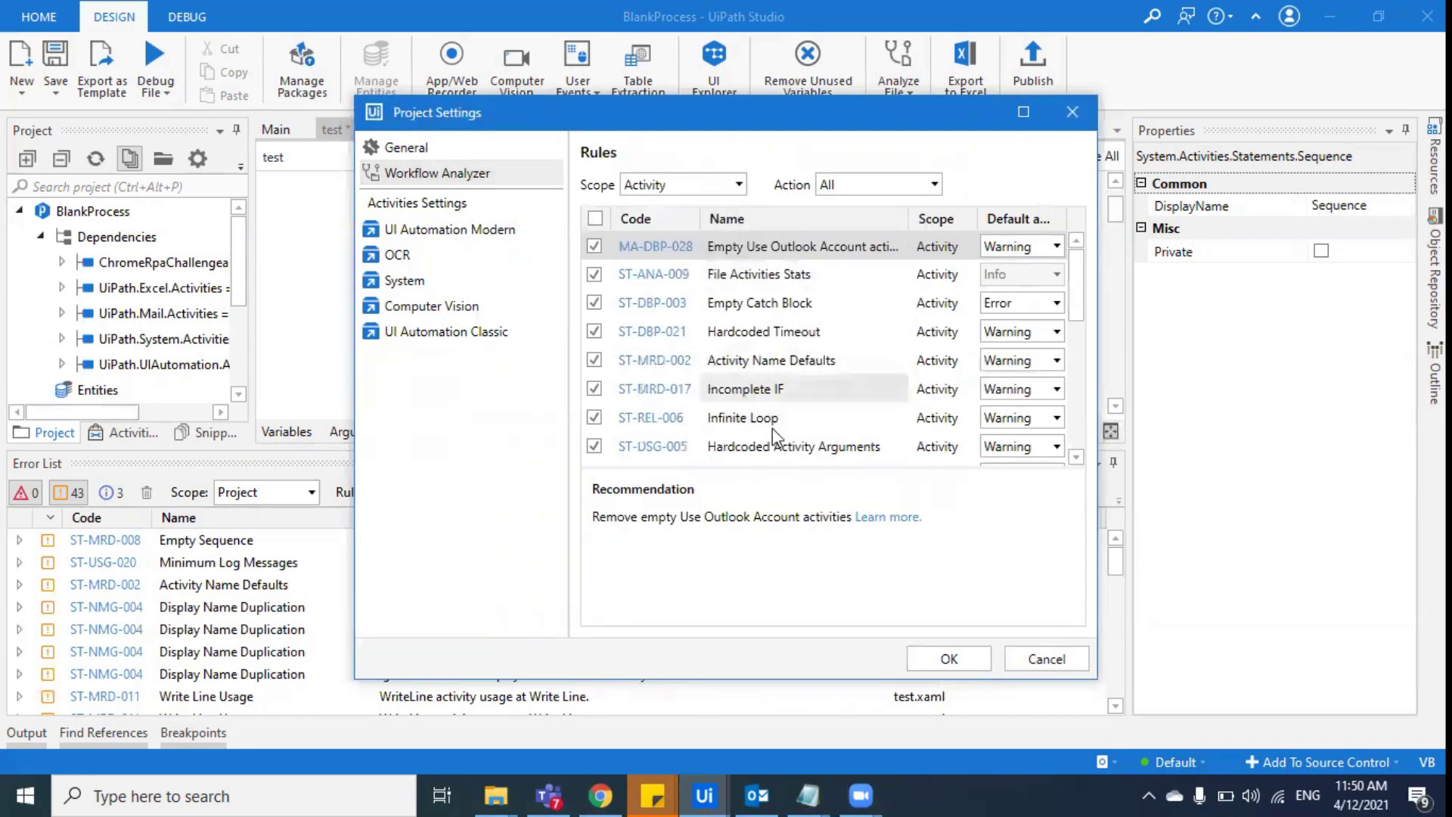
left_click(737, 185)
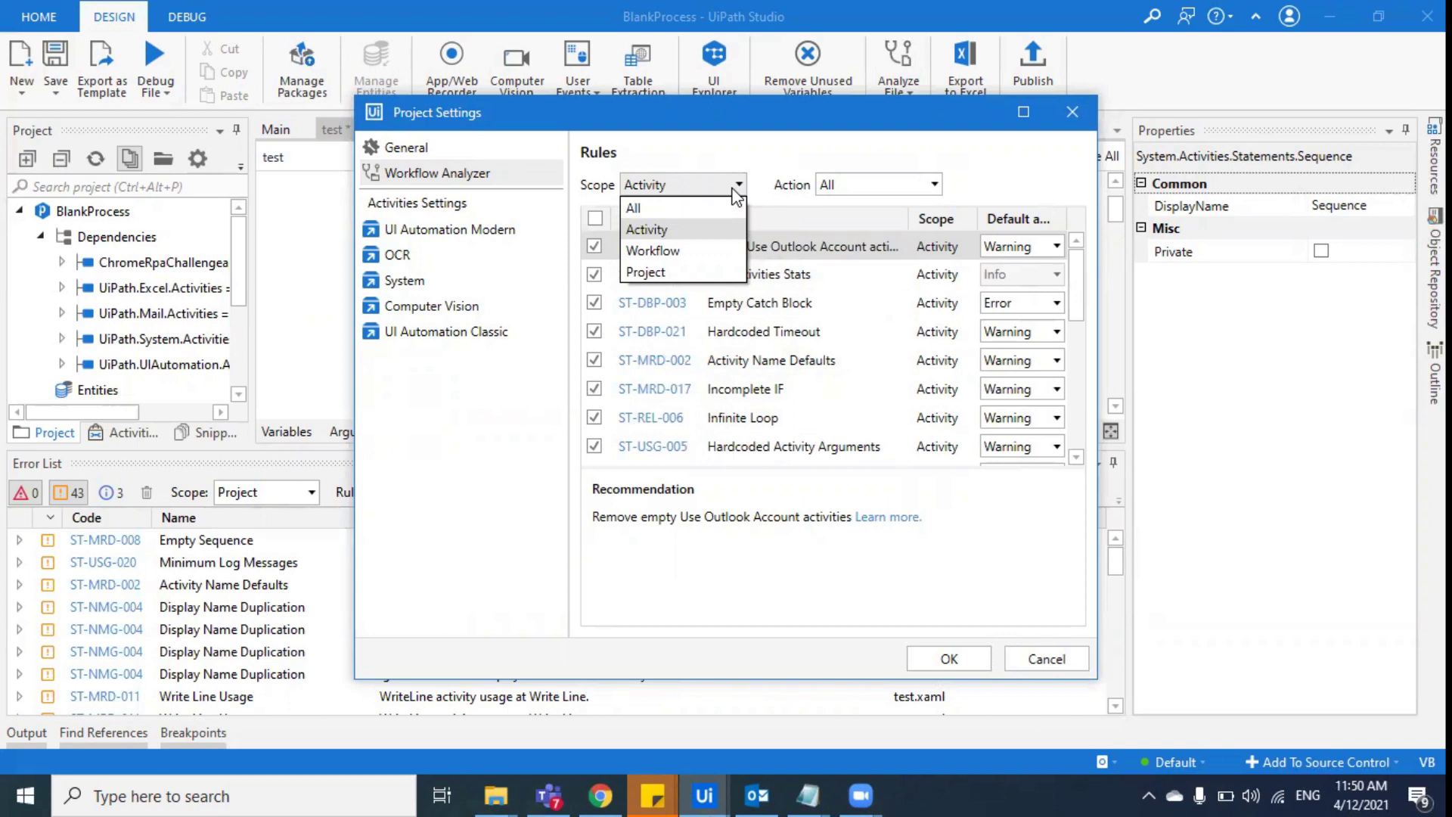
left_click(729, 208)
left_click(921, 184)
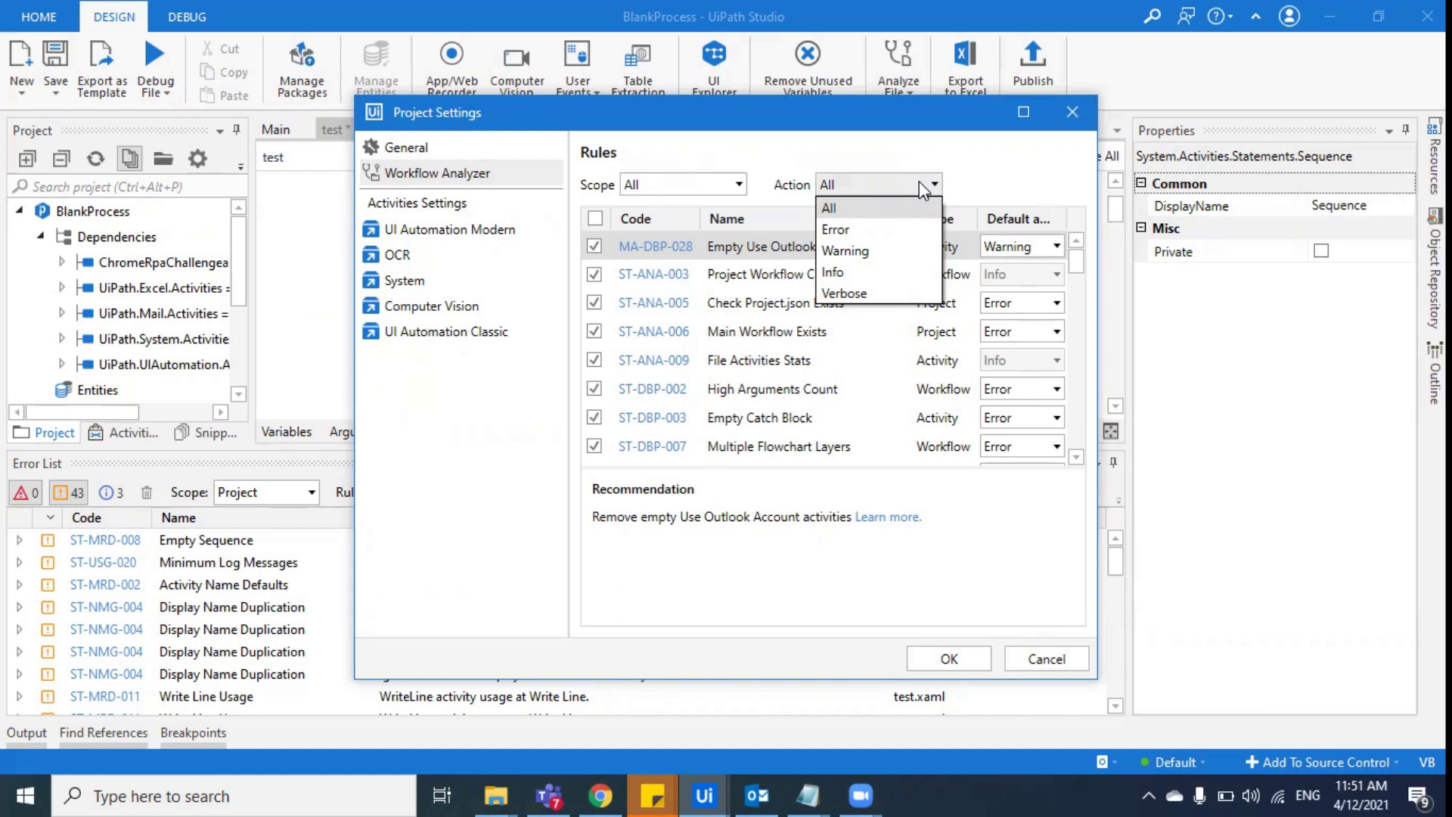
left_click(1040, 150)
Set the default action of rule MA-DBP-028 to Error and return it to Warning
left_click(1053, 247)
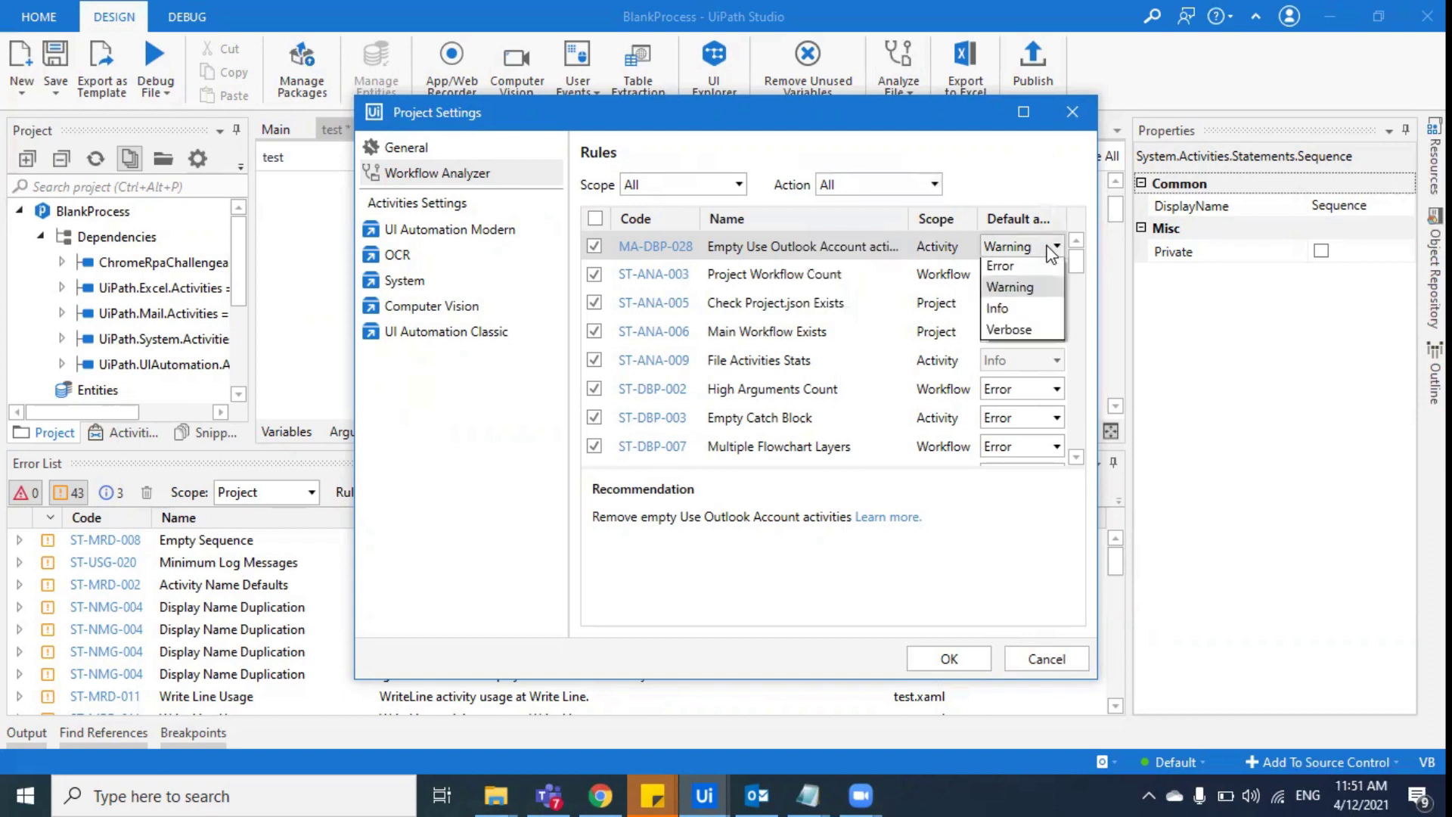
left_click(1040, 266)
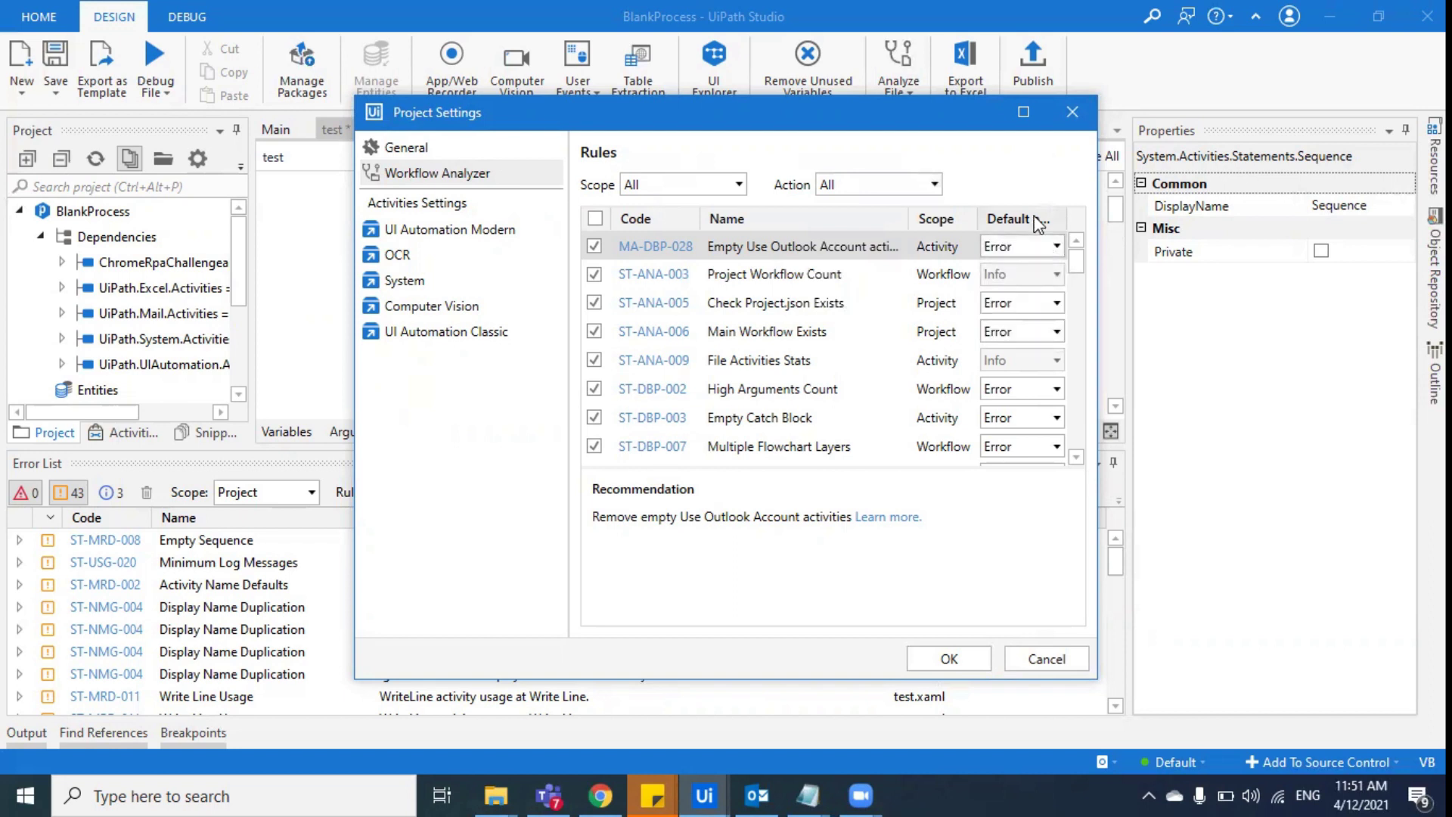
left_click(1053, 246)
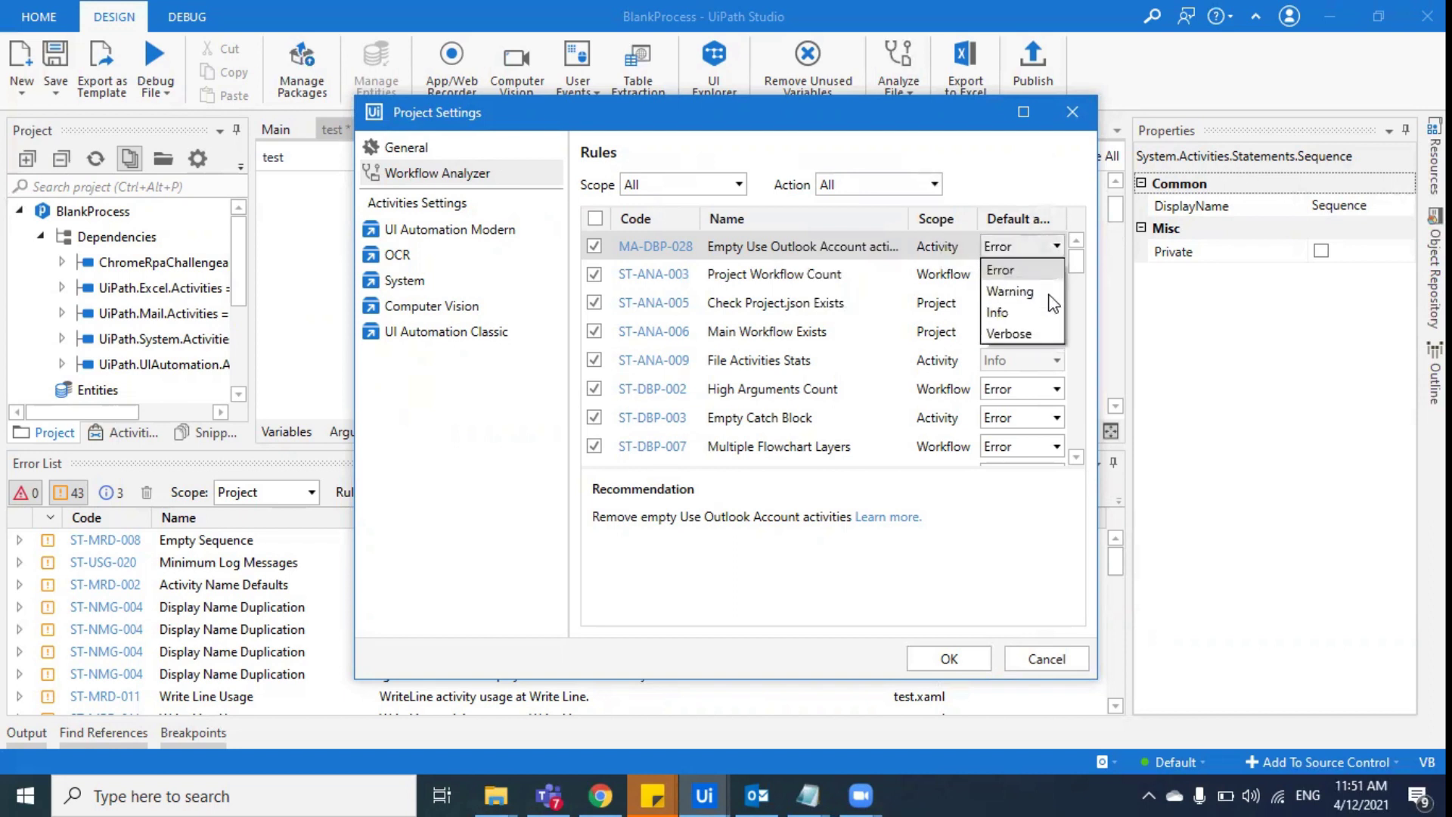
left_click(996, 285)
Check the reset option of rule MA-DBP-028 and the Main Workflow Exists recommendation, and close the project settings without saving
left_click_drag(977, 218, 881, 227)
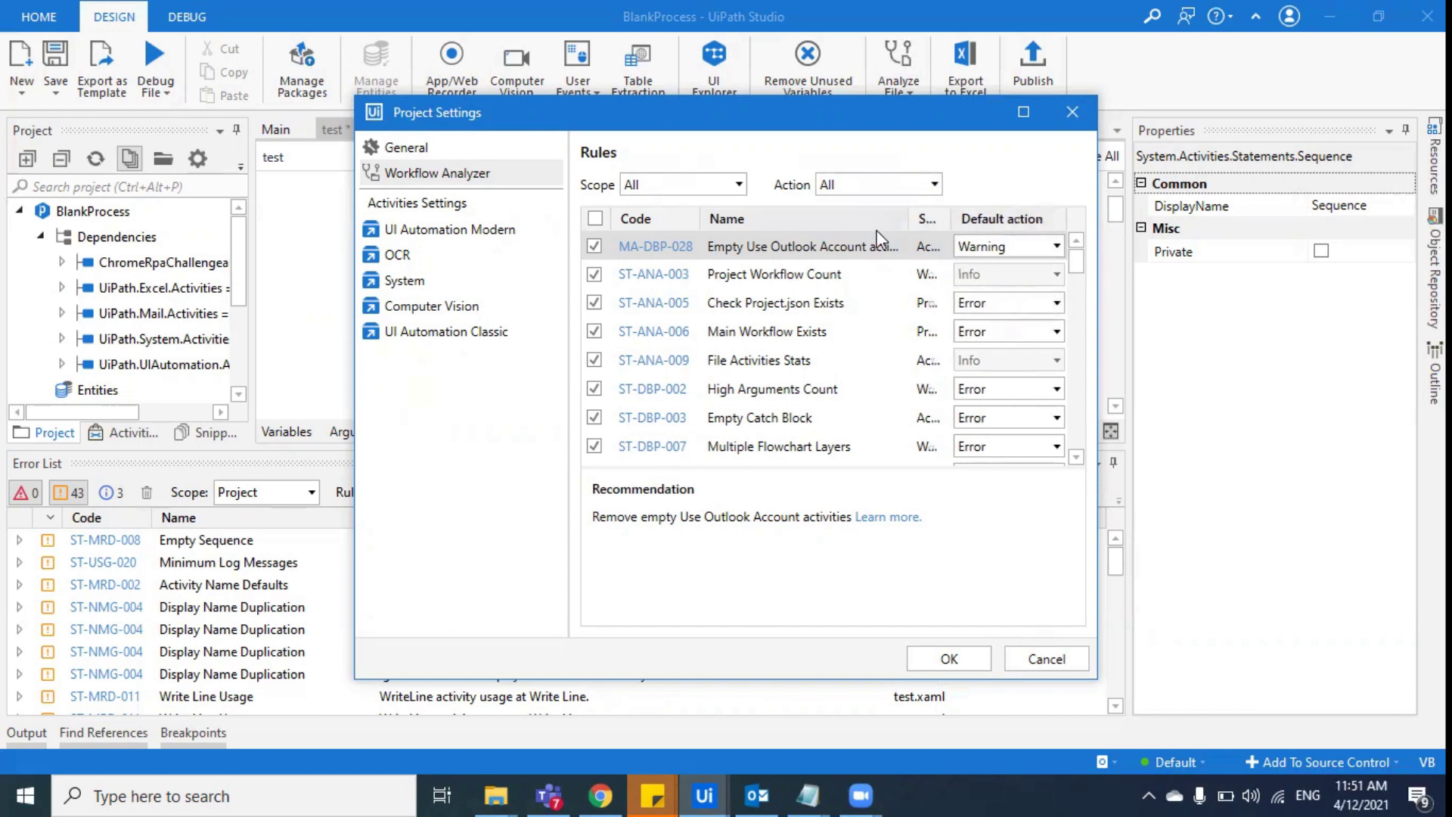
left_click(1040, 247)
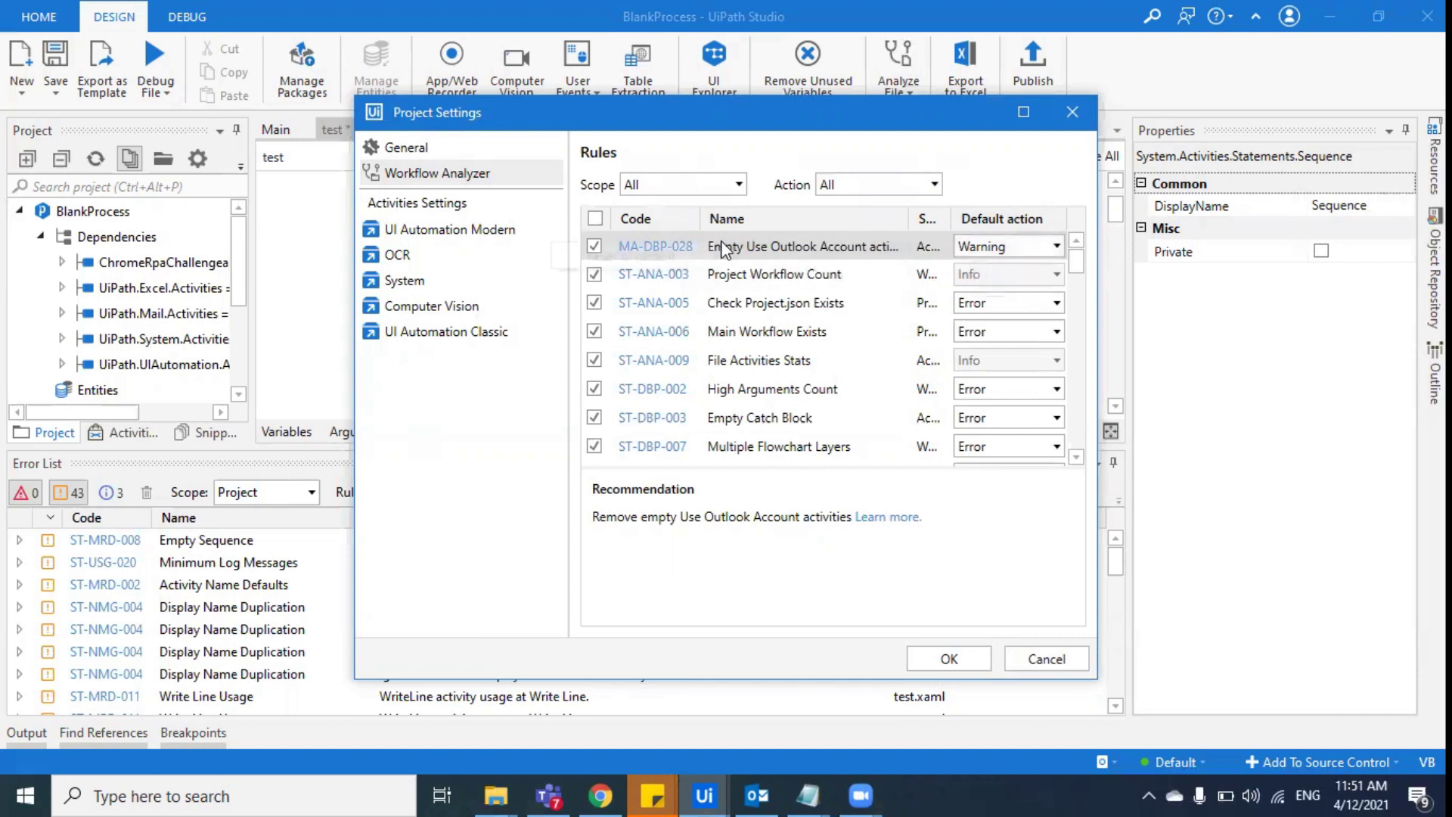
right_click(722, 248)
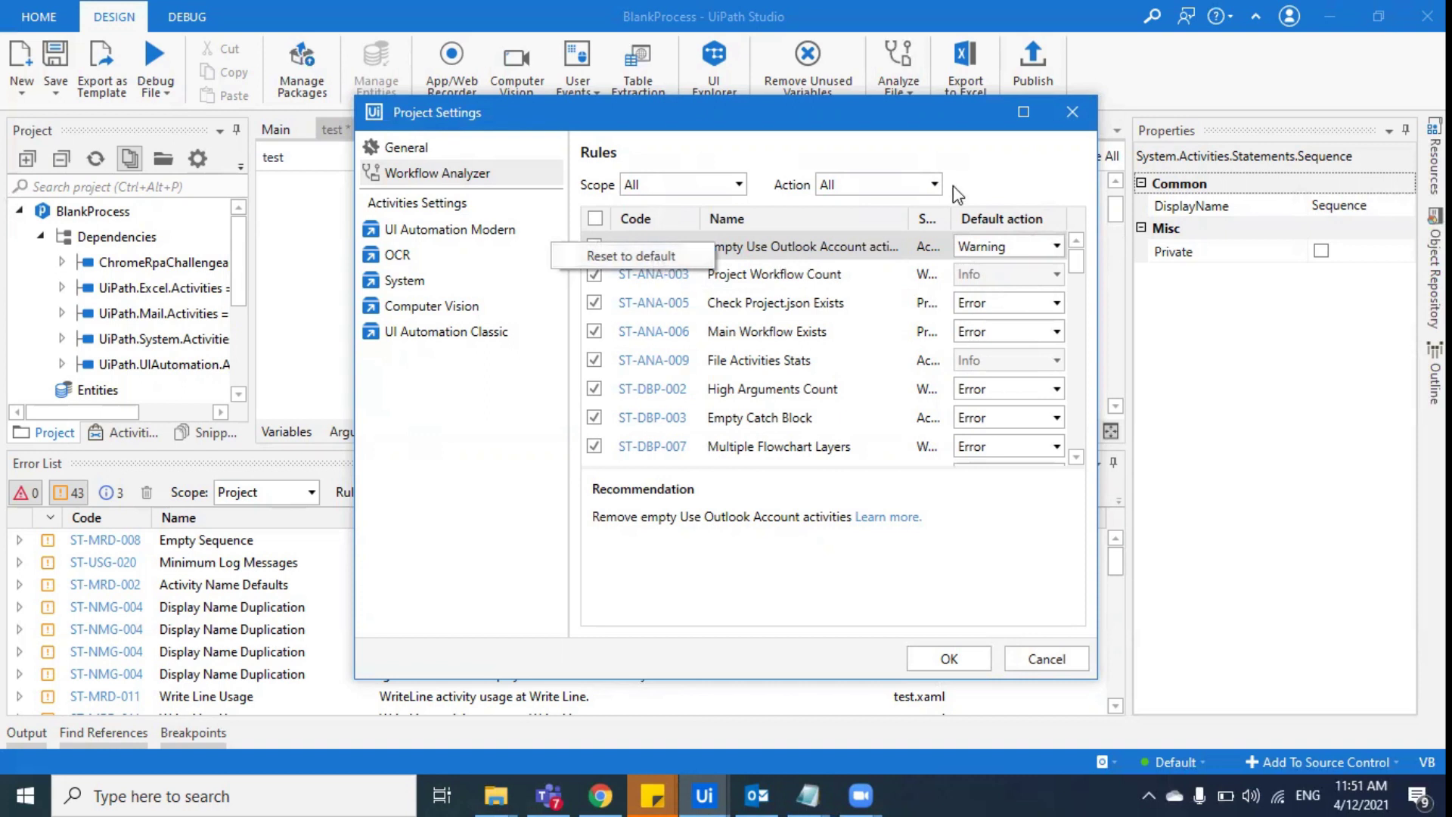
left_click(995, 166)
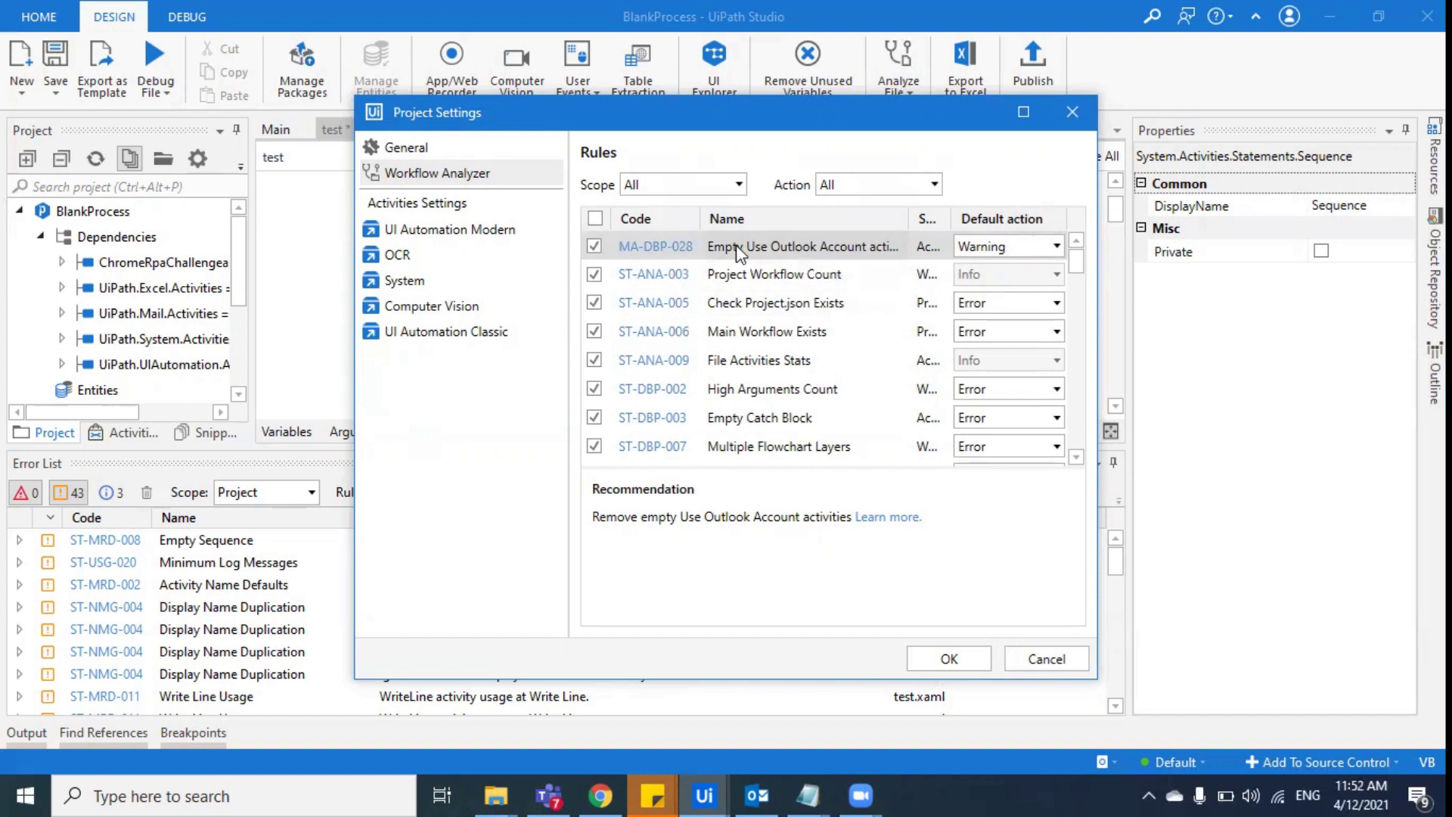
left_click(593, 334)
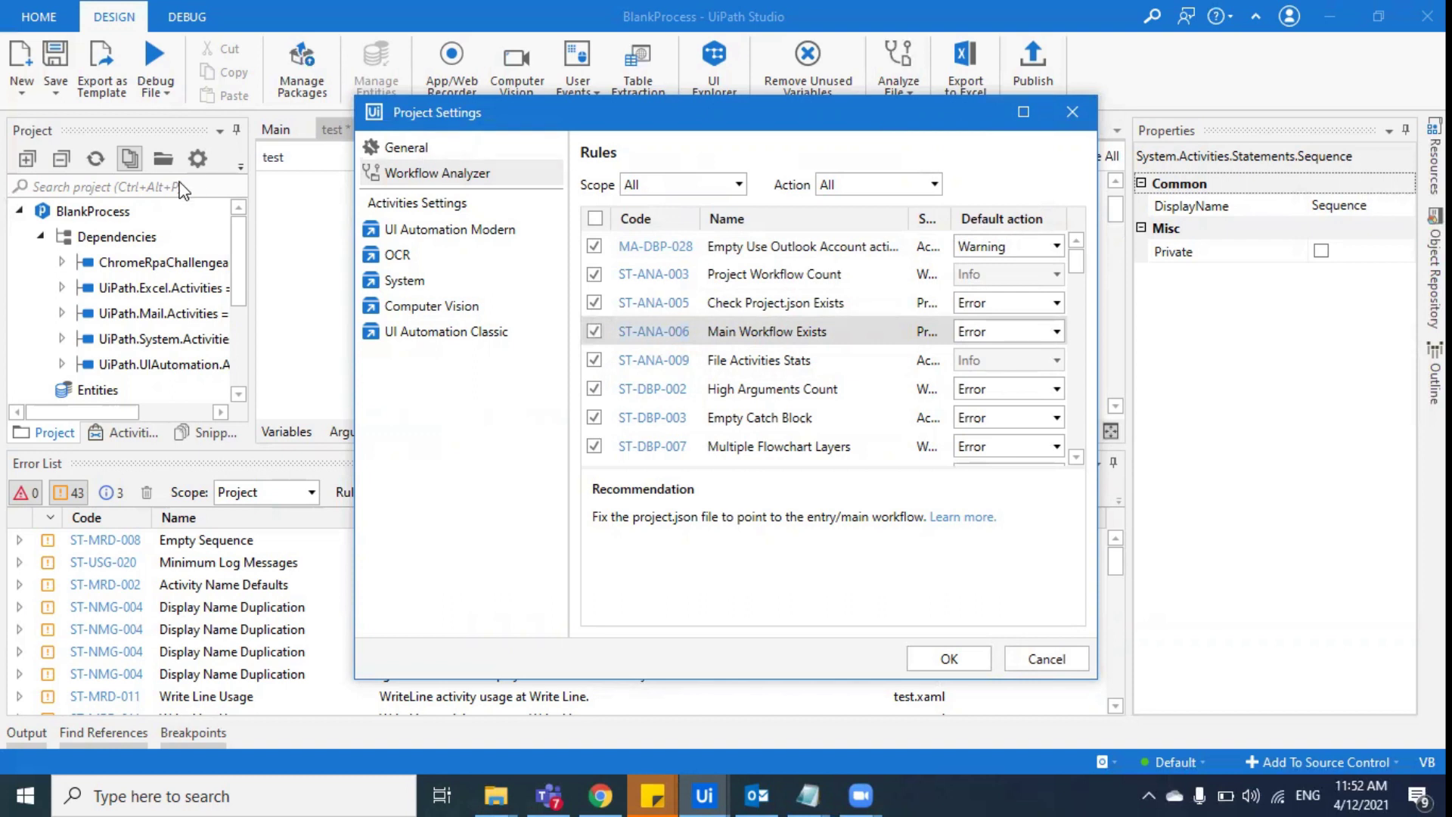
left_click(1072, 112)
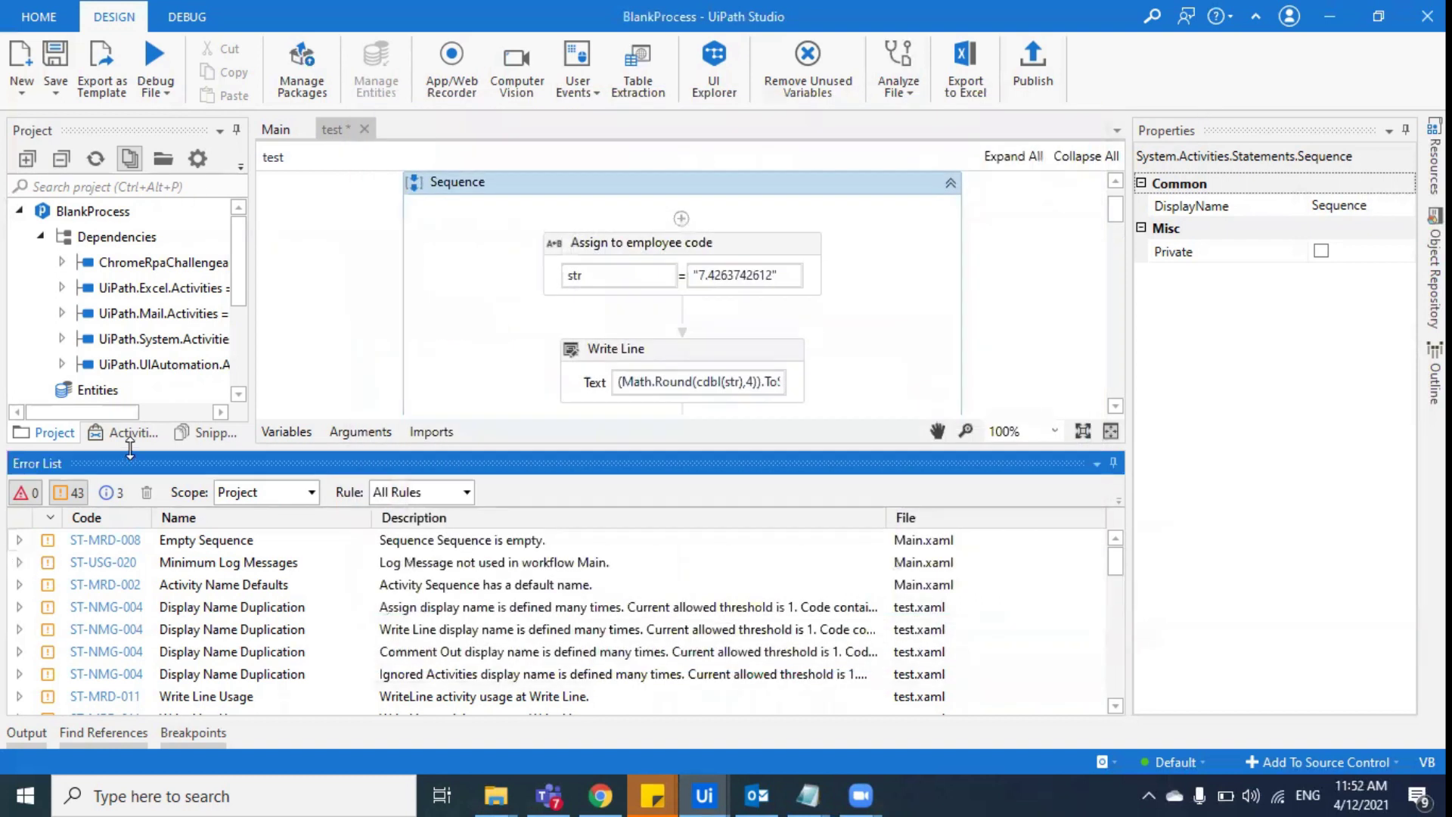
Find Main.xaml and test.xaml in the project tree and review the file actions for test.xaml, such as Set as Main
scroll(121, 356, "down", 3)
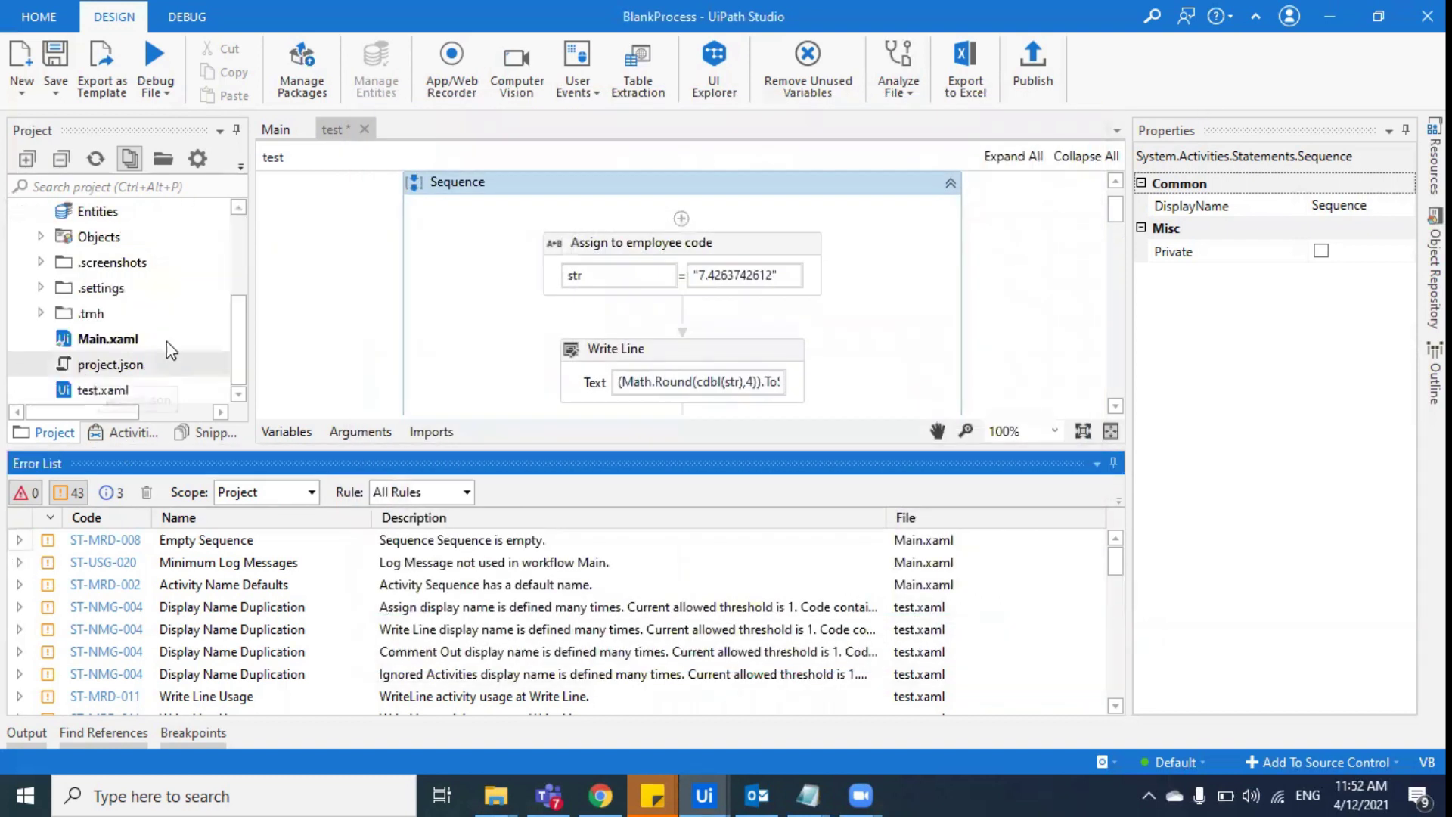
left_click(120, 349)
left_click(121, 391)
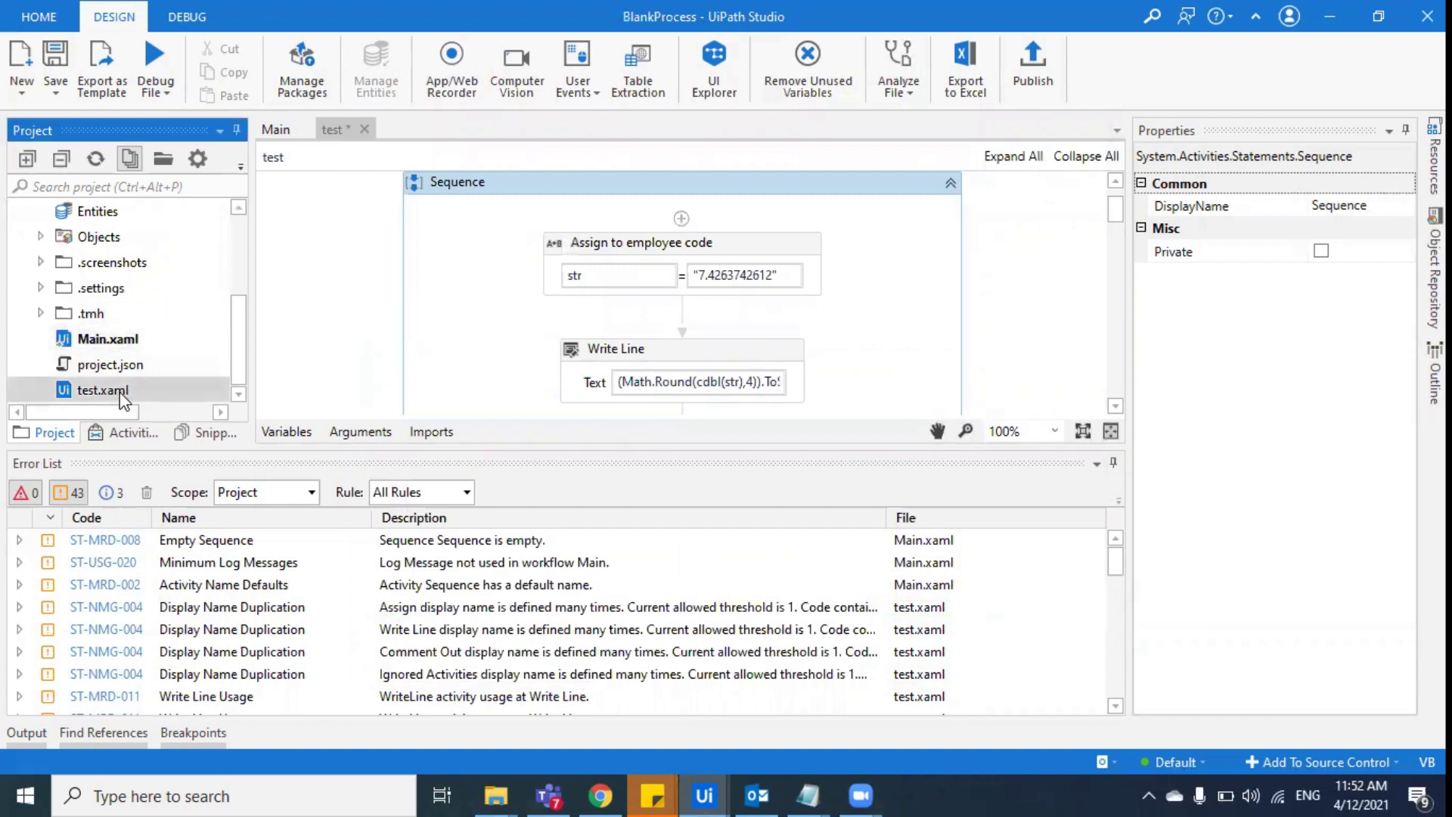
right_click(121, 392)
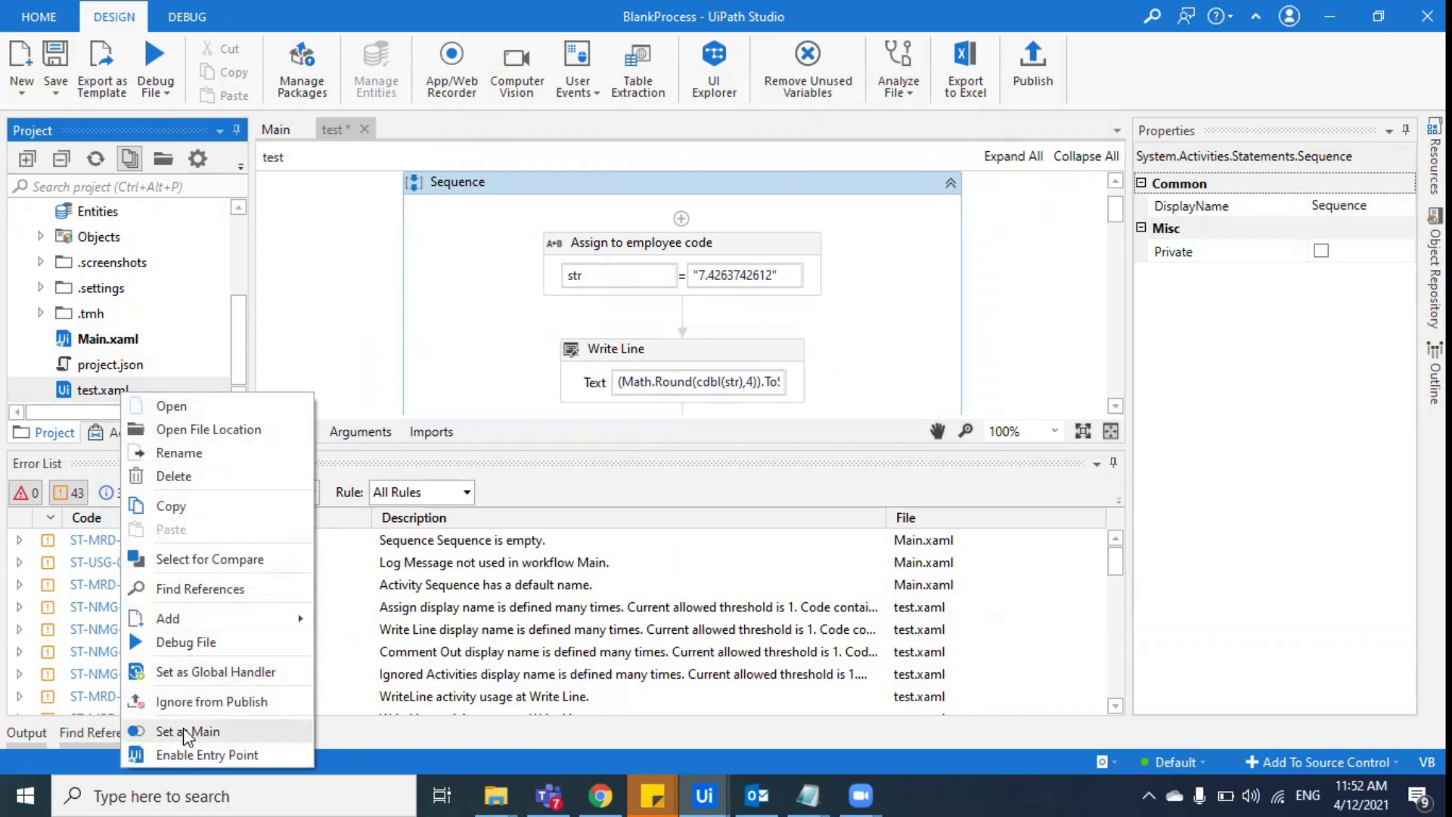
left_click(240, 238)
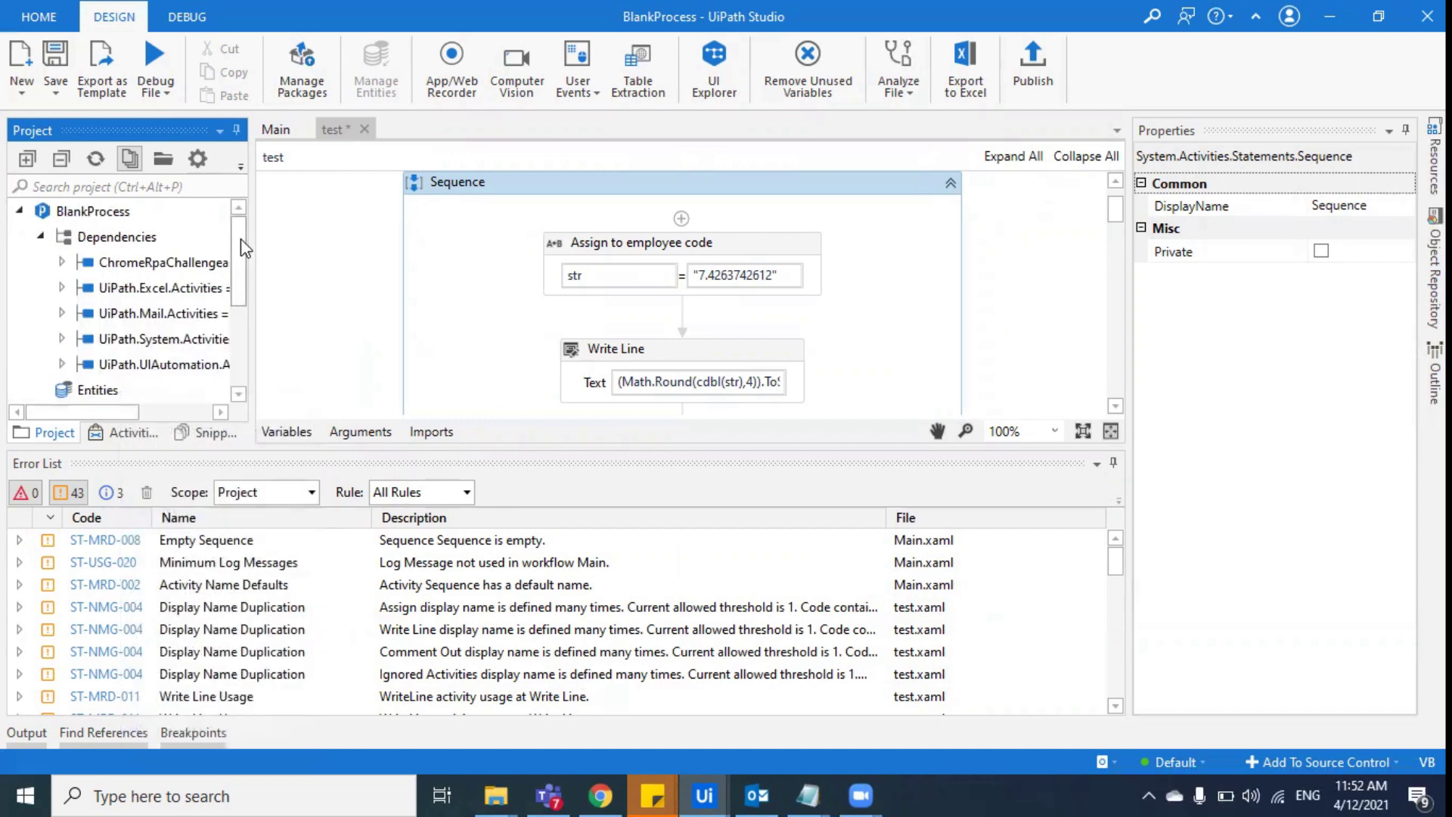
left_click_drag(243, 283, 252, 365)
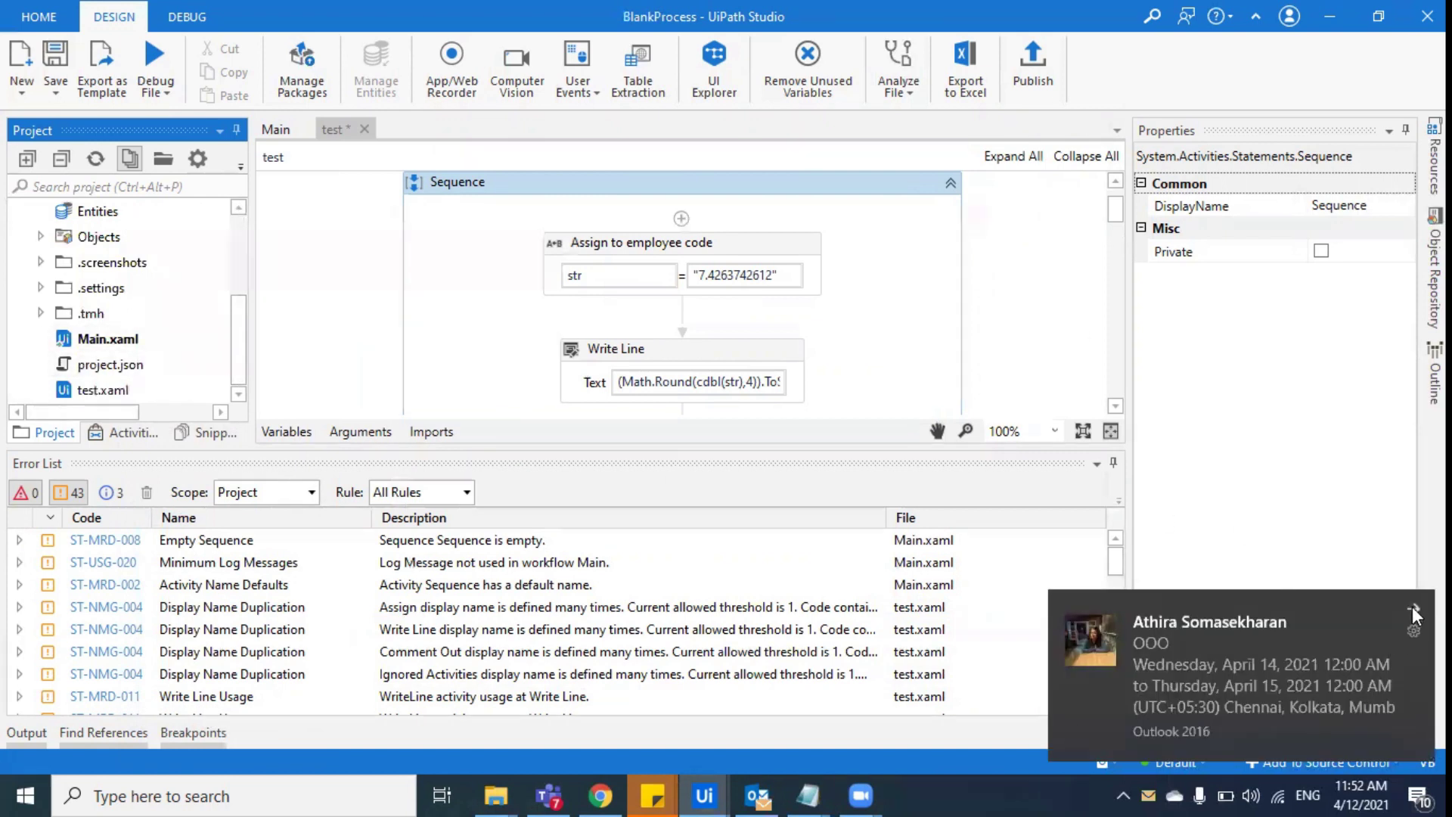
left_click(1413, 610)
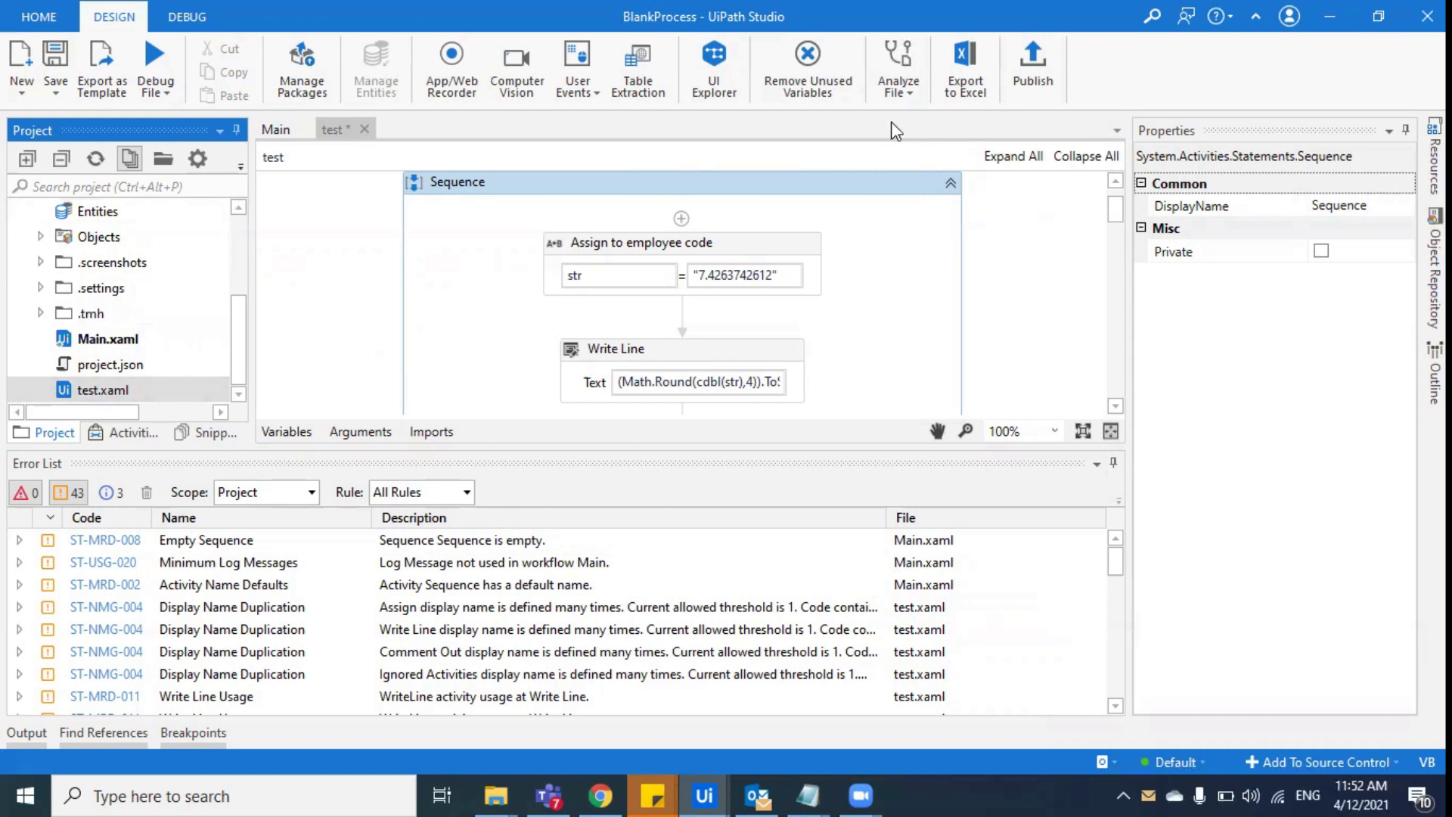
Reopen the Workflow Analyzer settings, review the Variable Length Exceeded rule ST-NMG-008, and accept the settings
left_click(898, 89)
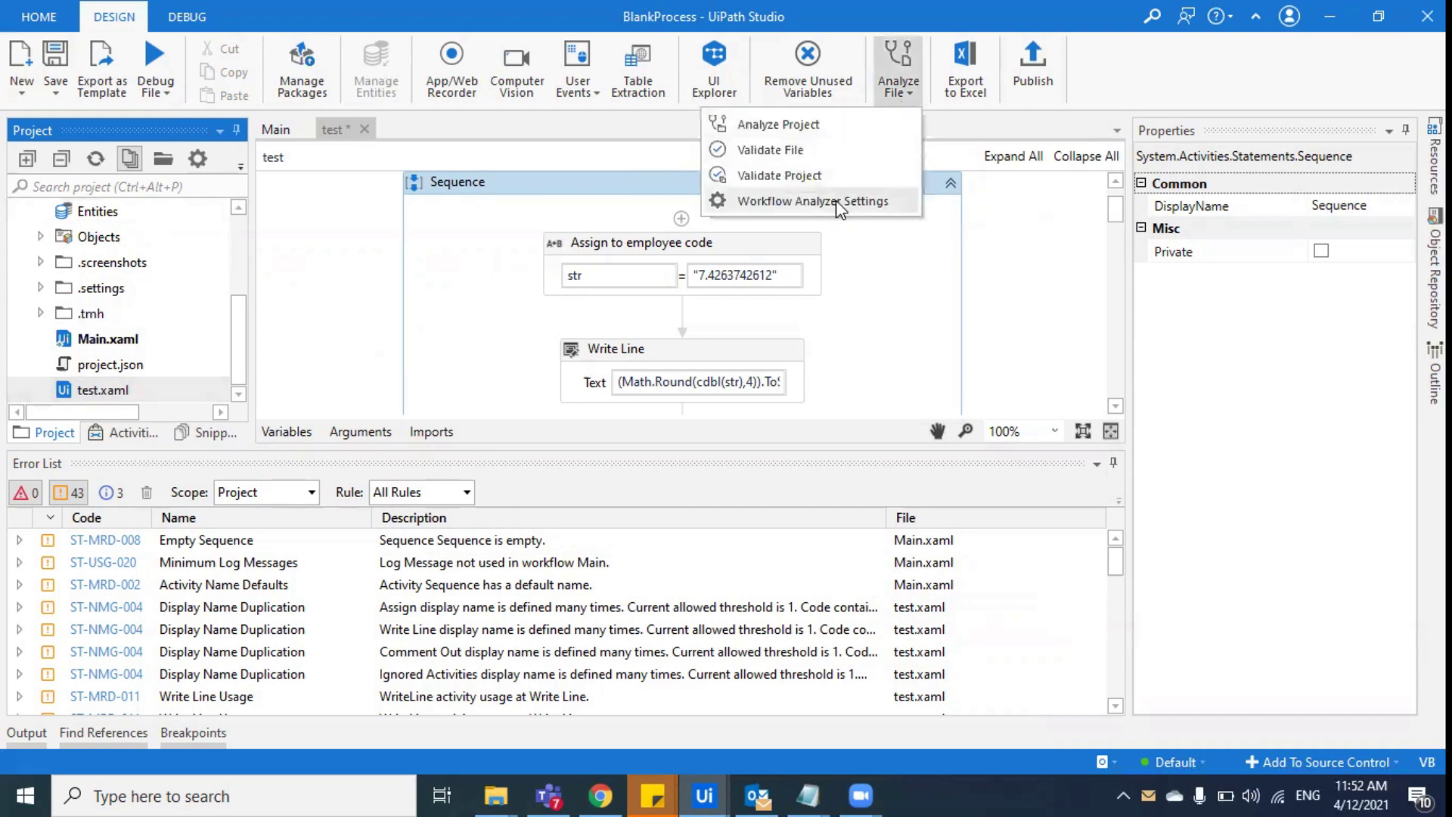
left_click(786, 200)
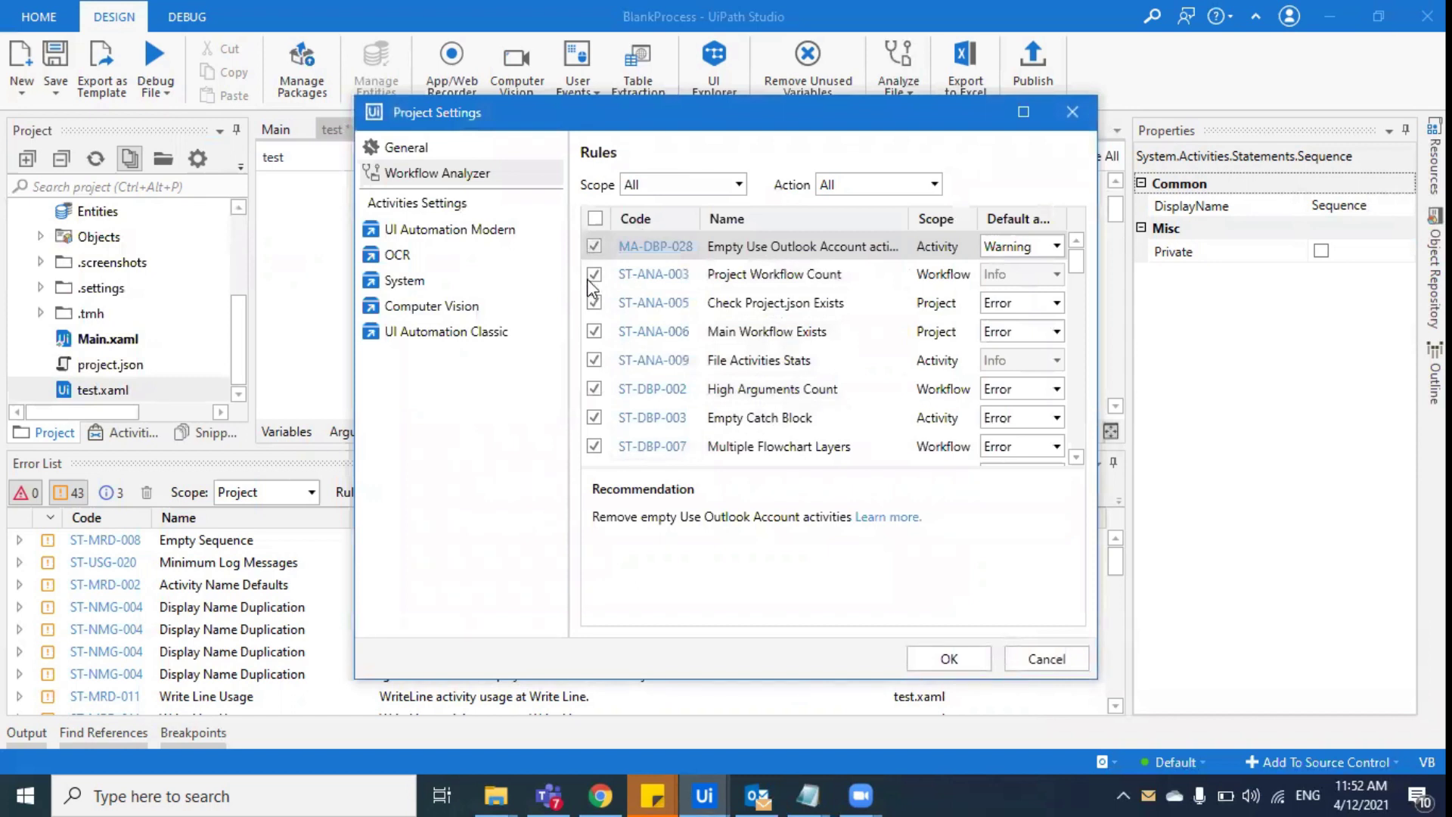
scroll(743, 412, "down", 2)
scroll(743, 412, "down", 6)
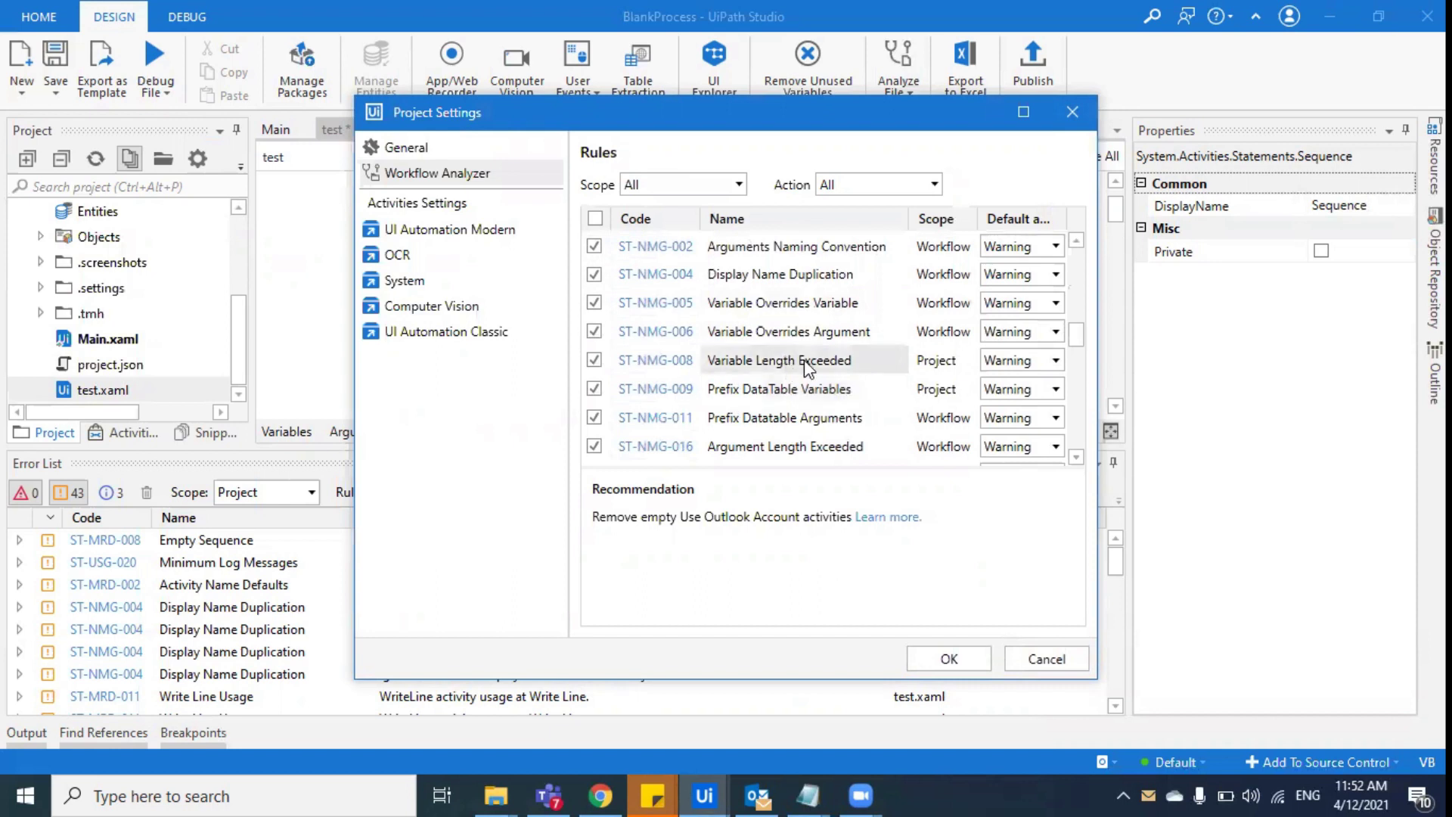
left_click(763, 360)
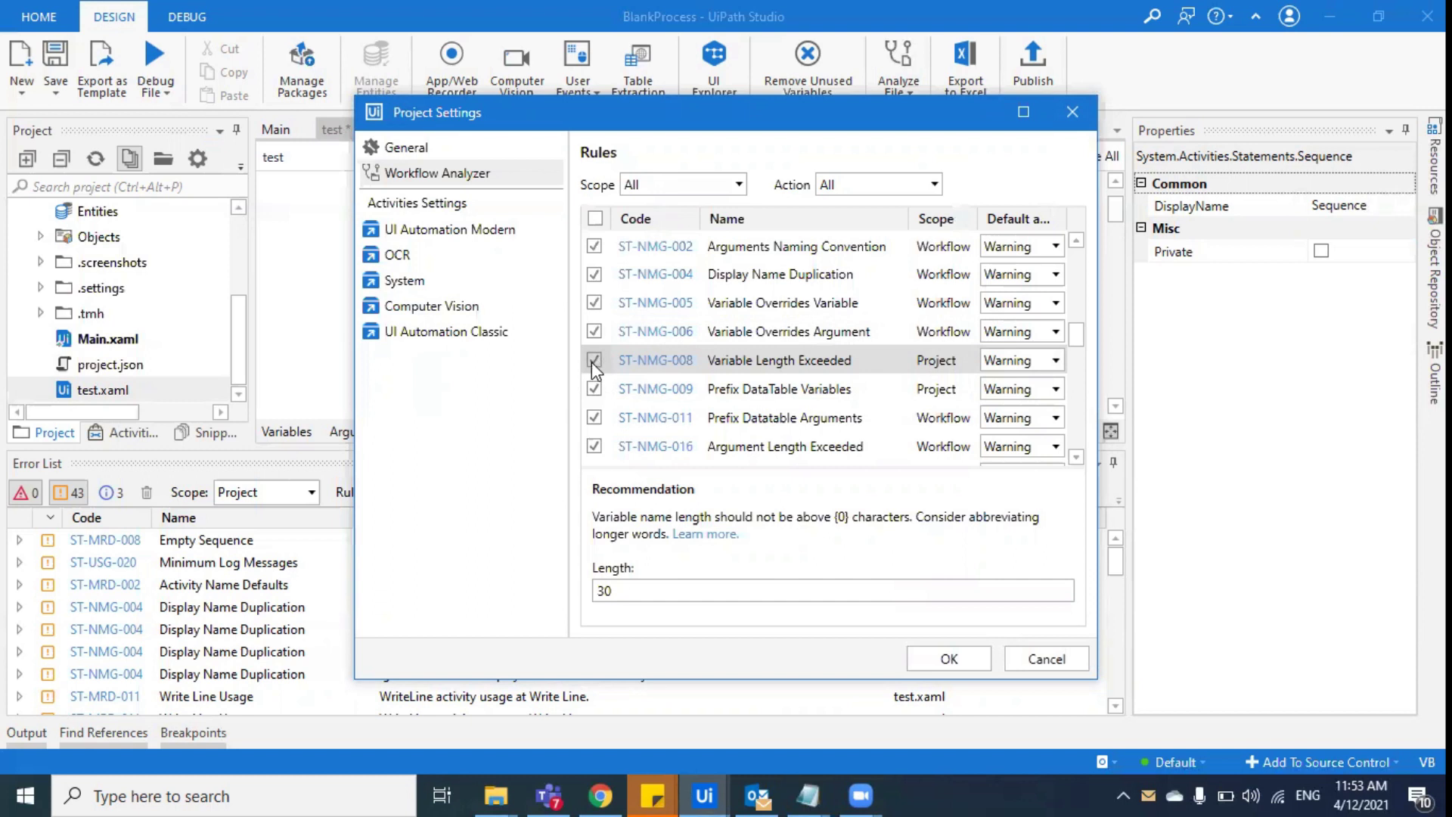
left_click(954, 660)
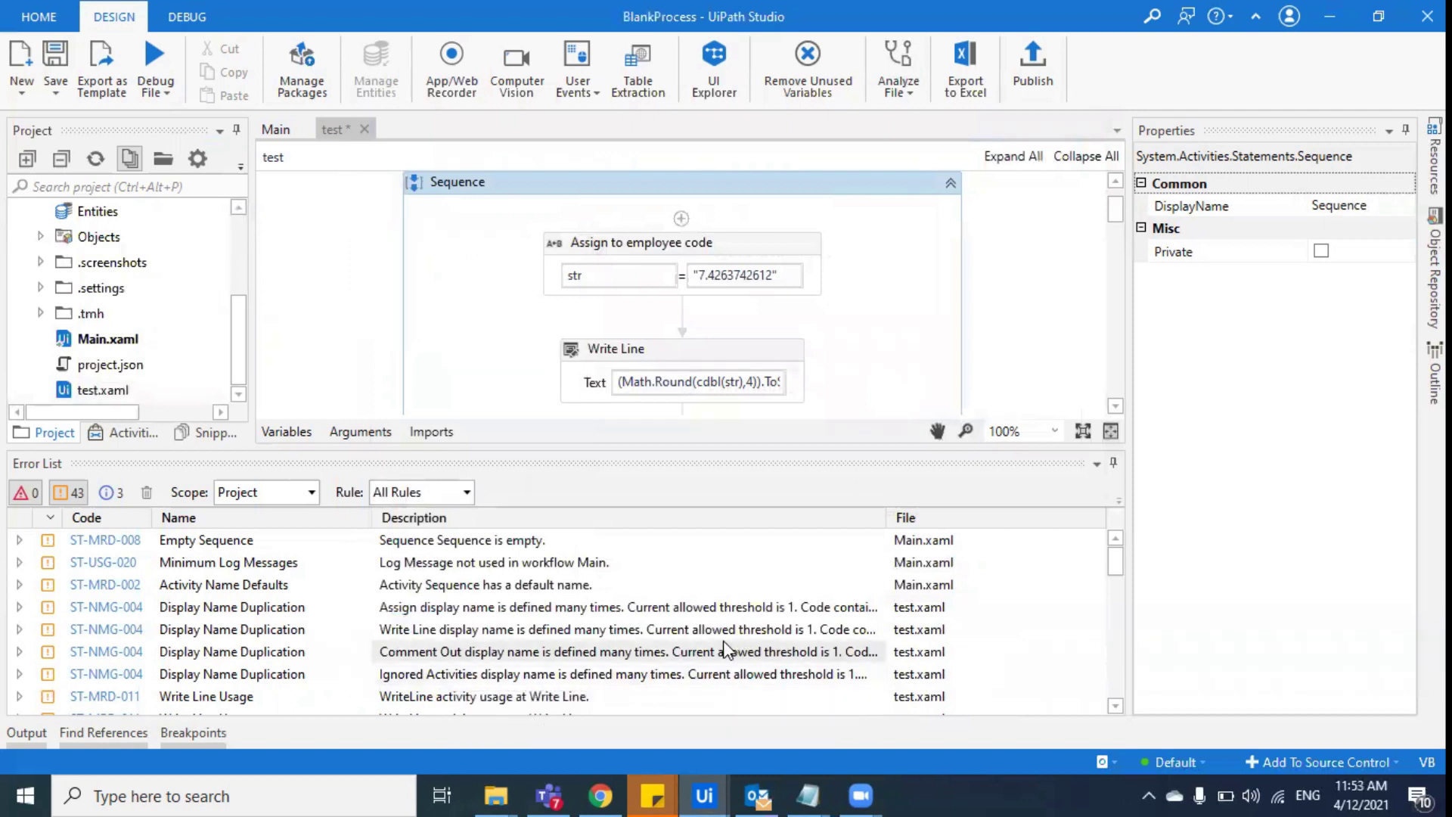
Auto-hide the error list so the test workflow fills the design area
left_click(765, 611)
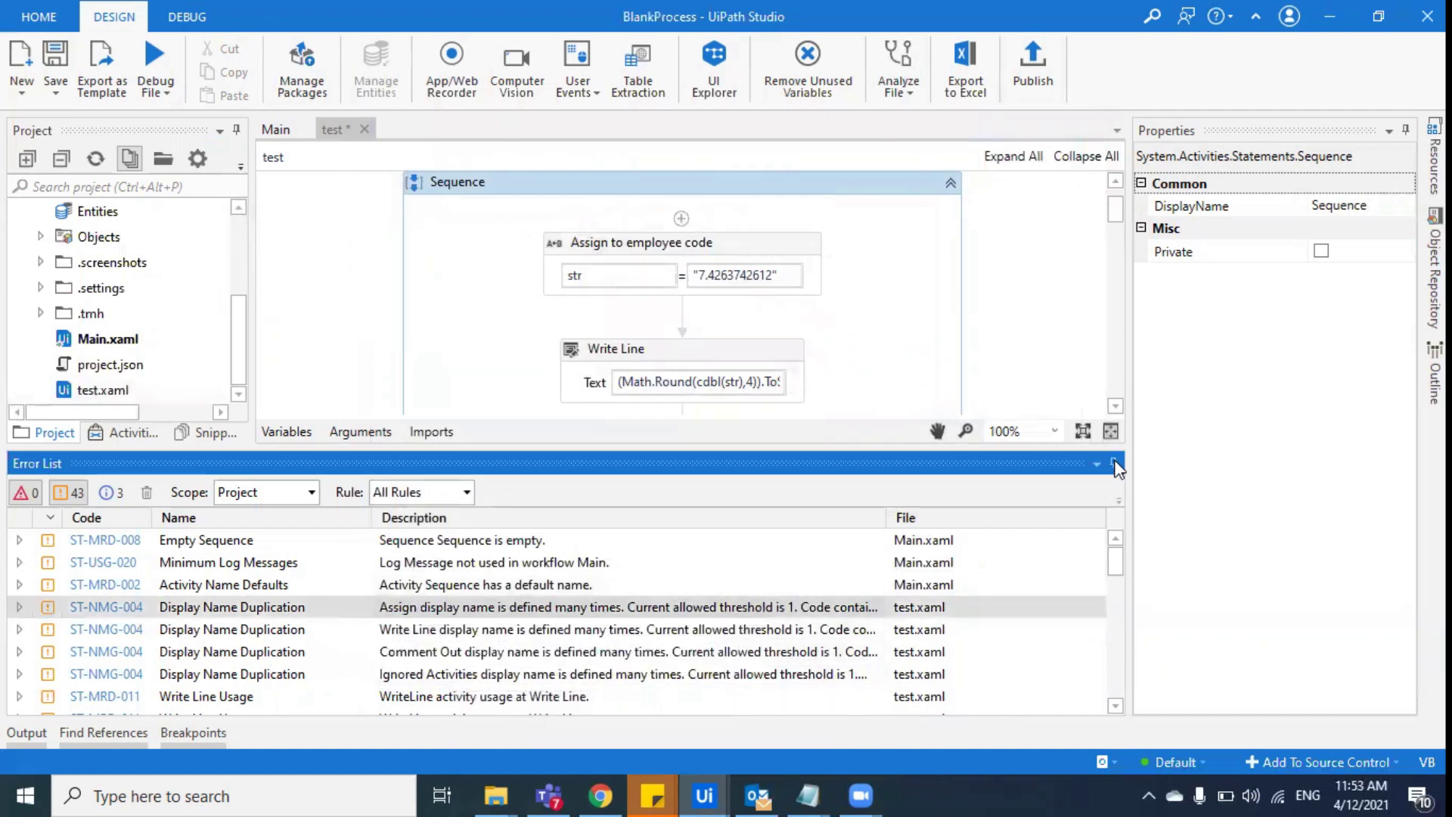
left_click(1115, 464)
scroll(860, 495, "down", 1)
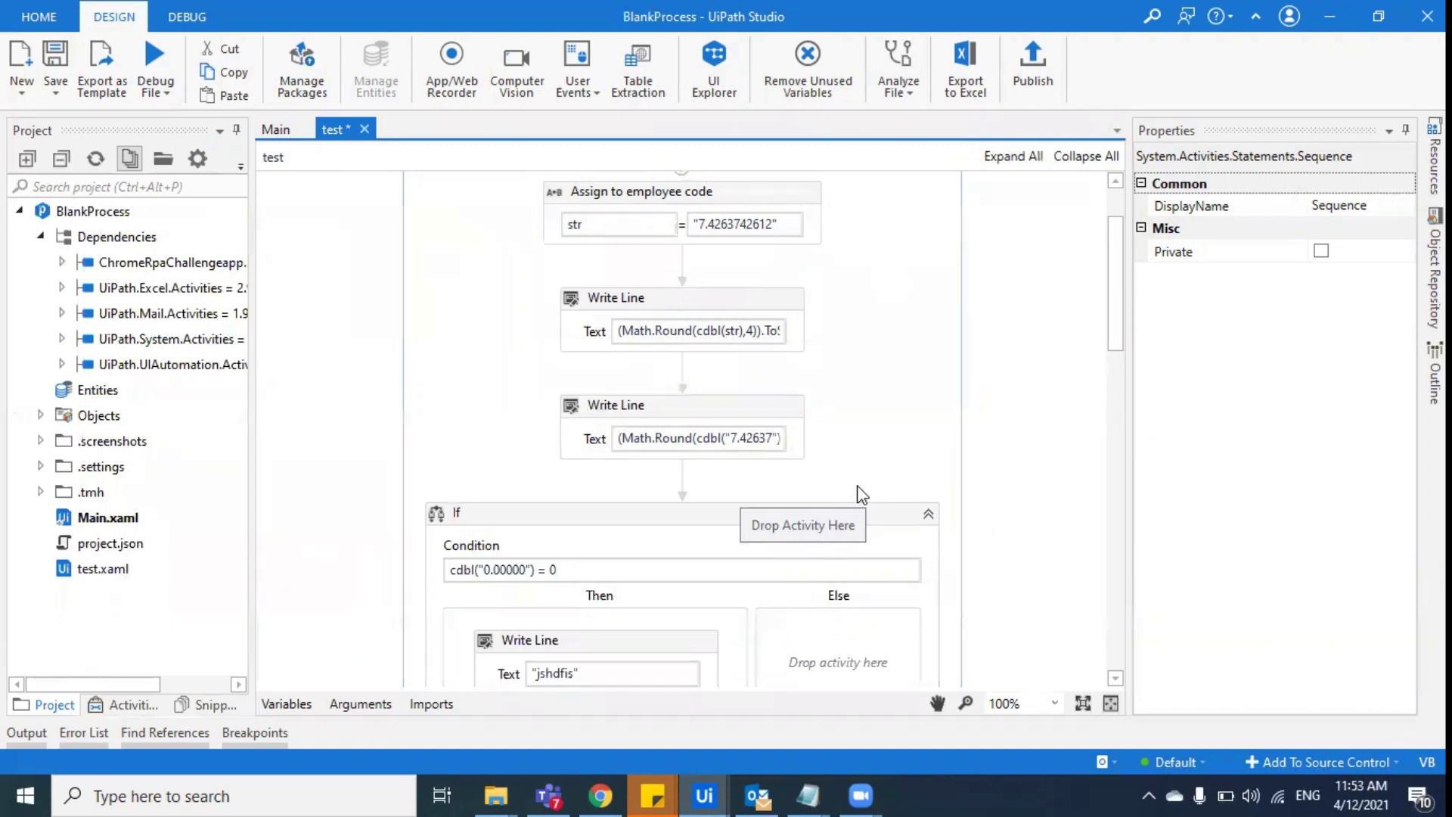
Switch to File Explorer and locate the RuleConfig JSON file in the Rules folder under AppData, Local, UiPath
left_click(812, 790)
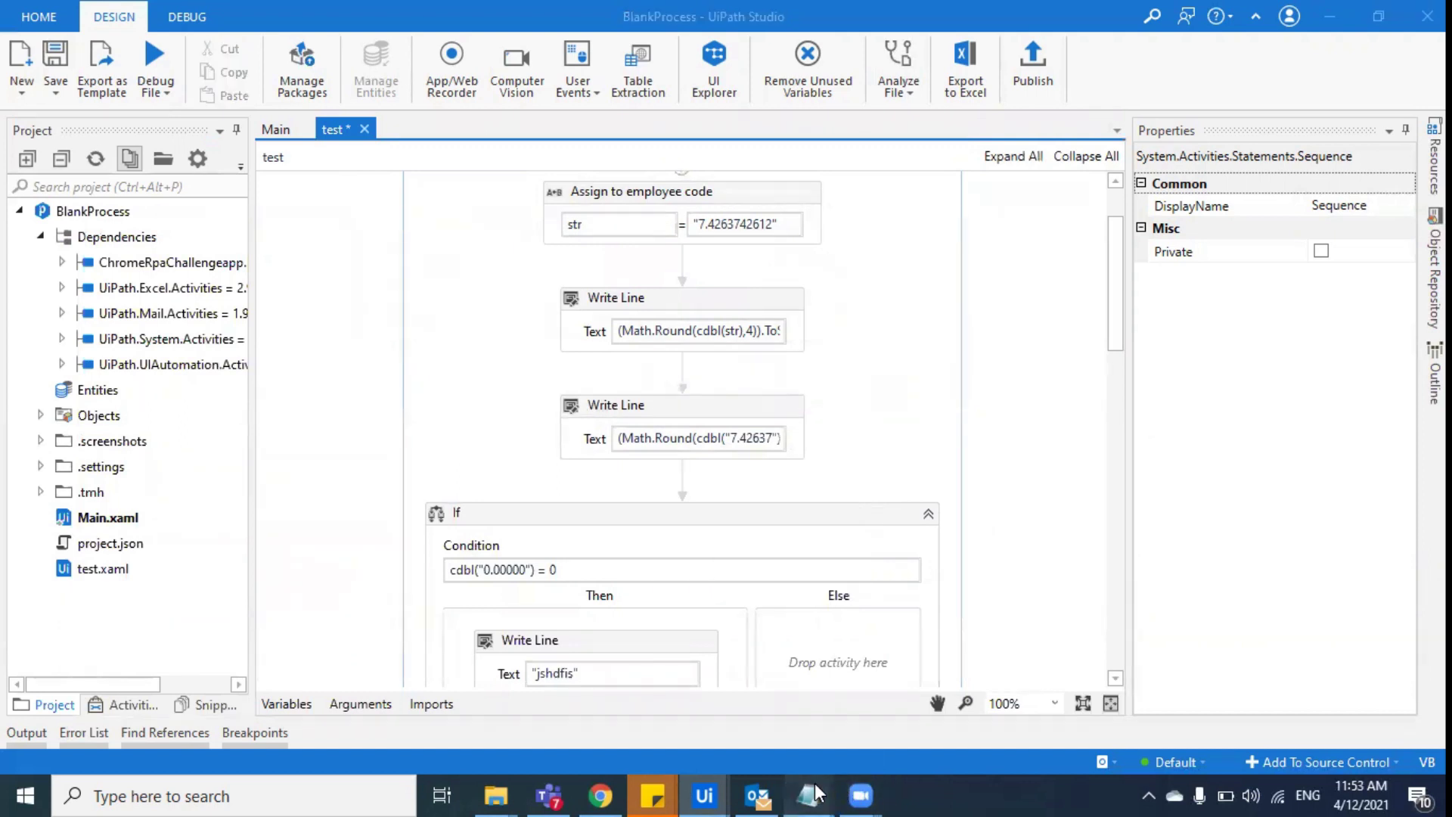
mouse_move(495, 794)
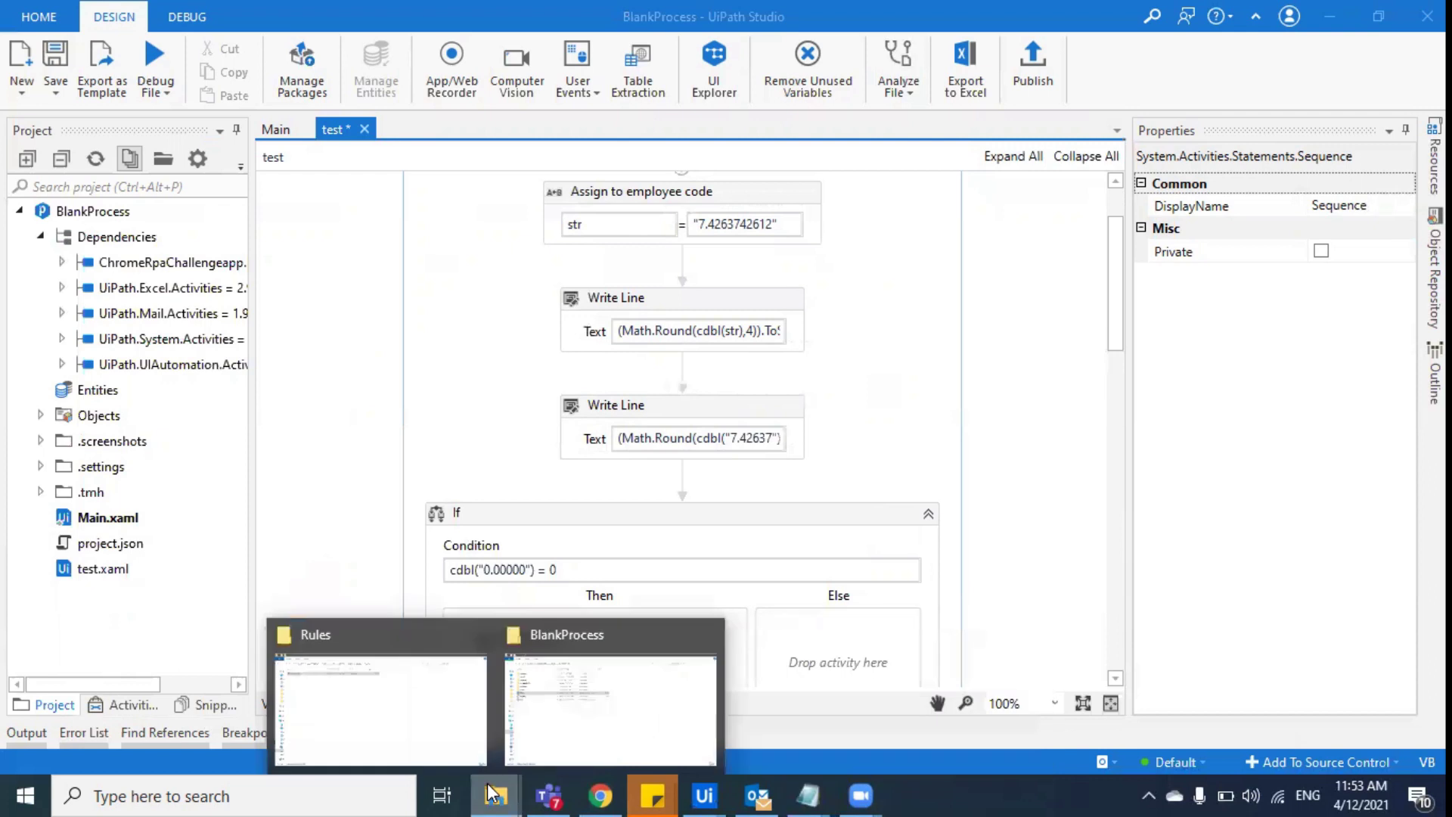
left_click(453, 749)
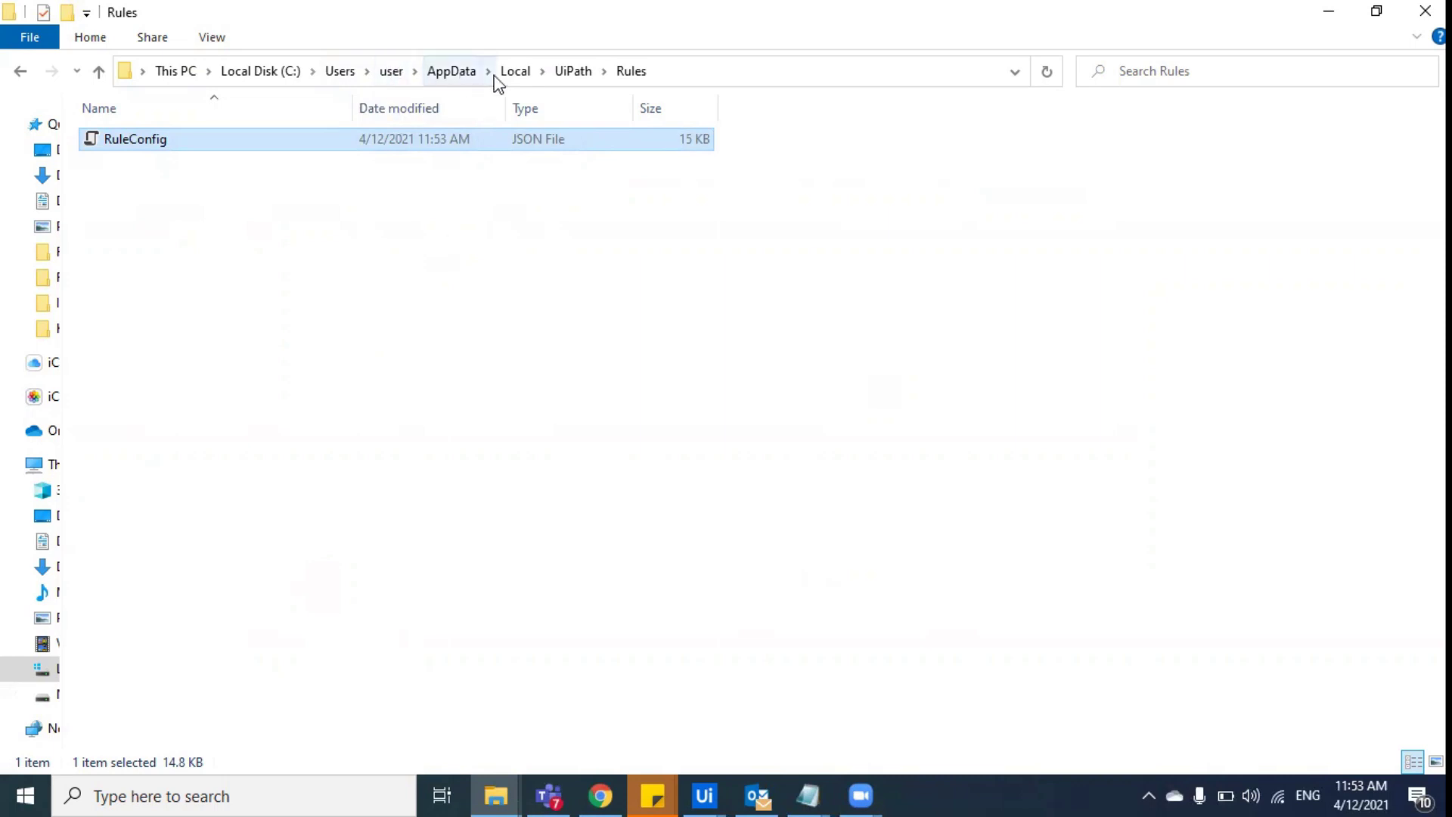
left_click(587, 76)
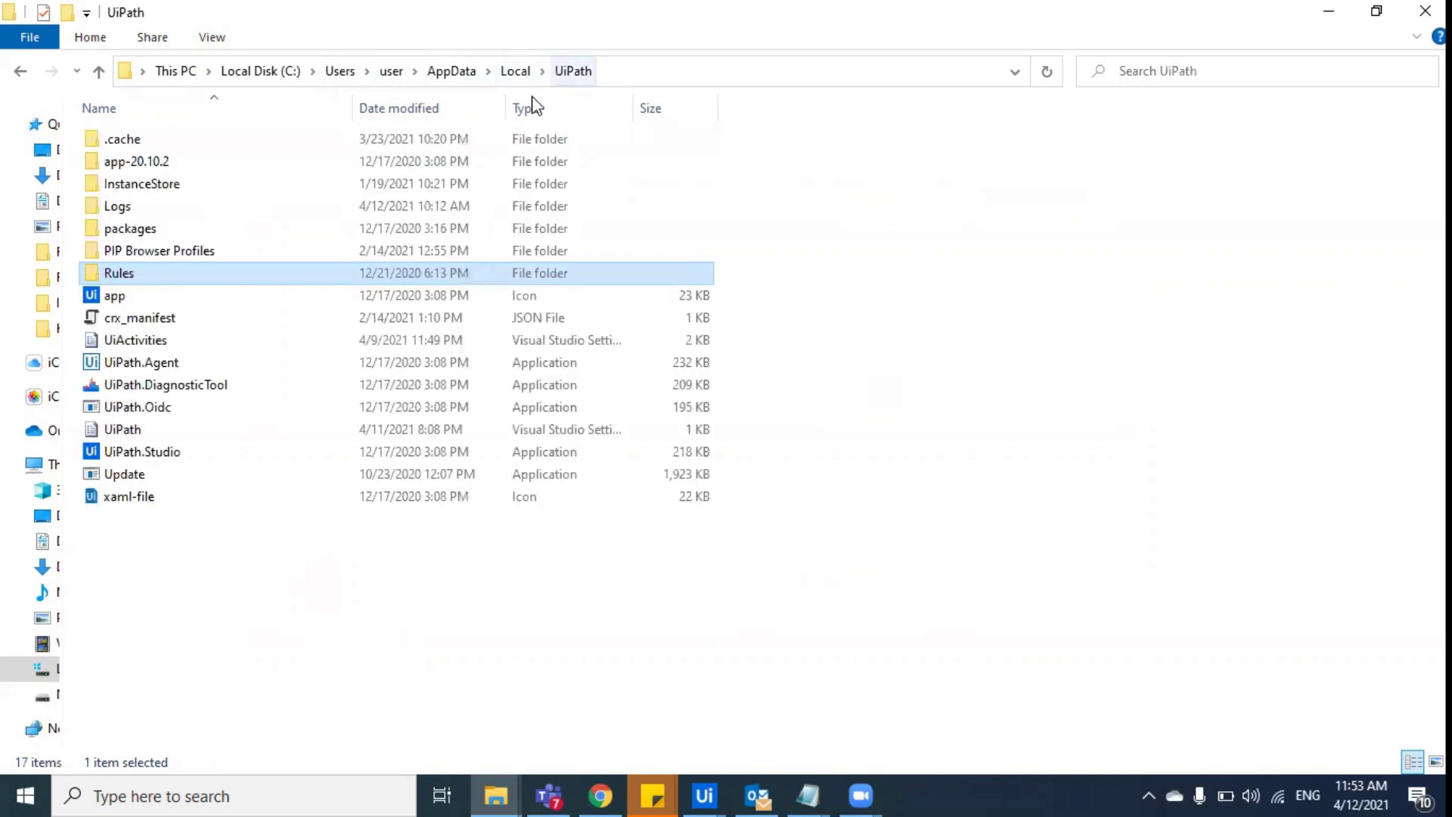
double_click(210, 274)
left_click(204, 144)
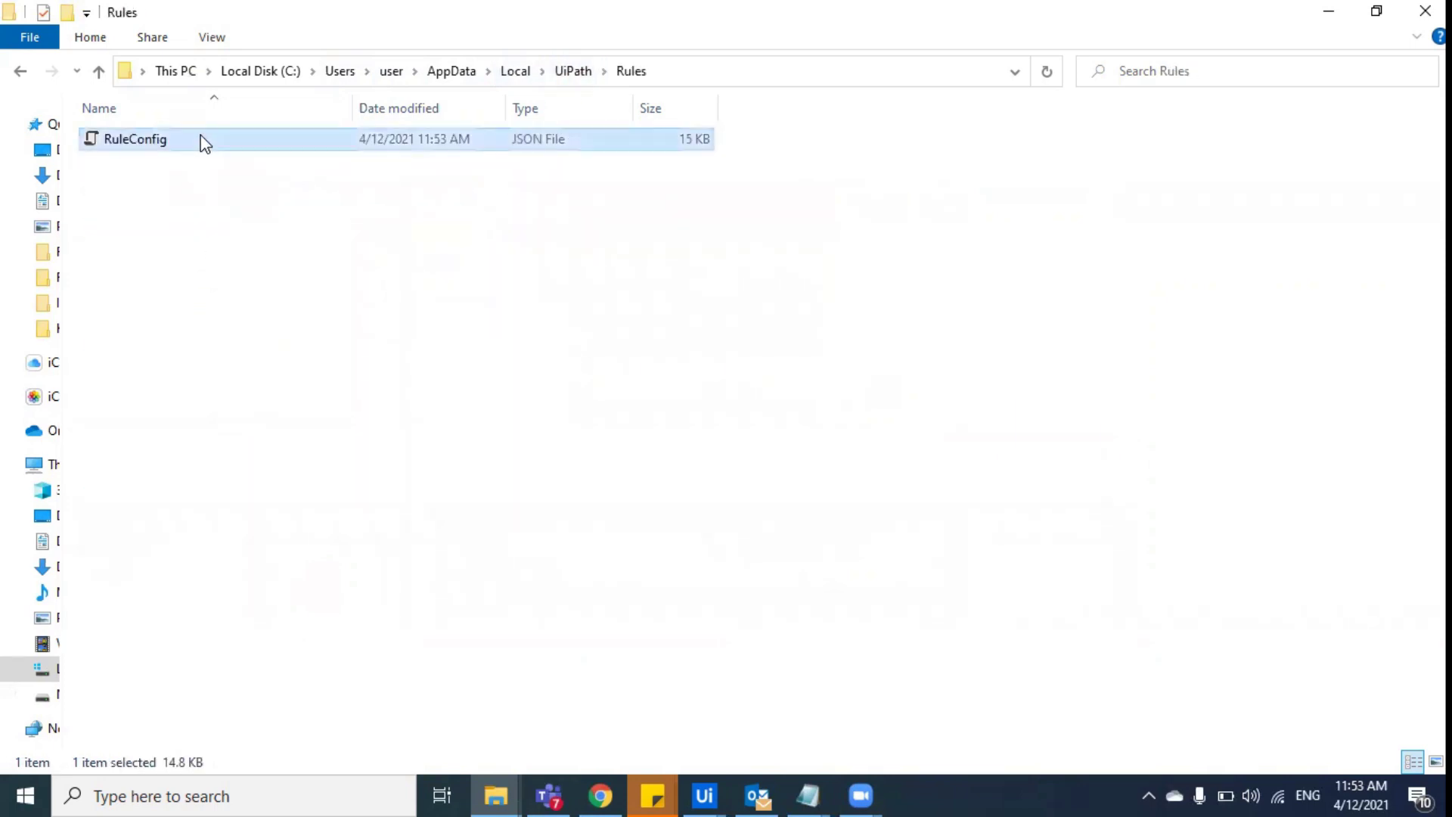
Switch to the RuleConfig file in Notepad and examine the parts of the first rule's ID, ST-NMG-001
left_click(800, 791)
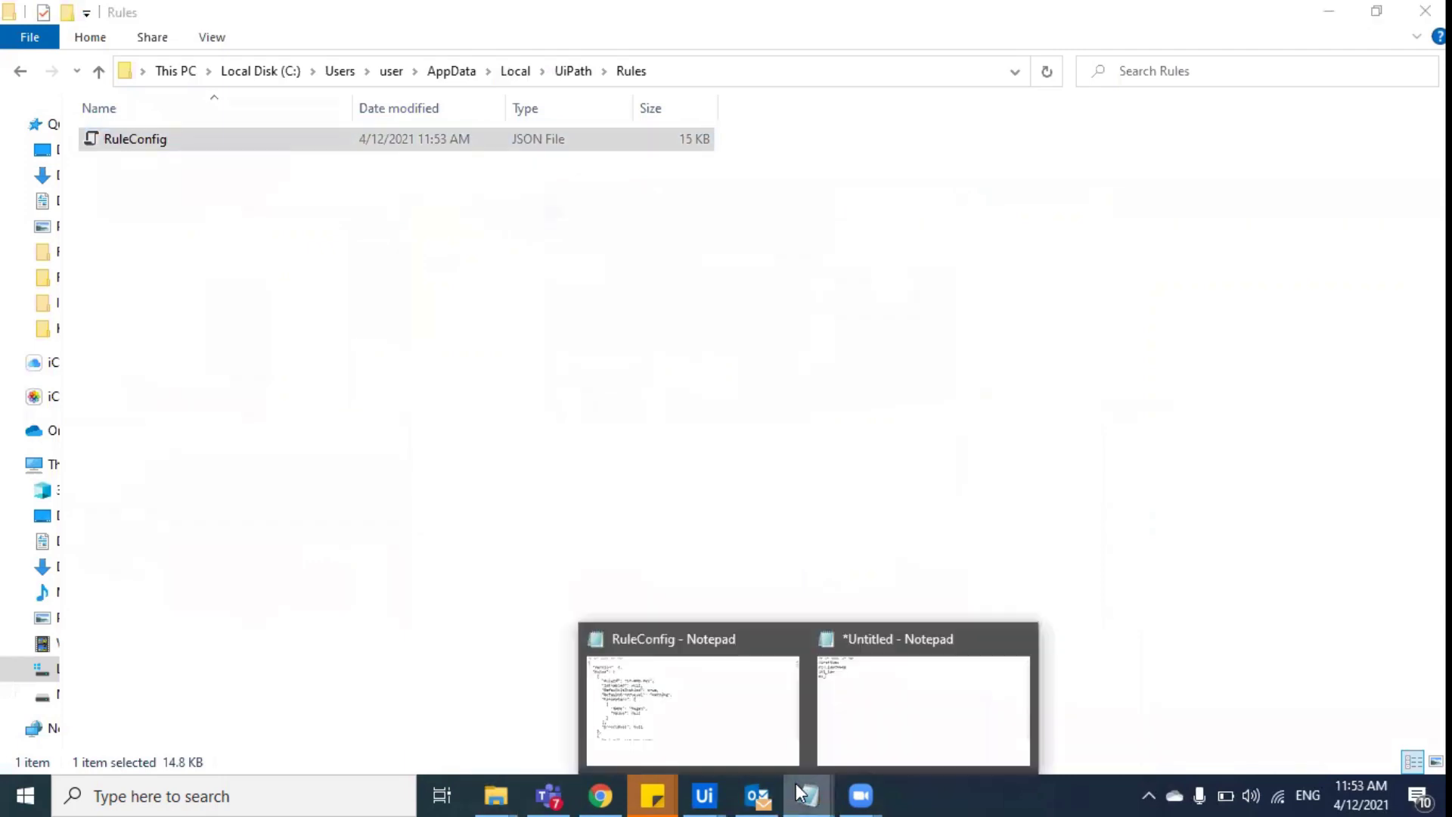
left_click(584, 696)
left_click(1202, 336)
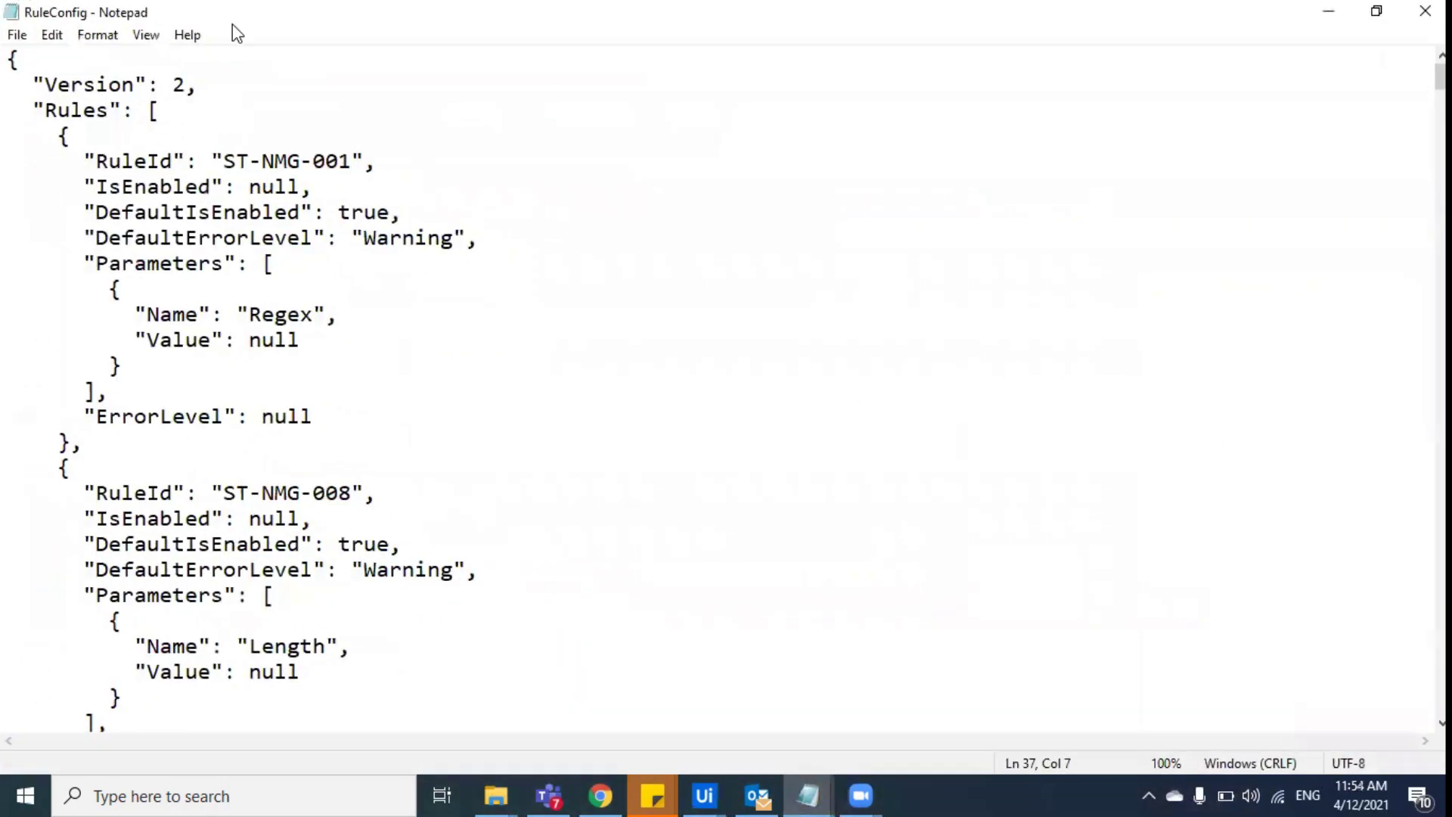
left_click_drag(185, 88, 170, 89)
left_click_drag(351, 161, 227, 160)
double_click(234, 161)
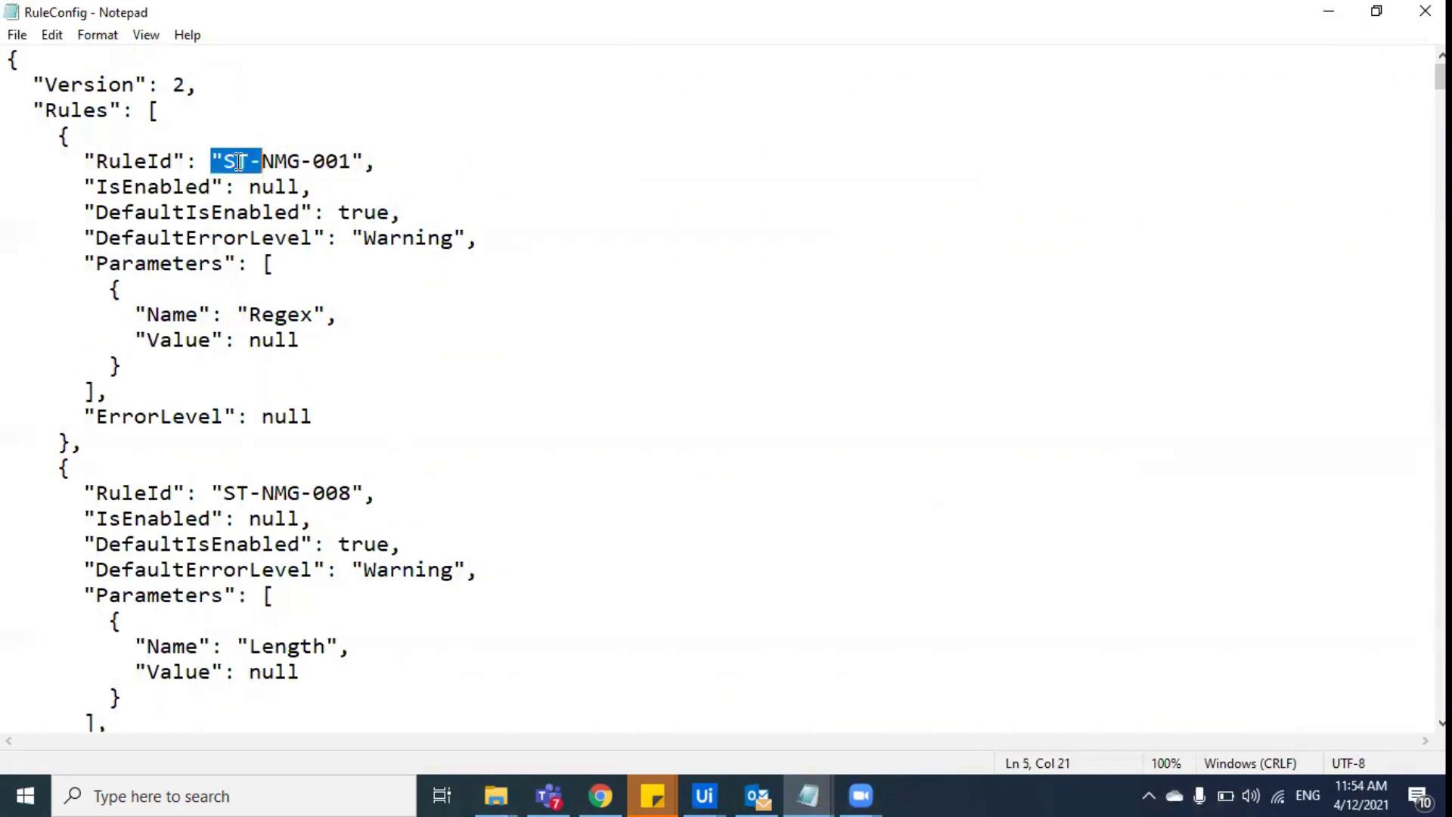
double_click(285, 165)
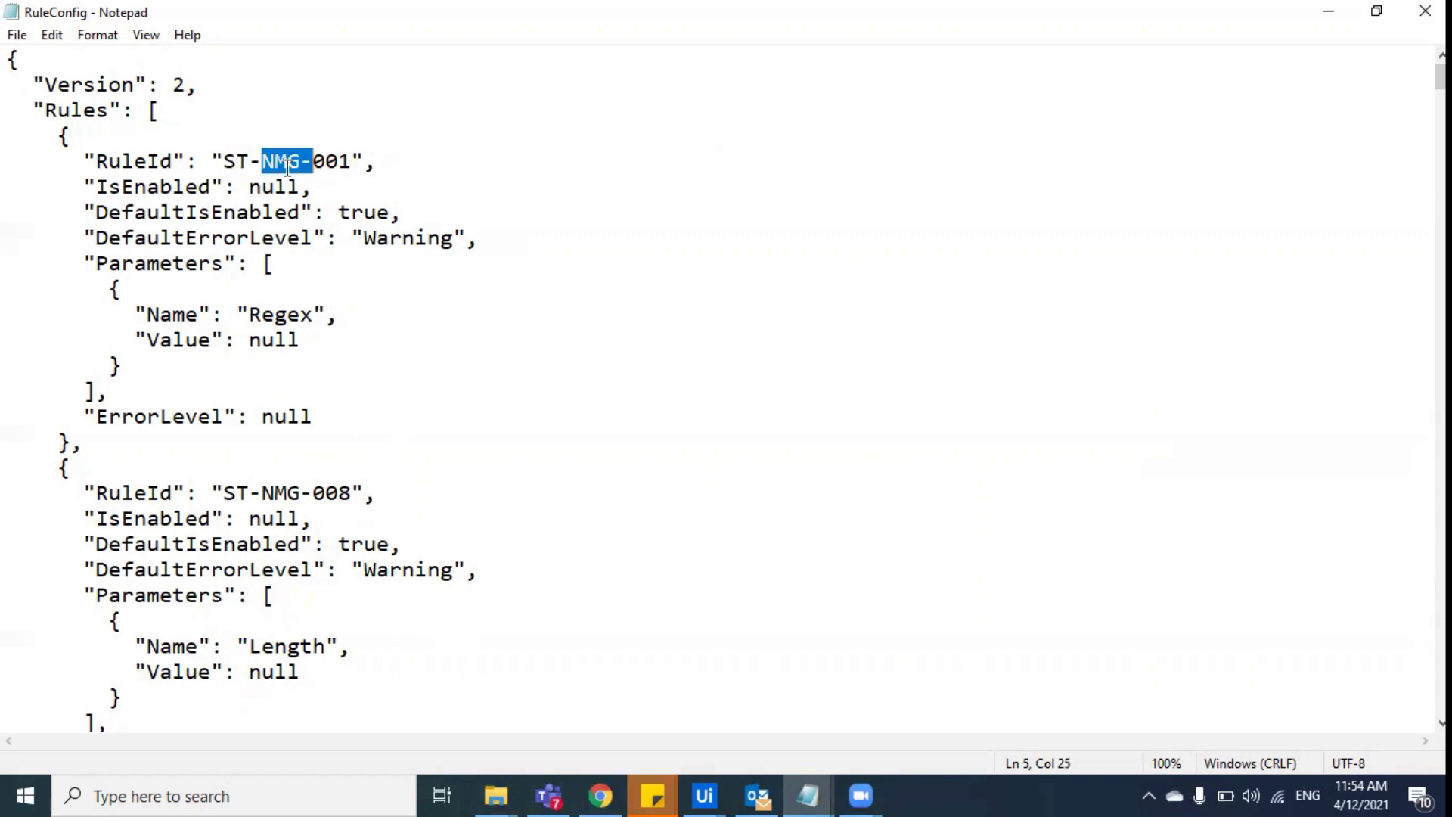
double_click(353, 161)
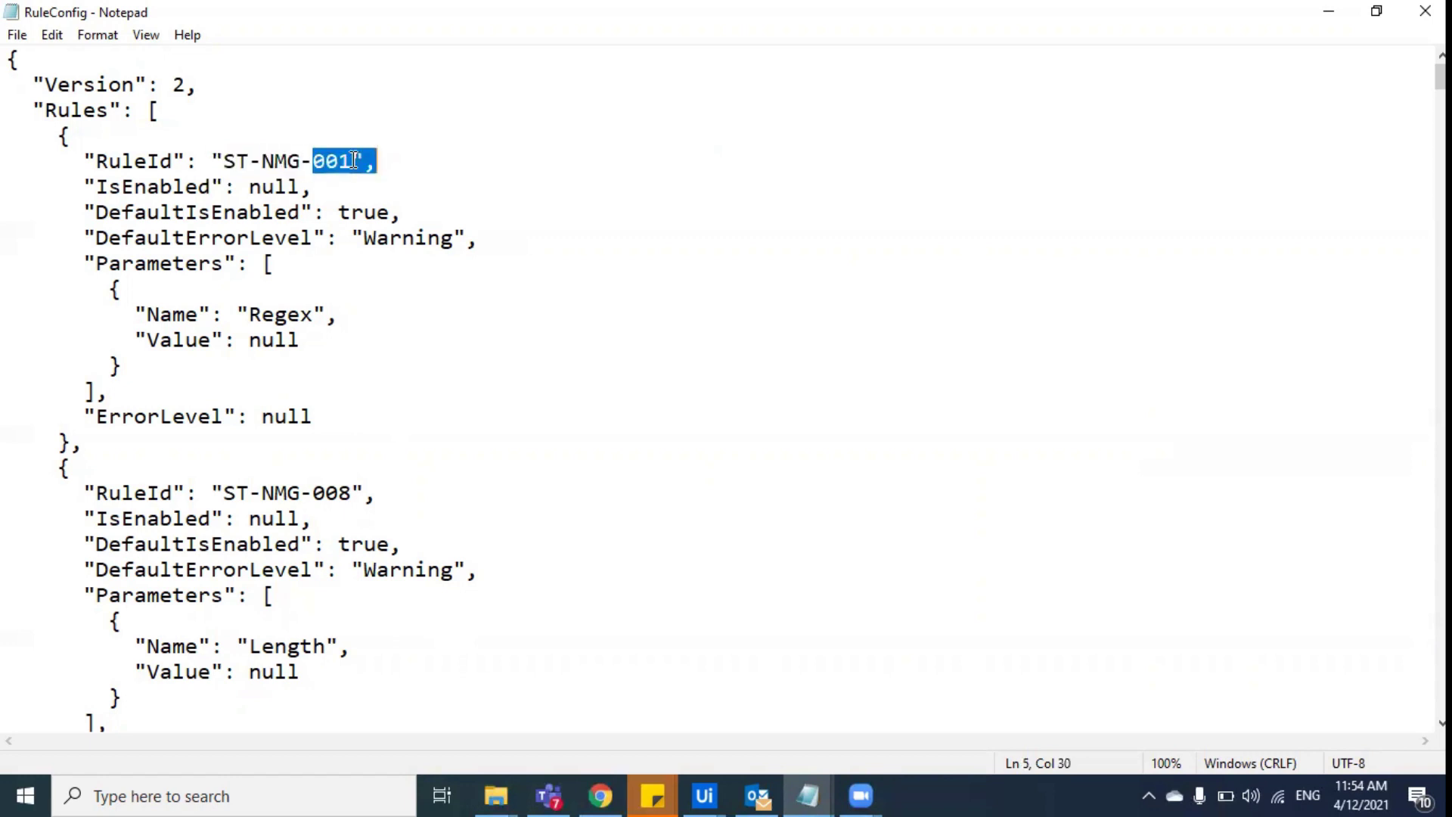
Set the IsEnabled value of rule ST-NMG-001 to false
double_click(287, 189)
left_click(288, 189)
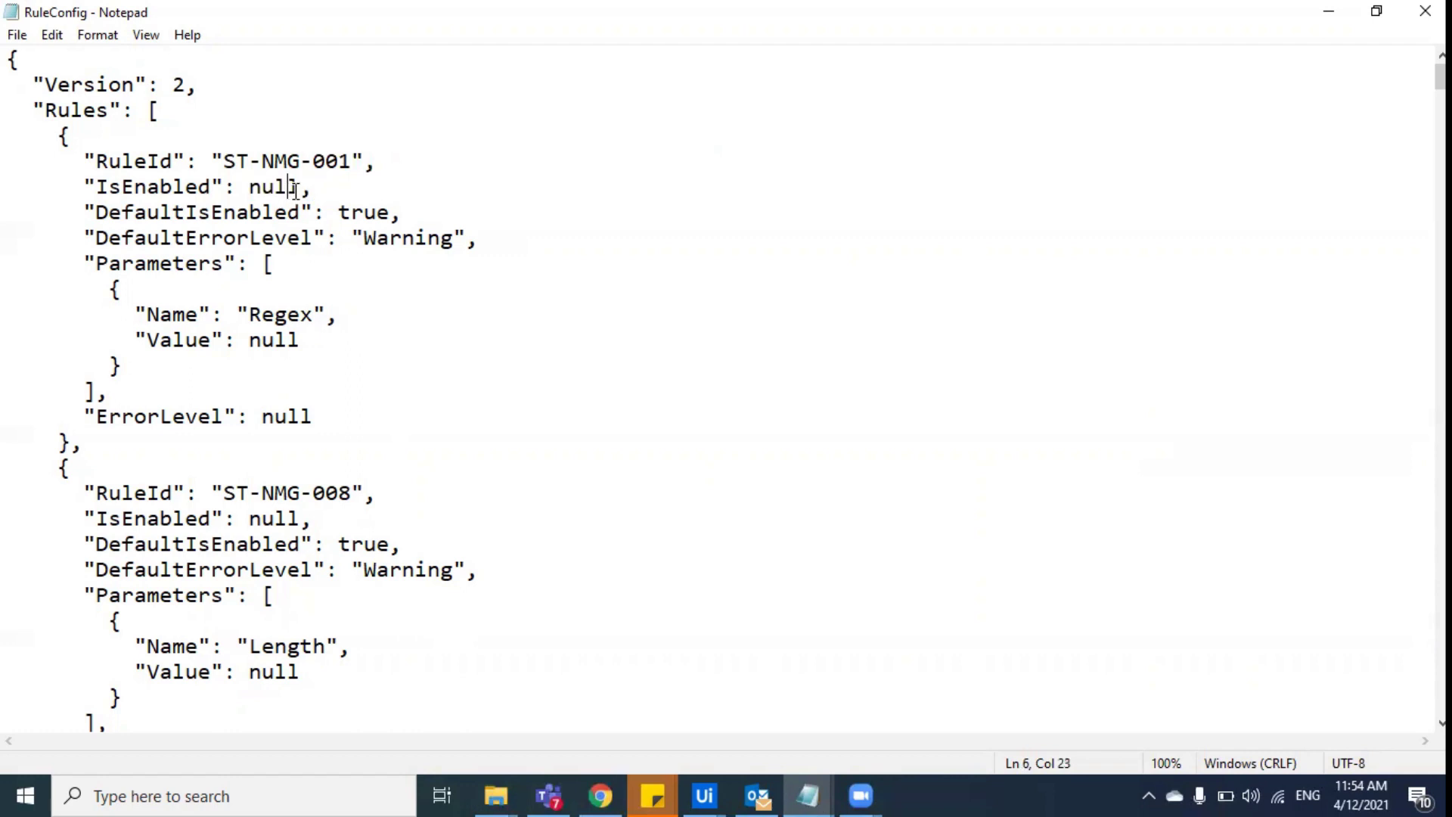
left_click_drag(300, 187, 254, 196)
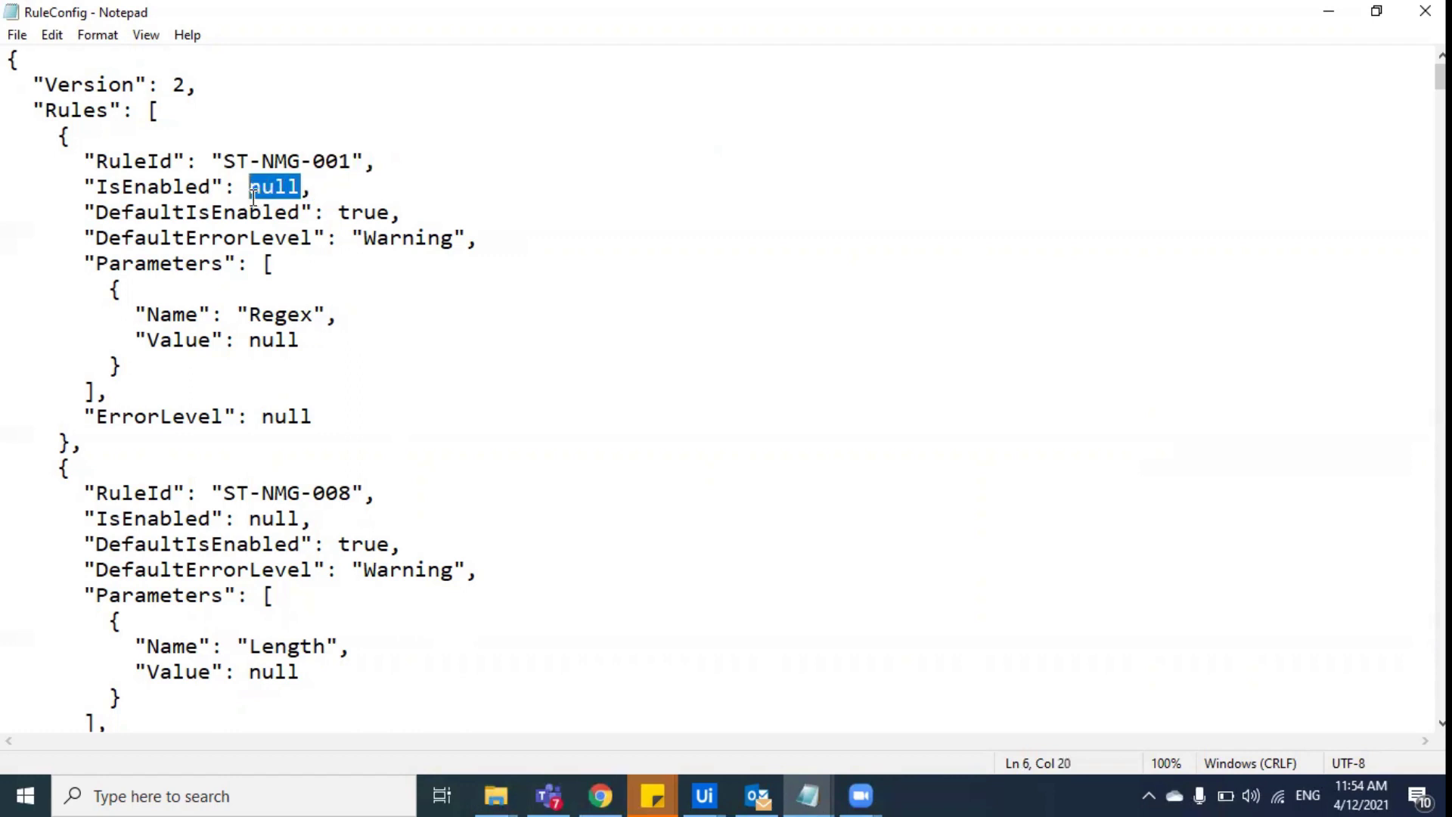
type("false")
left_click(628, 206)
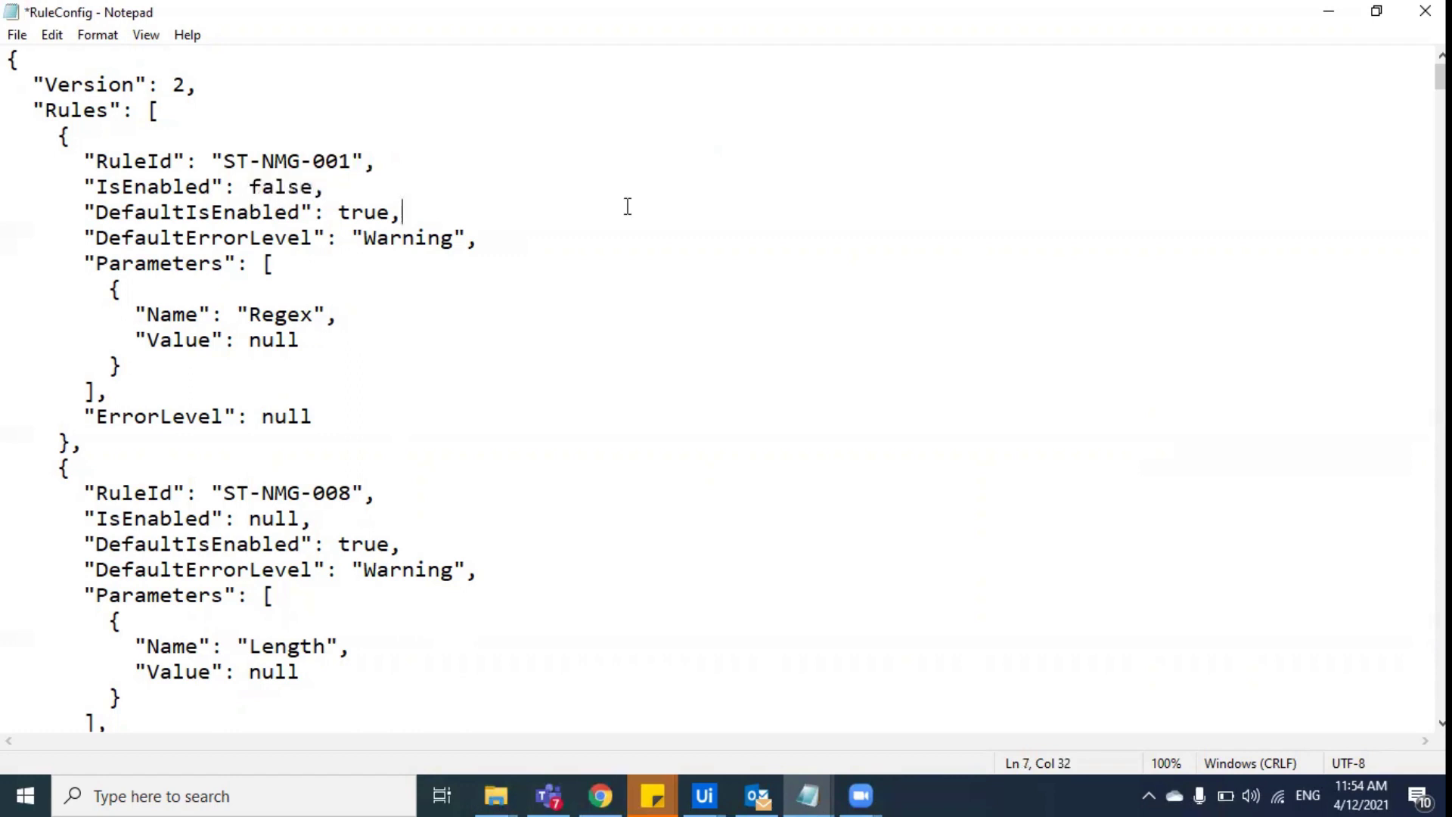
Examine the Regex parameter of rule ST-NMG-001 and read through the other rule definitions in RuleConfig
double_click(309, 311)
scroll(711, 435, "down", 11)
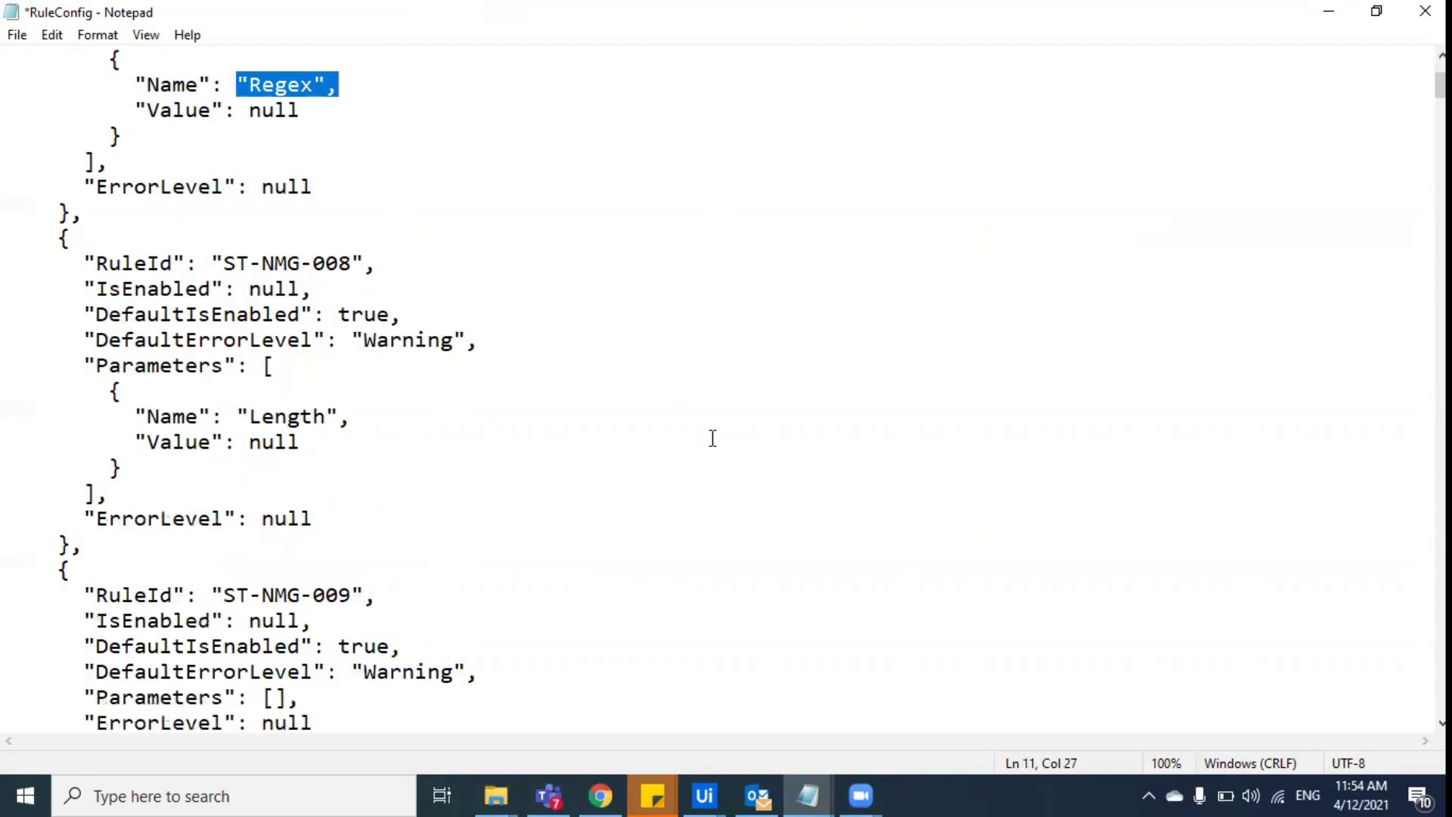
scroll(713, 437, "down", 8)
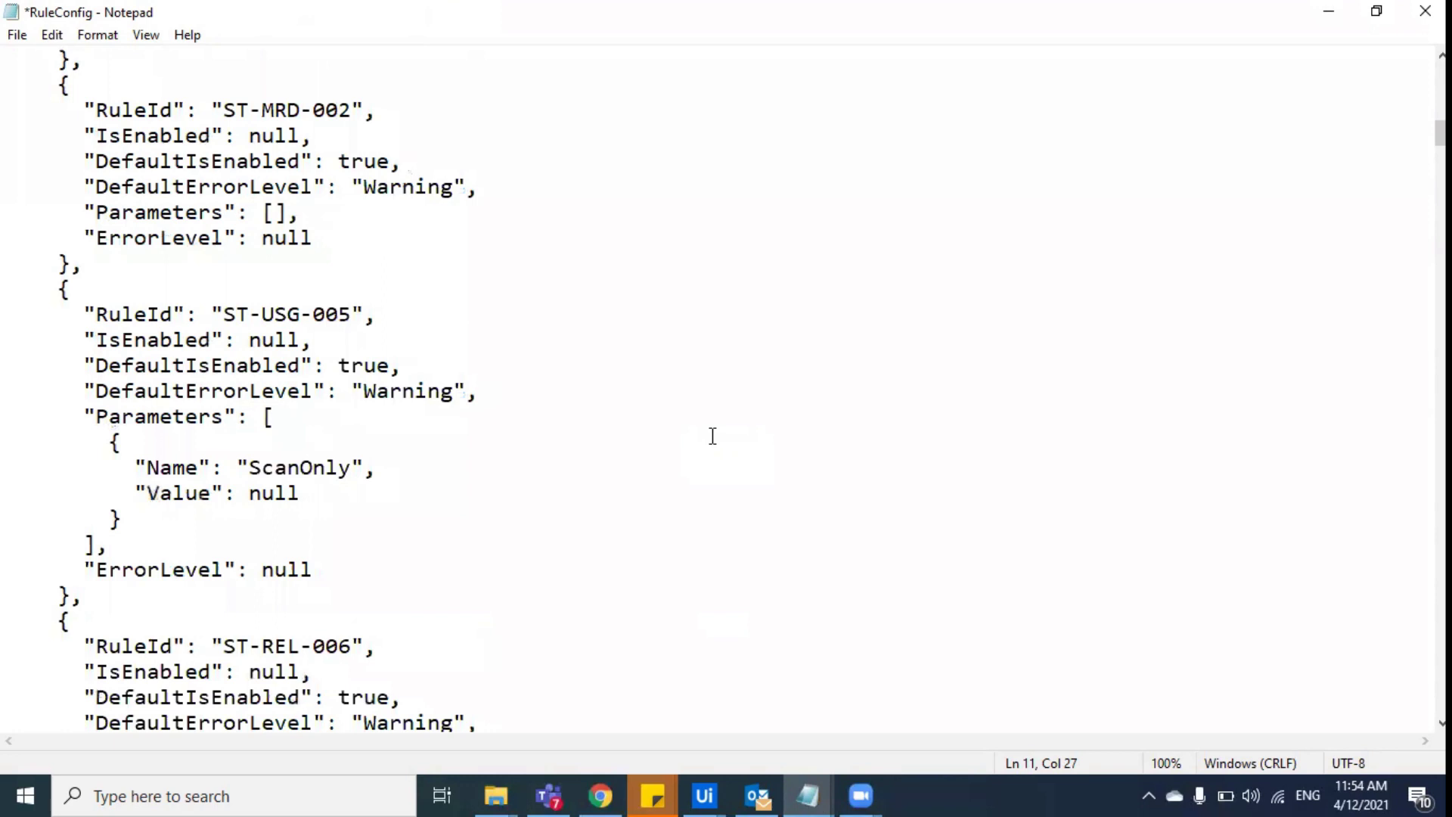
scroll(712, 437, "down", 13)
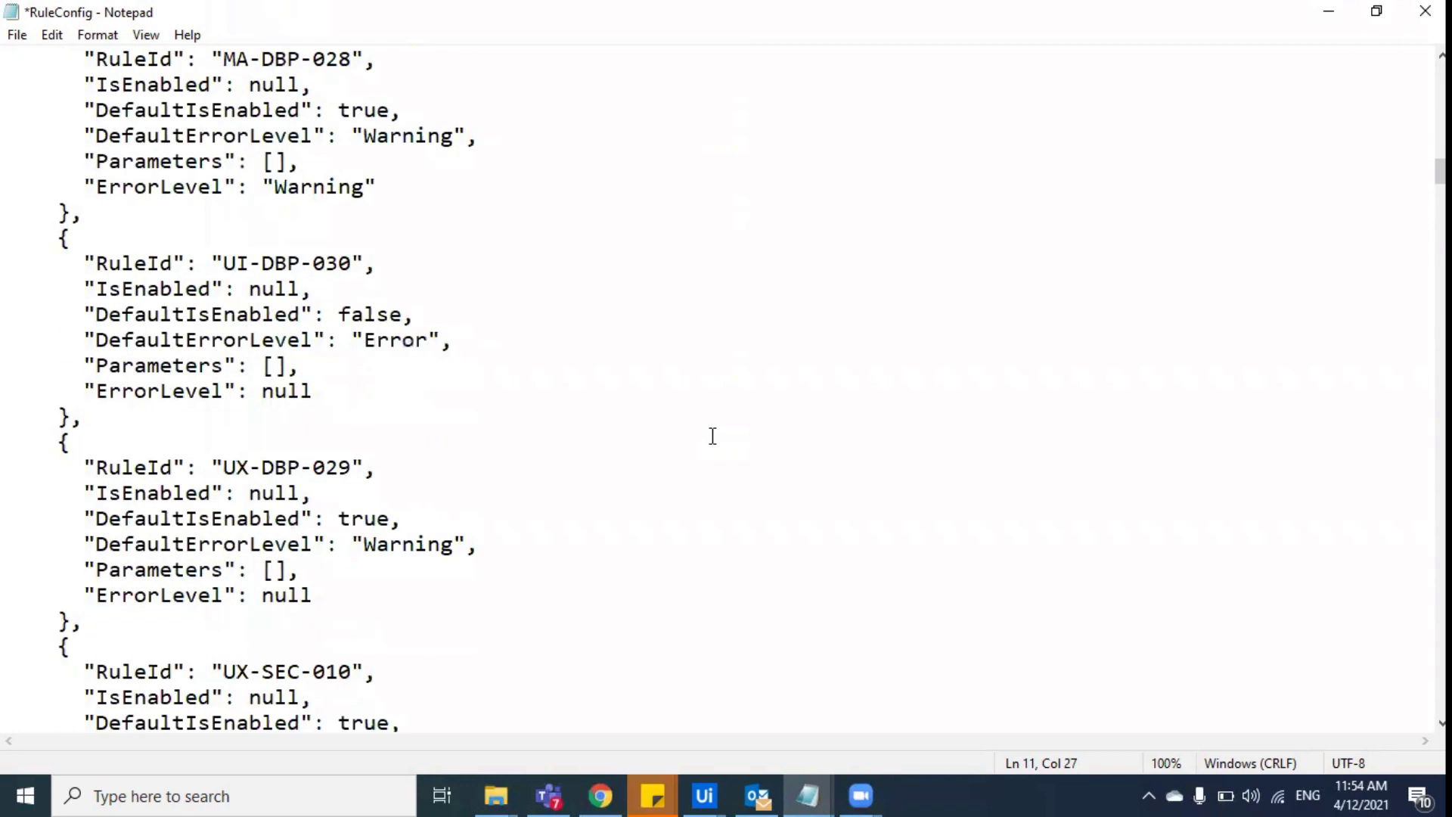
scroll(712, 437, "down", 12)
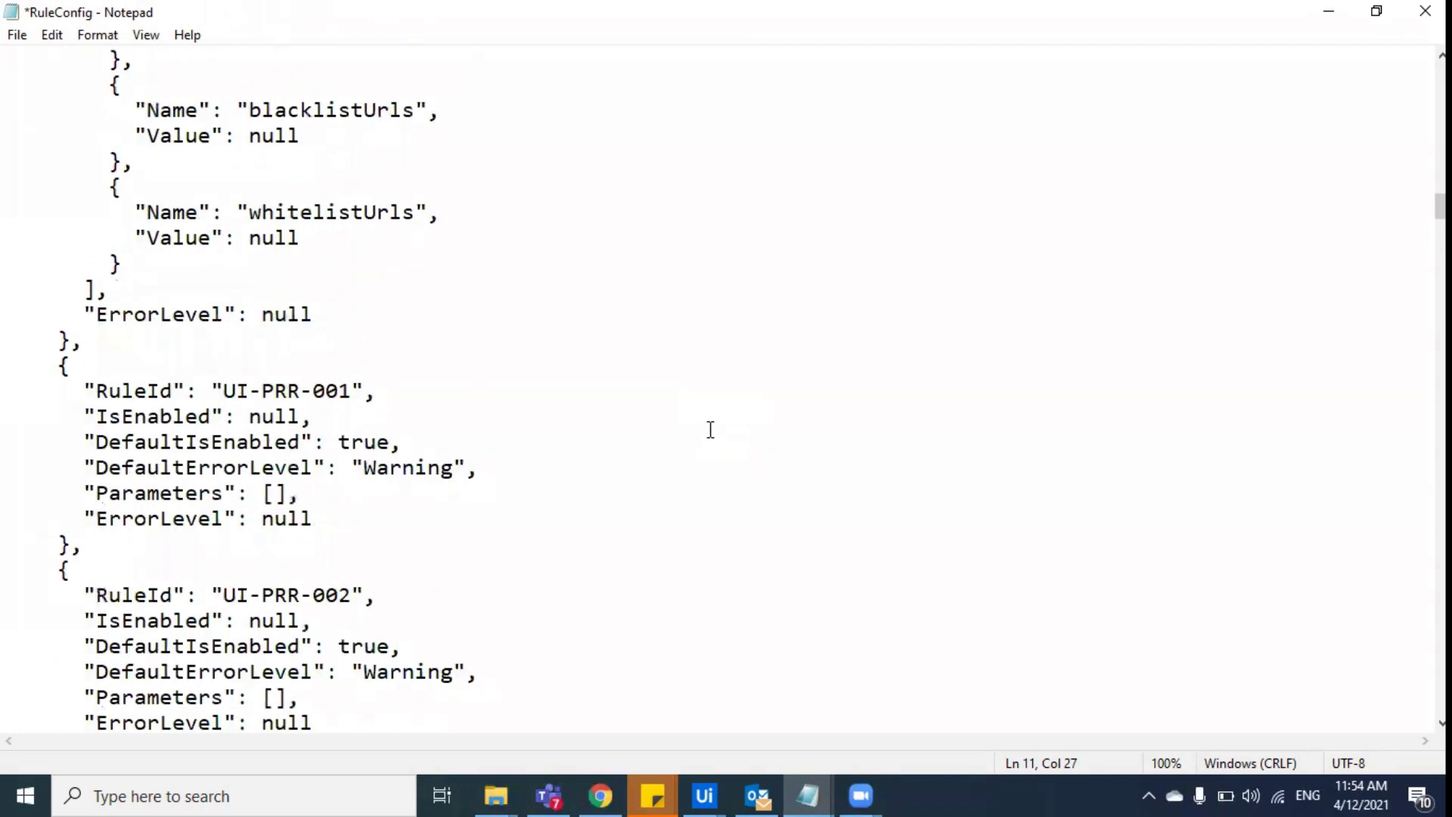
scroll(711, 430, "down", 5)
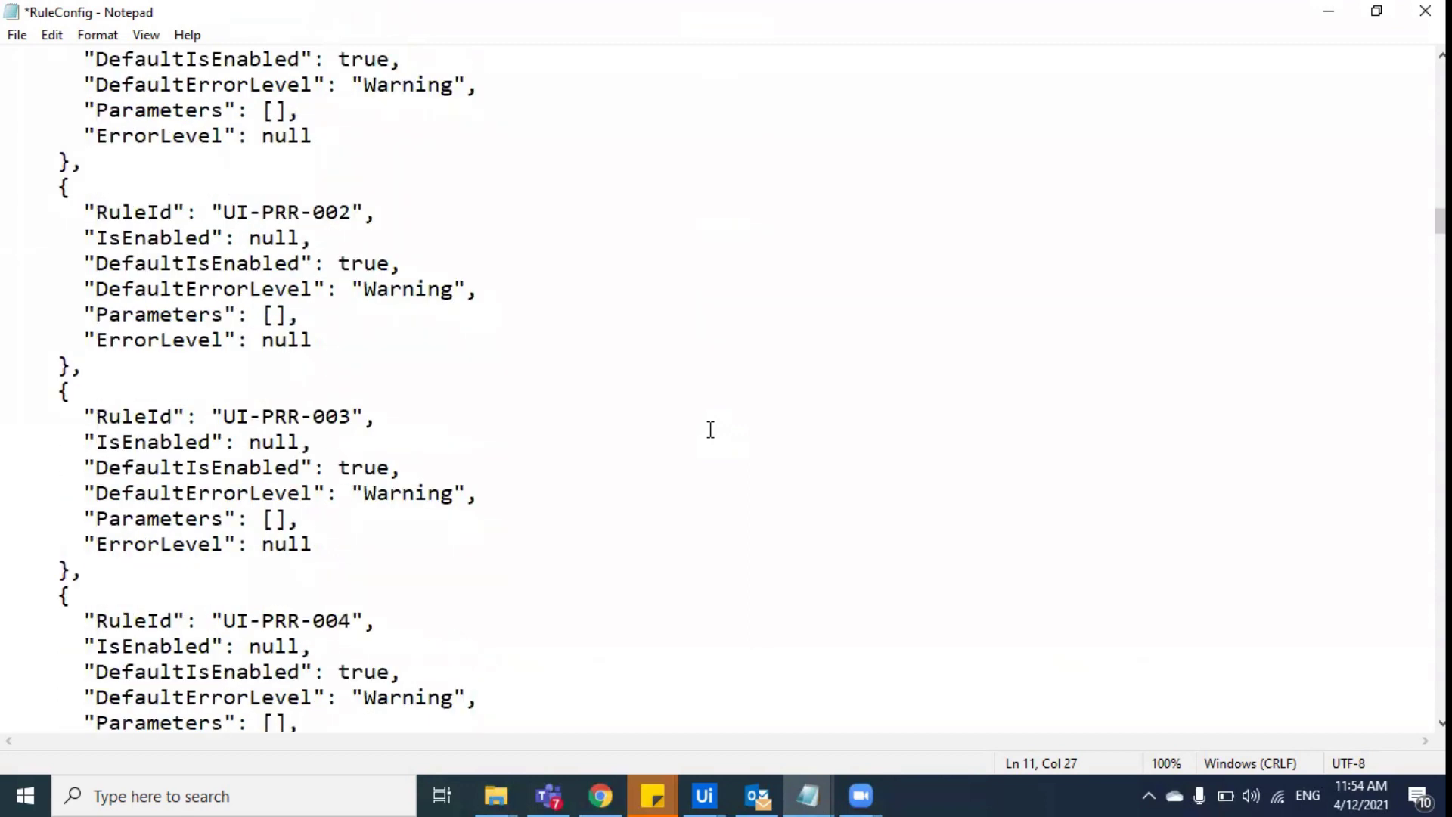
scroll(711, 430, "down", 4)
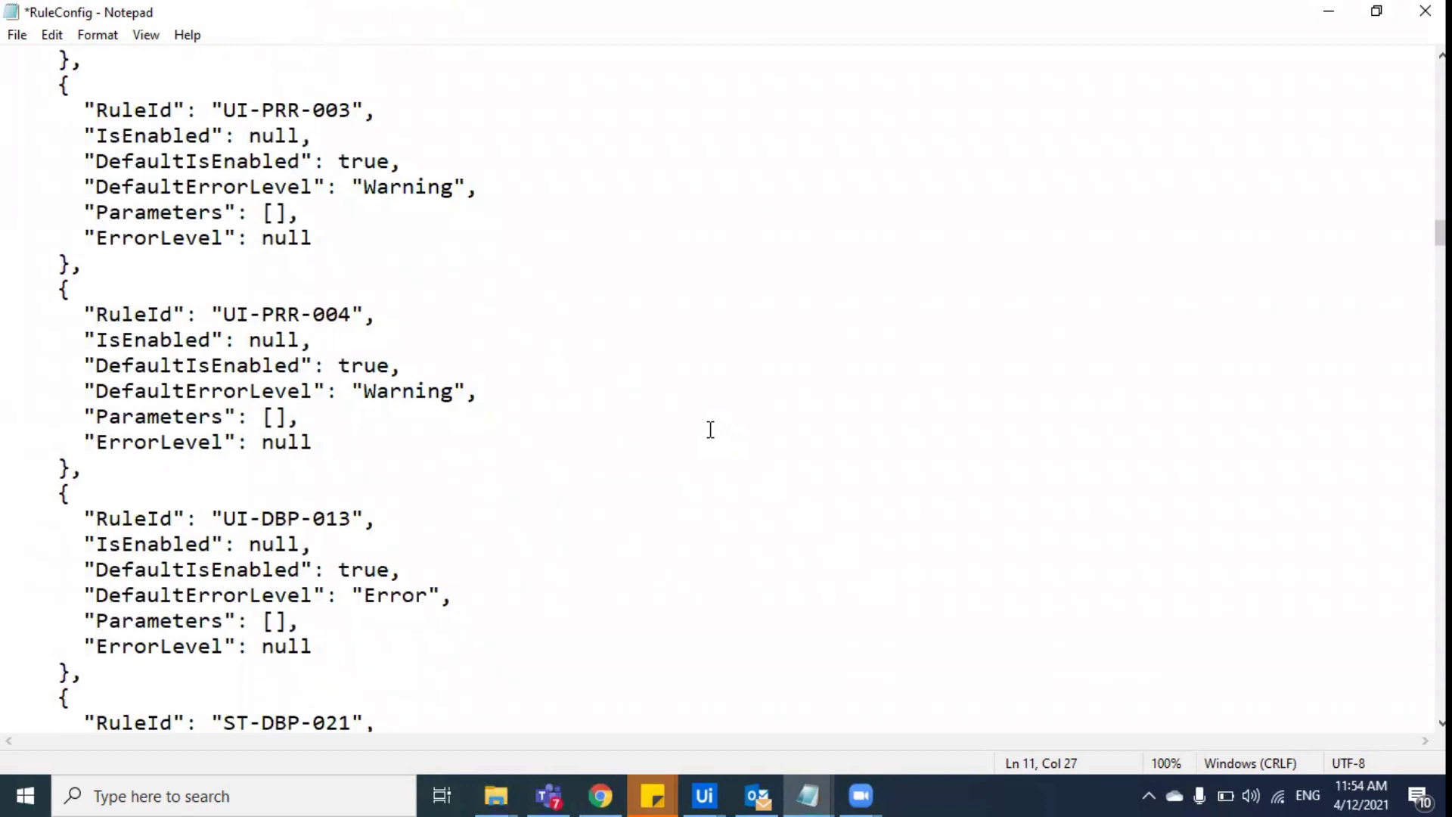
scroll(711, 429, "down", 5)
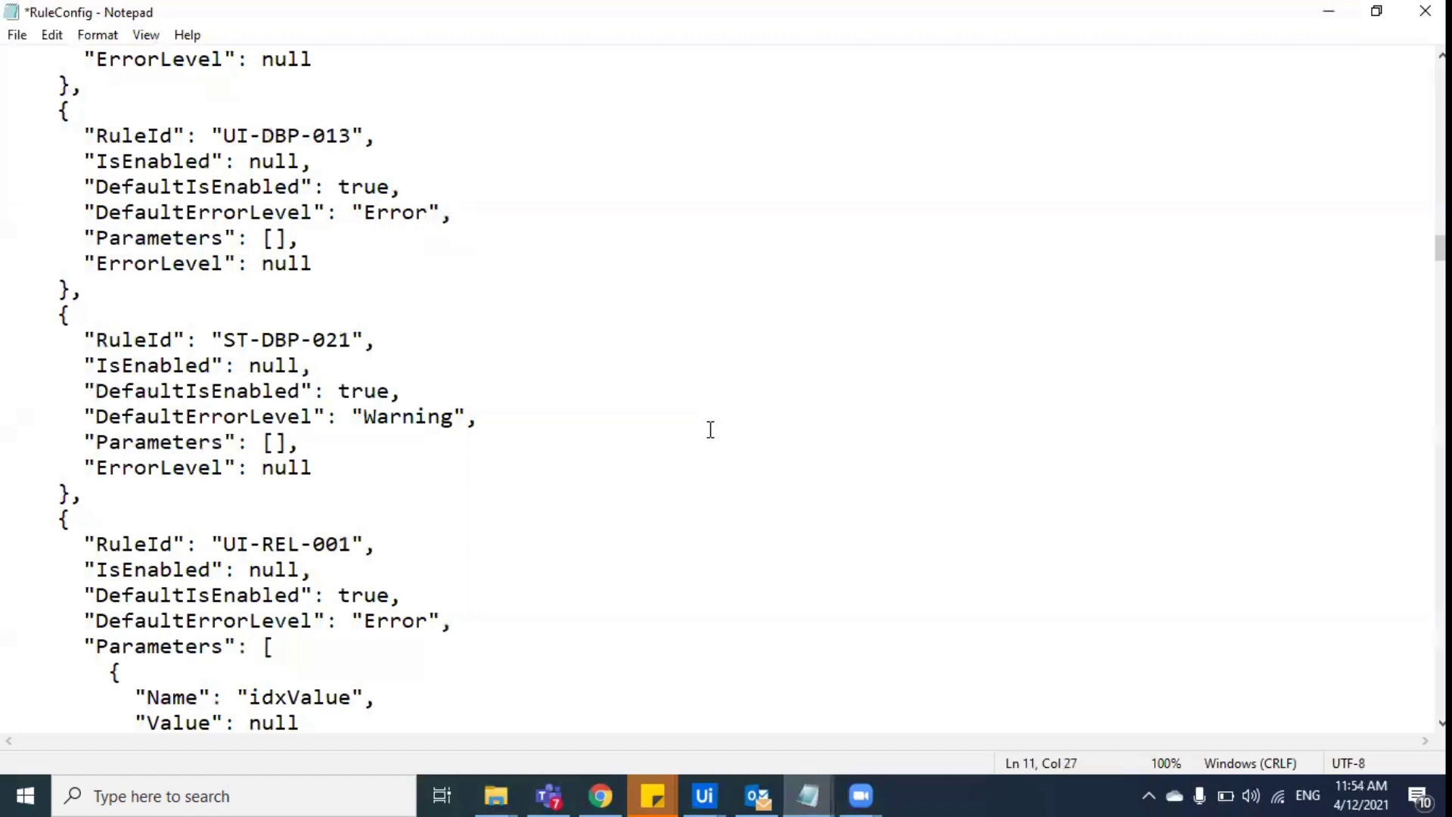
scroll(711, 430, "up", 1)
scroll(273, 520, "up", 15)
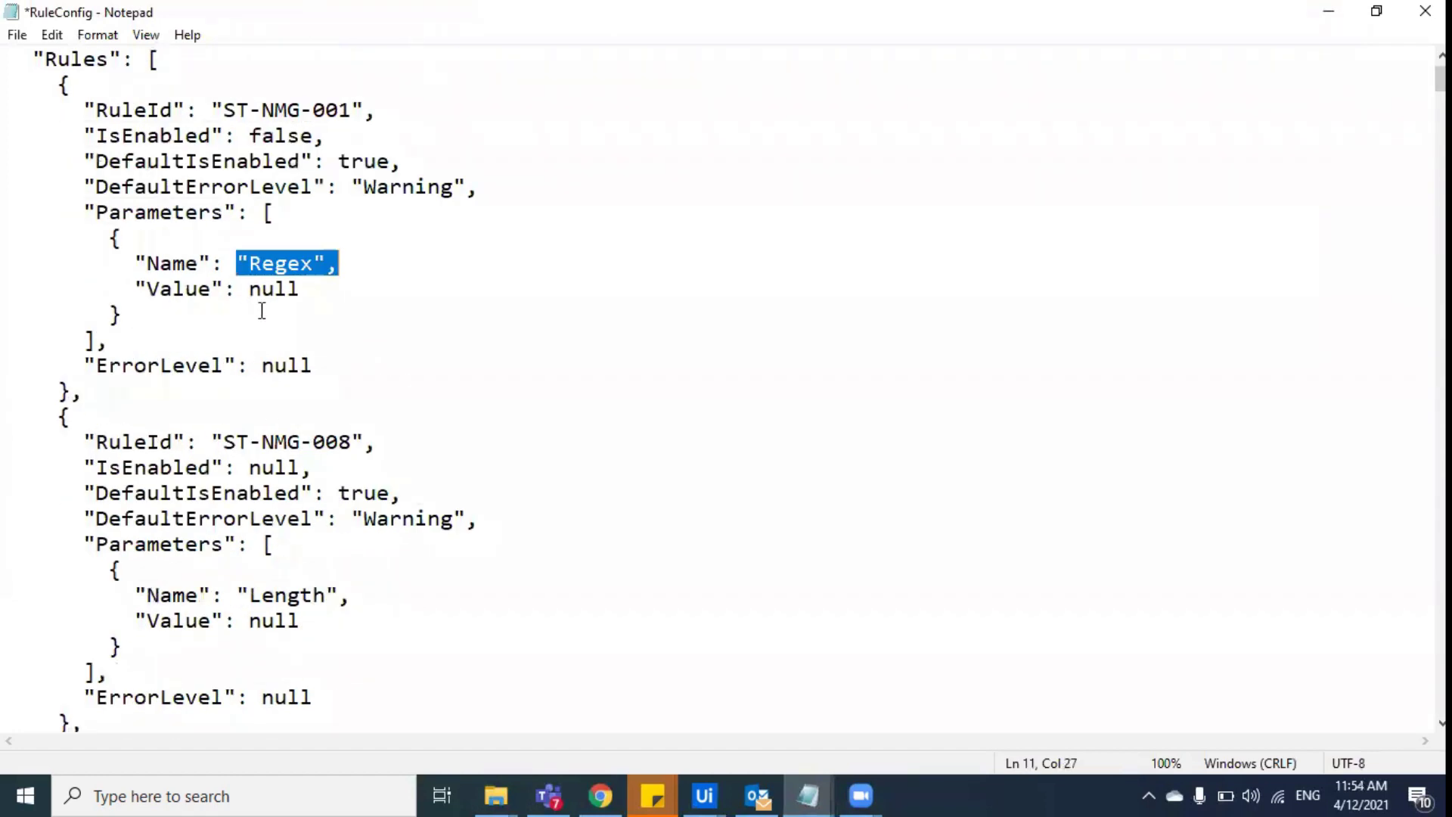
Replace the Regex parameter name under rule ST-NMG-001 with [a-z][0-9], including the trailing comma
double_click(298, 263)
left_click(319, 262)
double_click(318, 261)
left_click(326, 262)
double_click(327, 262)
type("[]")
key("Left")
type("a-z")
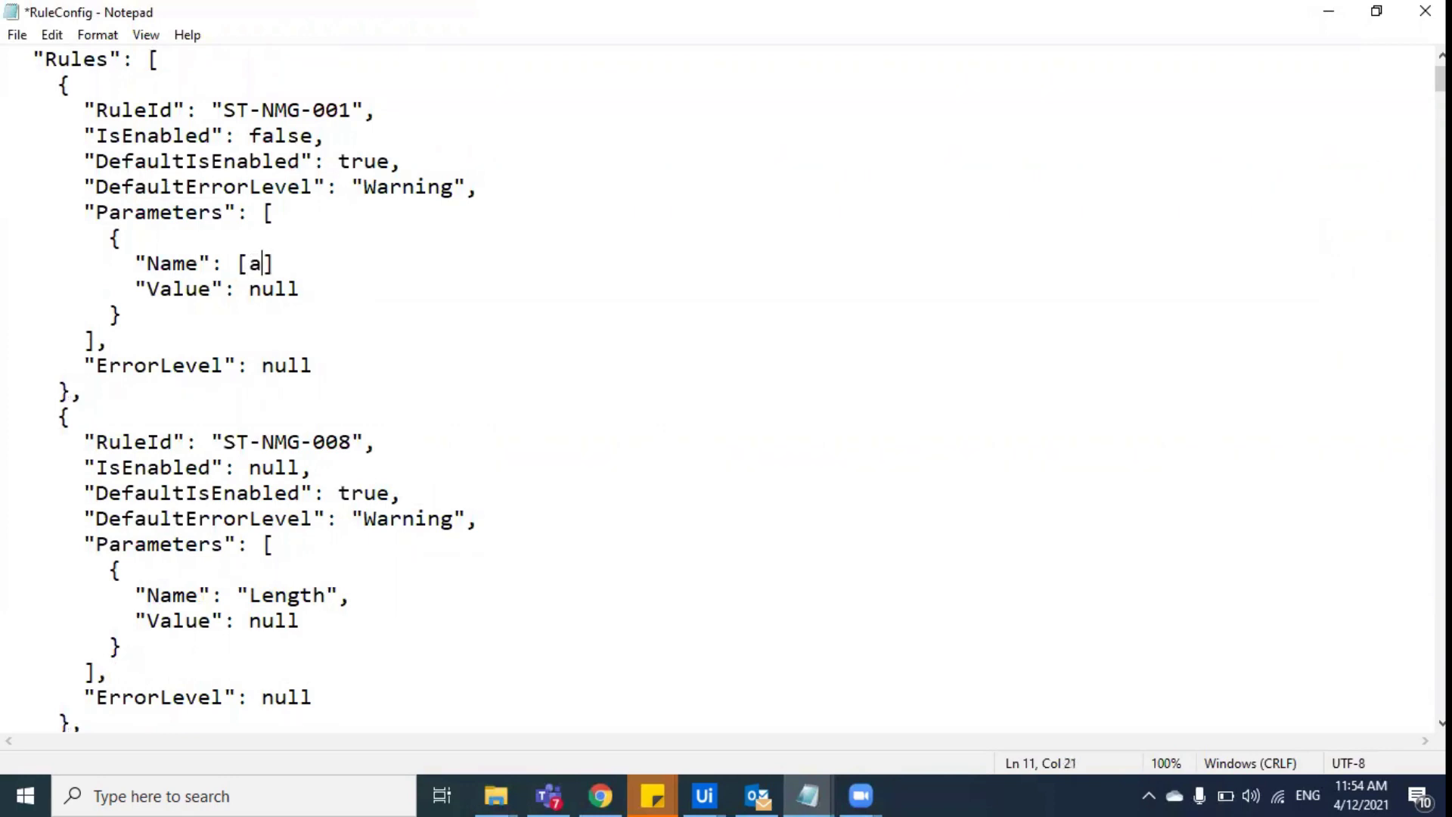
key("Right")
type("[0-9],")
left_click(638, 358)
Find rule UX-SEC-010 in RuleConfig and examine its IsEnabled and DefaultIsEnabled settings
scroll(639, 380, "down", 3)
scroll(640, 380, "down", 20)
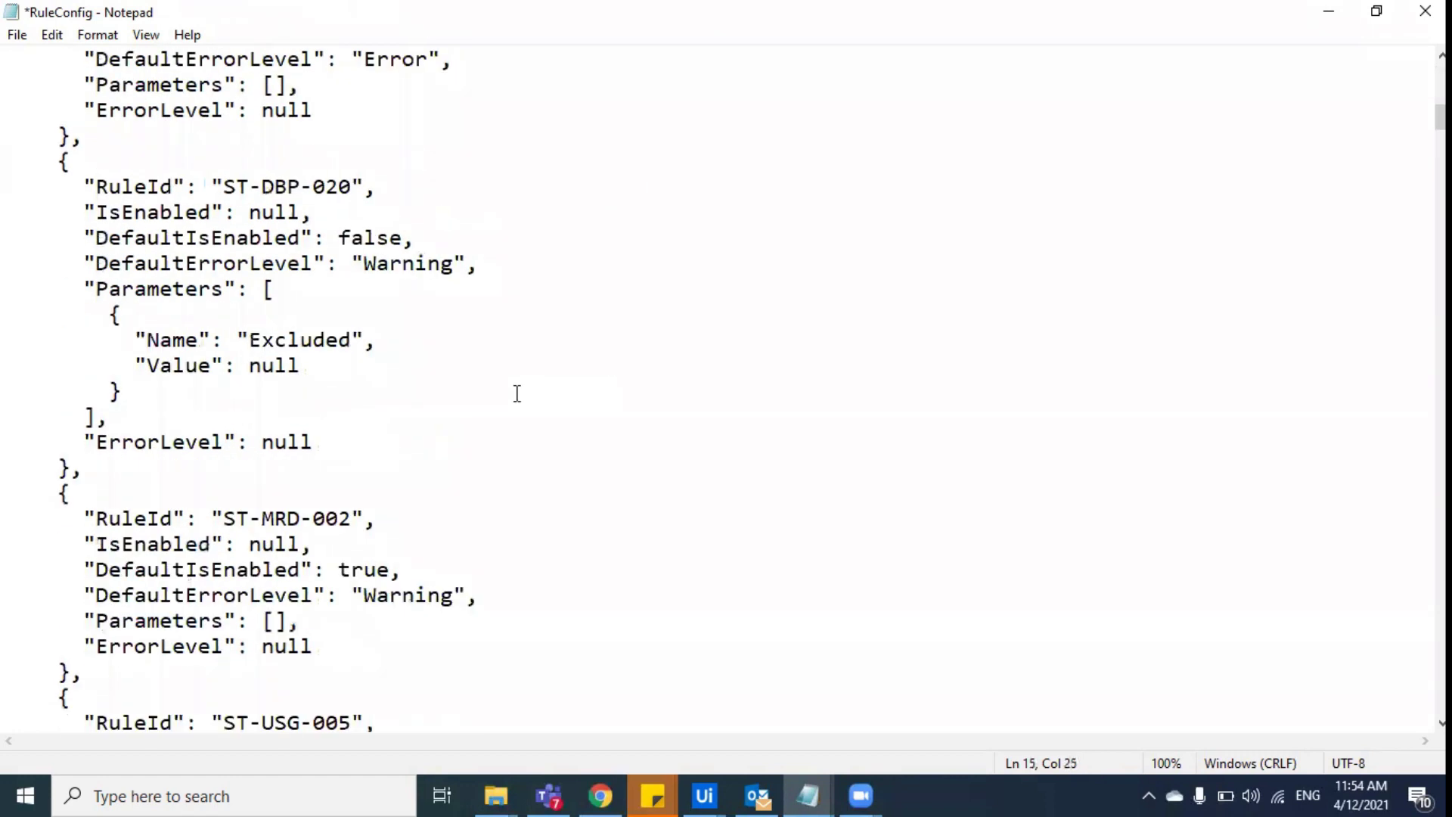
scroll(673, 406, "down", 16)
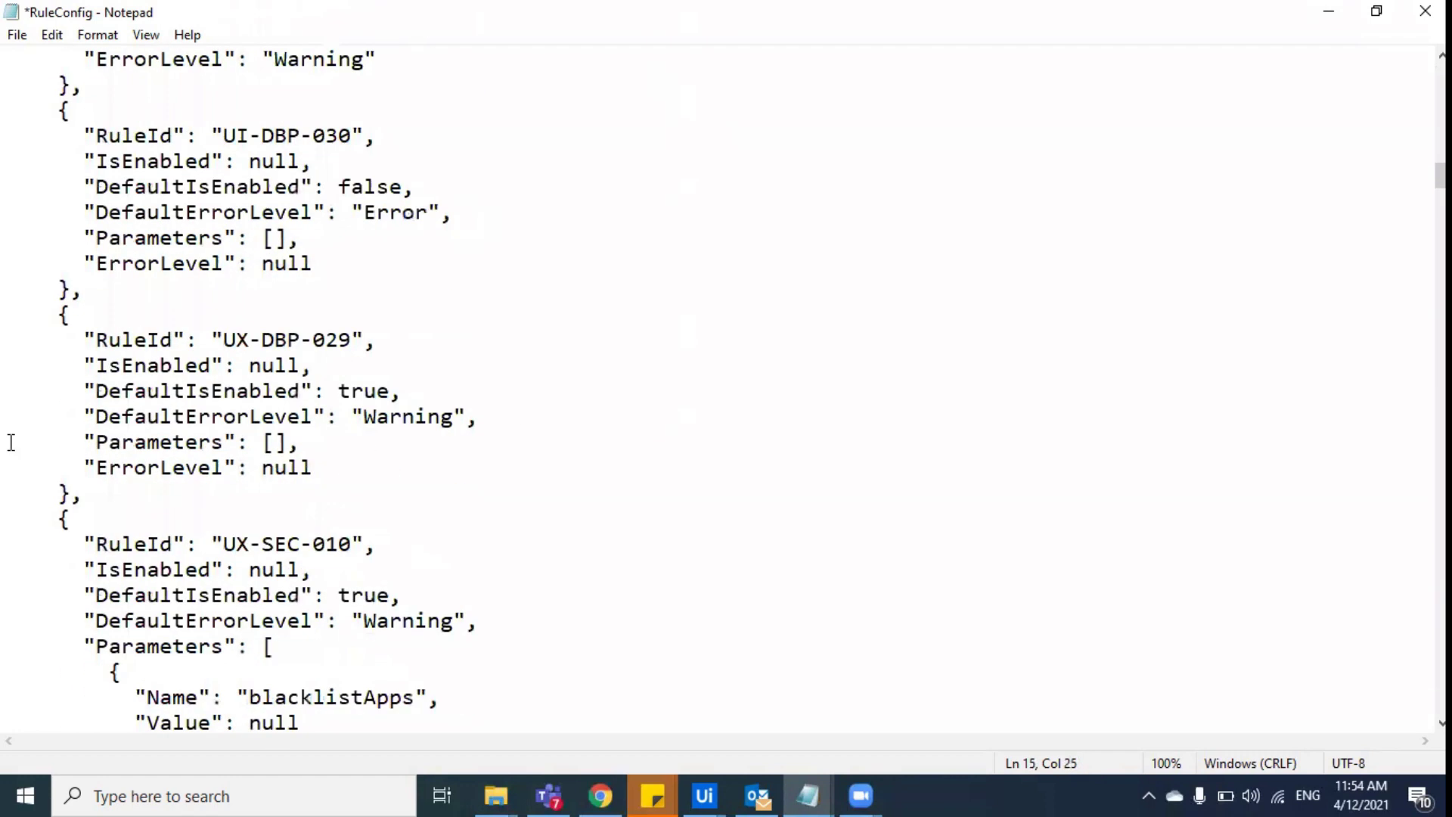
scroll(348, 401, "up", 4)
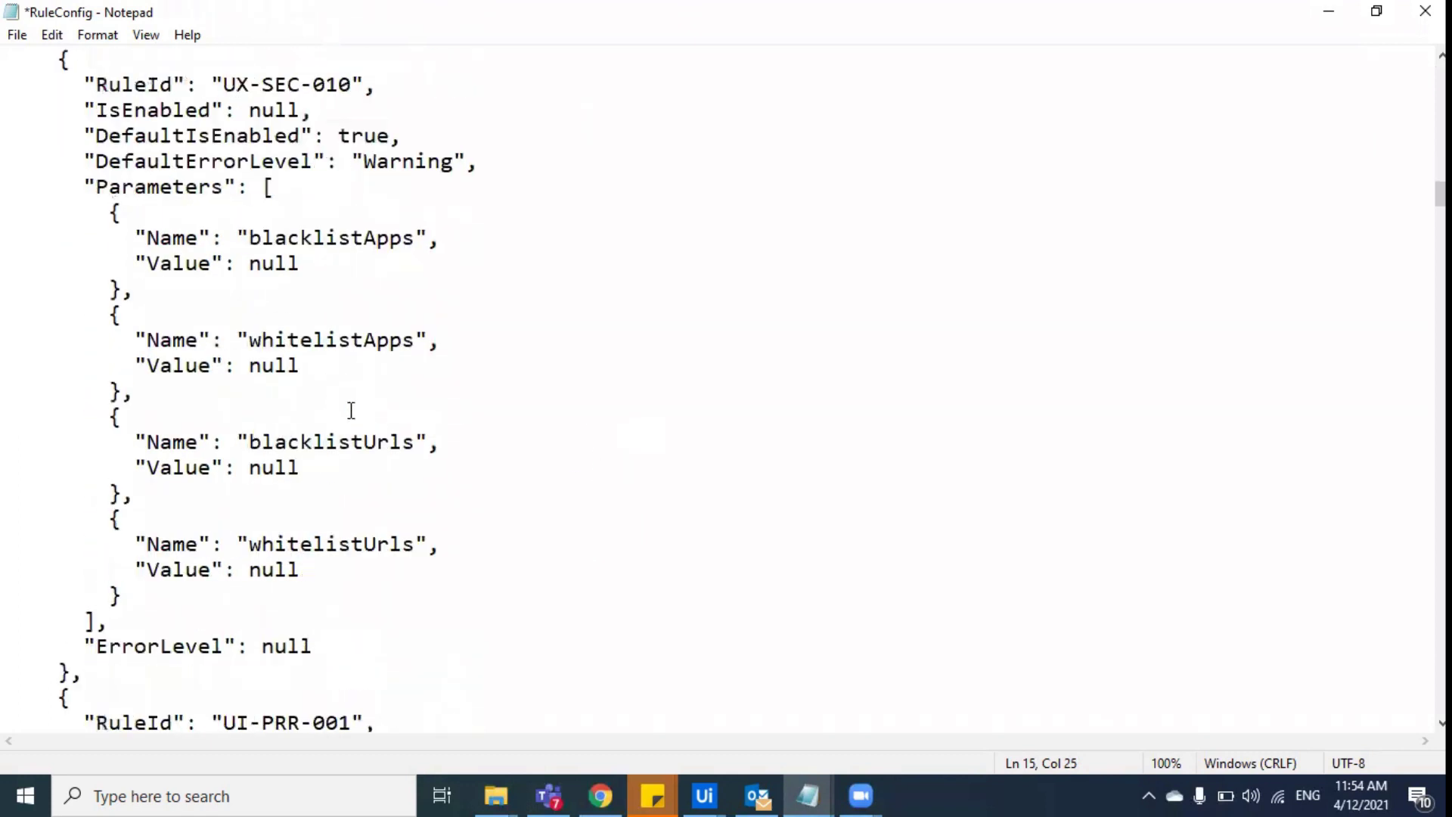
left_click_drag(301, 339, 252, 341)
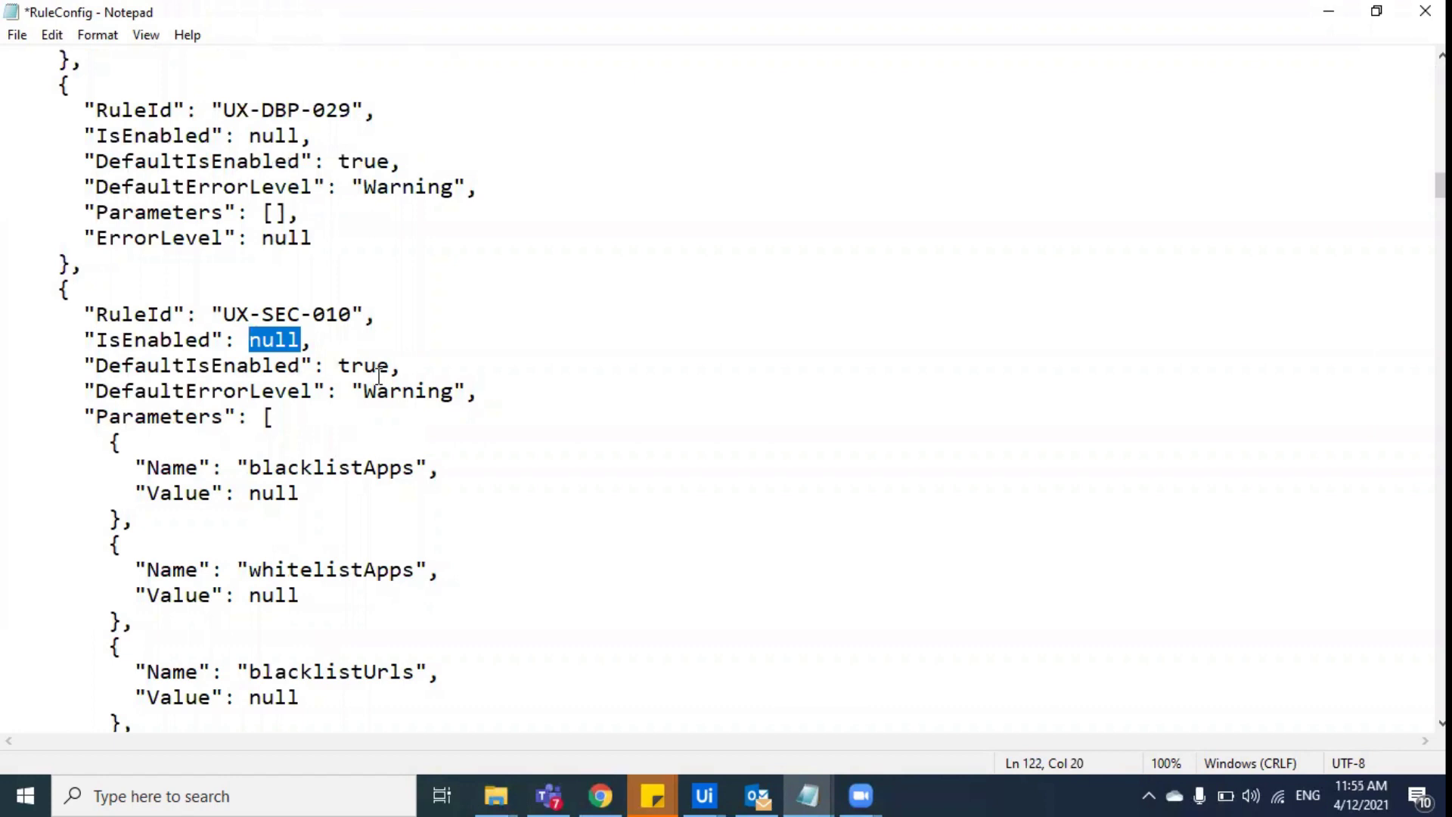
double_click(239, 370)
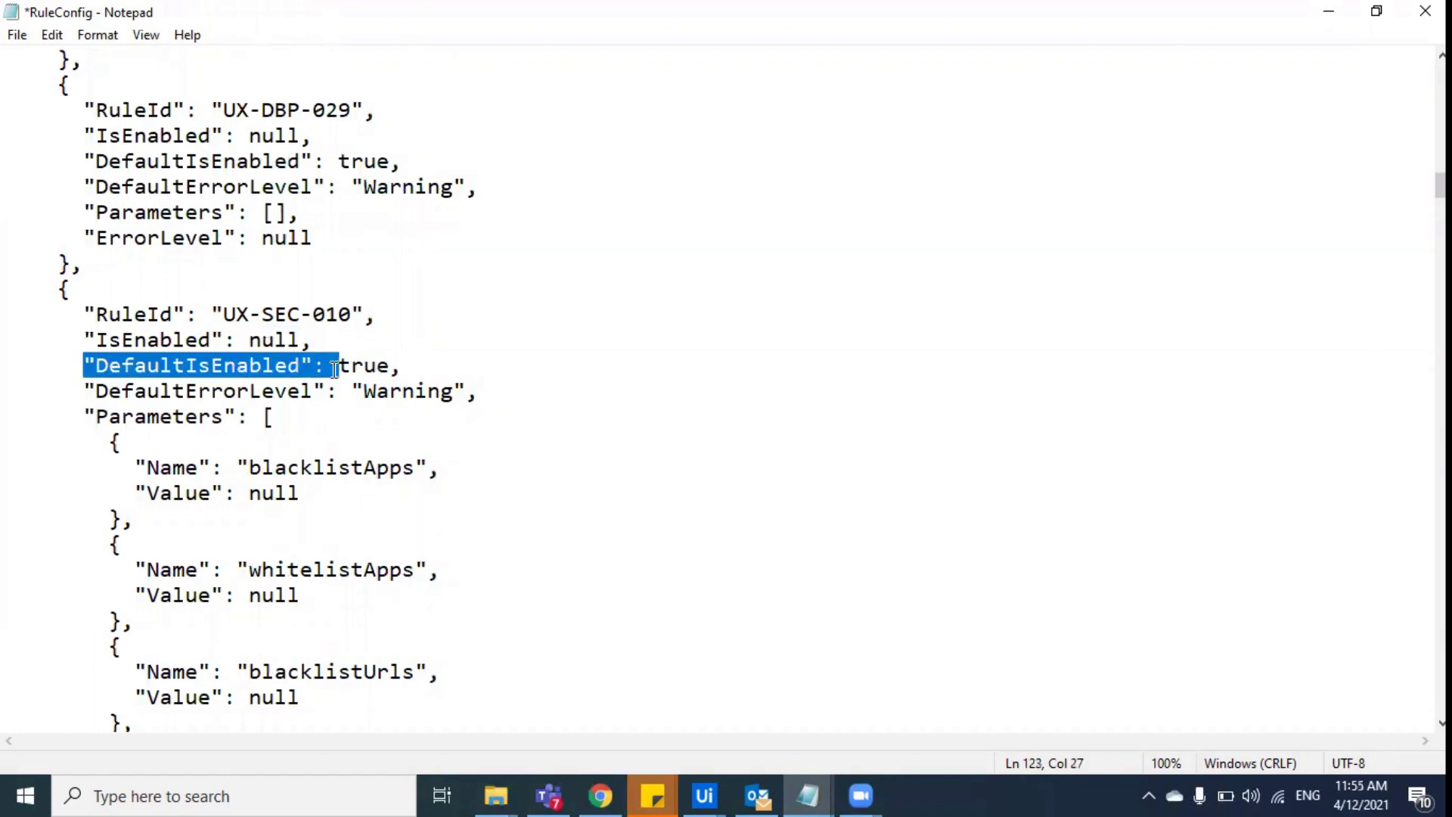
double_click(371, 366)
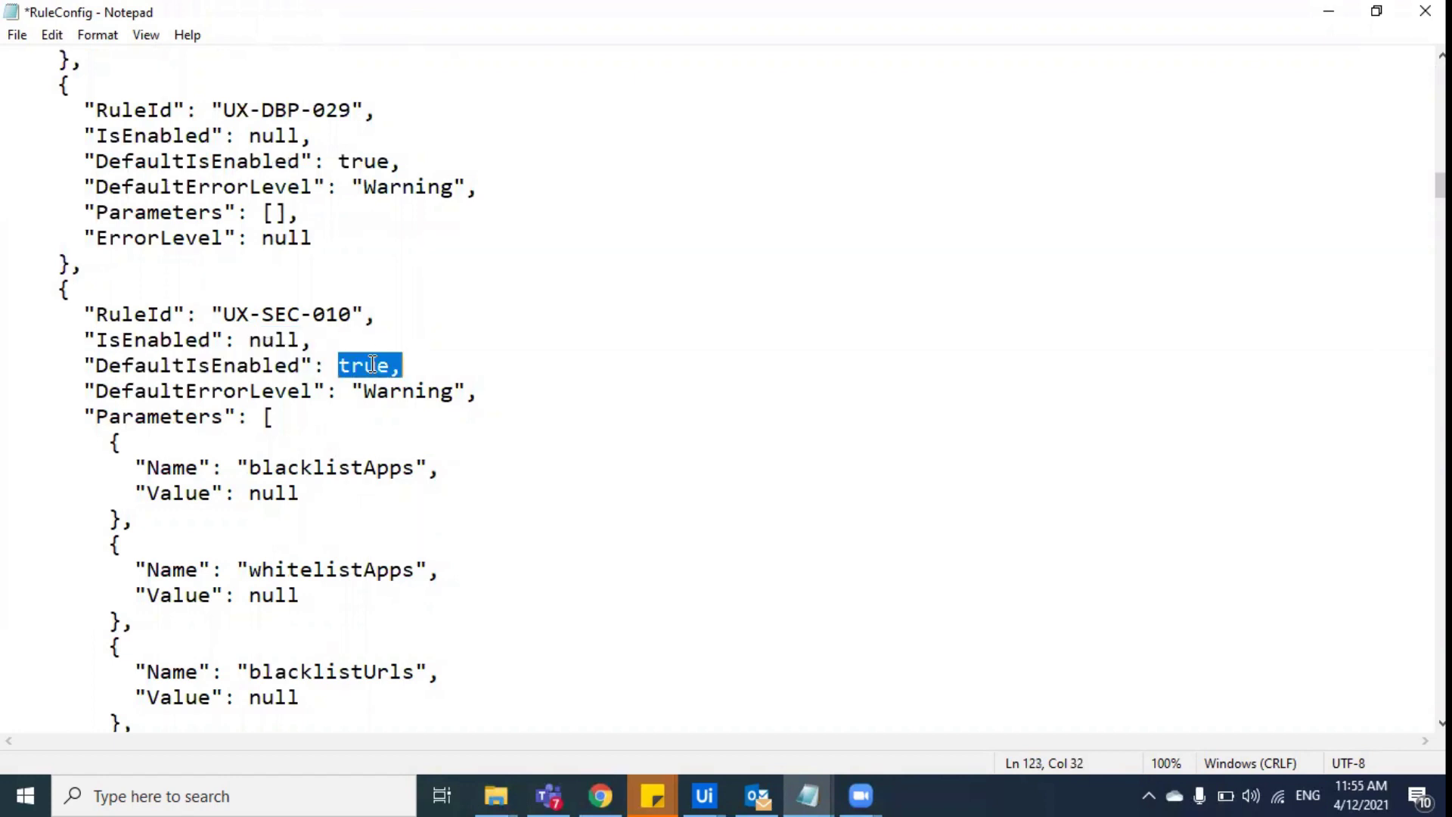
double_click(280, 339)
left_click(280, 339)
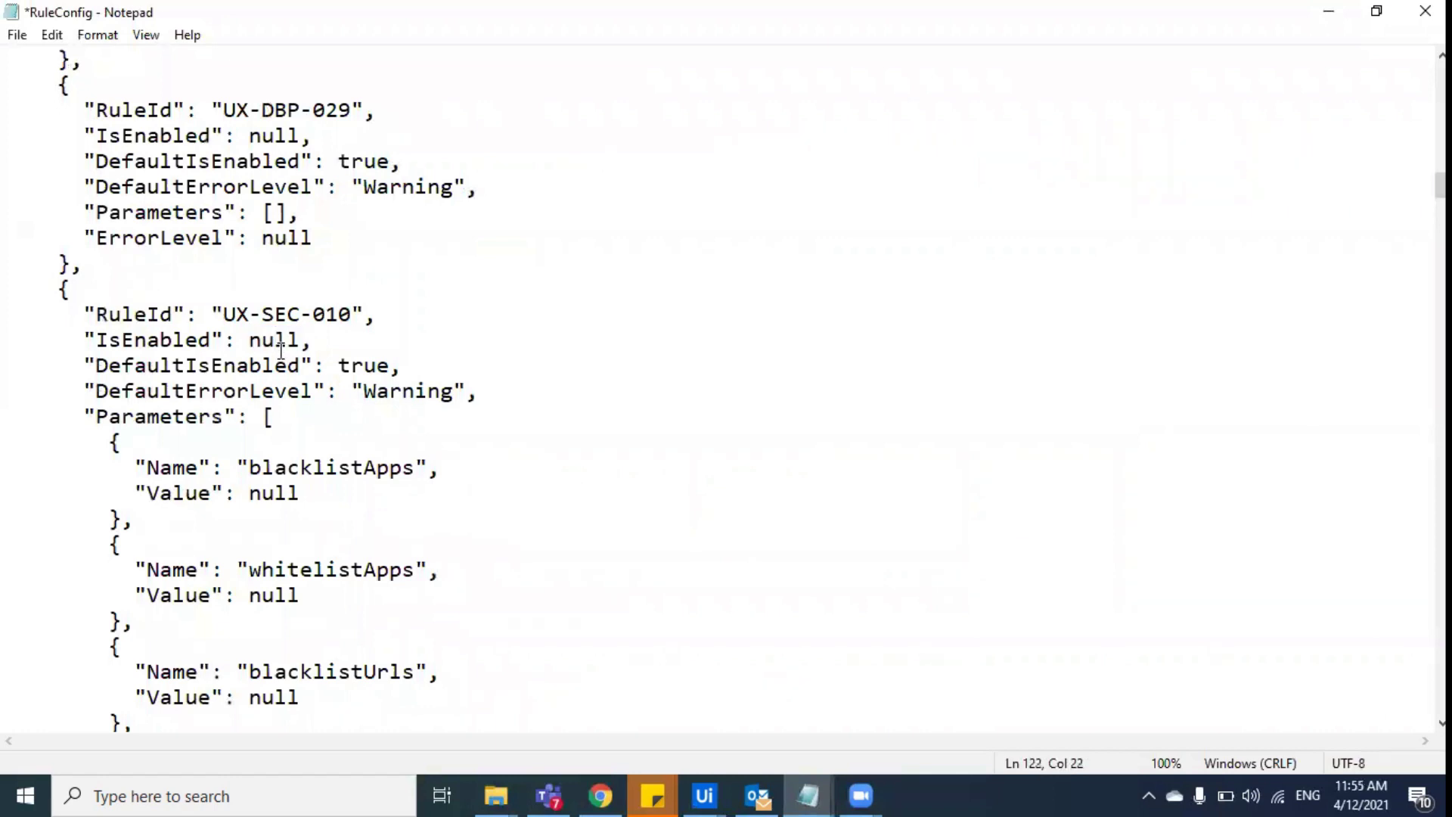
Examine the DefaultErrorLevel of rule UX-SEC-010 and its blacklist and whitelist parameters
left_click(418, 387)
double_click(419, 387)
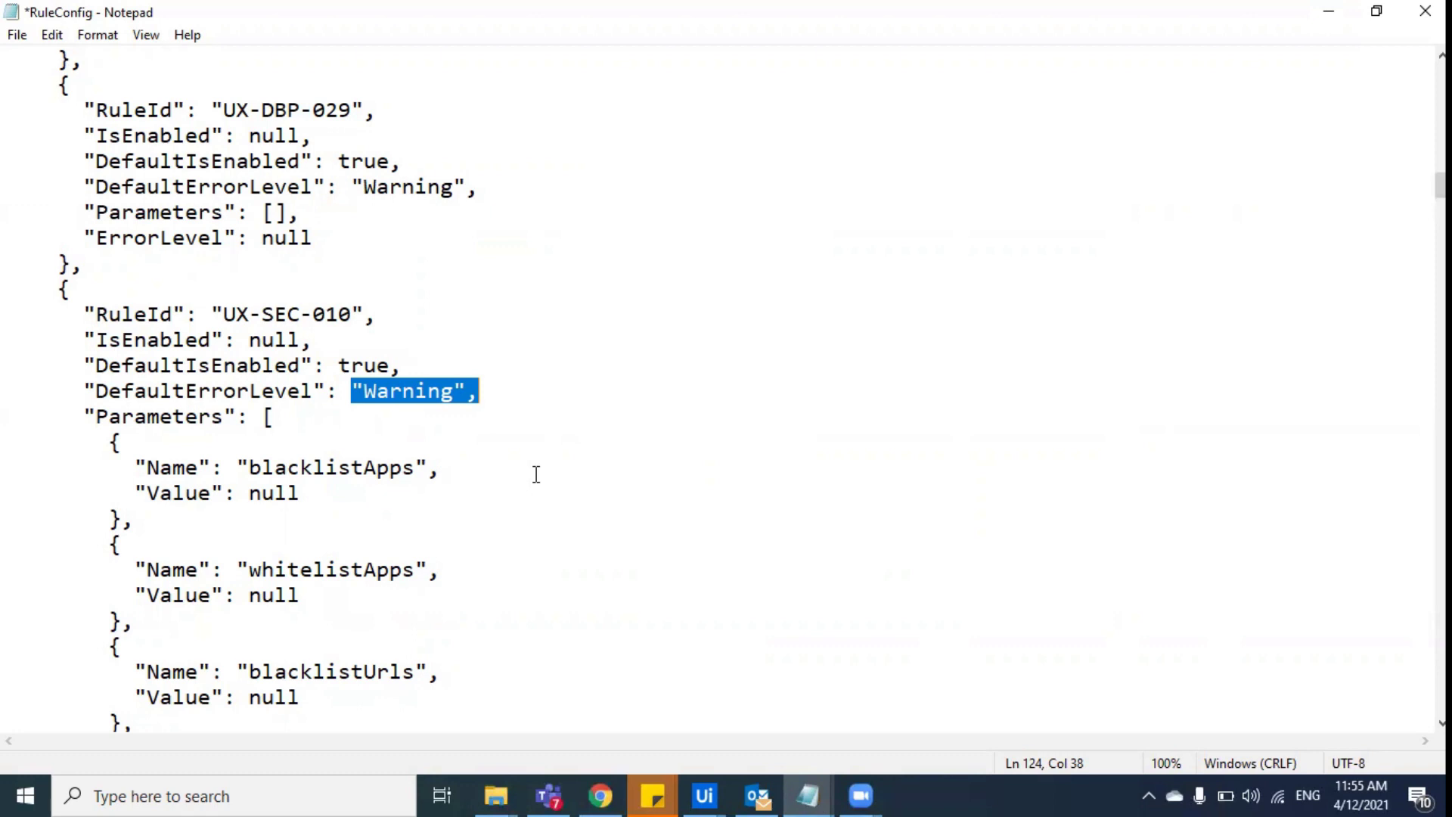
scroll(536, 474, "down", 7)
left_click_drag(239, 161, 518, 674)
left_click(713, 570)
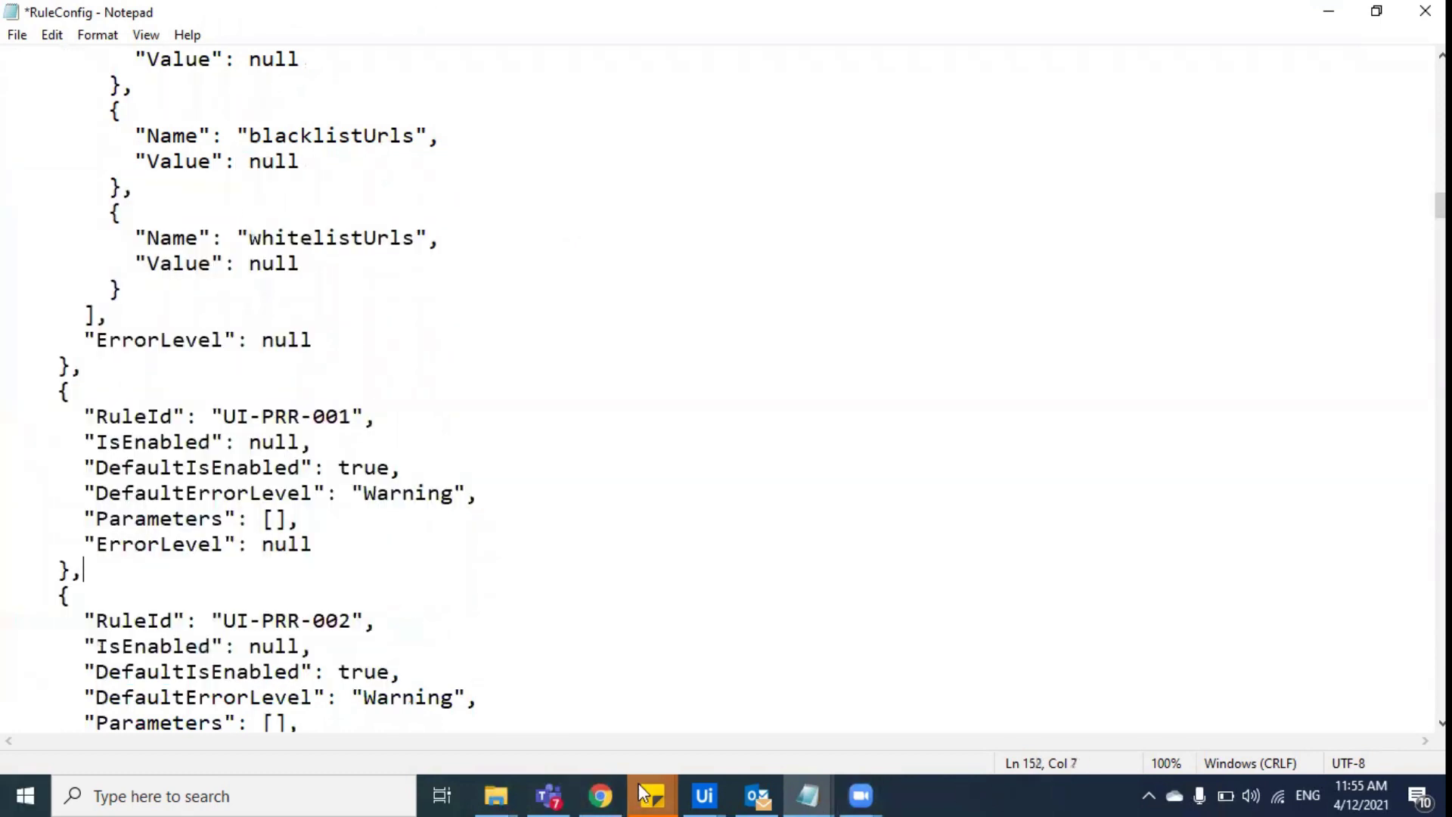
Switch to the BlankProcess project in UiPath Studio, check the Workflow Analyzer rules' Reset to default option, and close the settings
left_click(704, 795)
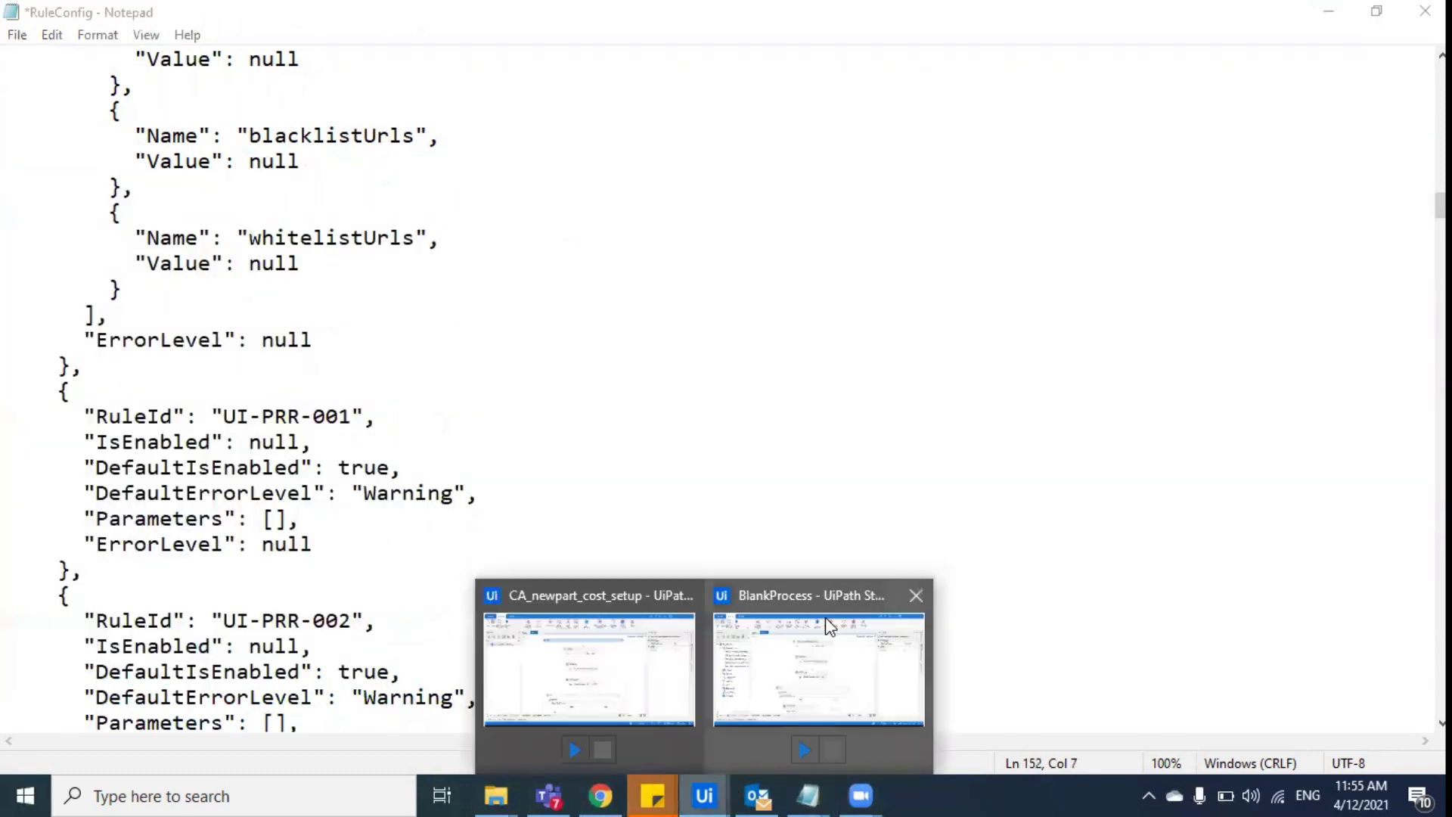
left_click(793, 653)
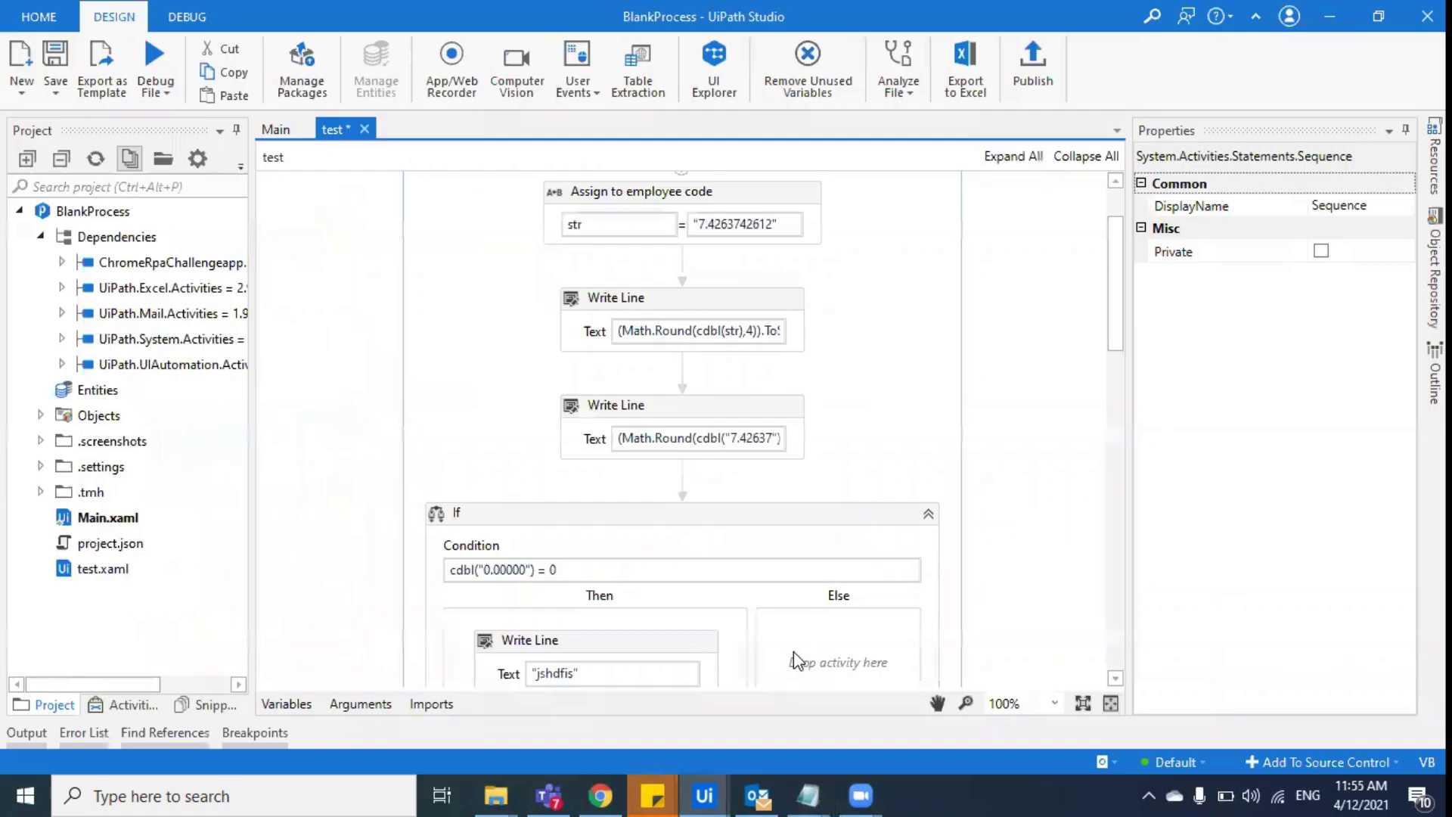
left_click(881, 101)
left_click(851, 198)
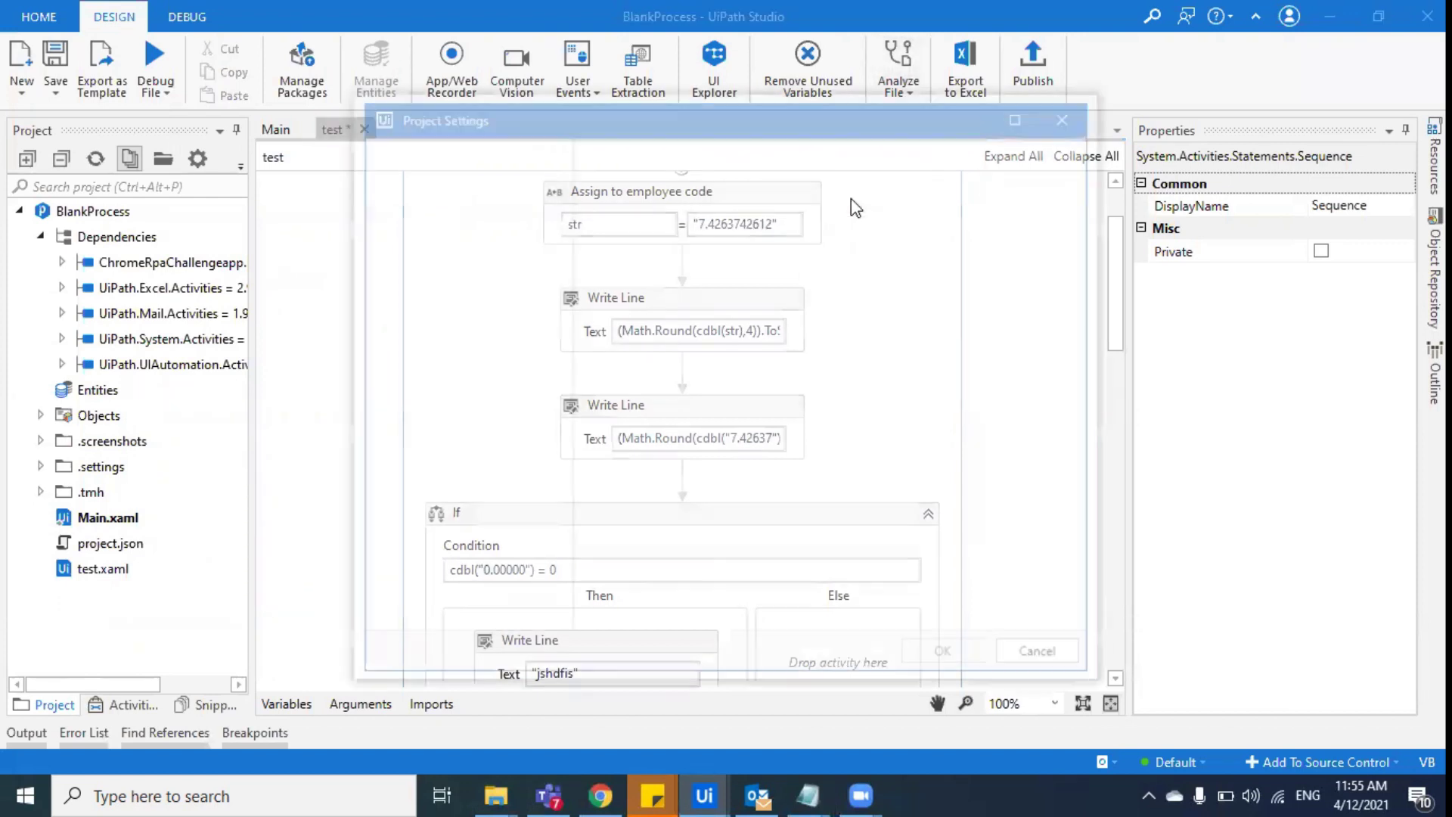
right_click(669, 276)
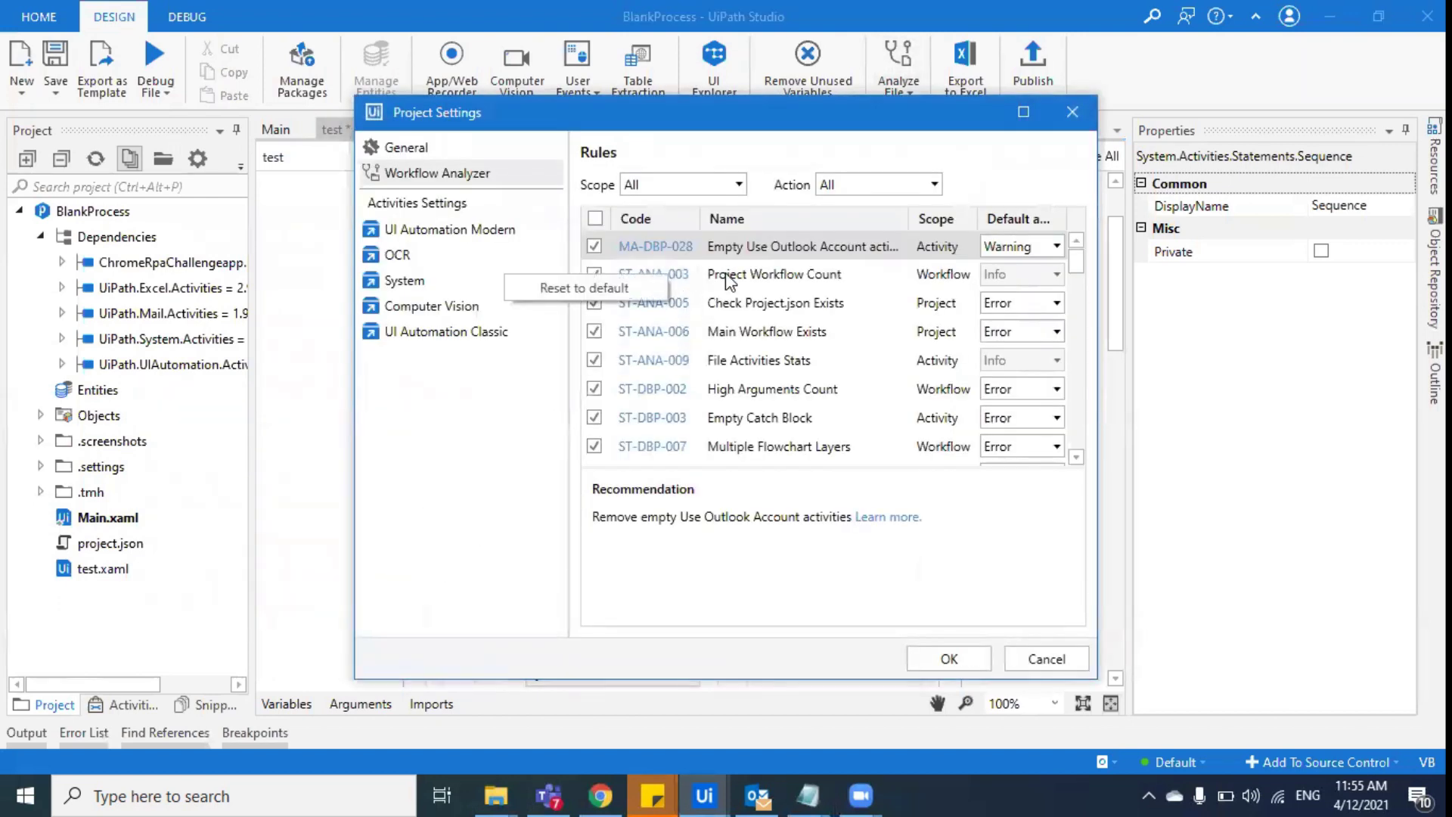
left_click(1070, 111)
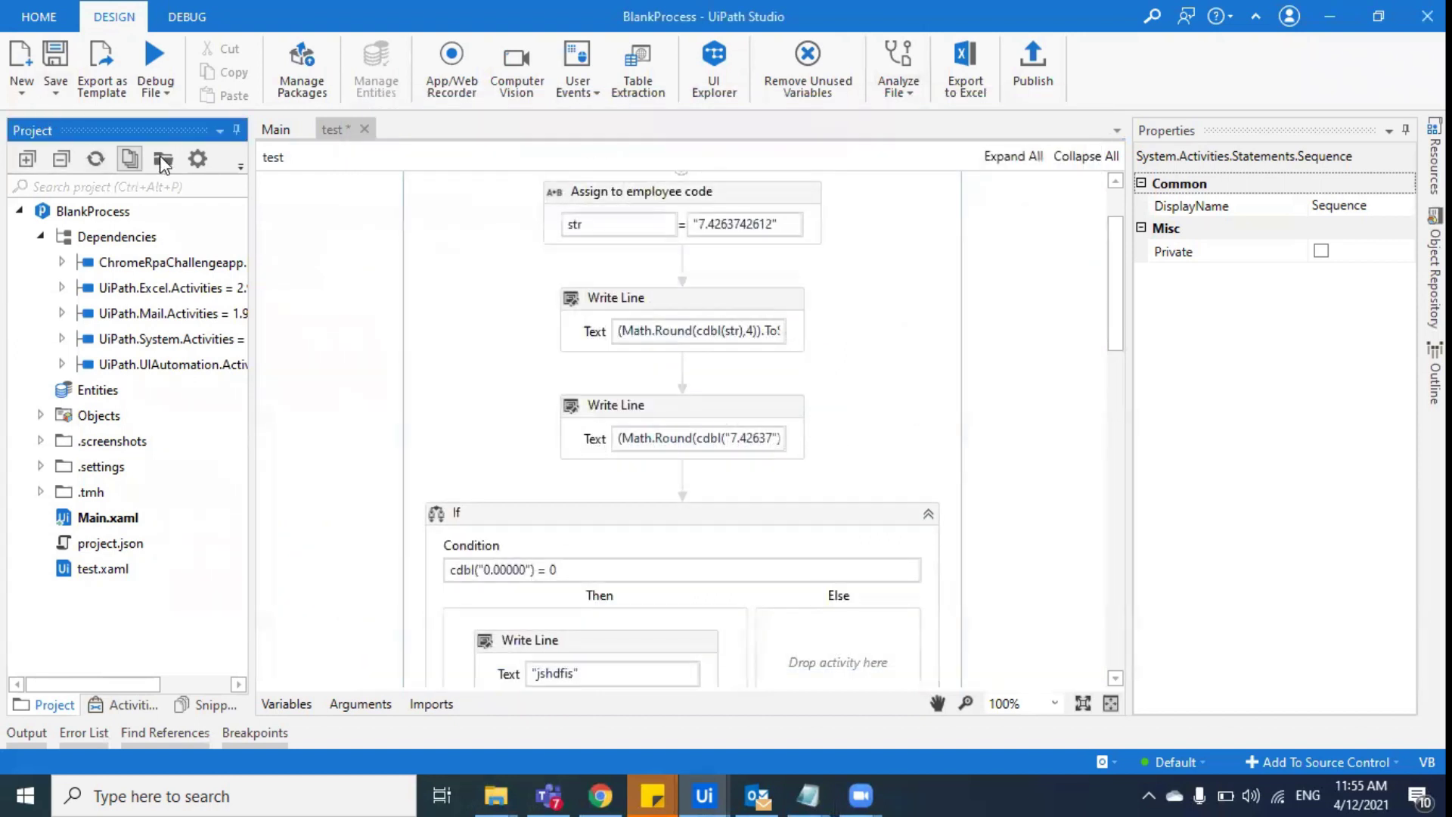
Review the Workflow Analyzer and General pages of the Project Settings, and leave without saving changes
left_click(197, 159)
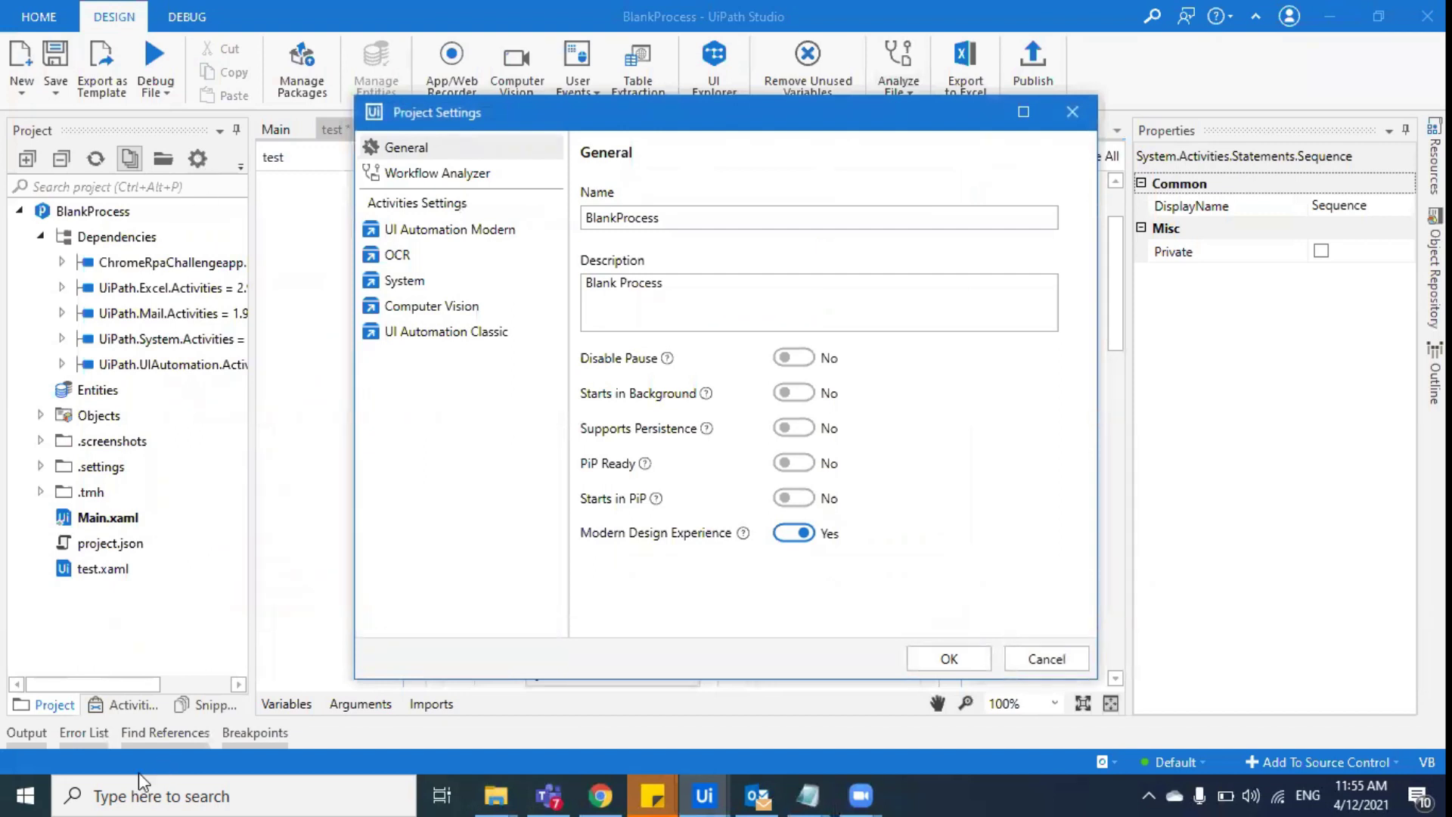
left_click(434, 174)
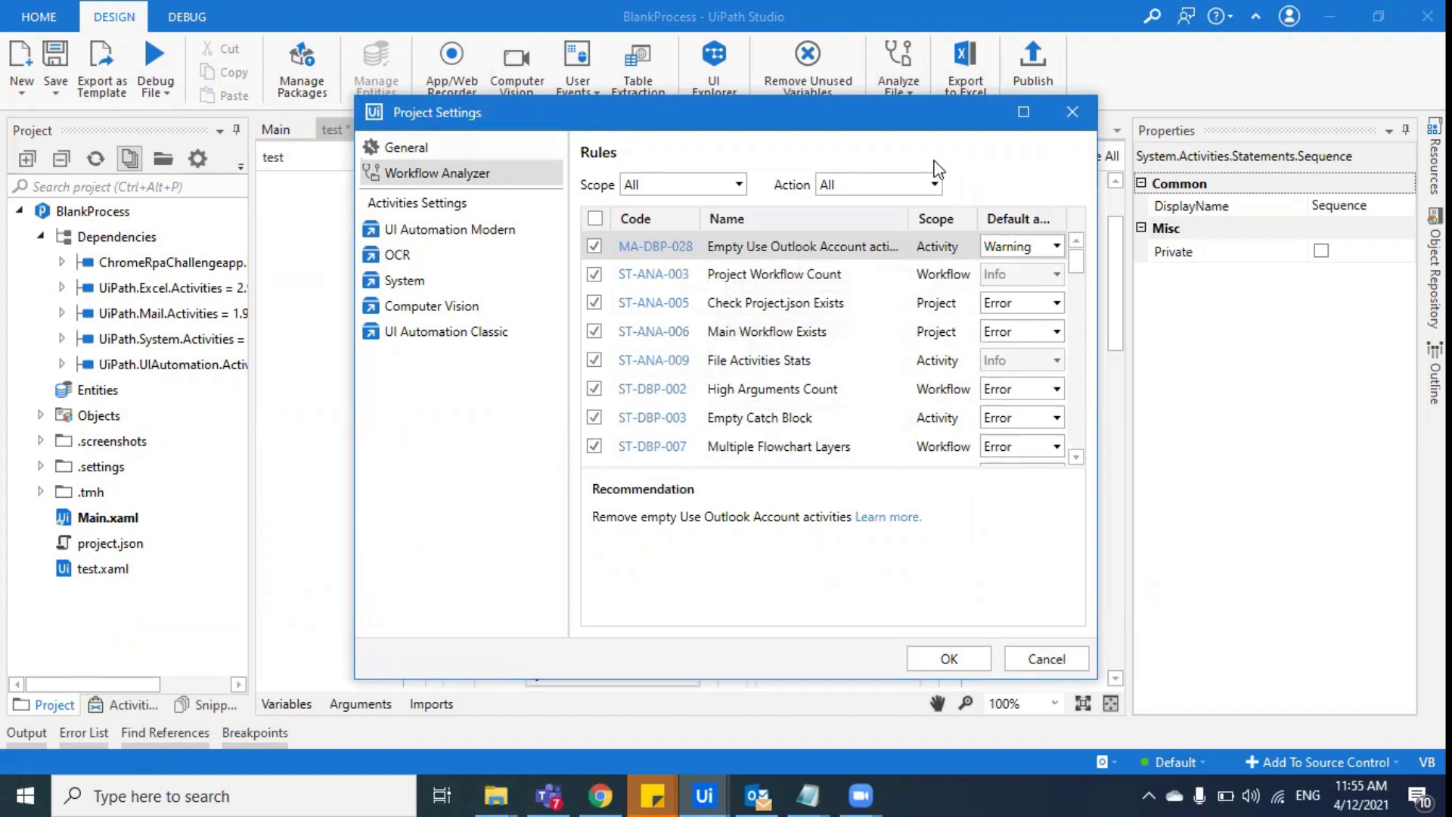
left_click(413, 147)
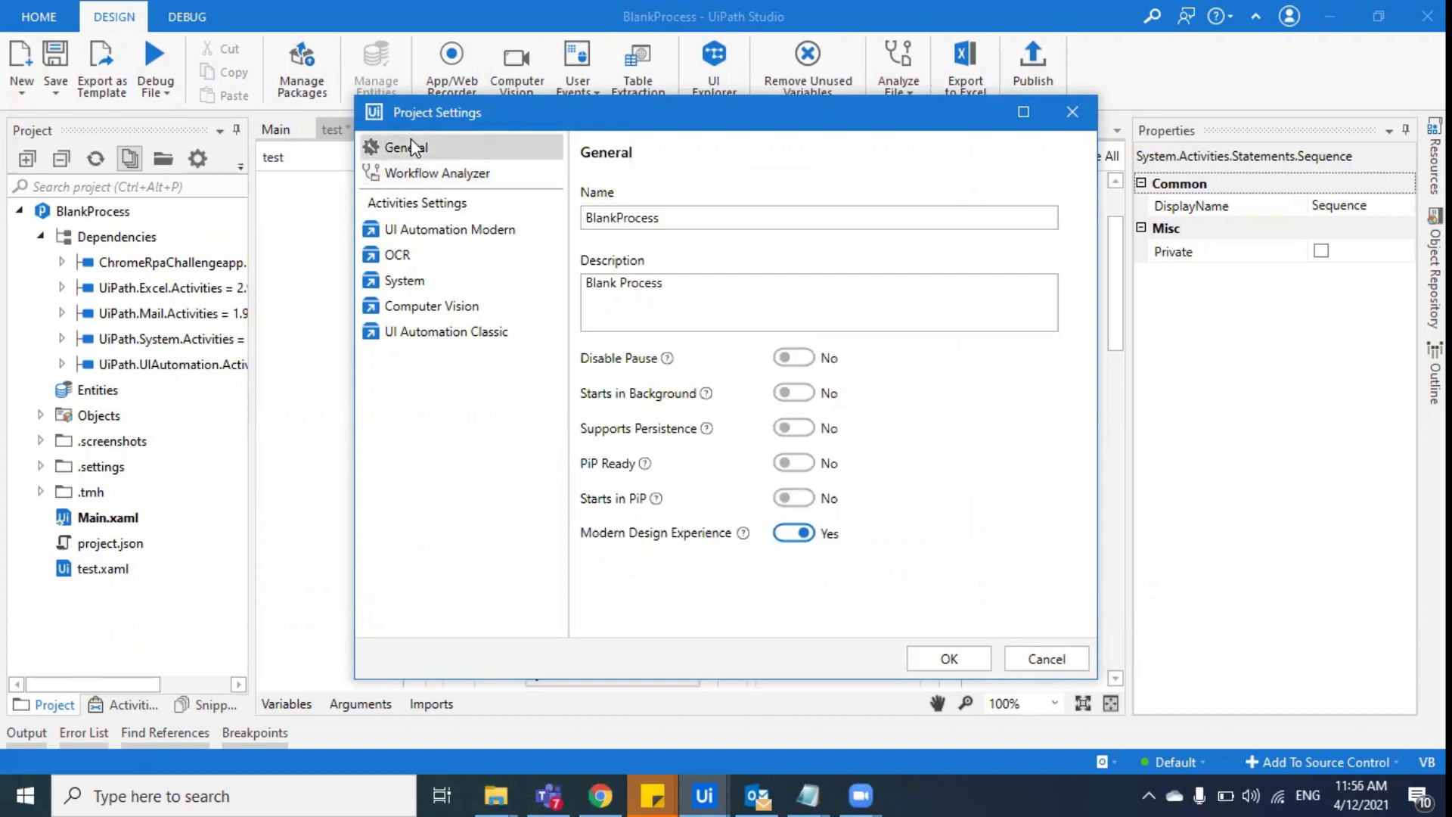
left_click(1045, 659)
Display the Design page of the Studio settings to find the analyzer enforcement options
left_click(41, 19)
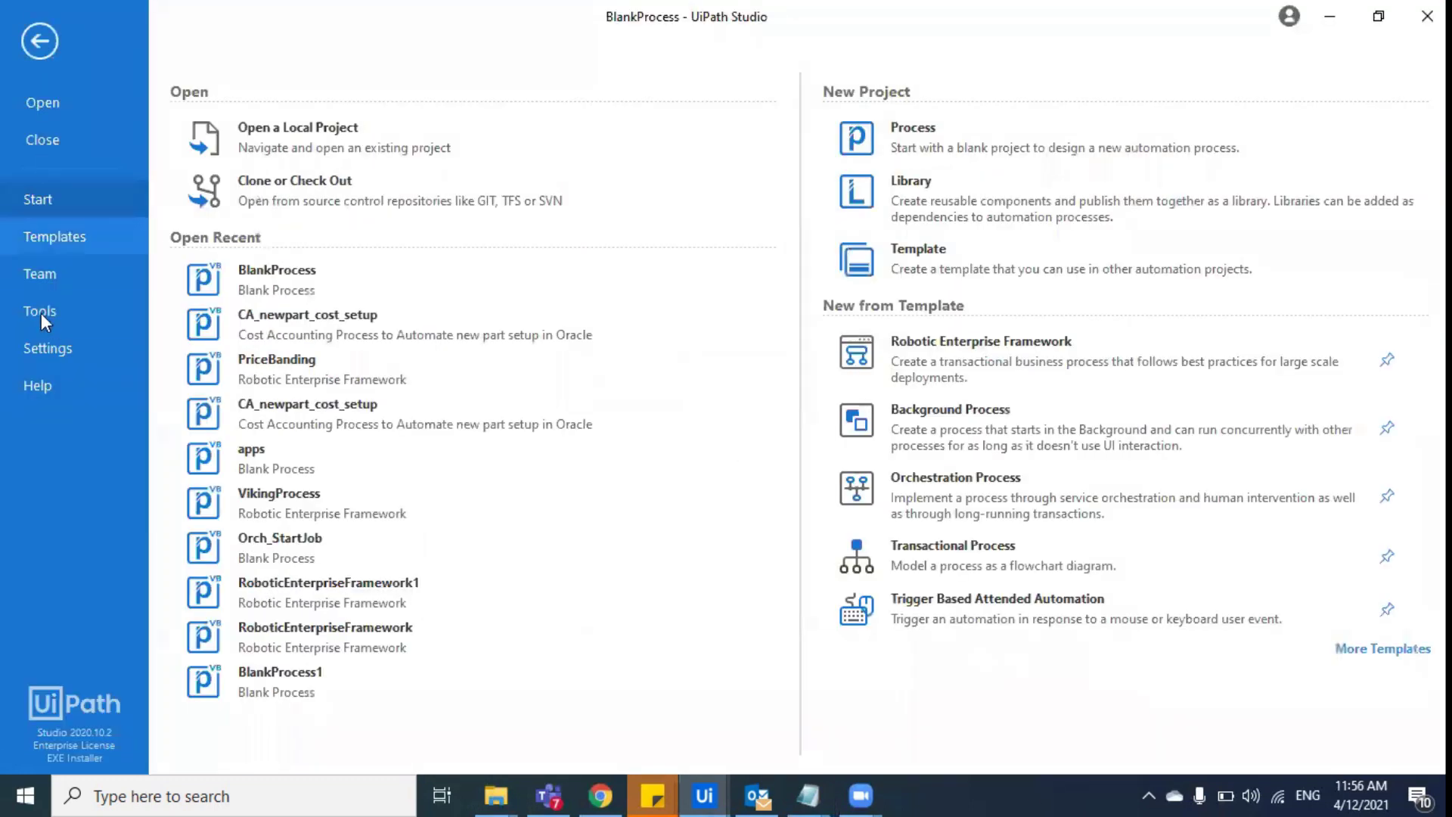
left_click(71, 347)
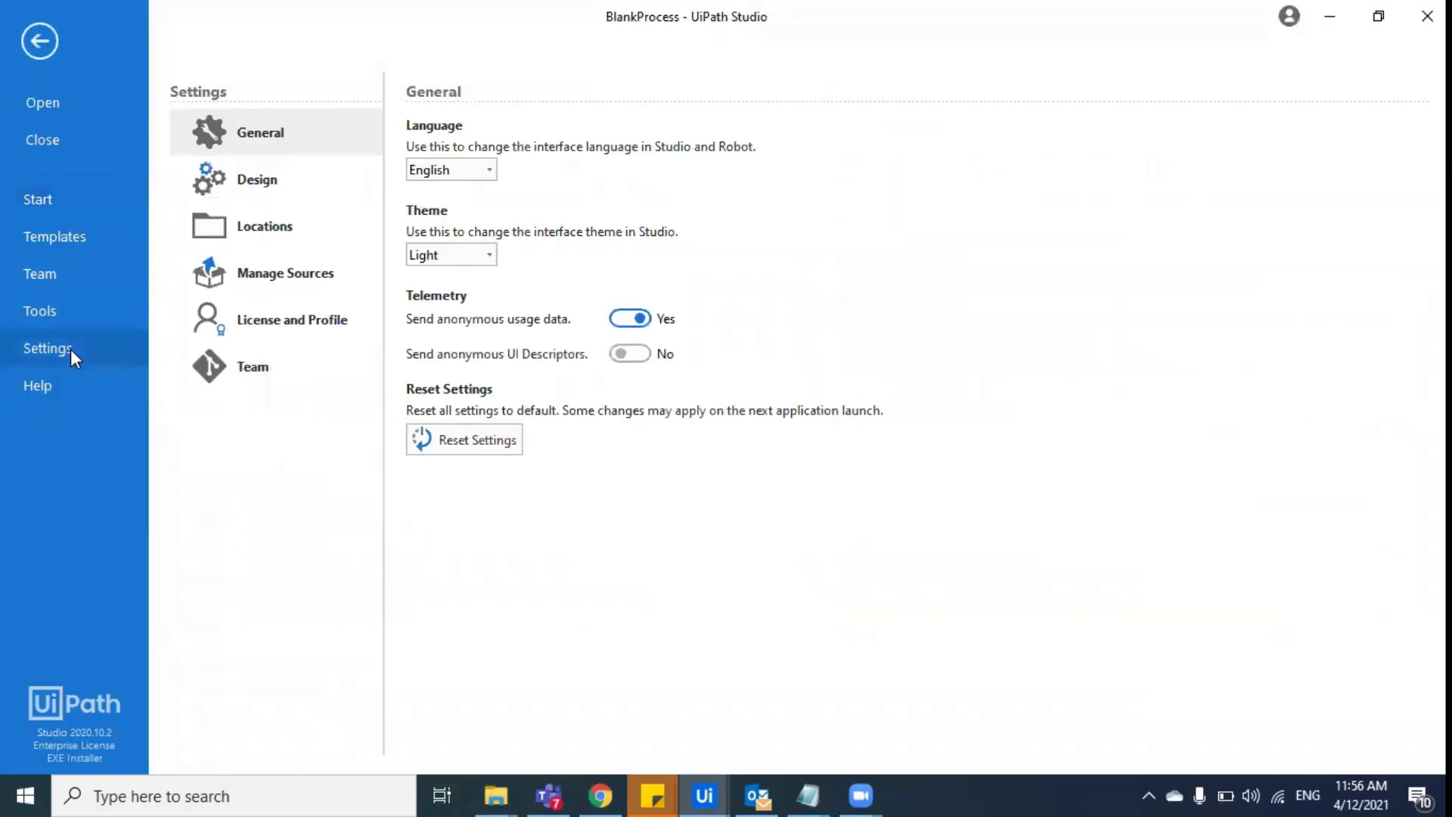
left_click(255, 195)
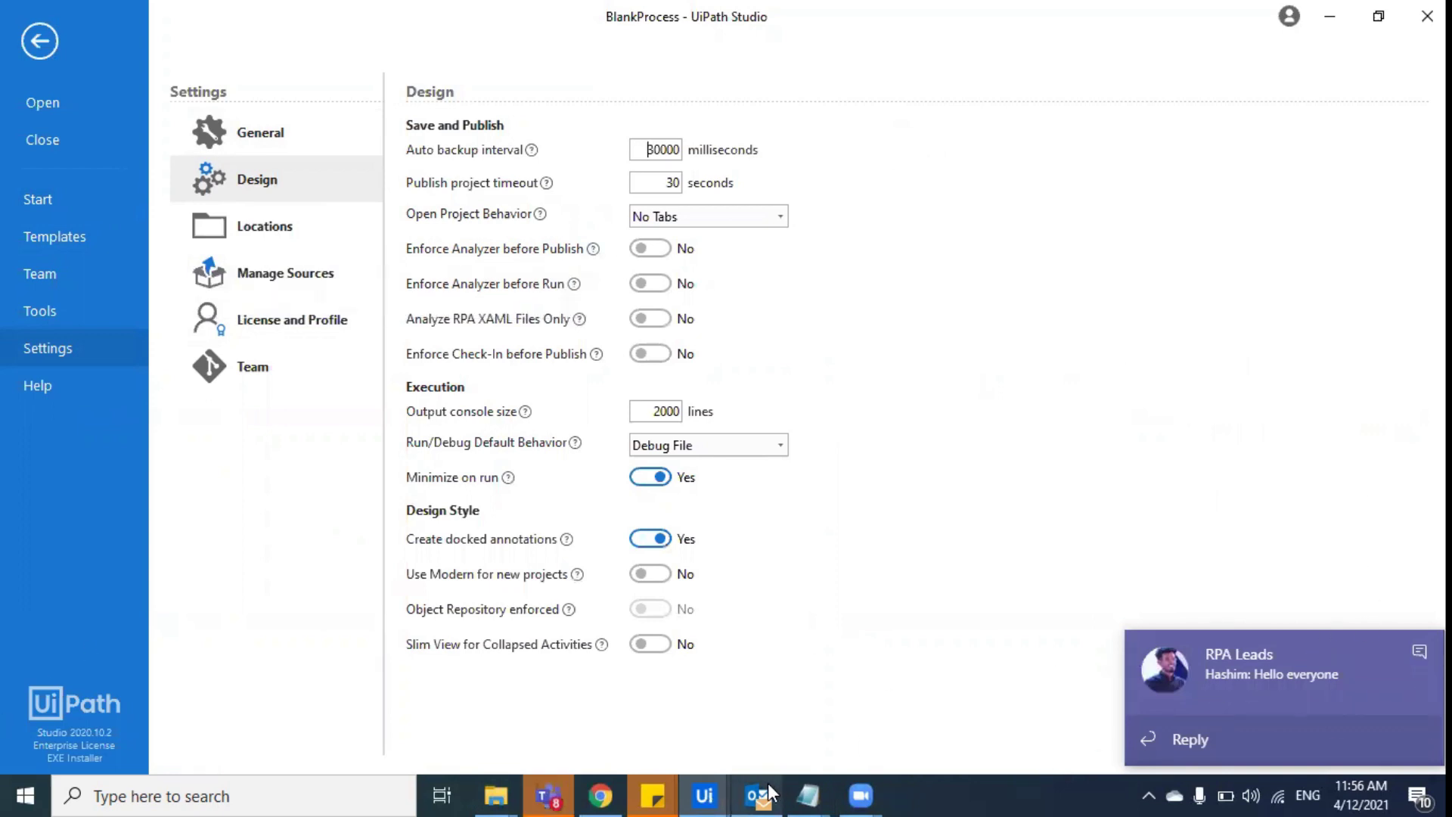
Close the Microsoft Teams window and dismiss the incoming chat notification
right_click(546, 790)
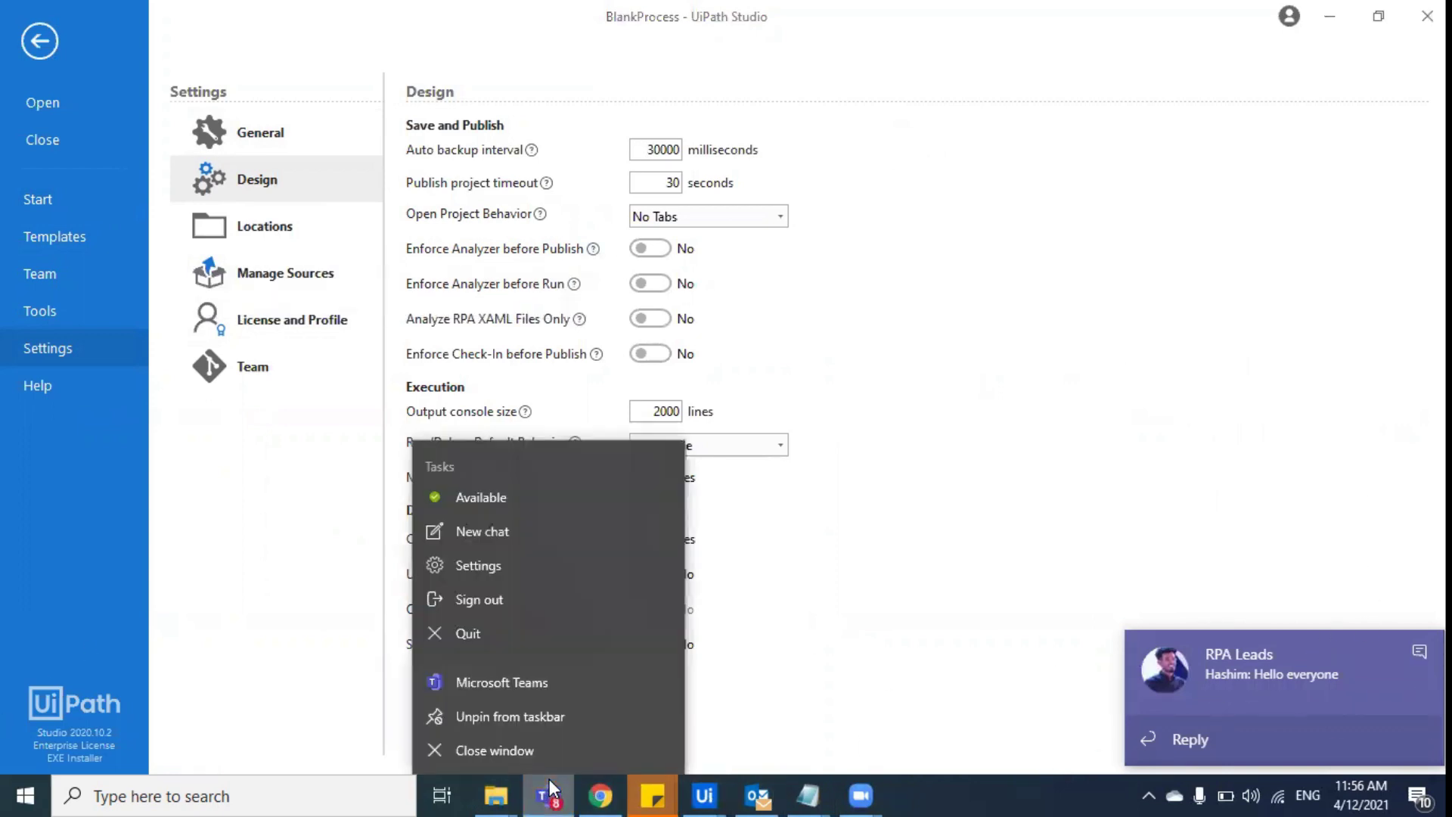
left_click(549, 748)
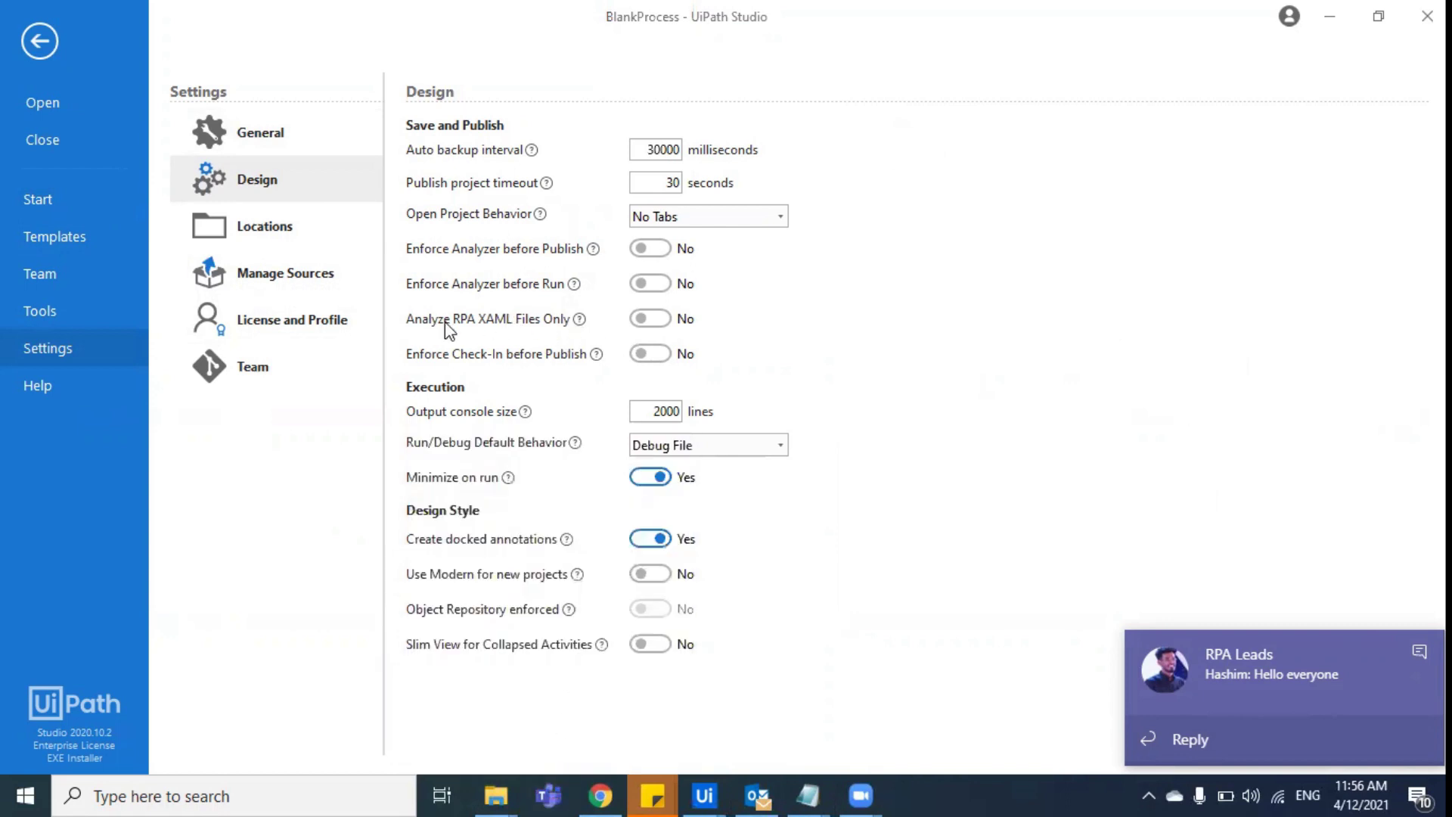
left_click(1412, 651)
left_click(1417, 652)
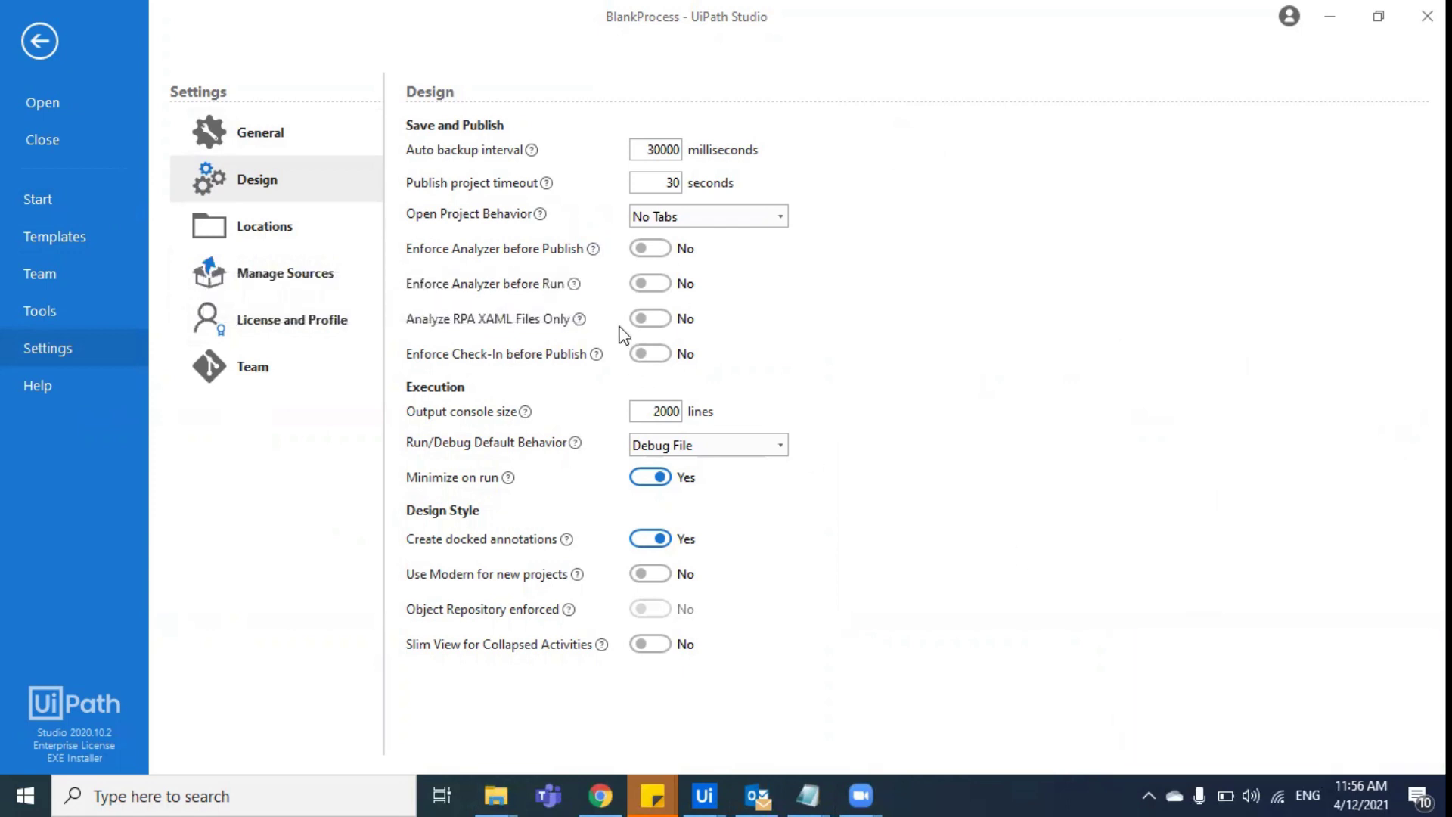
Check the Enforce Analyzer before Publish option in the Design settings, and return to the test workflow
left_click(648, 251)
left_click(667, 251)
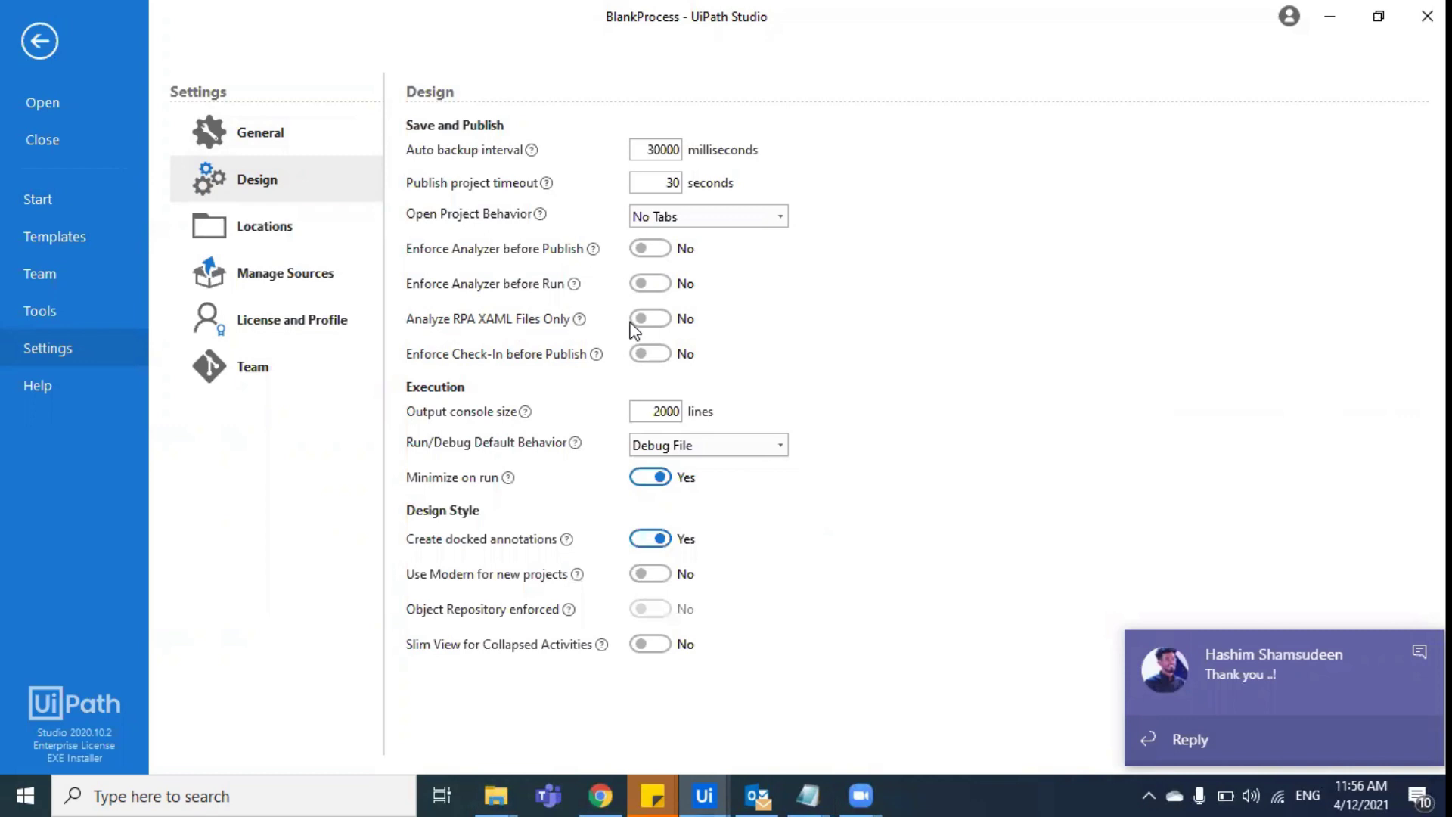
left_click(641, 250)
left_click(43, 50)
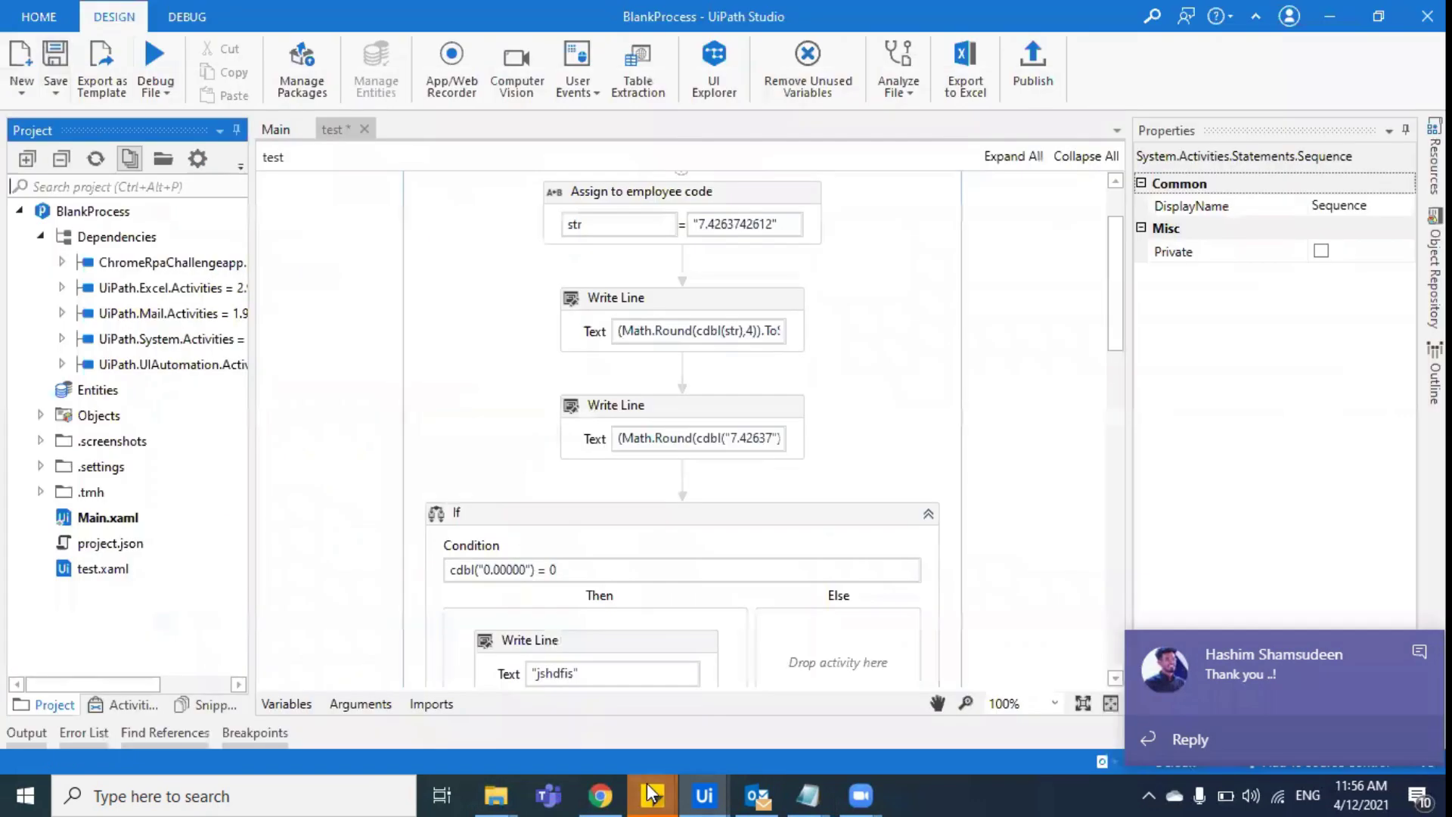
Switch to the Building Custom Rules page in Chrome, read its introduction and .NET Framework note, and dismiss the video's suggestions
left_click(596, 792)
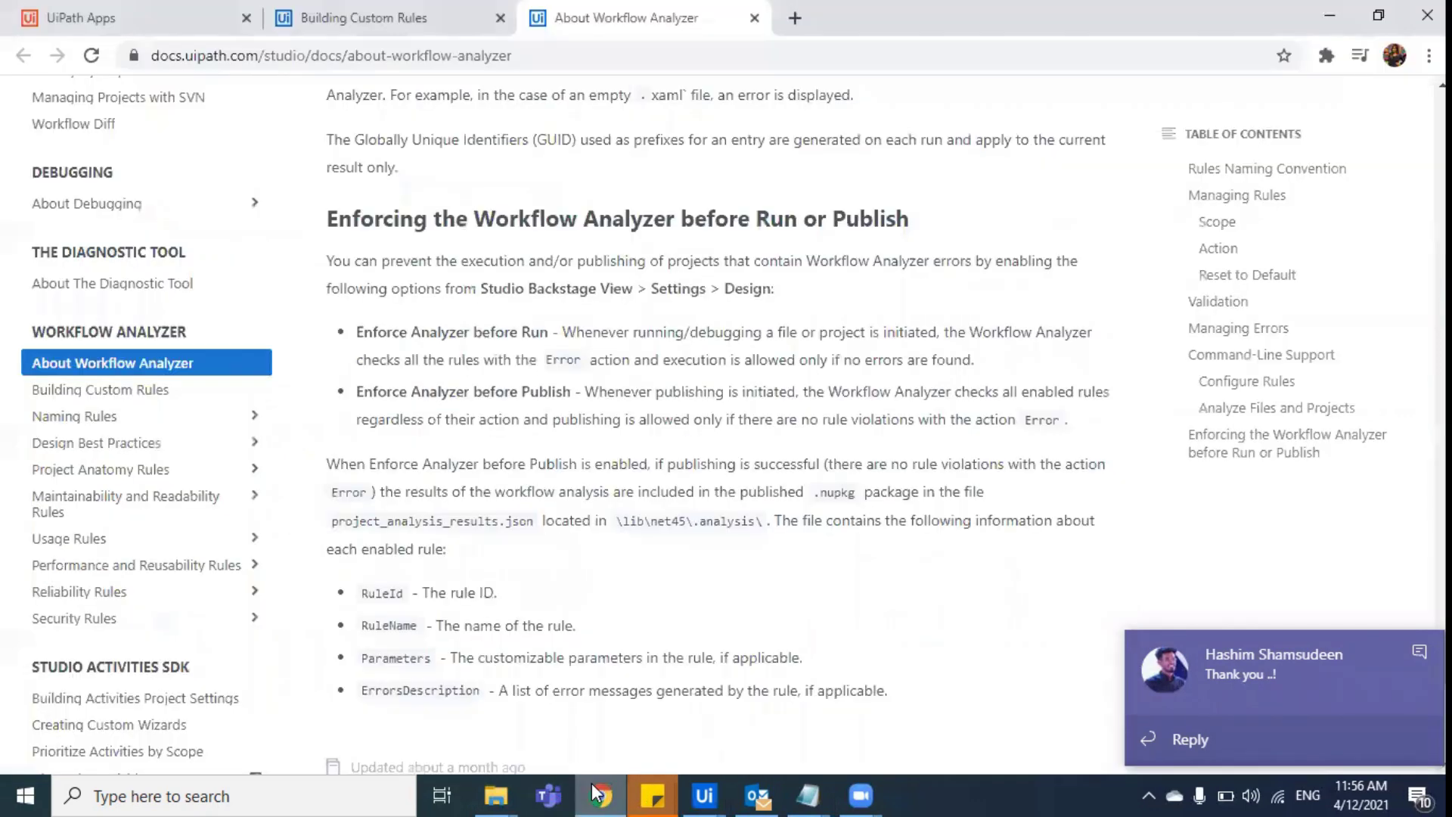
left_click(370, 21)
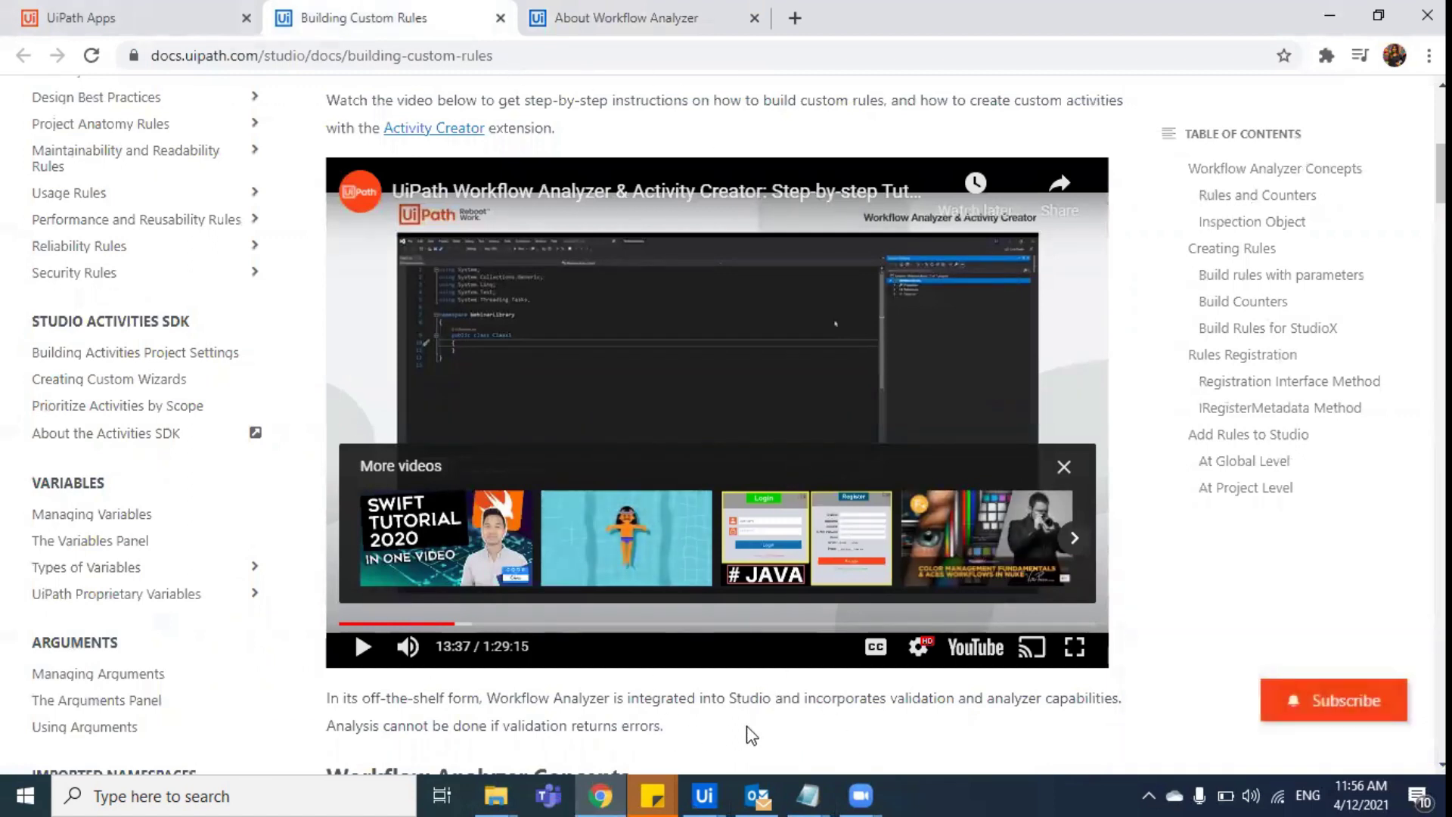
scroll(747, 726, "up", 2)
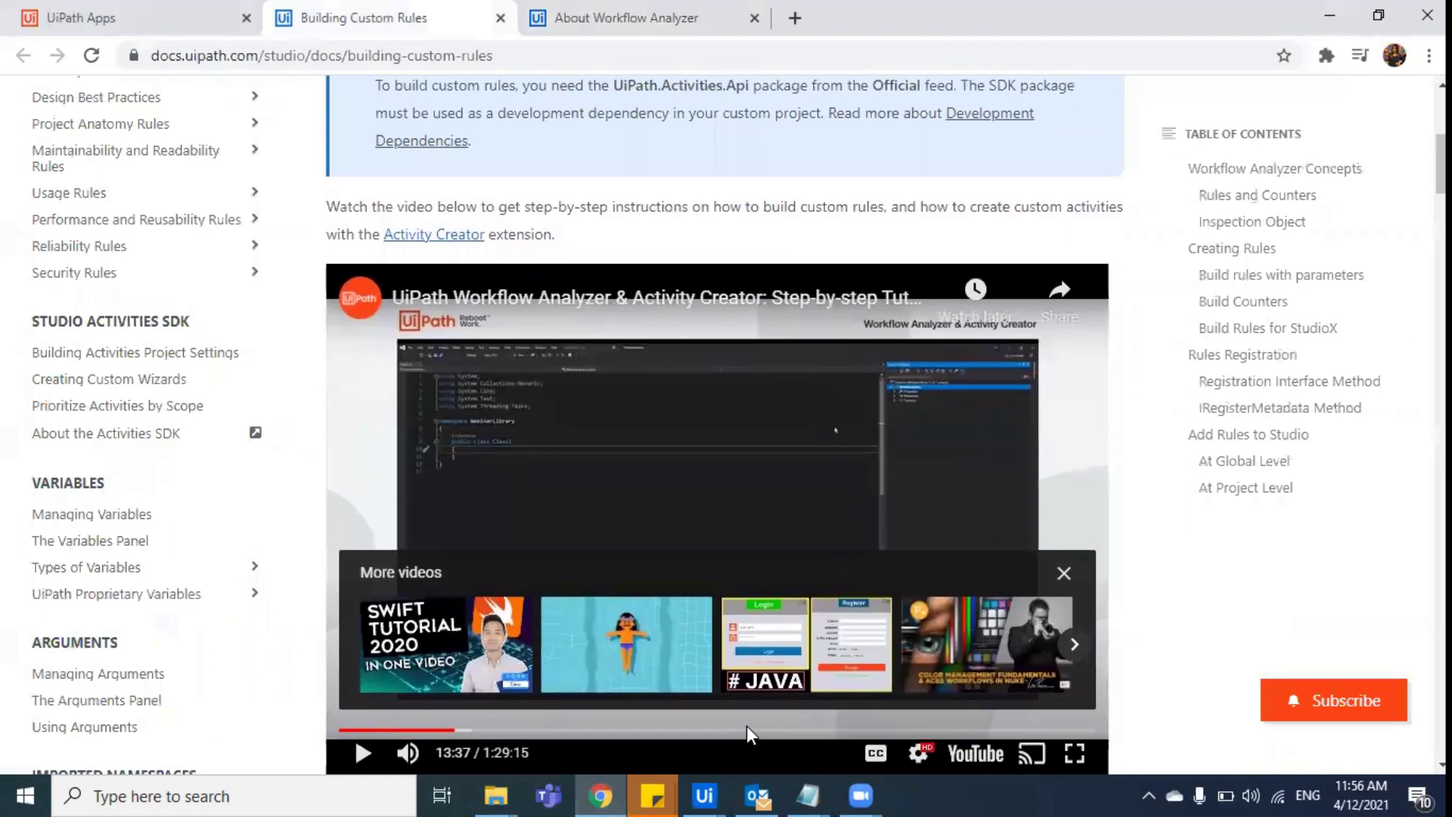
scroll(751, 717, "up", 3)
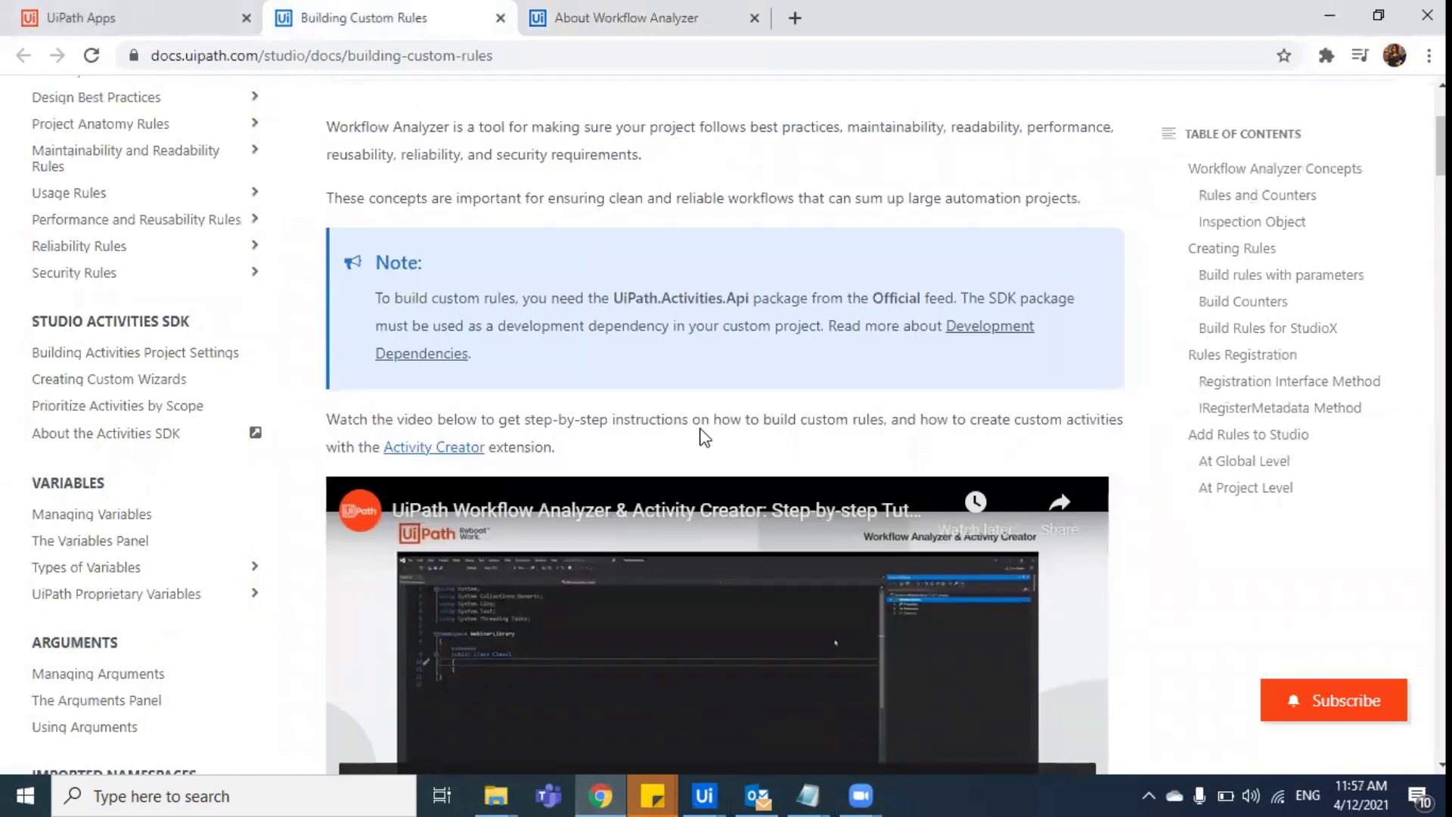
scroll(707, 432, "up", 1)
scroll(709, 433, "down", 6)
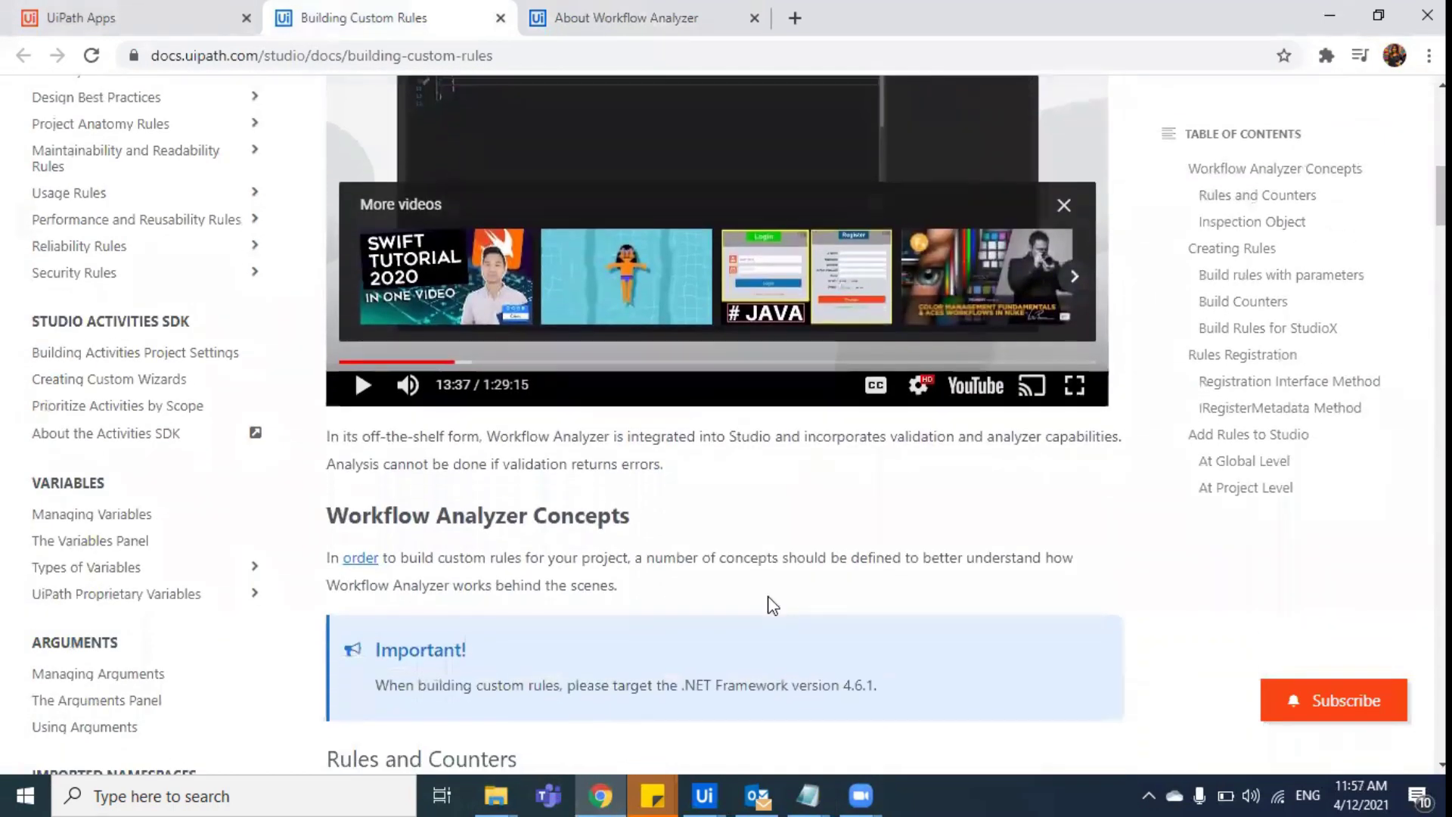
left_click_drag(587, 684, 930, 685)
left_click(838, 620)
left_click(1064, 205)
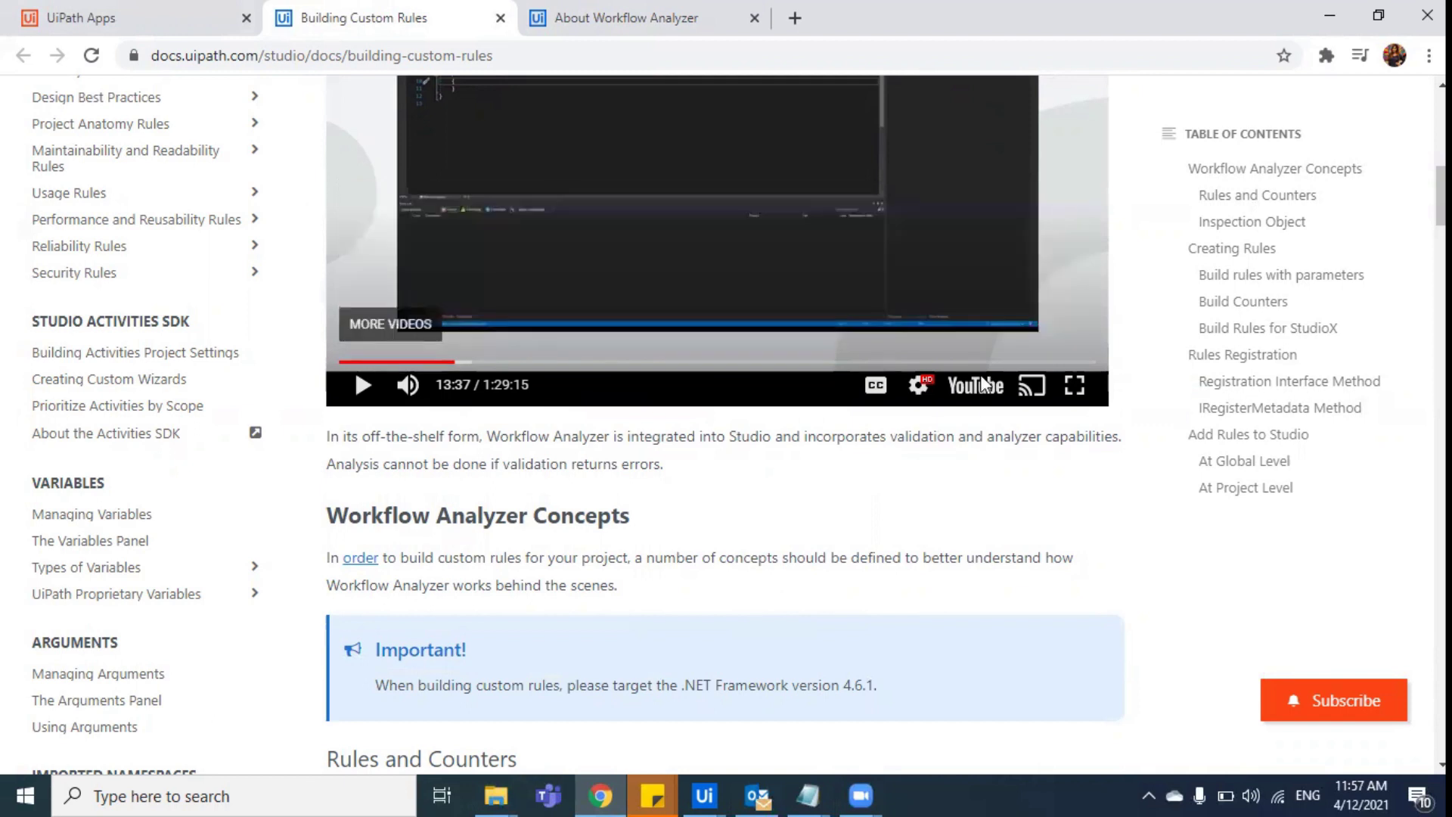
Review the embedded tutorial video, the Workflow Analyzer Concepts introduction and the address of the Building Custom Rules page
scroll(937, 546, "up", 4)
scroll(937, 546, "up", 1)
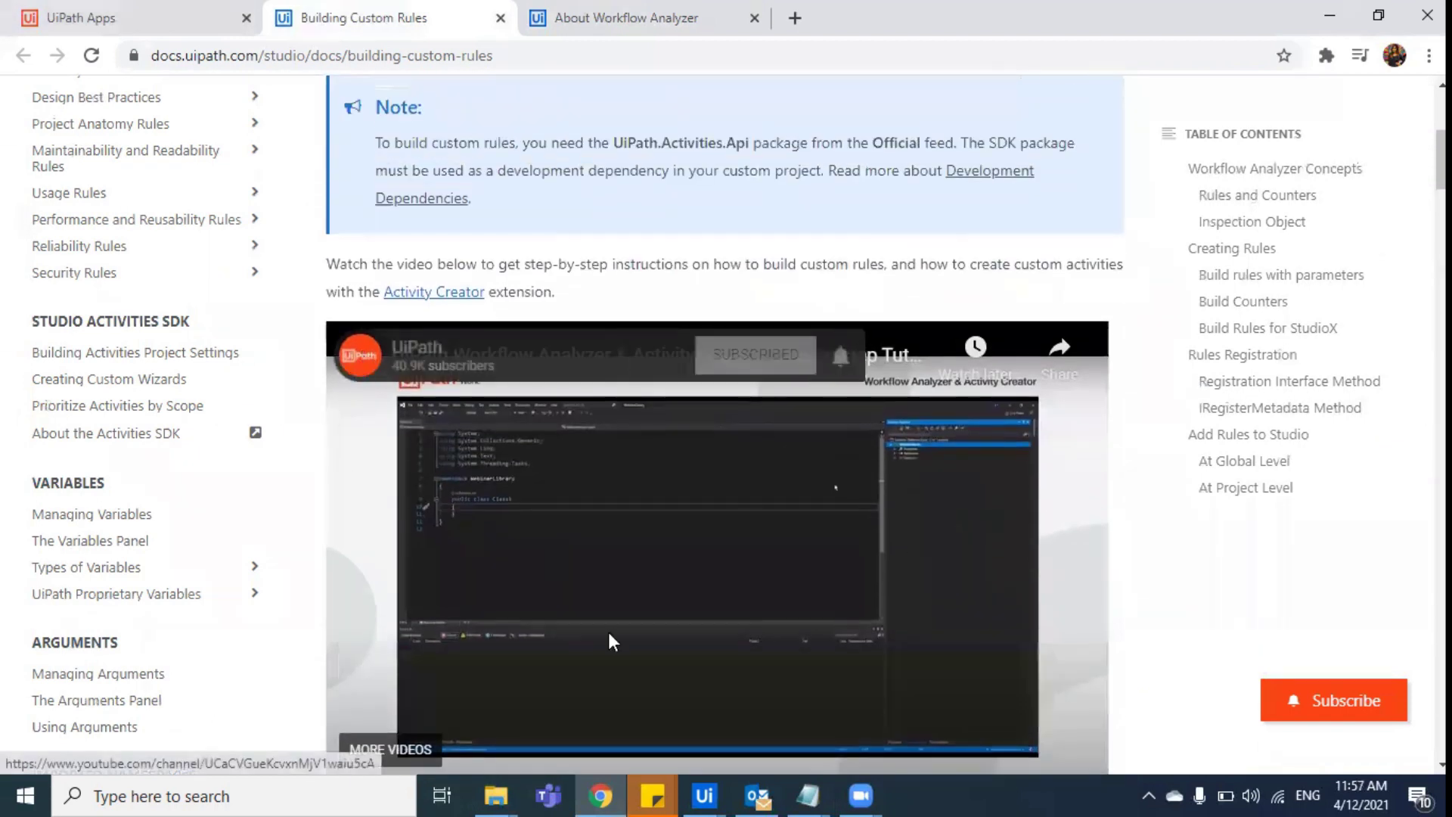
scroll(988, 283, "down", 4)
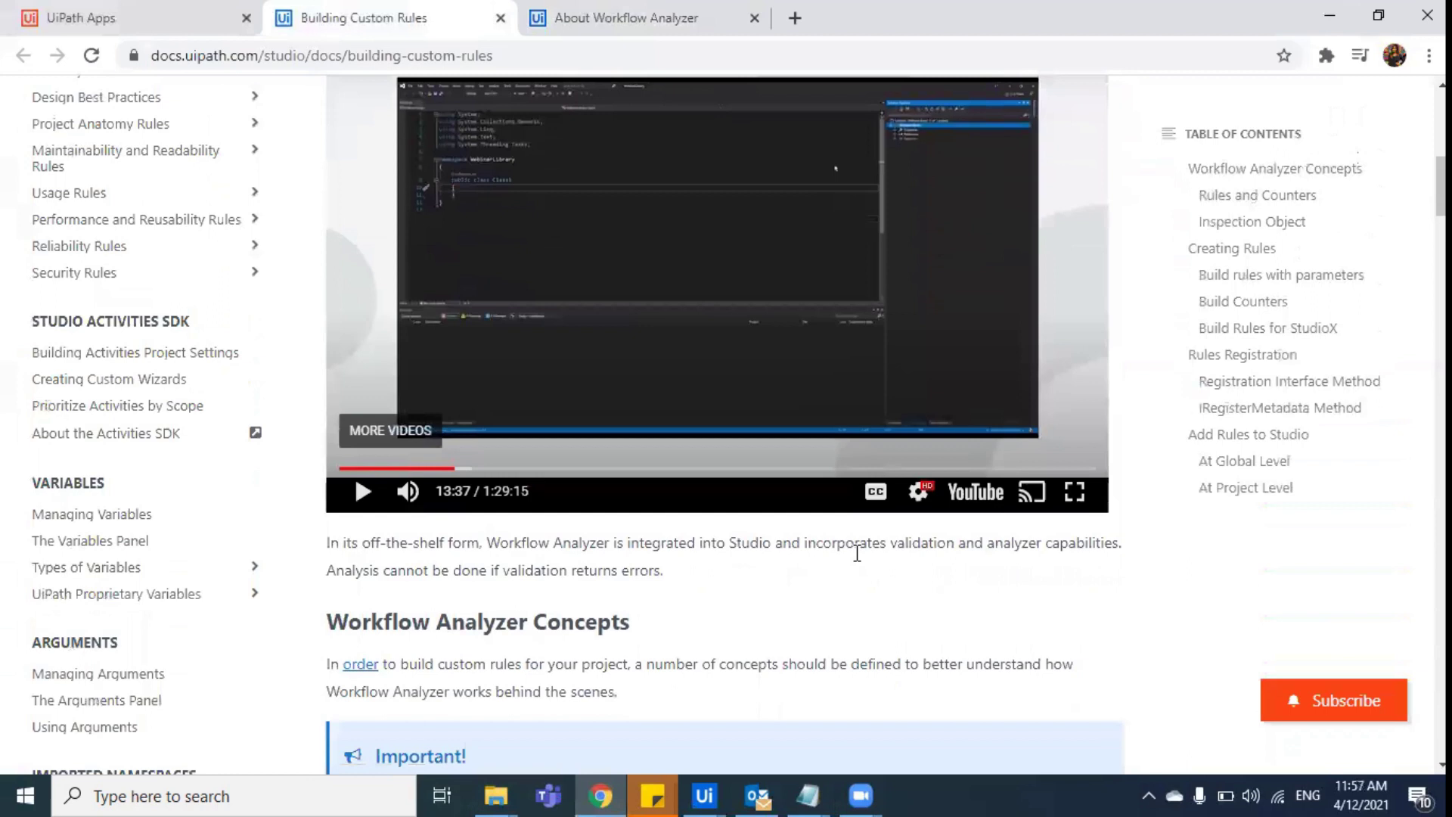
left_click_drag(749, 622, 508, 601)
left_click(739, 619)
scroll(702, 590, "up", 3)
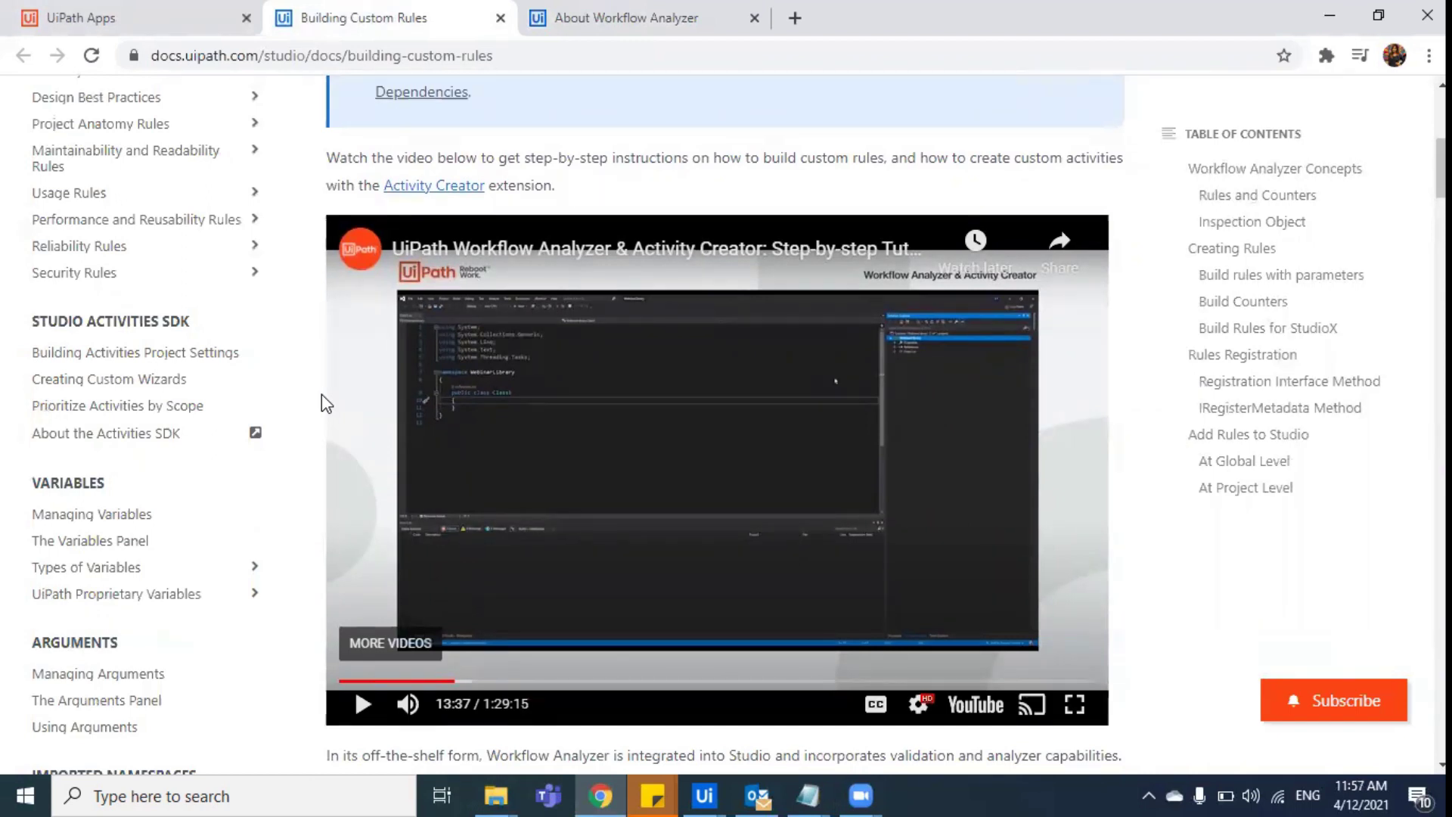
left_click(596, 55)
Examine the Inspection Object and Creating Rules sections, highlighting the required UiPath.Activities.Api package
scroll(832, 454, "down", 15)
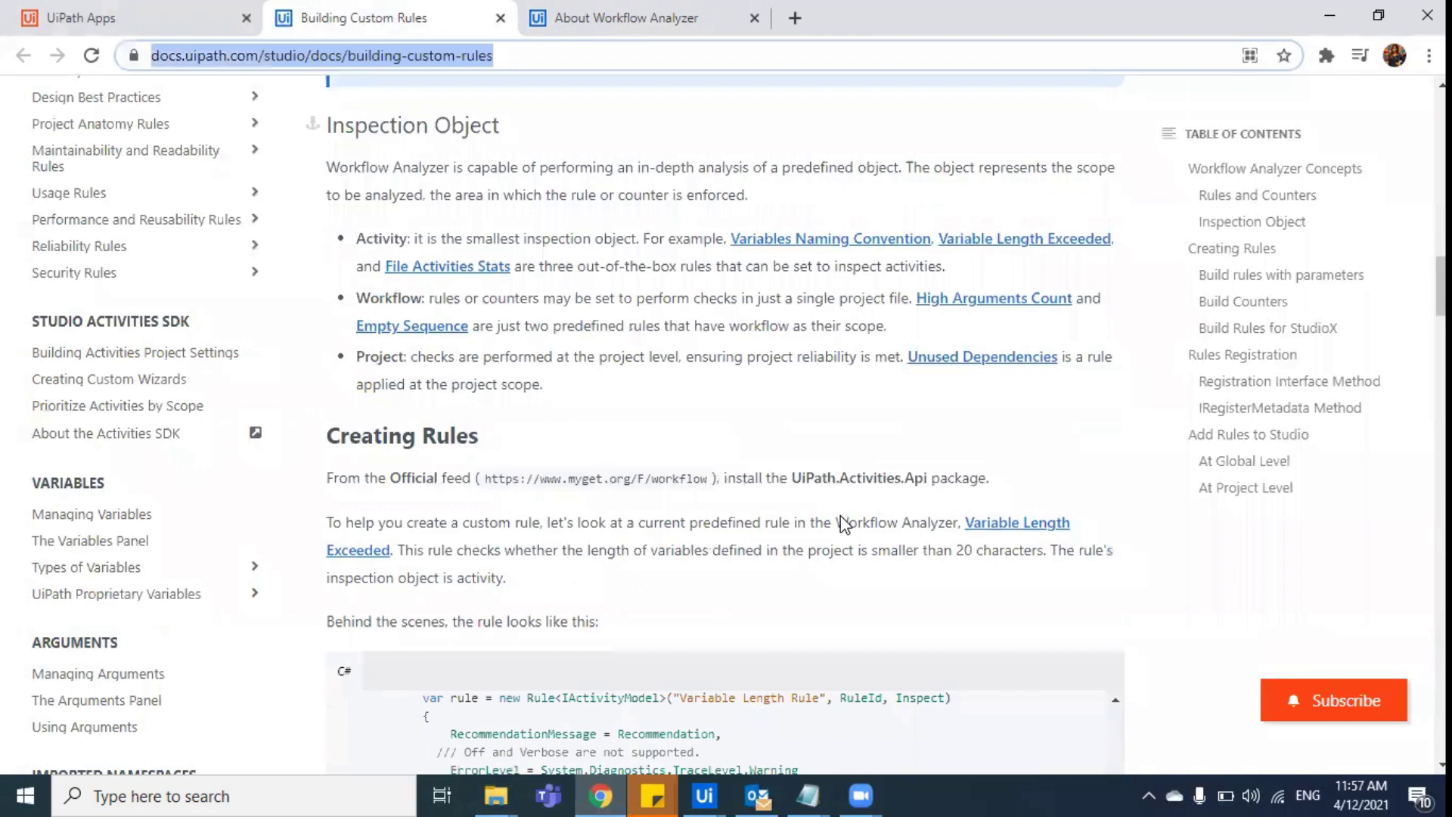
scroll(845, 522, "down", 7)
scroll(841, 514, "up", 2)
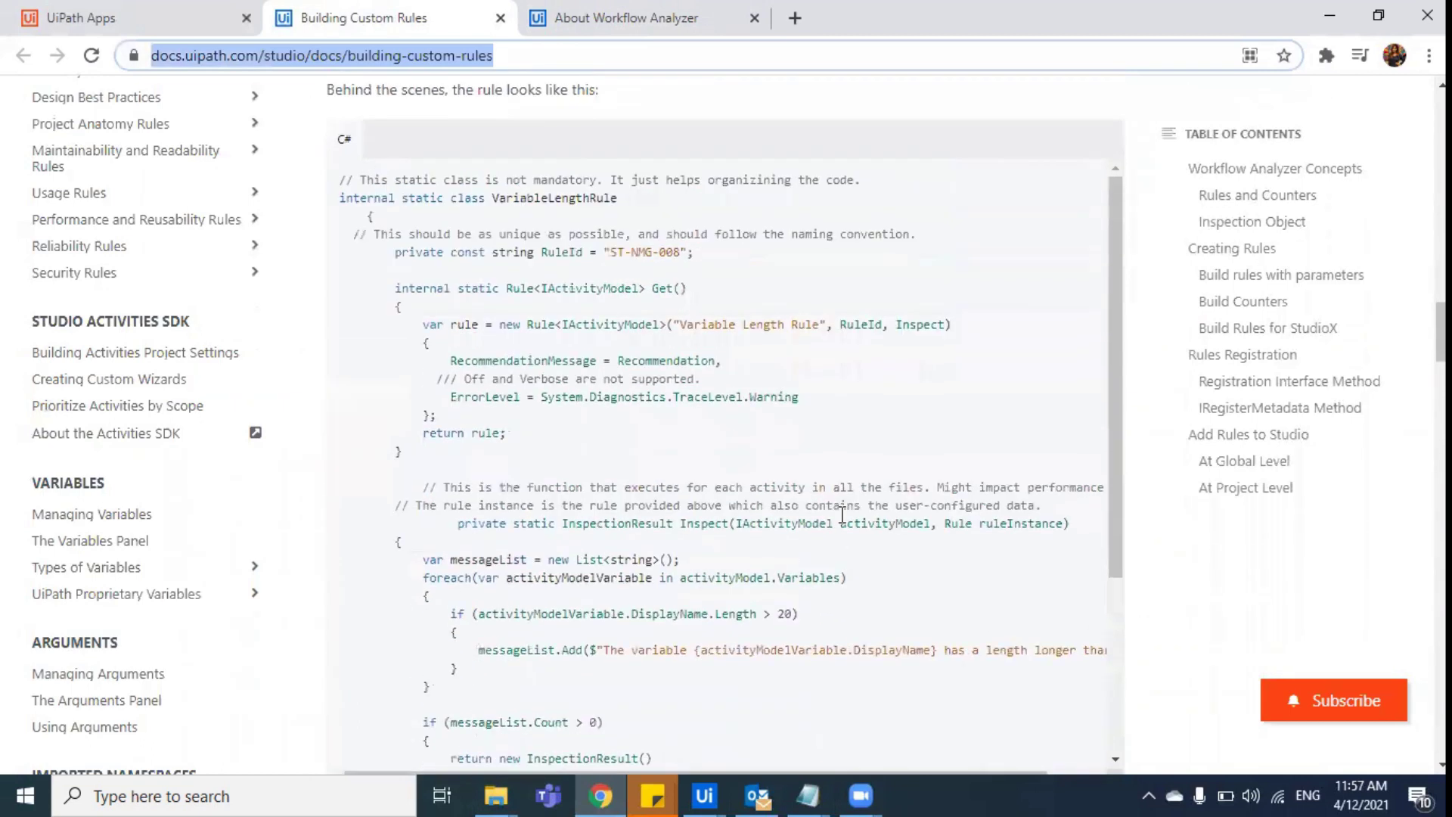
scroll(842, 517, "up", 4)
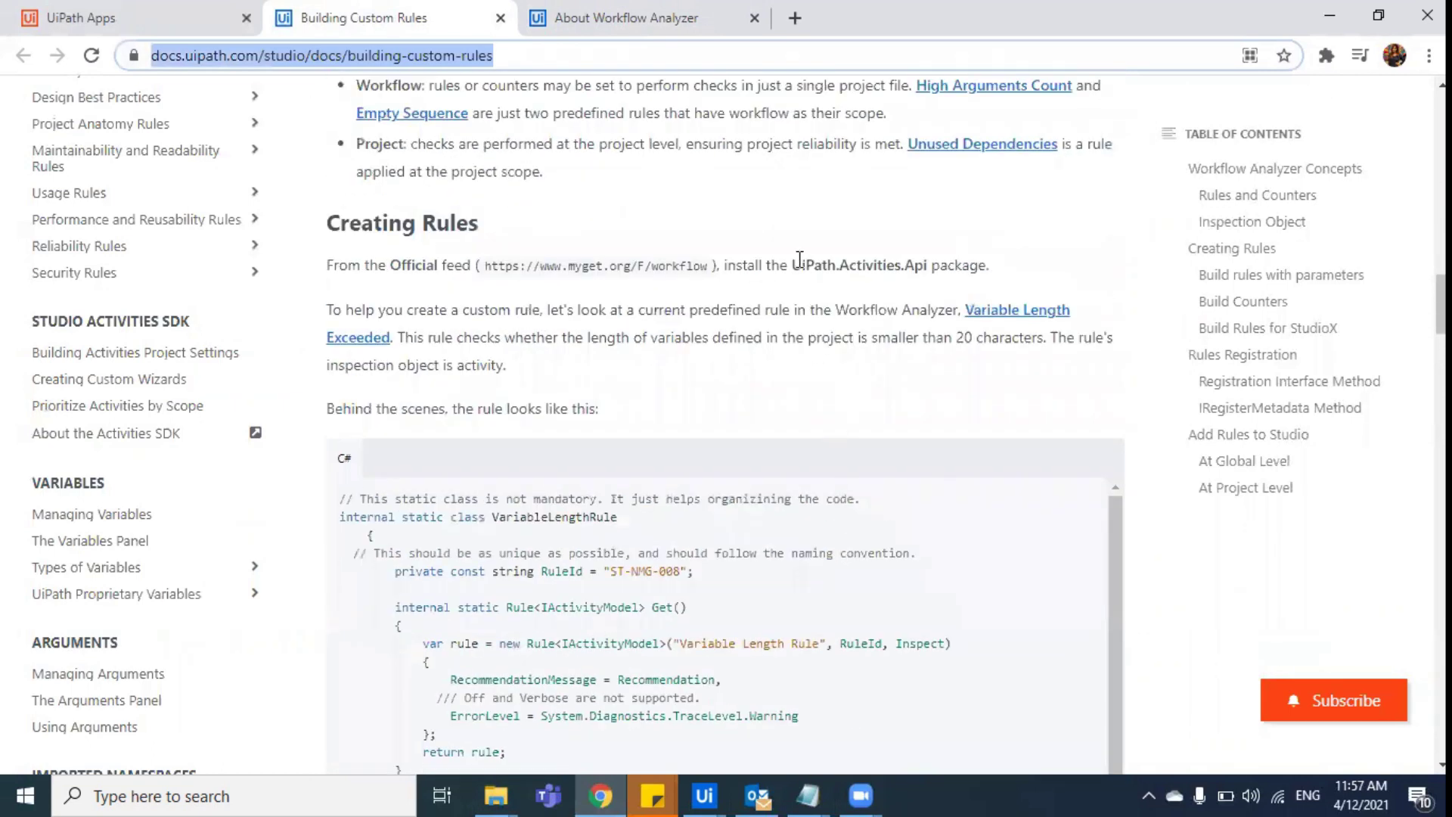
left_click_drag(792, 265, 956, 272)
scroll(678, 434, "down", 7)
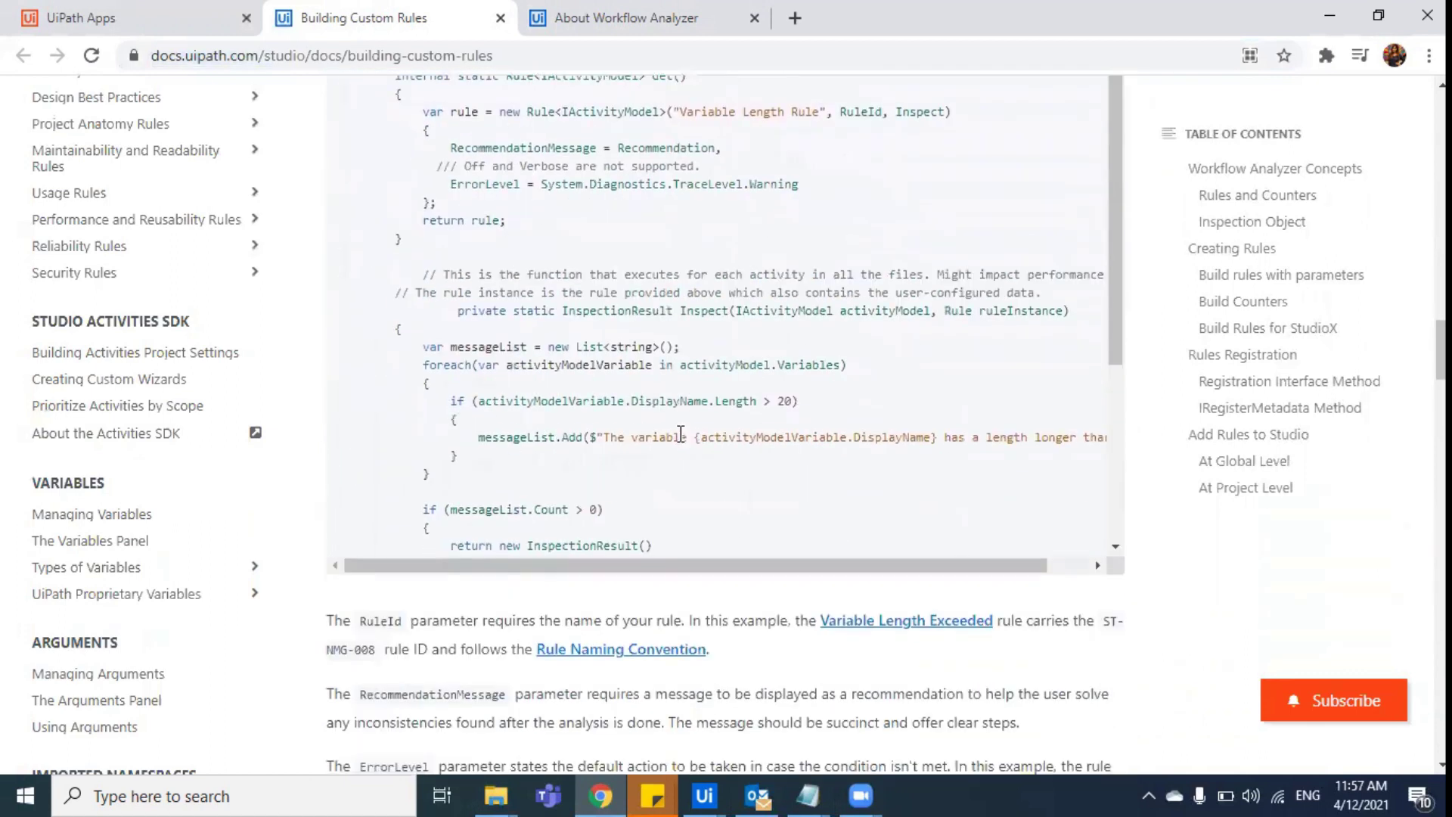
scroll(716, 506, "up", 4)
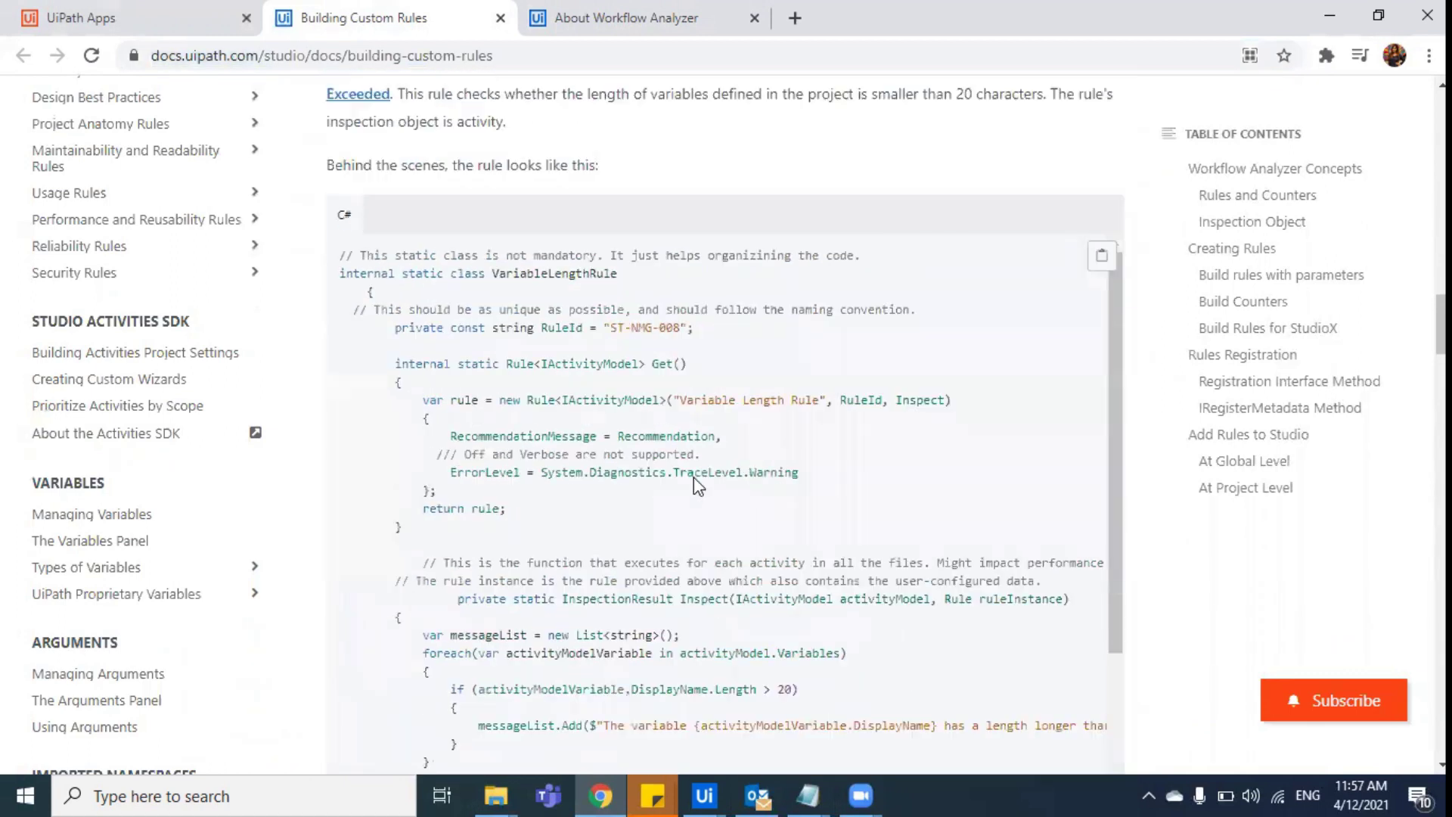
Examine the VariableLengthRule sample code, its parameter explanations, and the StudioX and rule registration sections
left_click_drag(459, 279, 869, 710)
left_click(867, 699)
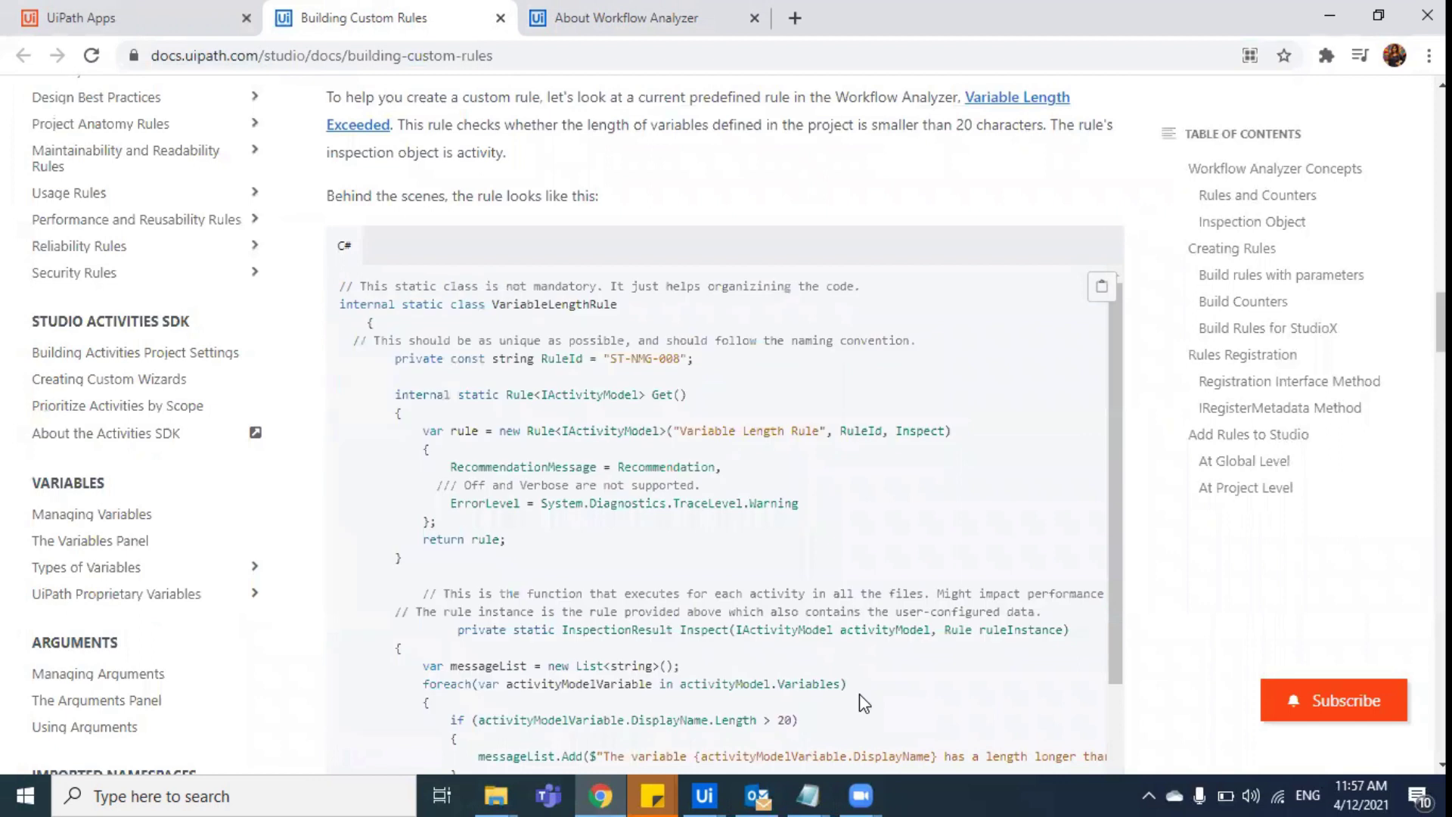
scroll(859, 692, "down", 3)
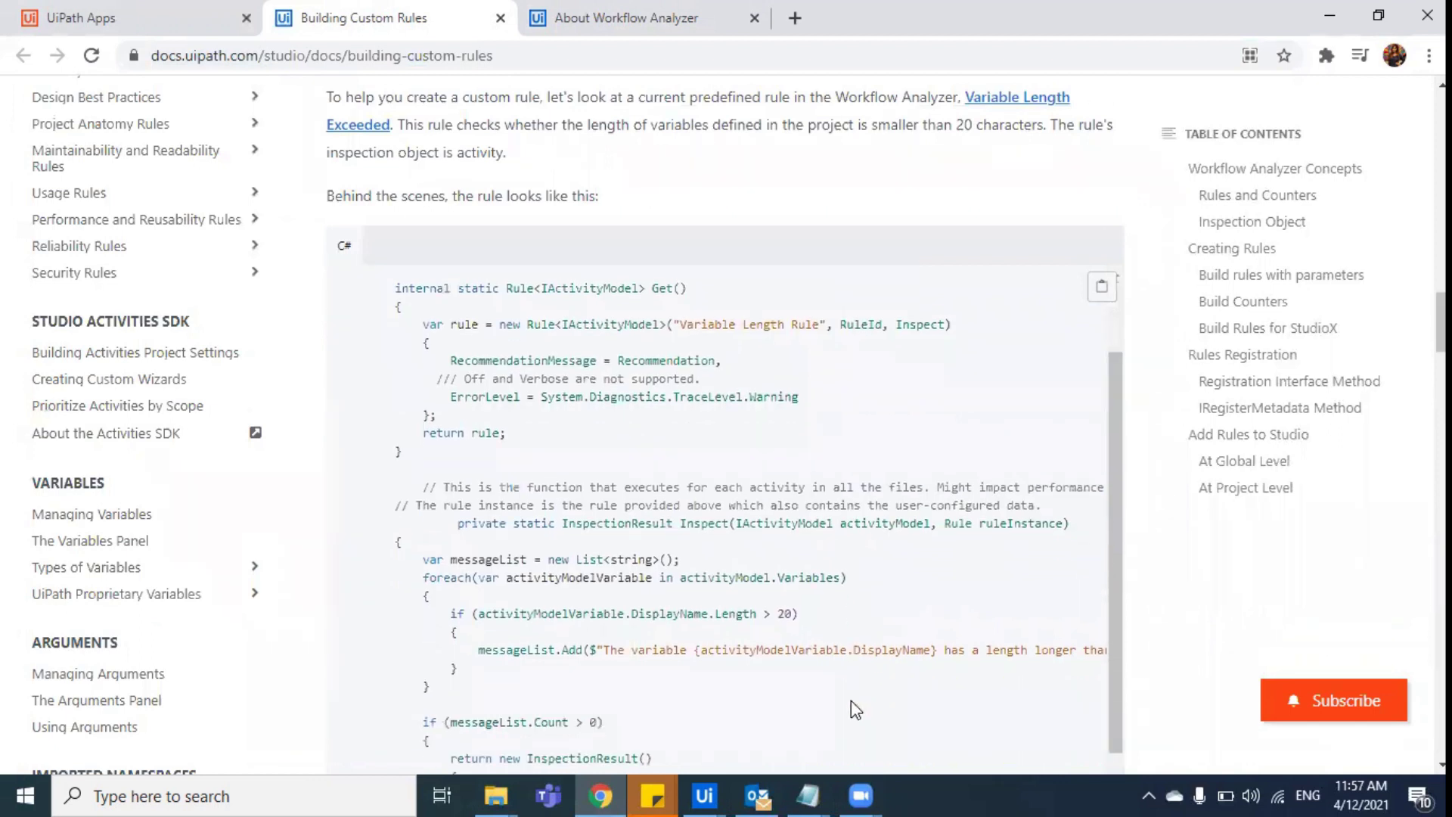
scroll(862, 699, "down", 4)
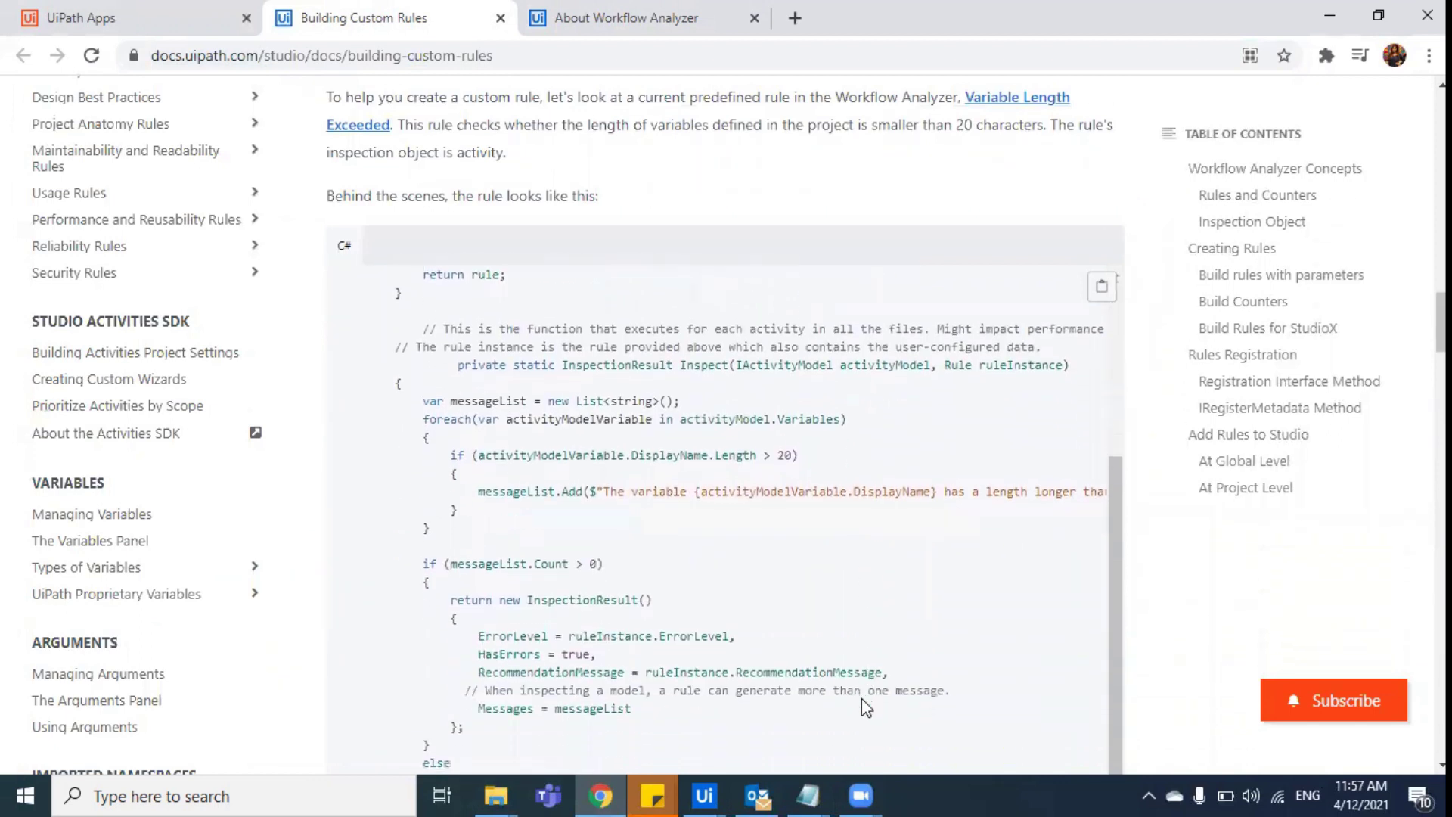
scroll(861, 697, "down", 4)
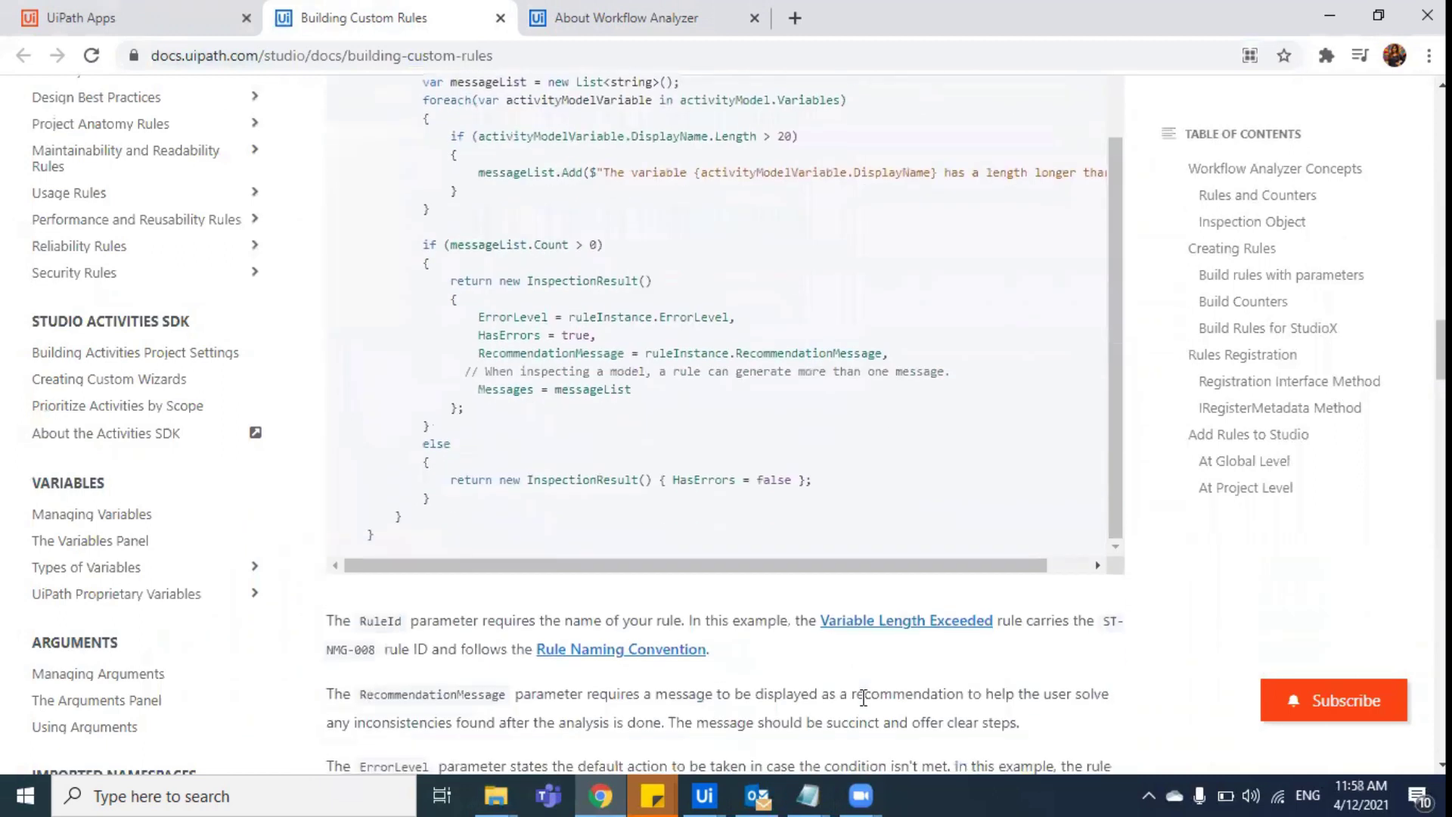
scroll(846, 341, "down", 11)
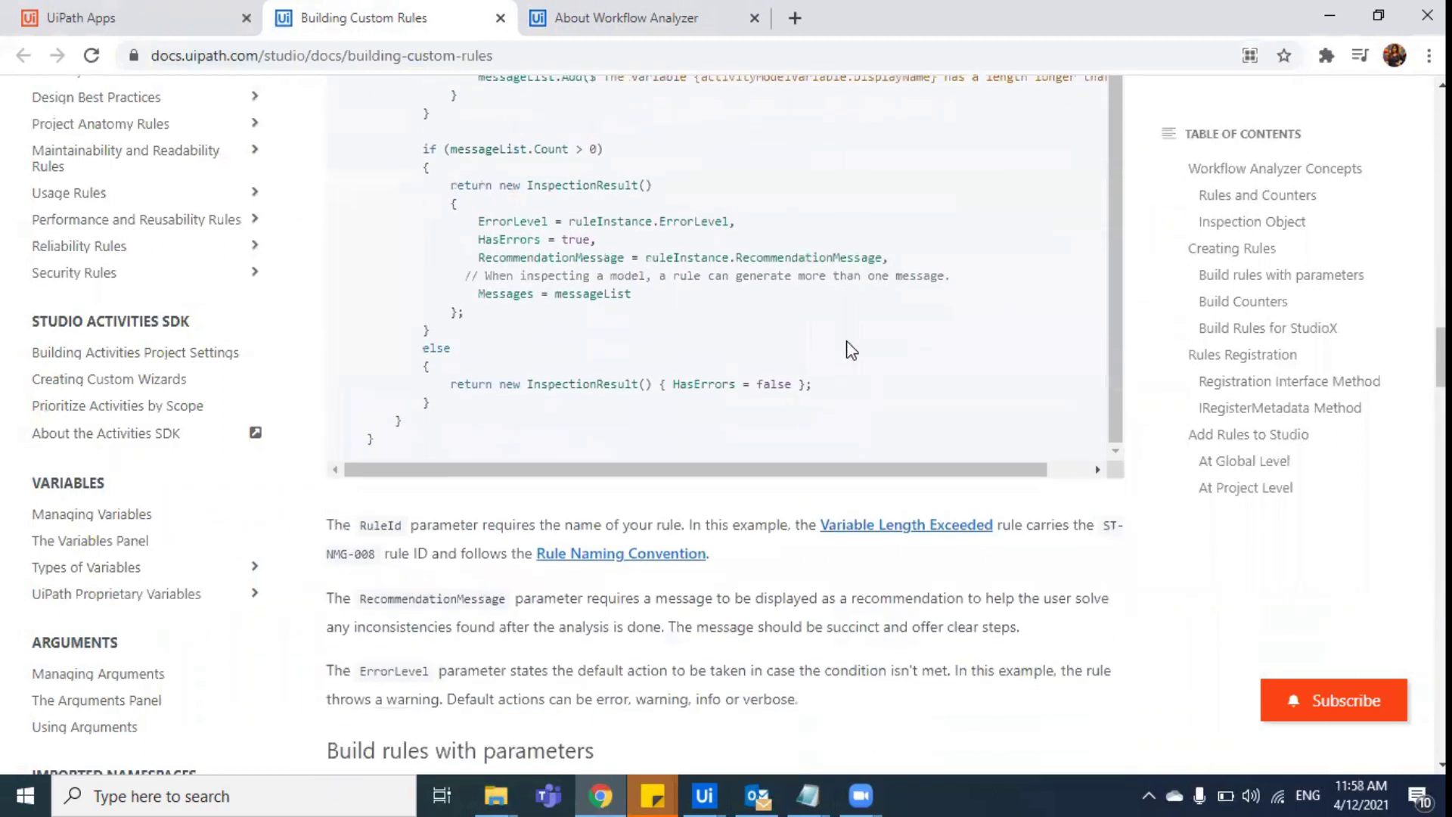
scroll(841, 356, "down", 15)
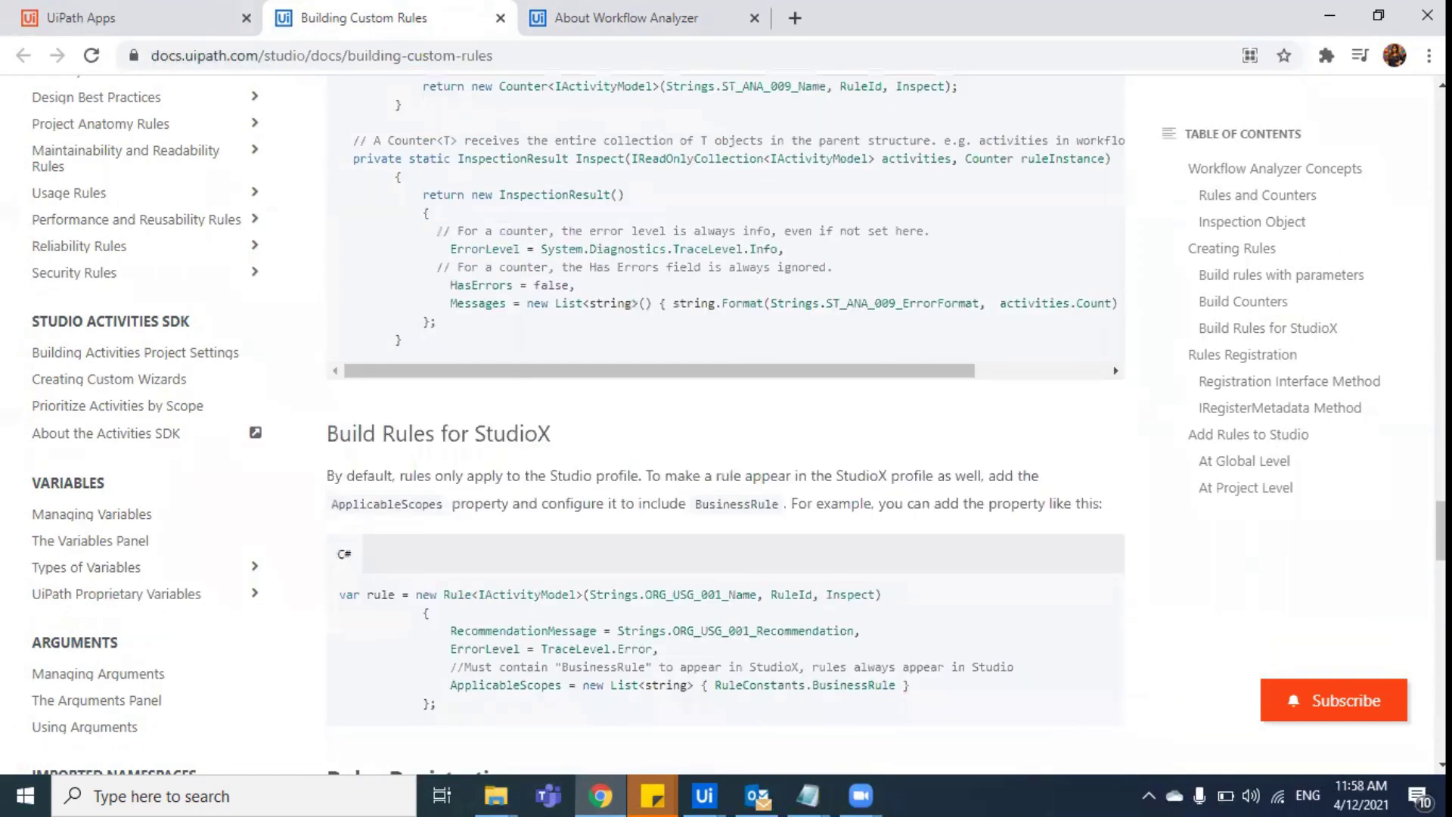
scroll(726, 423, "down", 10)
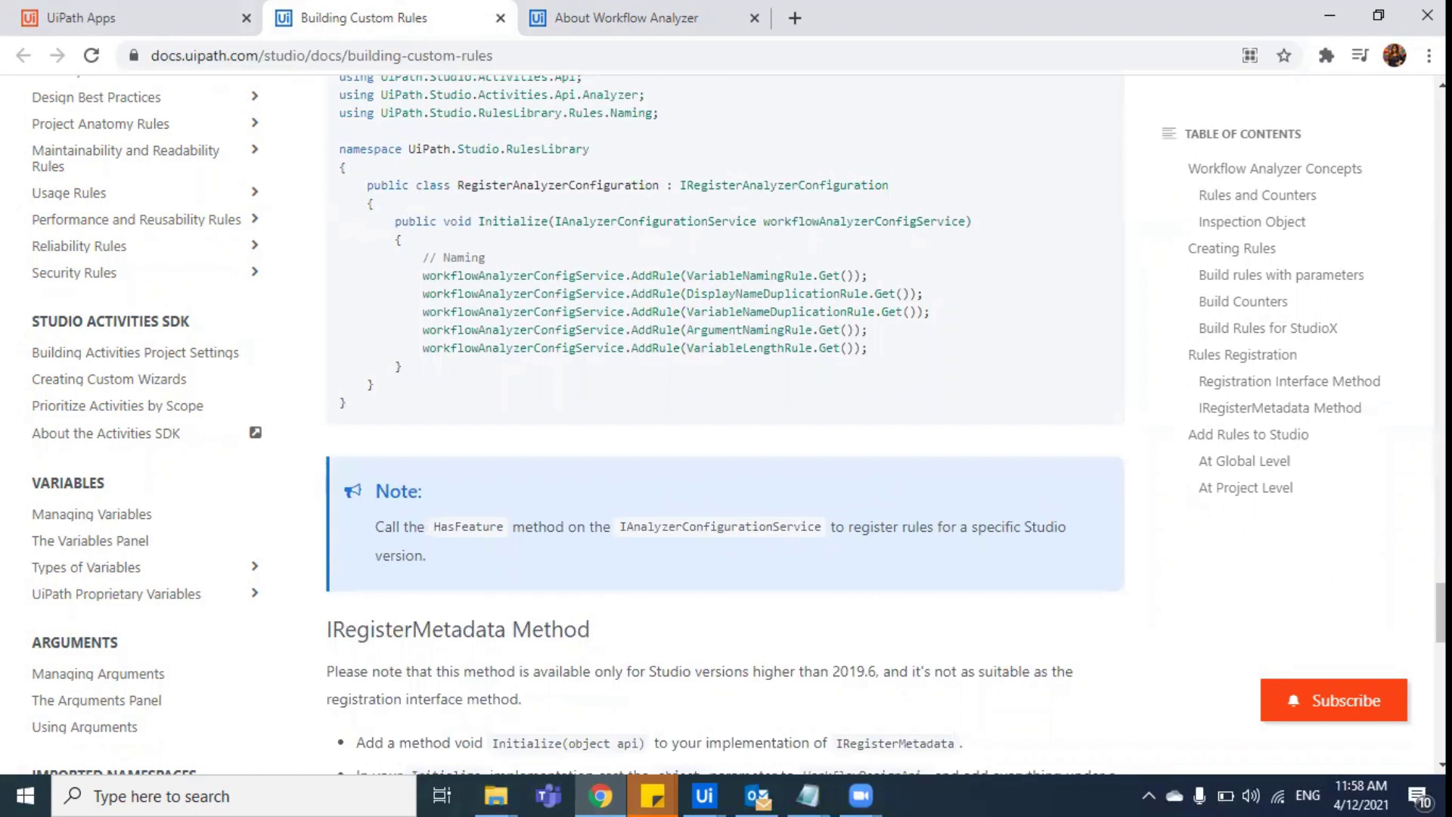
Switch to the BlankProcess project in UiPath Studio, review the analyzer warnings in the Error List, and collapse the list
left_click(704, 794)
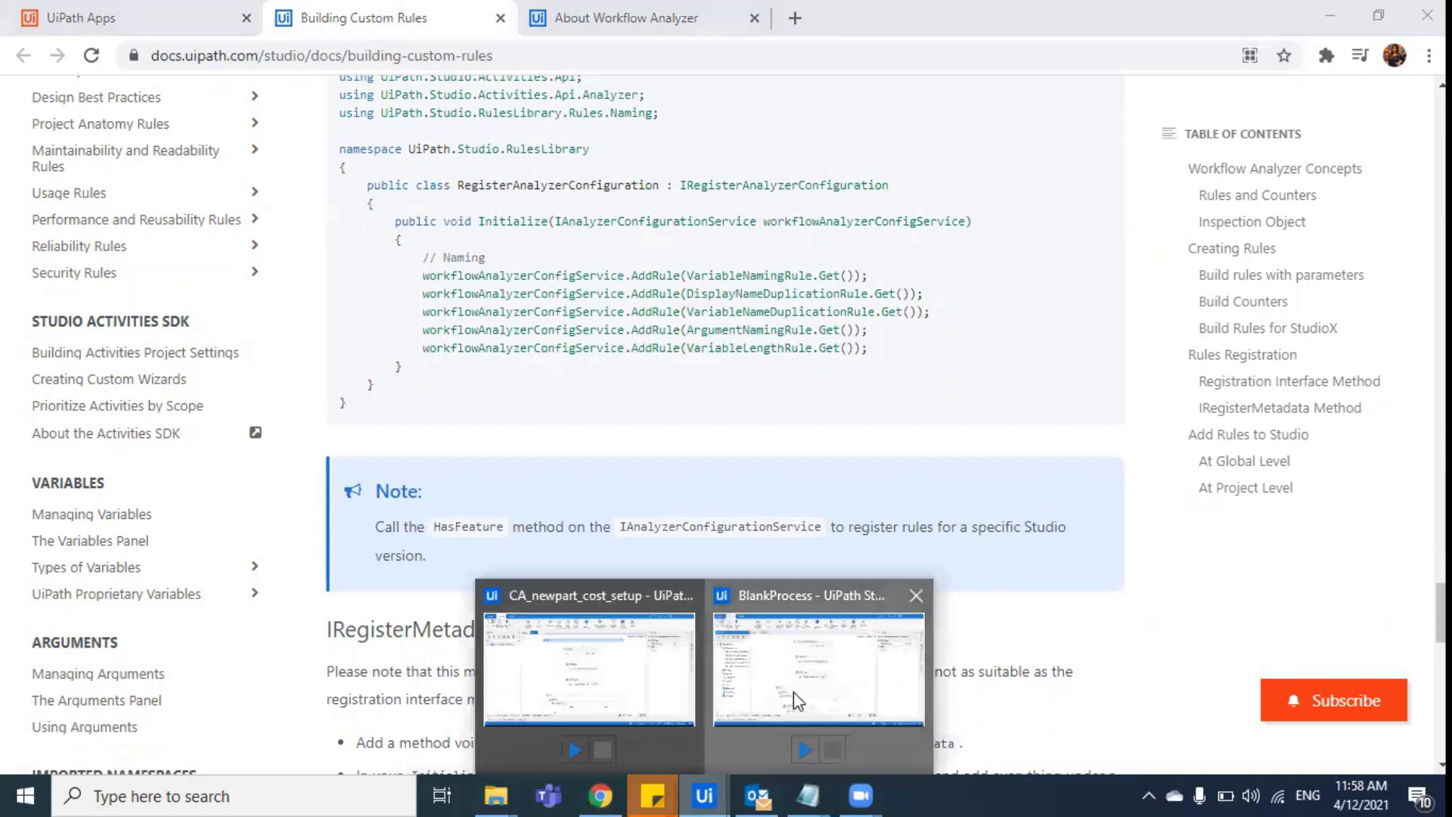
left_click(792, 693)
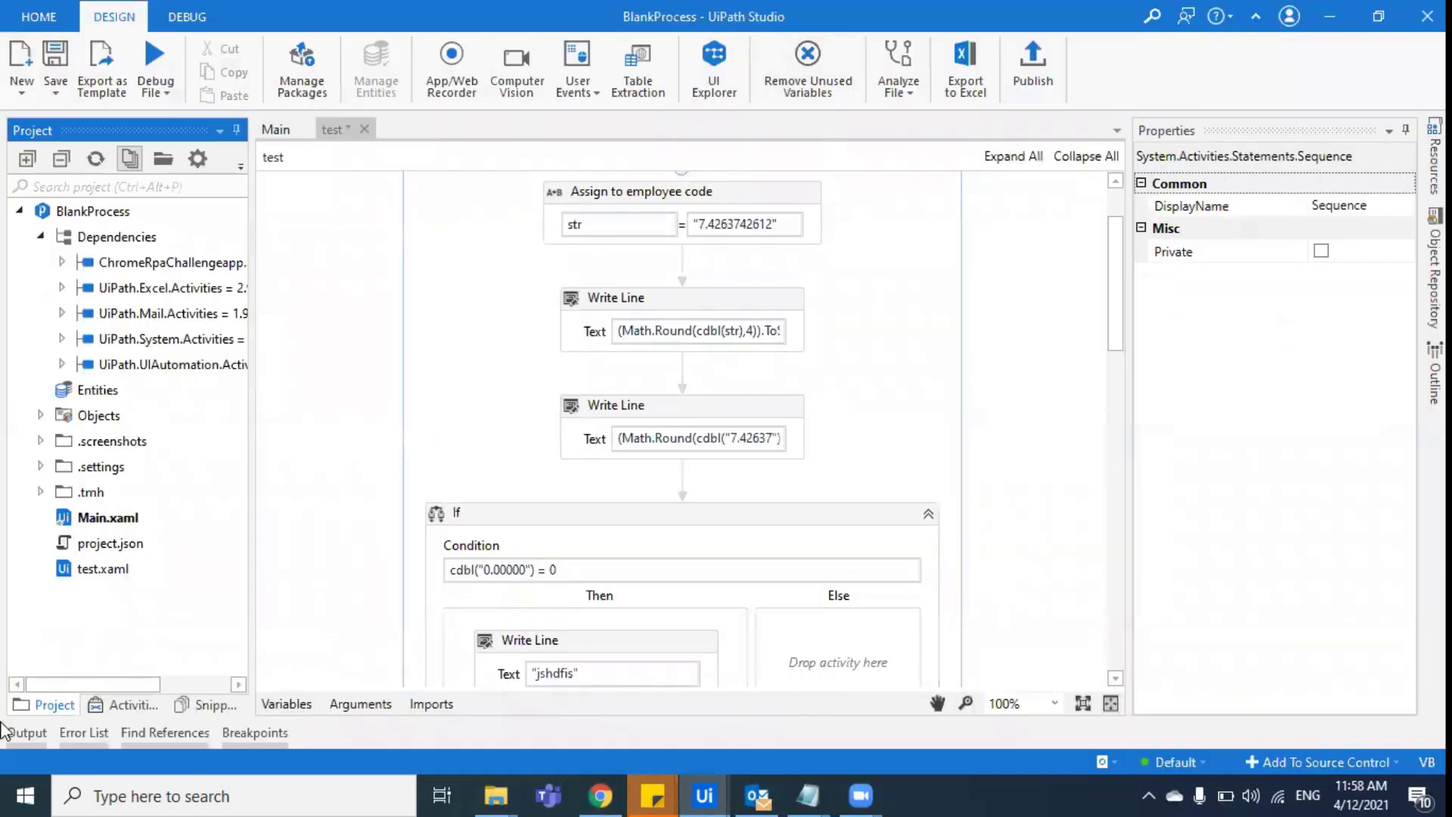
left_click(942, 339)
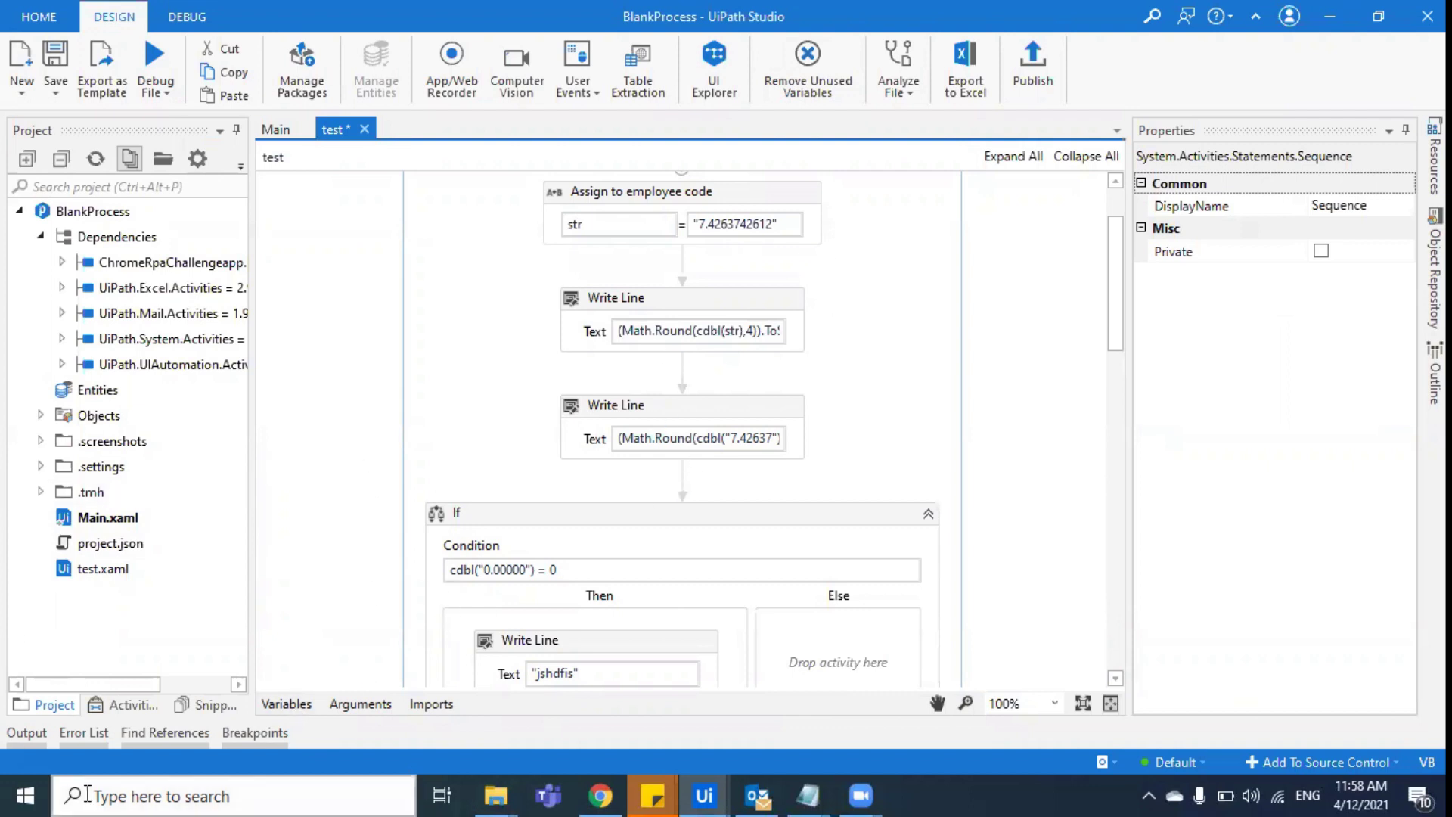
left_click(84, 733)
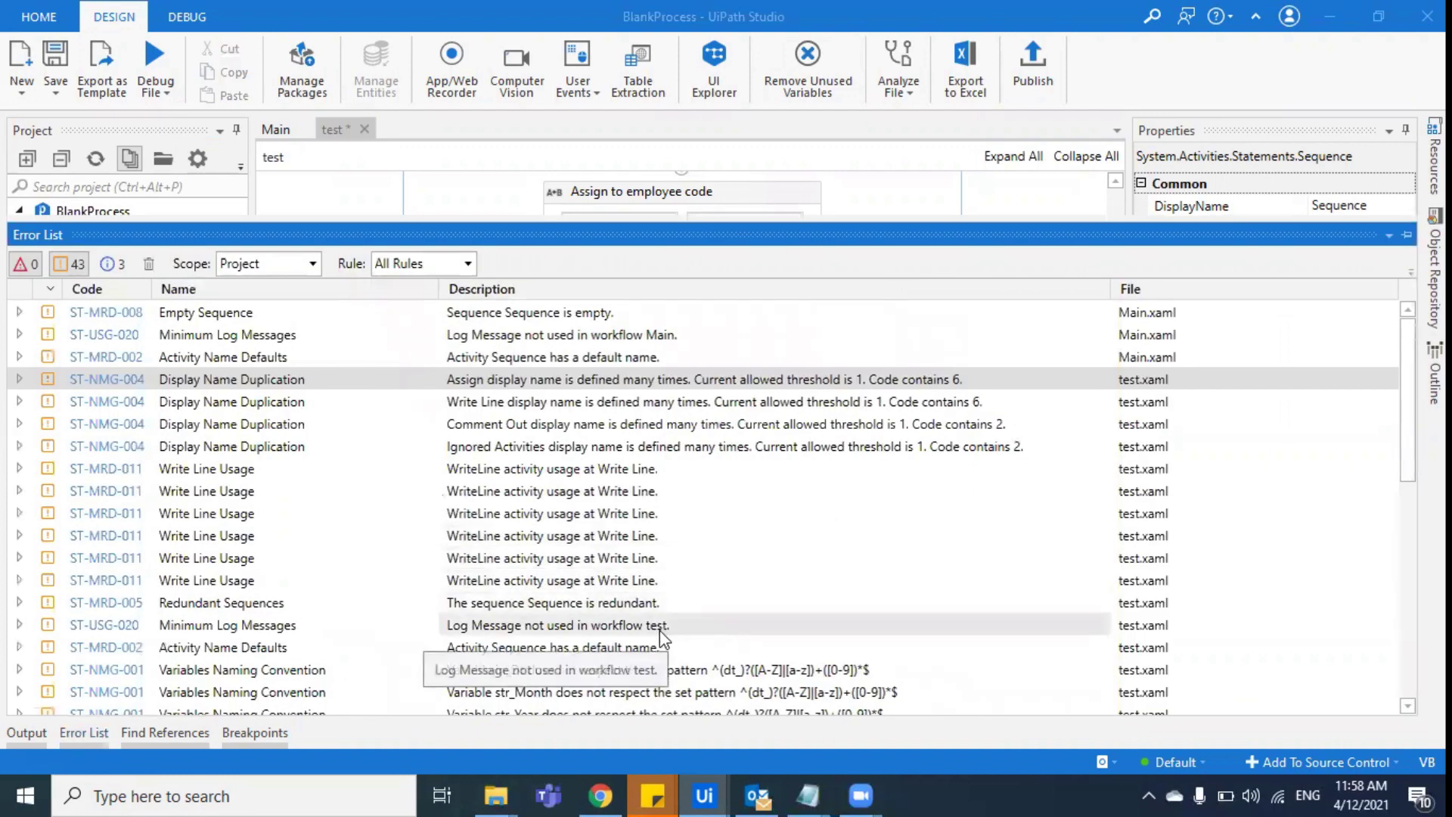
scroll(659, 629, "down", 2)
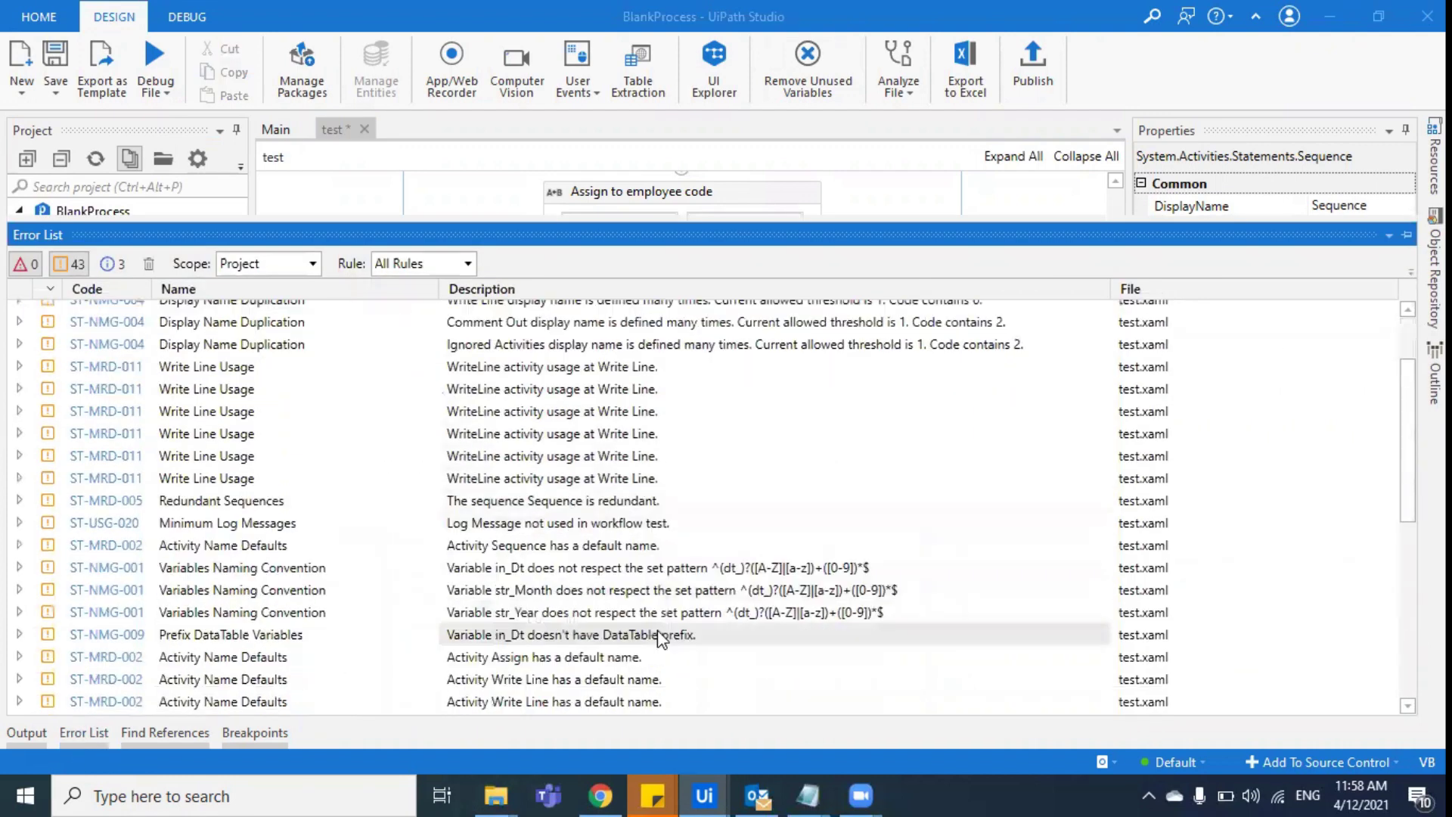
left_click(70, 732)
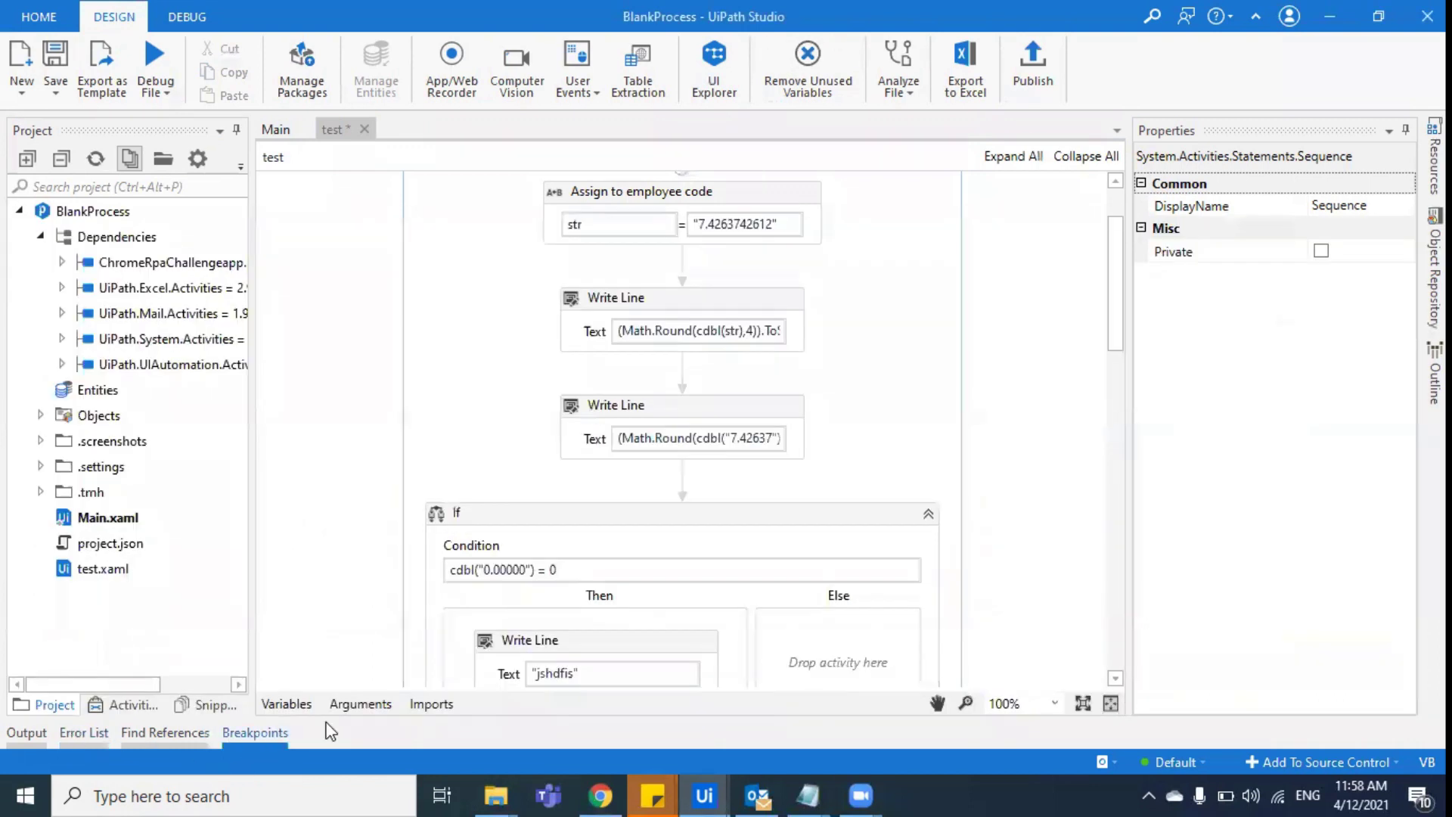
Show the test workflow's variables, select the variable named unused, and remove all unused variables from the file
left_click(287, 705)
scroll(419, 624, "down", 2)
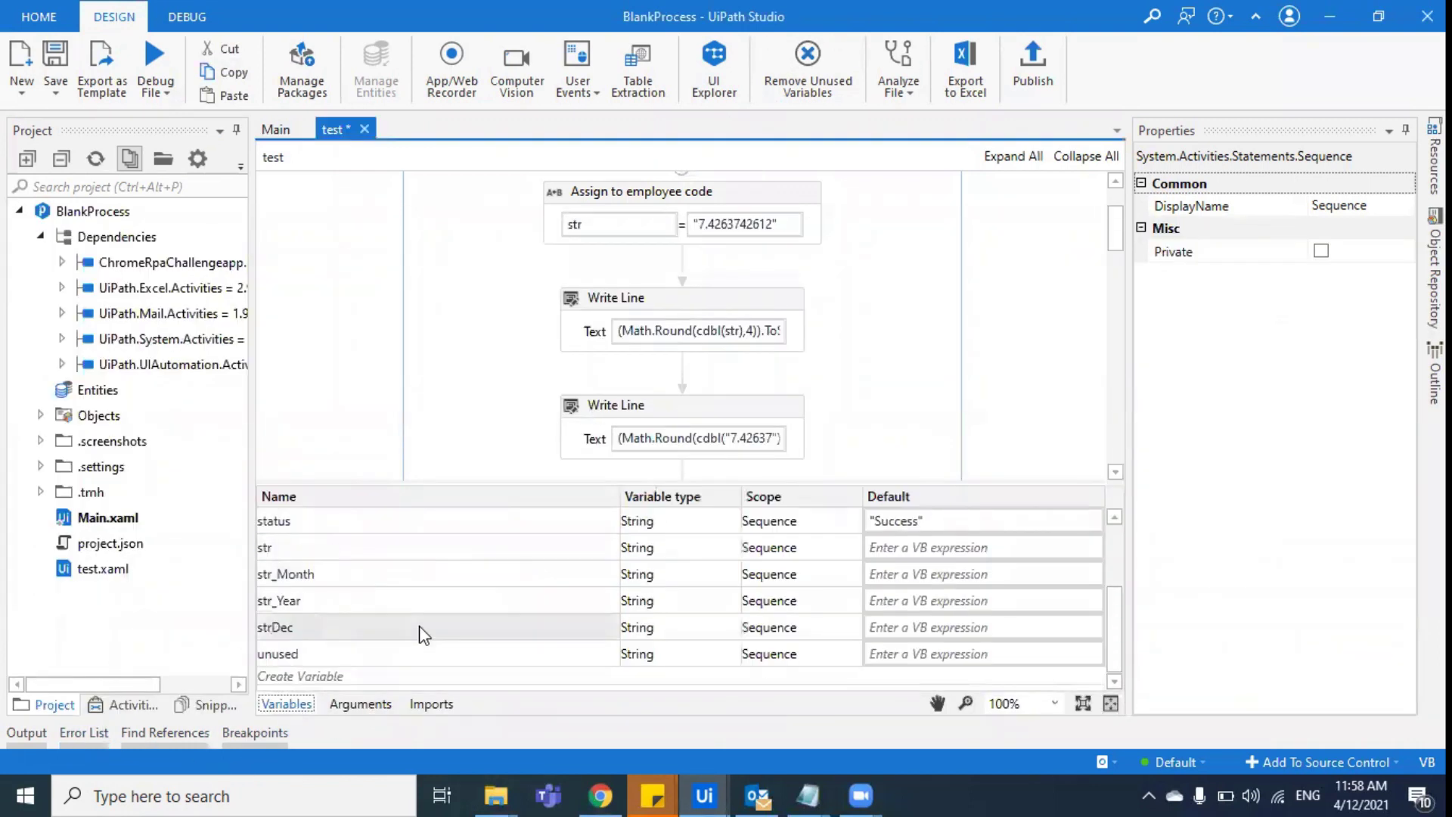
left_click(457, 655)
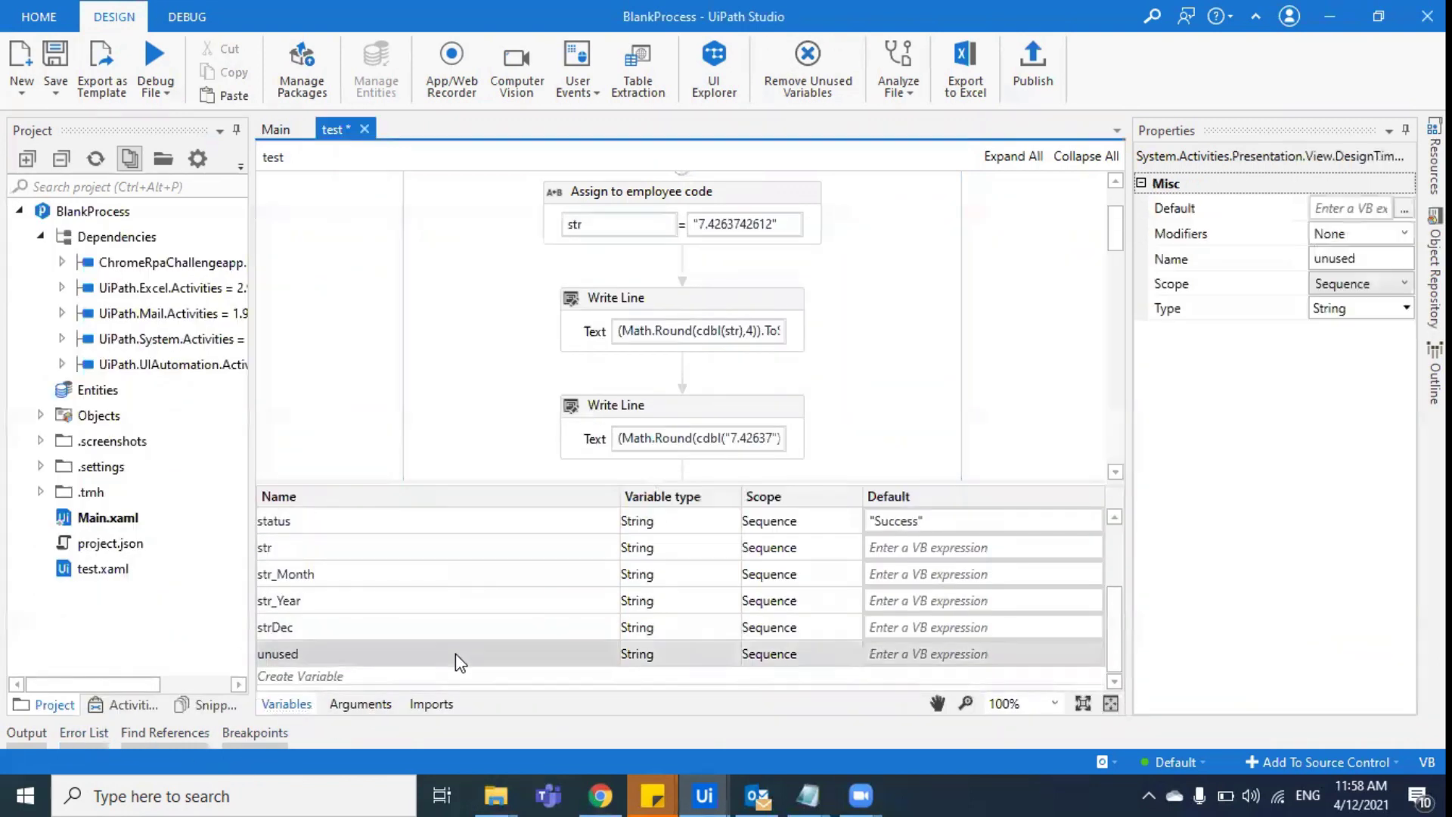
left_click(285, 704)
left_click(813, 86)
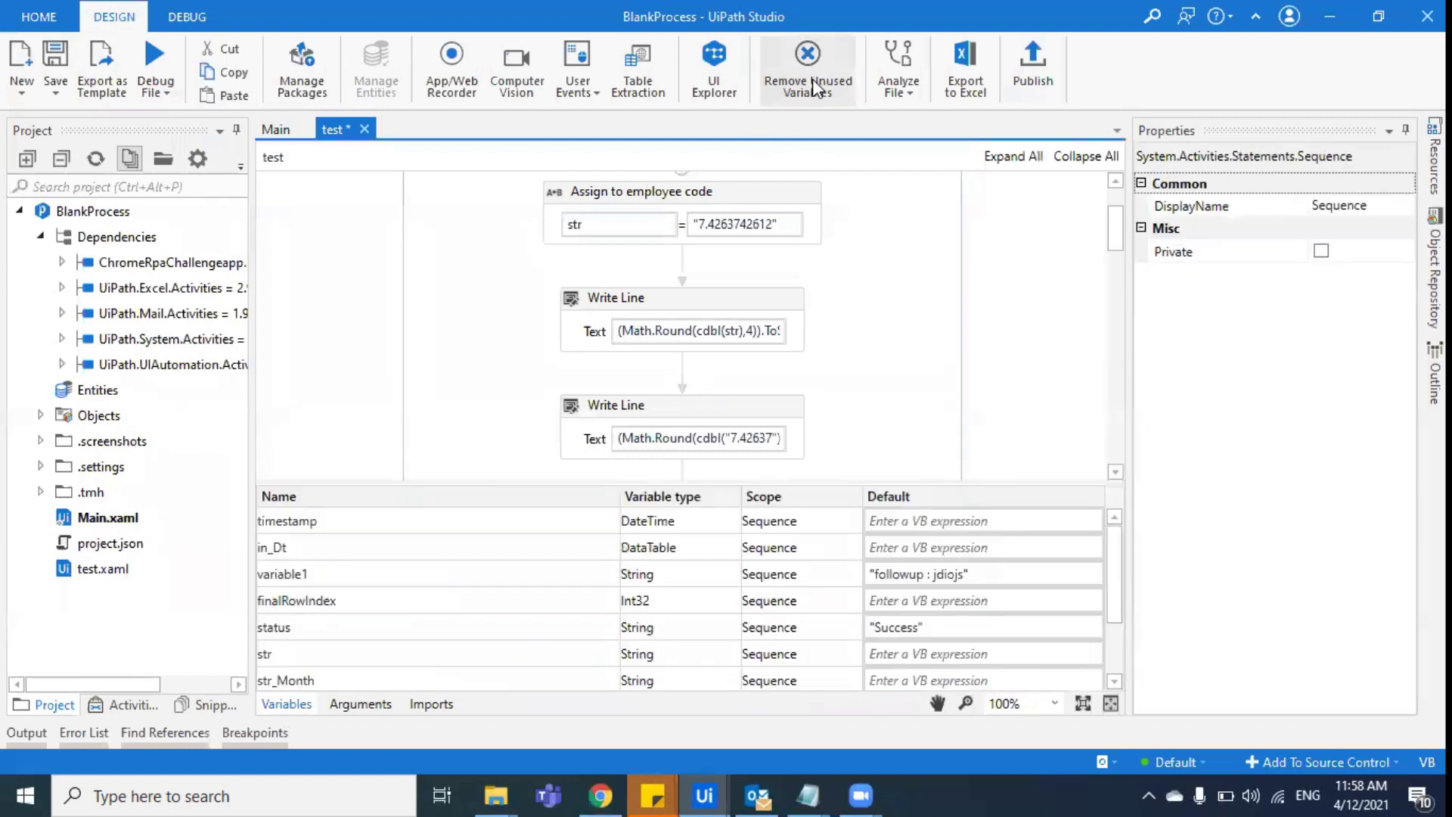
scroll(413, 626, "down", 2)
scroll(409, 653, "up", 2)
scroll(413, 648, "down", 2)
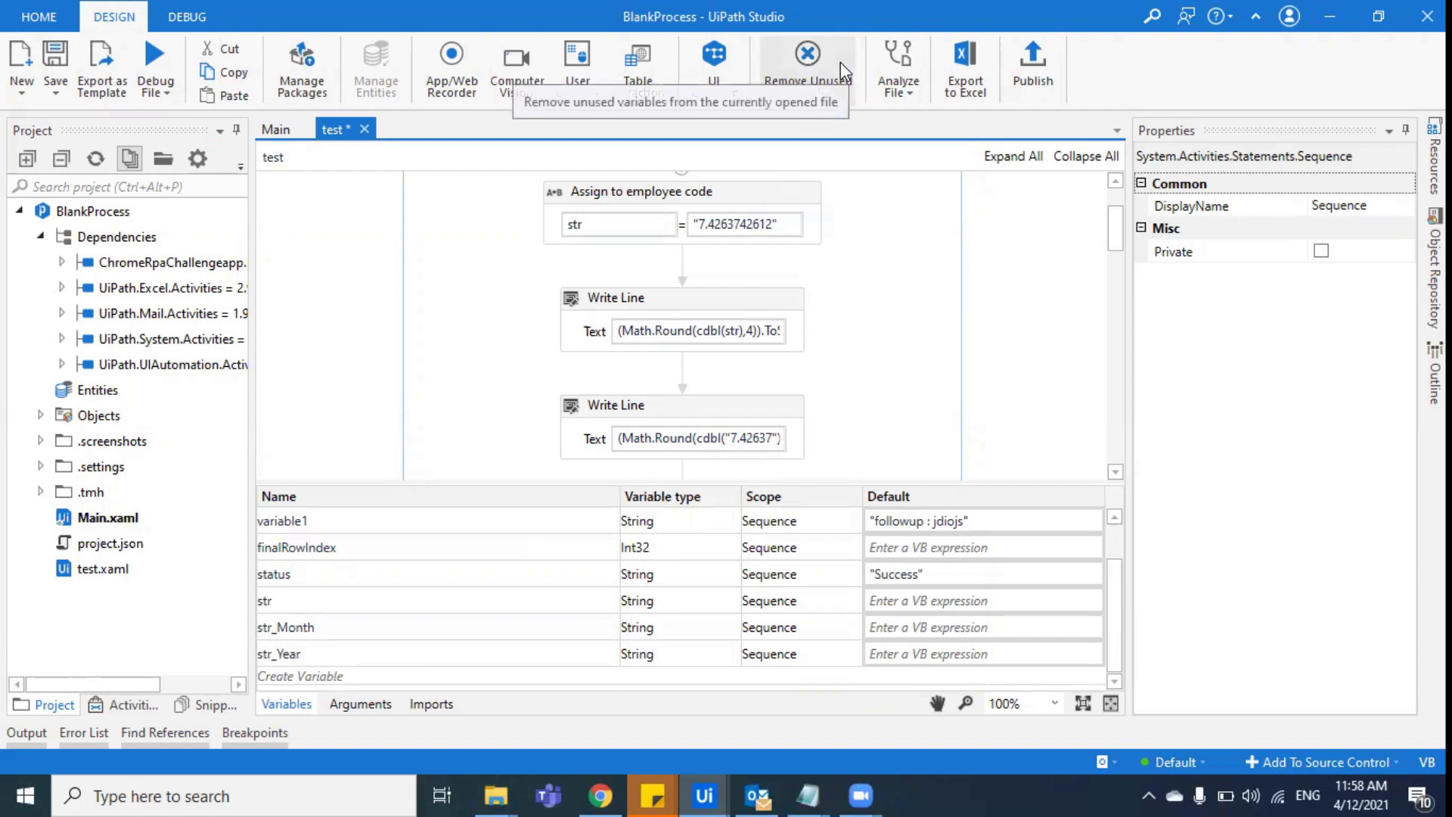
Analyze the whole BlankProcess project and pin the Error List open beneath the workflow
left_click(898, 83)
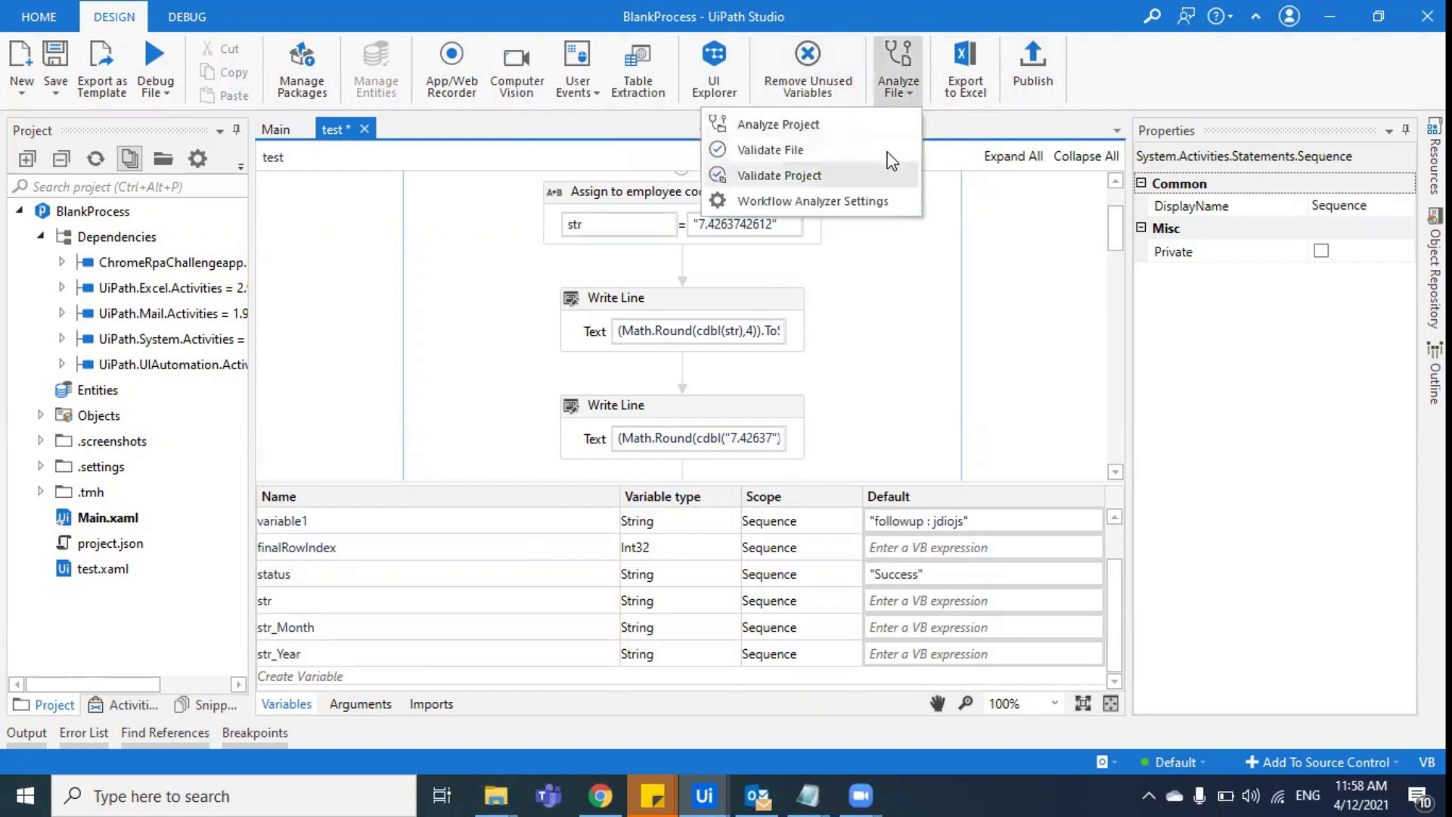
left_click(896, 128)
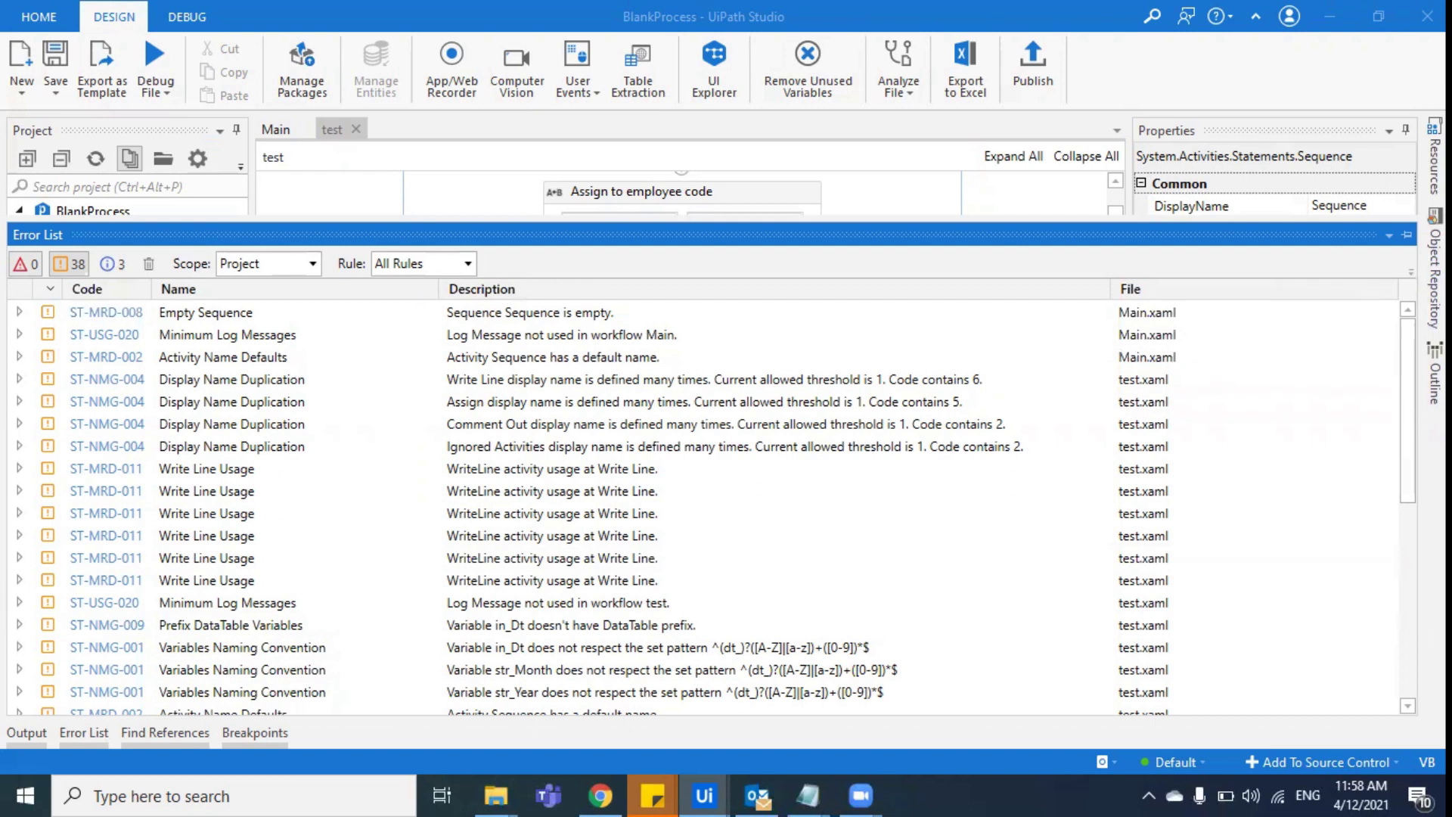
left_click(1406, 235)
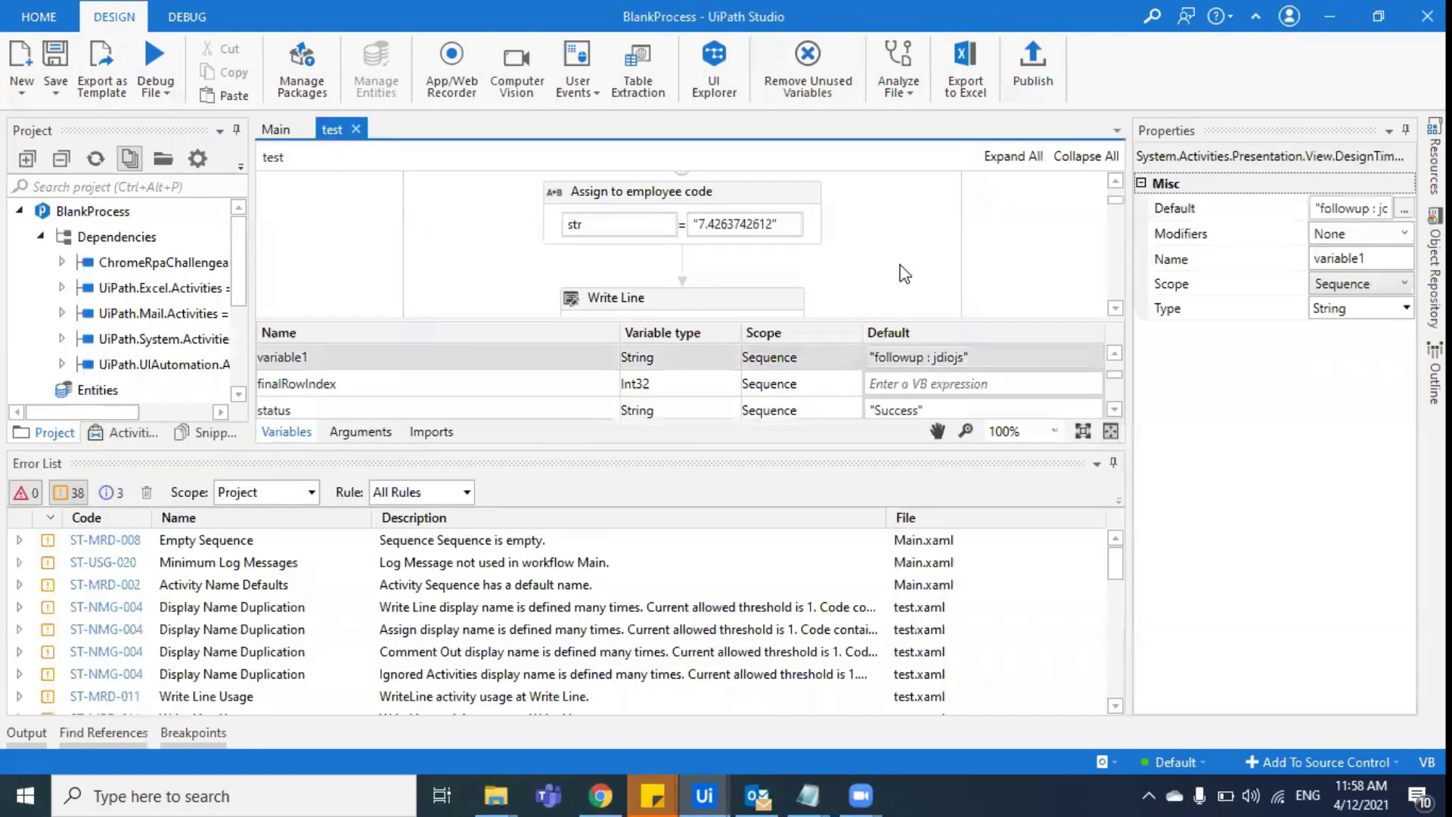
left_click(905, 274)
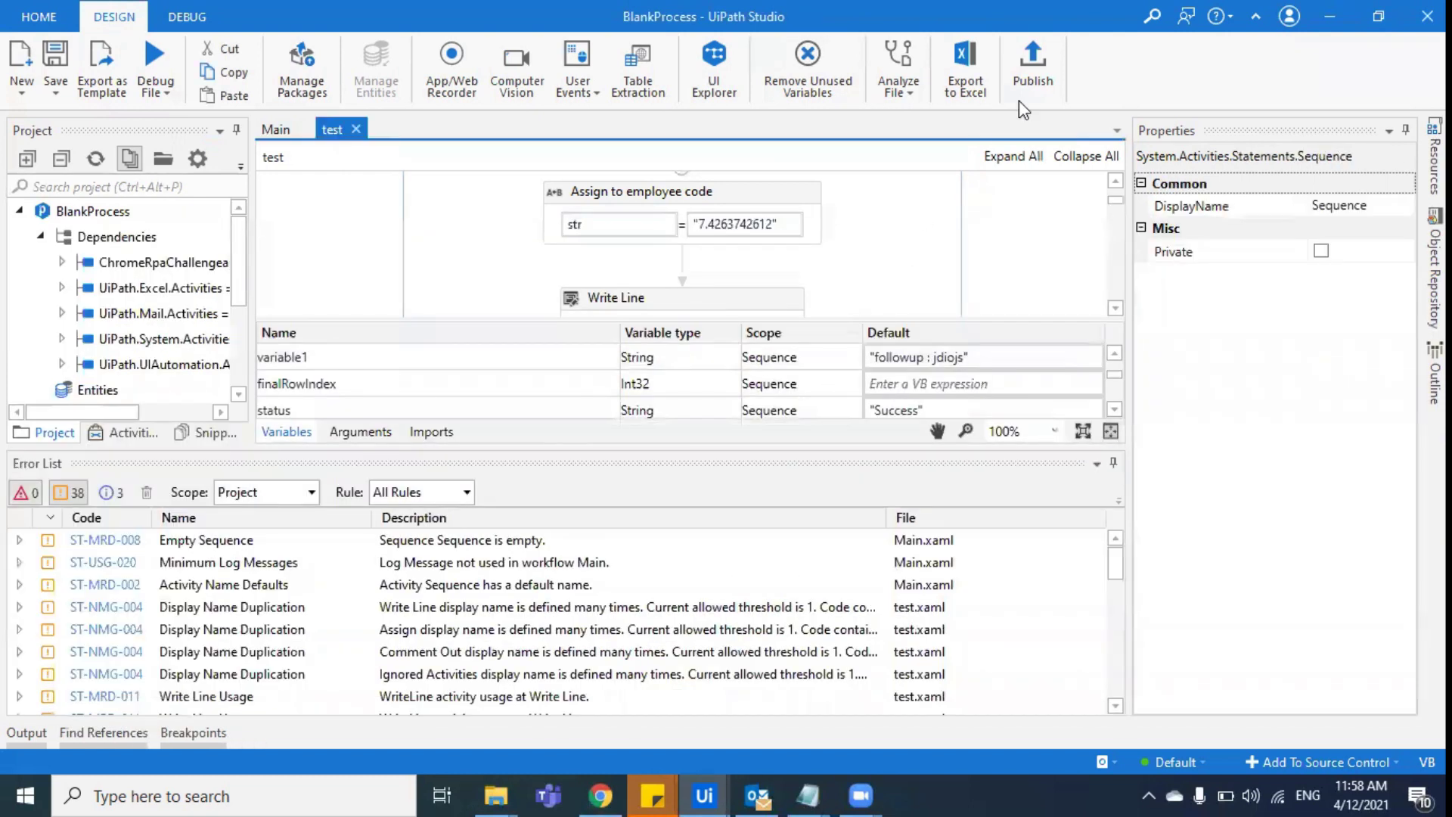
Export the test workflow to an Excel file and dismiss the export confirmation
left_click(973, 94)
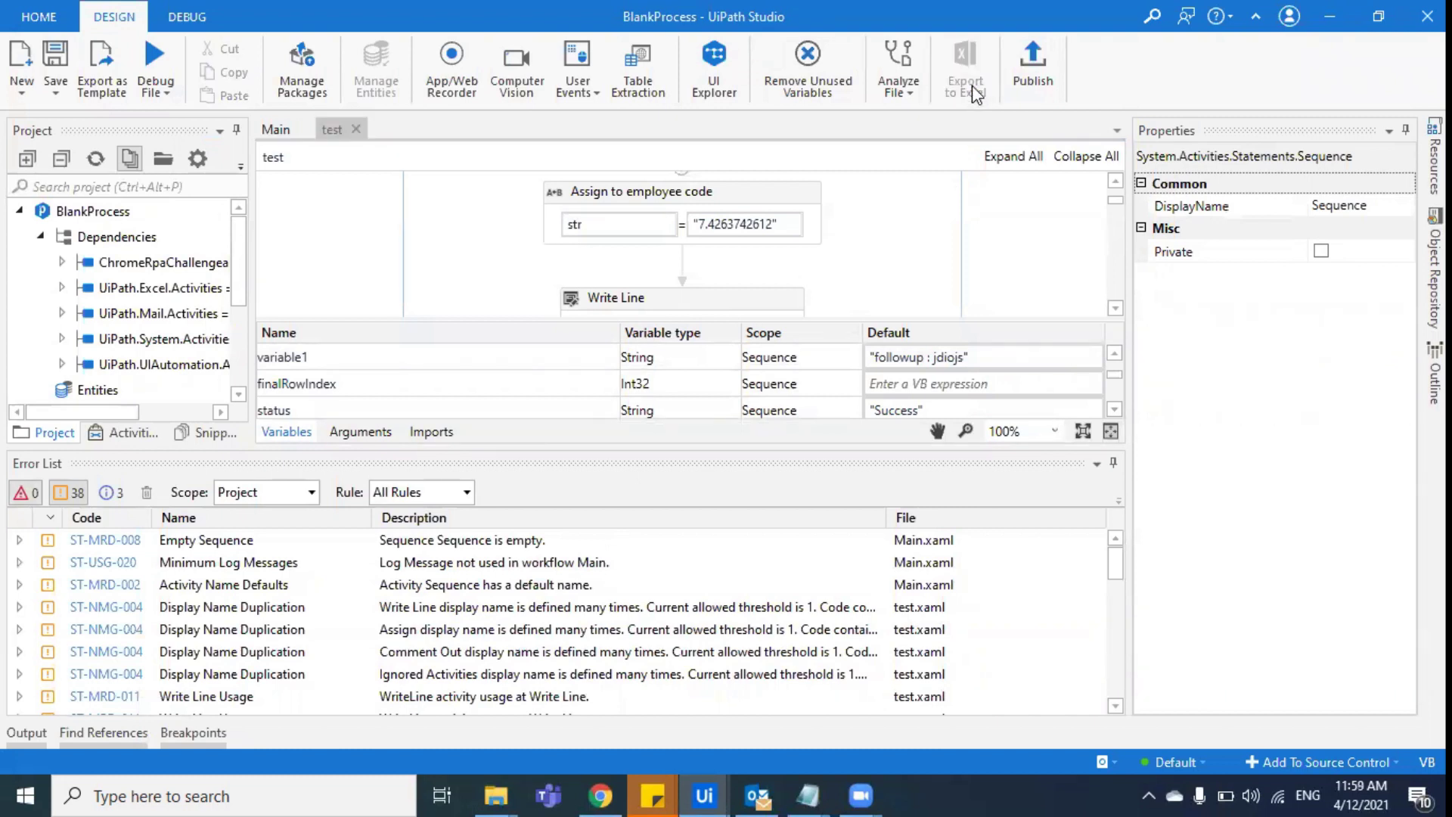
left_click(575, 480)
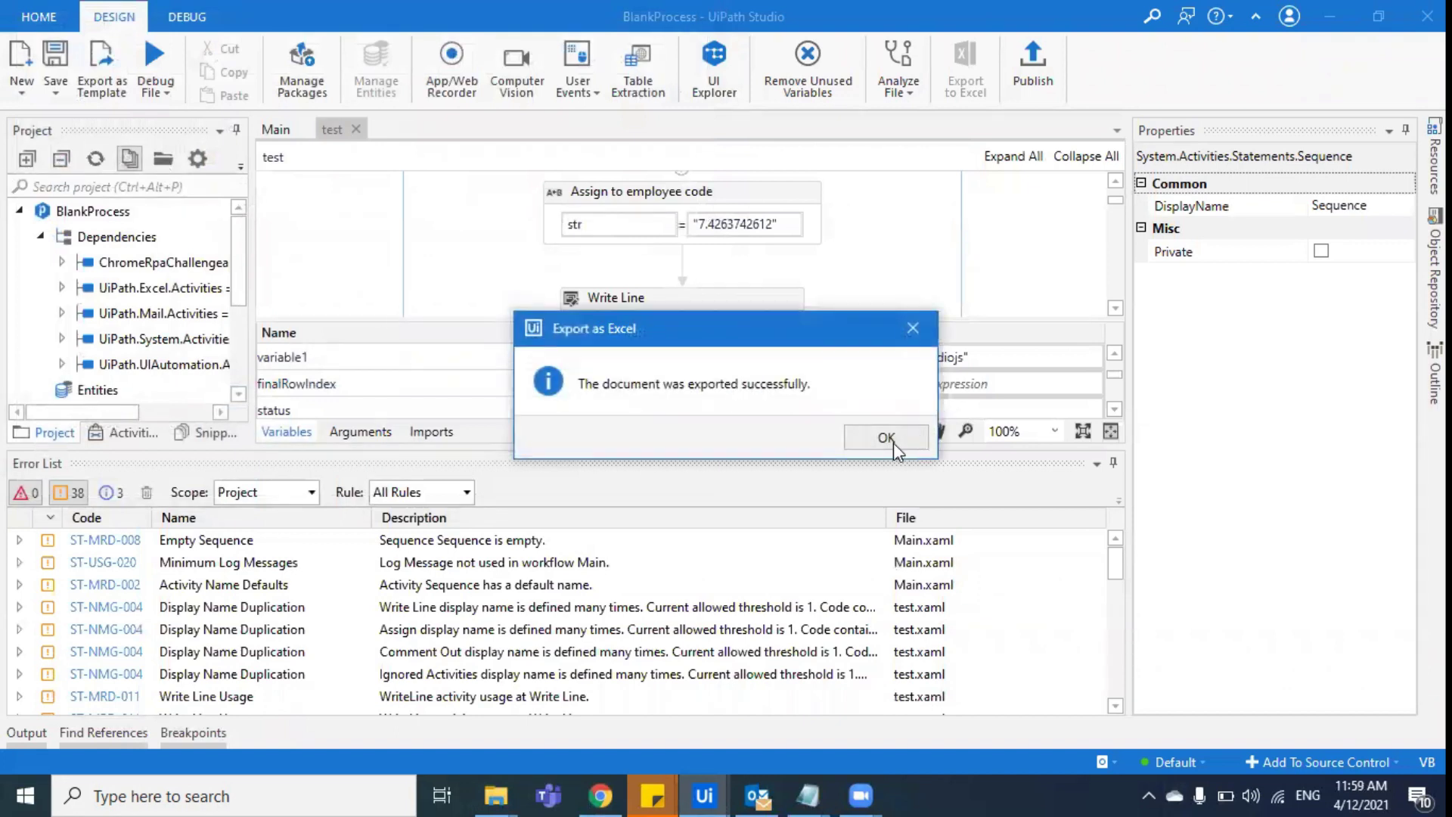
left_click(891, 441)
Open the BlankProcess project folder in a maximized File Explorer window and open the exported test workbook in Excel
left_click(163, 158)
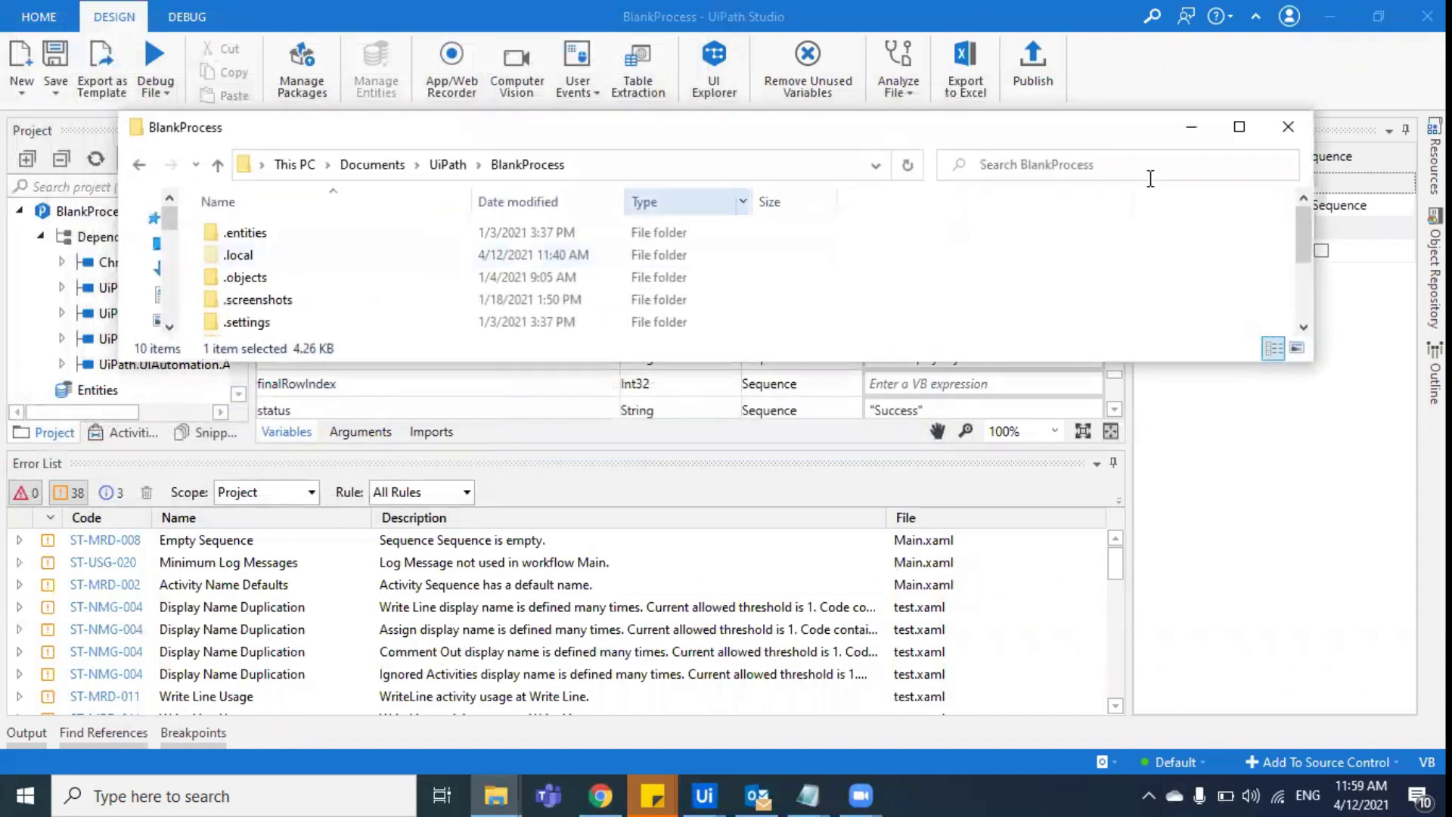
left_click(1238, 128)
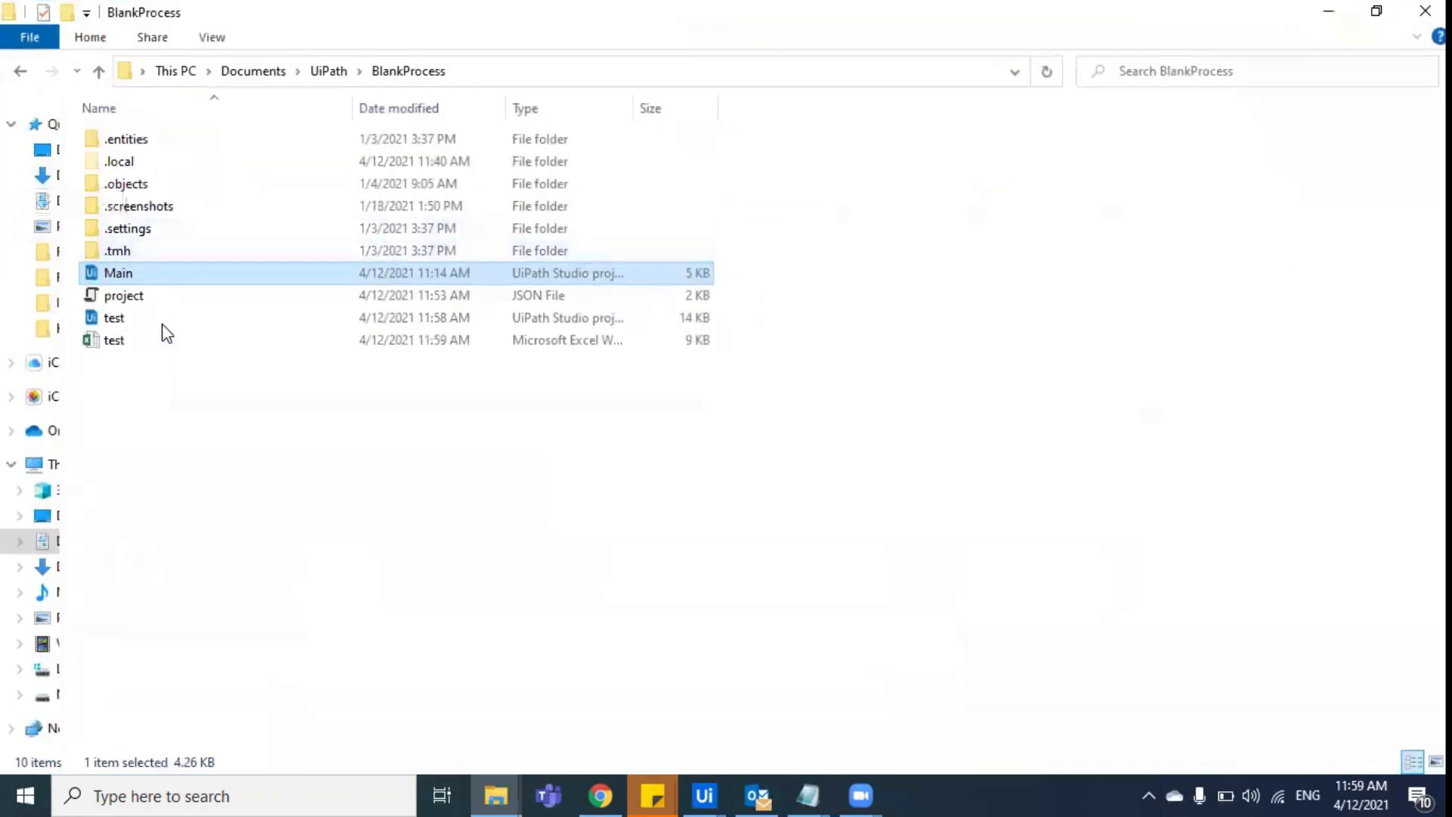
double_click(165, 346)
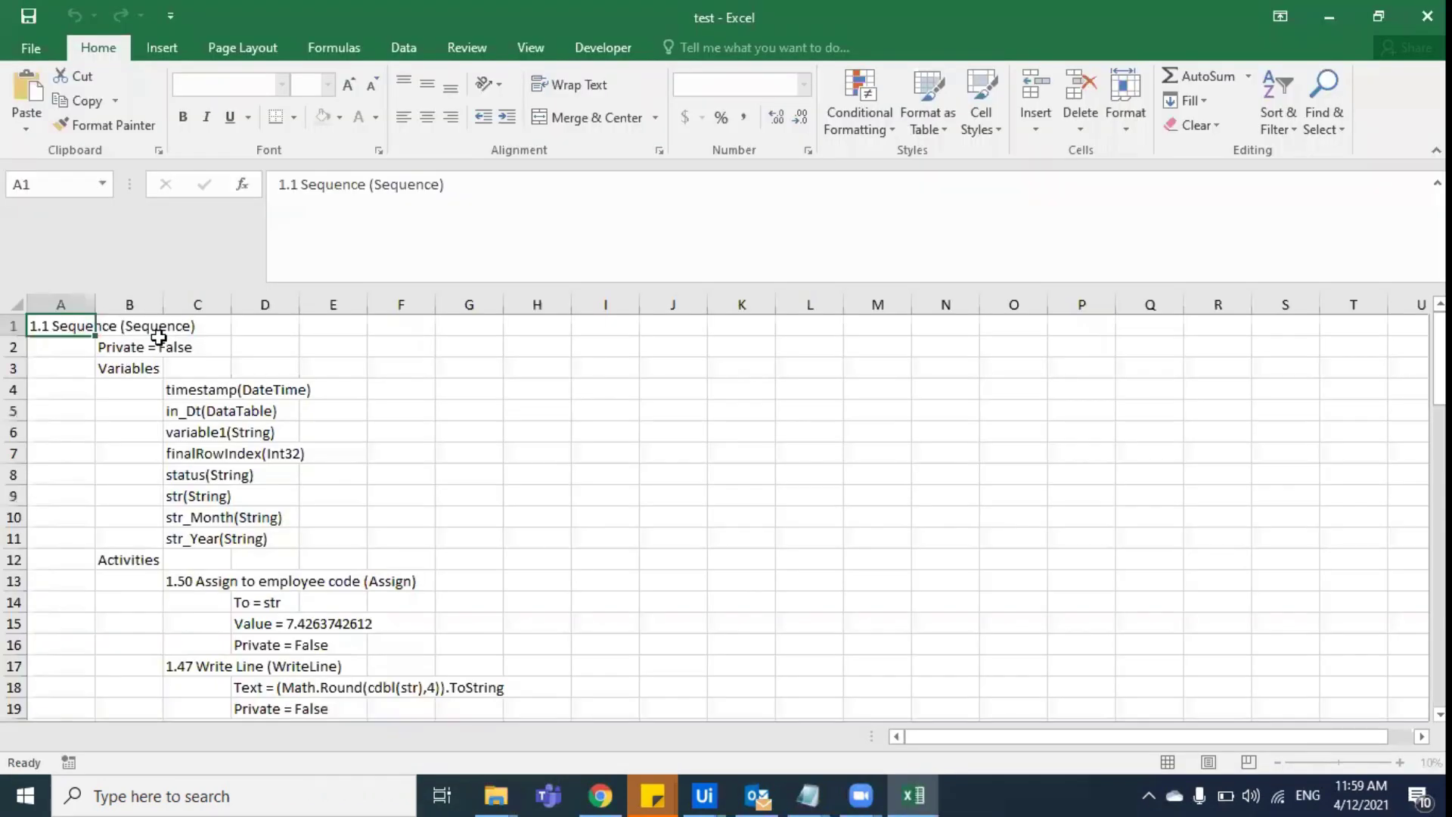
Widen column C of the exported sheet and review the variables listed there
left_click_drag(231, 304, 517, 304)
left_click(182, 395)
left_click(275, 448)
left_click_drag(337, 394, 338, 538)
left_click(337, 538)
left_click(191, 387)
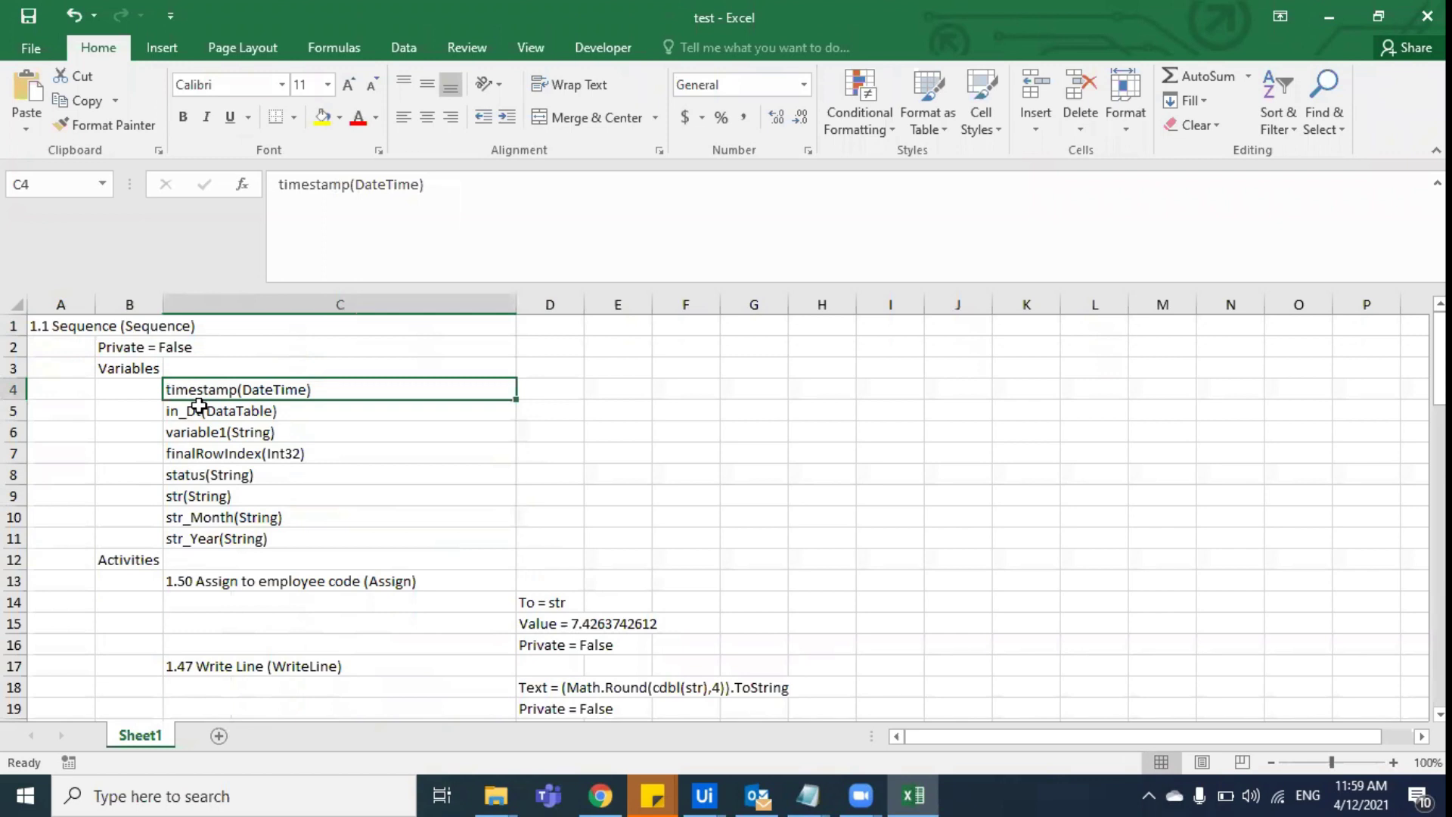
Examine the exported Activities section, including the Assign, Write Line and If entries with their property values
scroll(567, 512, "down", 3)
left_click_drag(544, 415, 551, 516)
left_click(339, 456)
left_click(325, 559)
left_click(329, 601)
left_click_drag(538, 605, 556, 684)
scroll(411, 571, "down", 1)
left_click(351, 537)
left_click_drag(546, 603, 551, 563)
left_click_drag(658, 625, 680, 687)
scroll(509, 567, "down", 3)
scroll(509, 567, "down", 17)
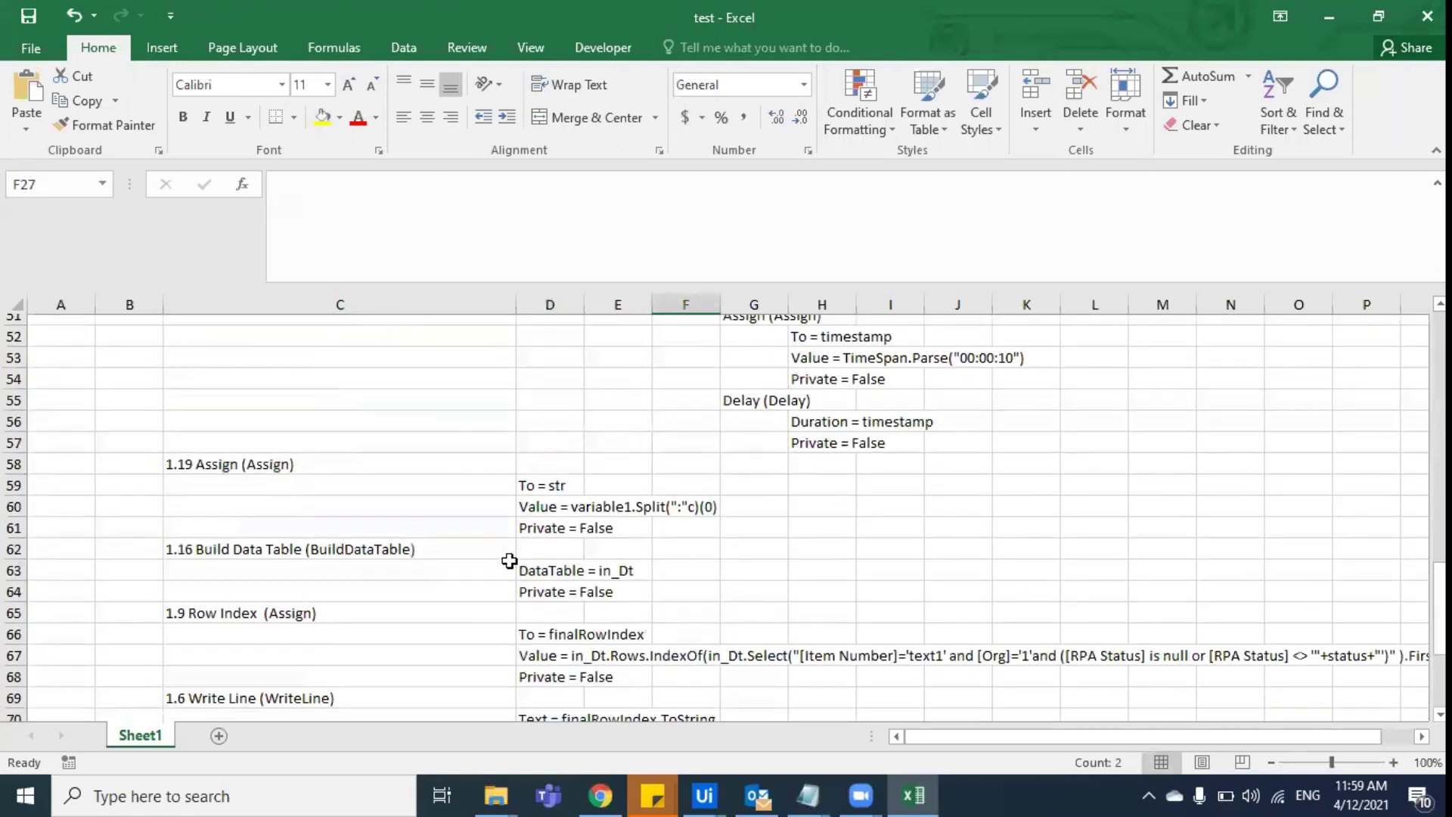
scroll(513, 535, "up", 13)
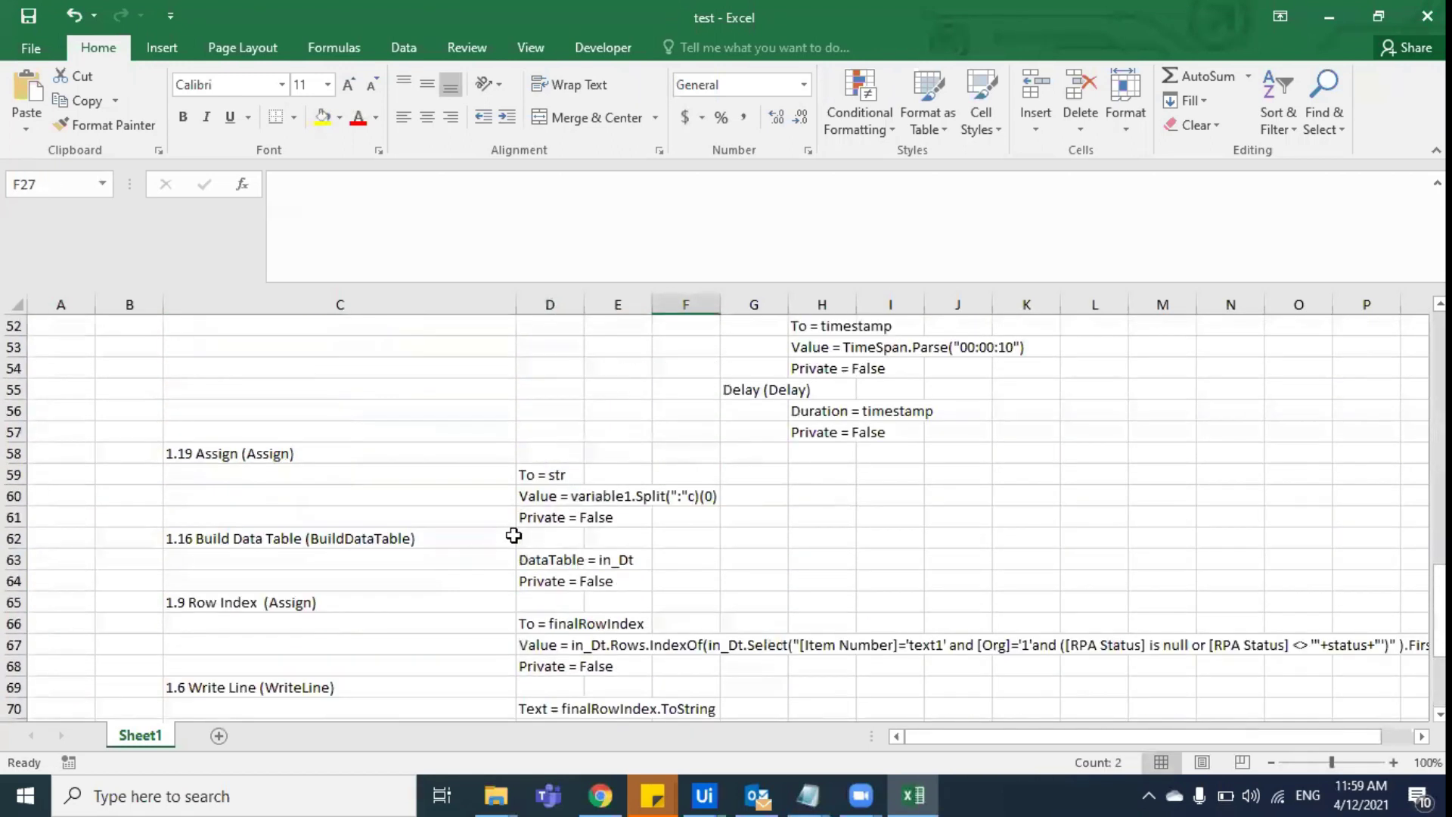
scroll(513, 521, "up", 1)
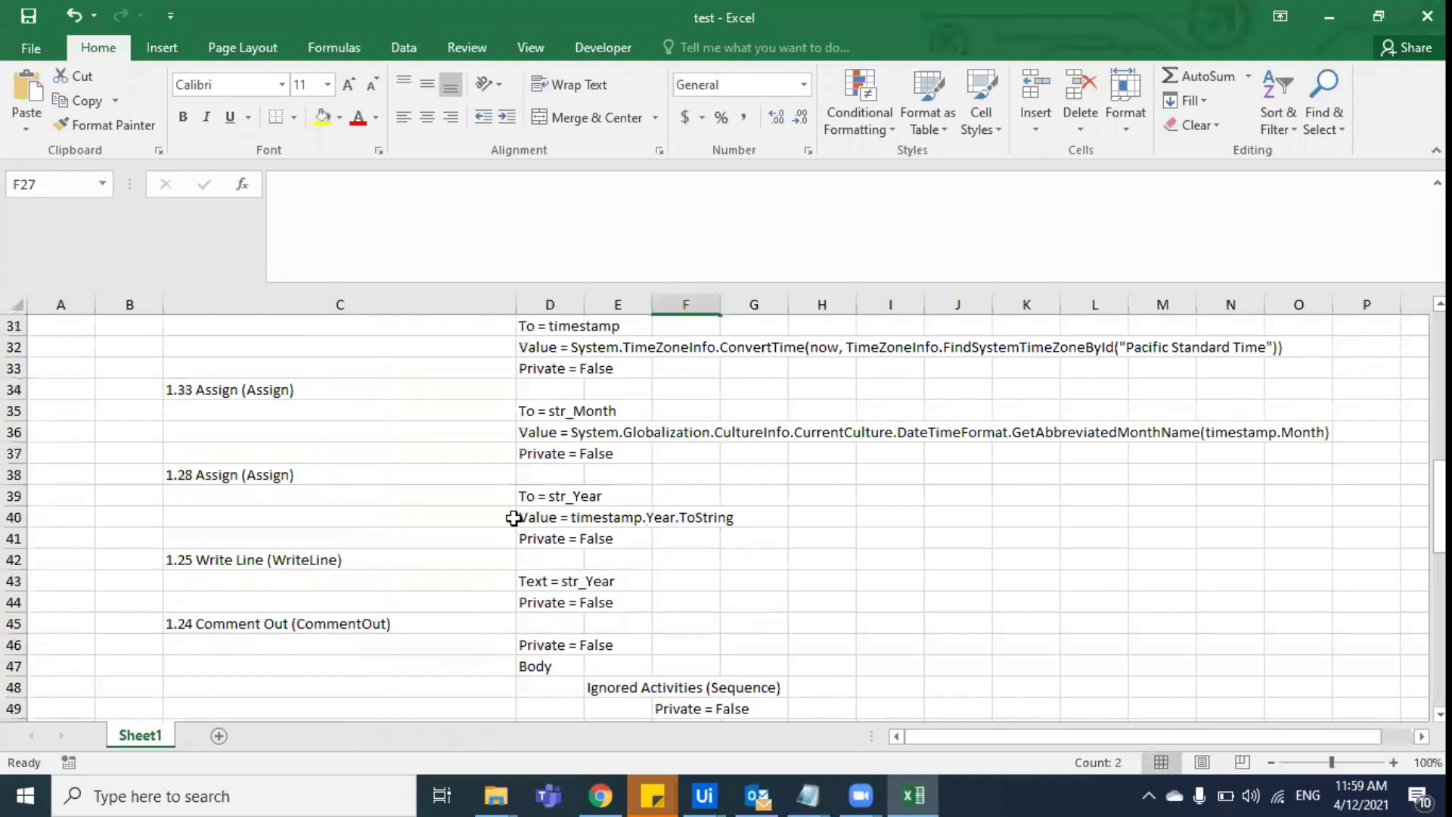
scroll(514, 518, "up", 7)
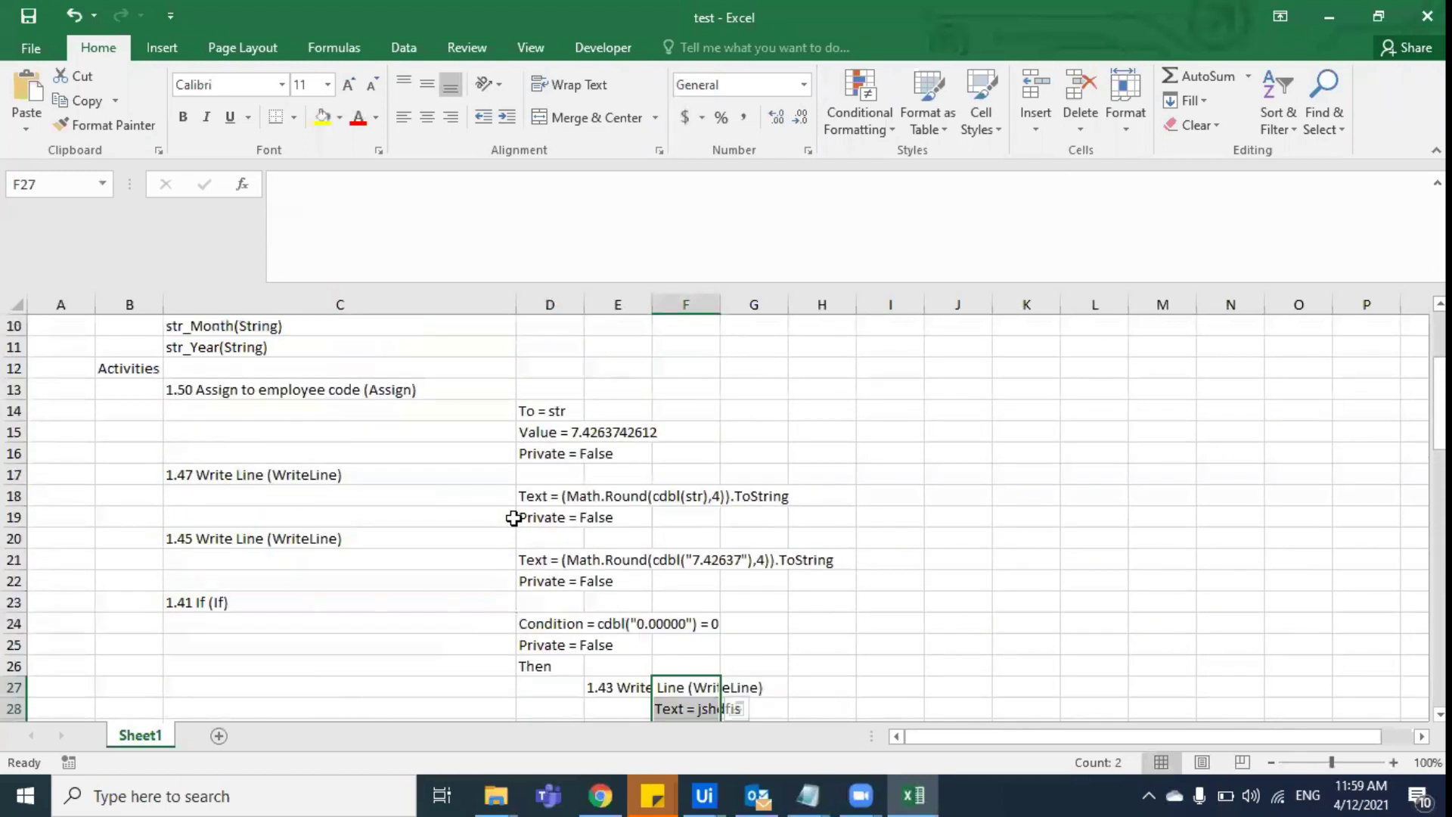
scroll(513, 518, "up", 3)
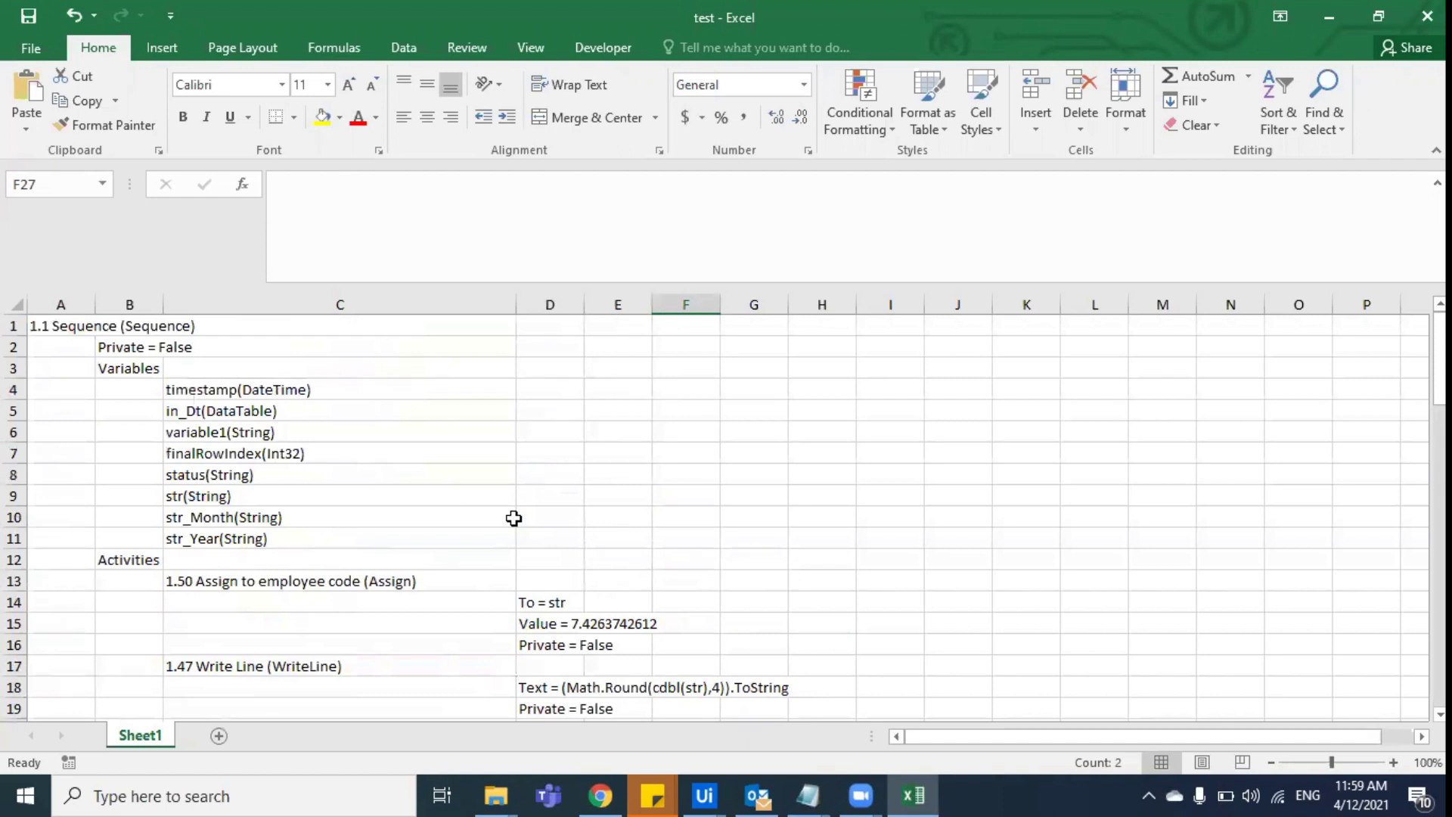
Compare the variables of BlankProcess in UiPath Studio with the exported list in C3:C11 in Excel, ending back in UiPath Studio
mouse_move(703, 794)
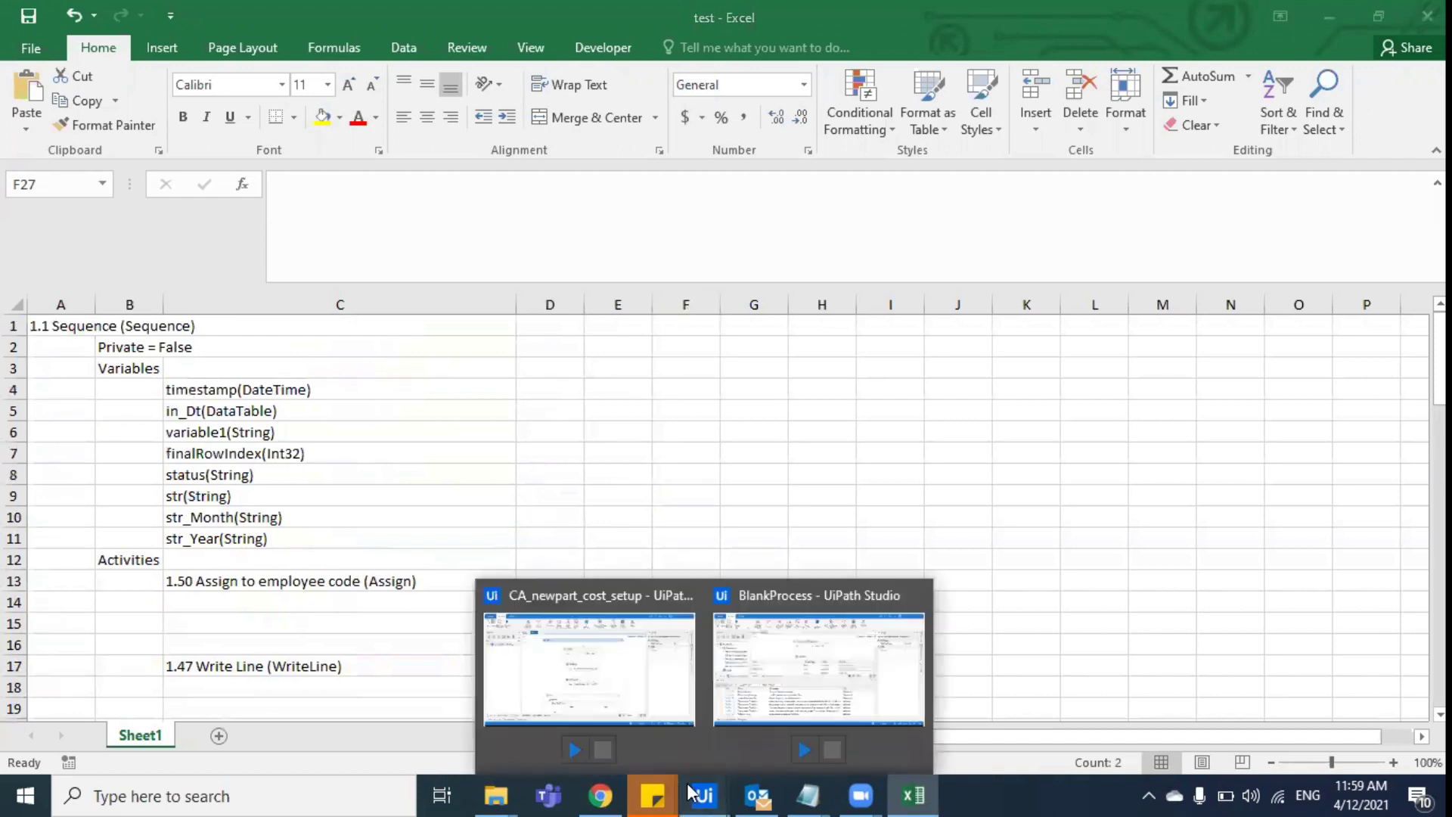
left_click(774, 697)
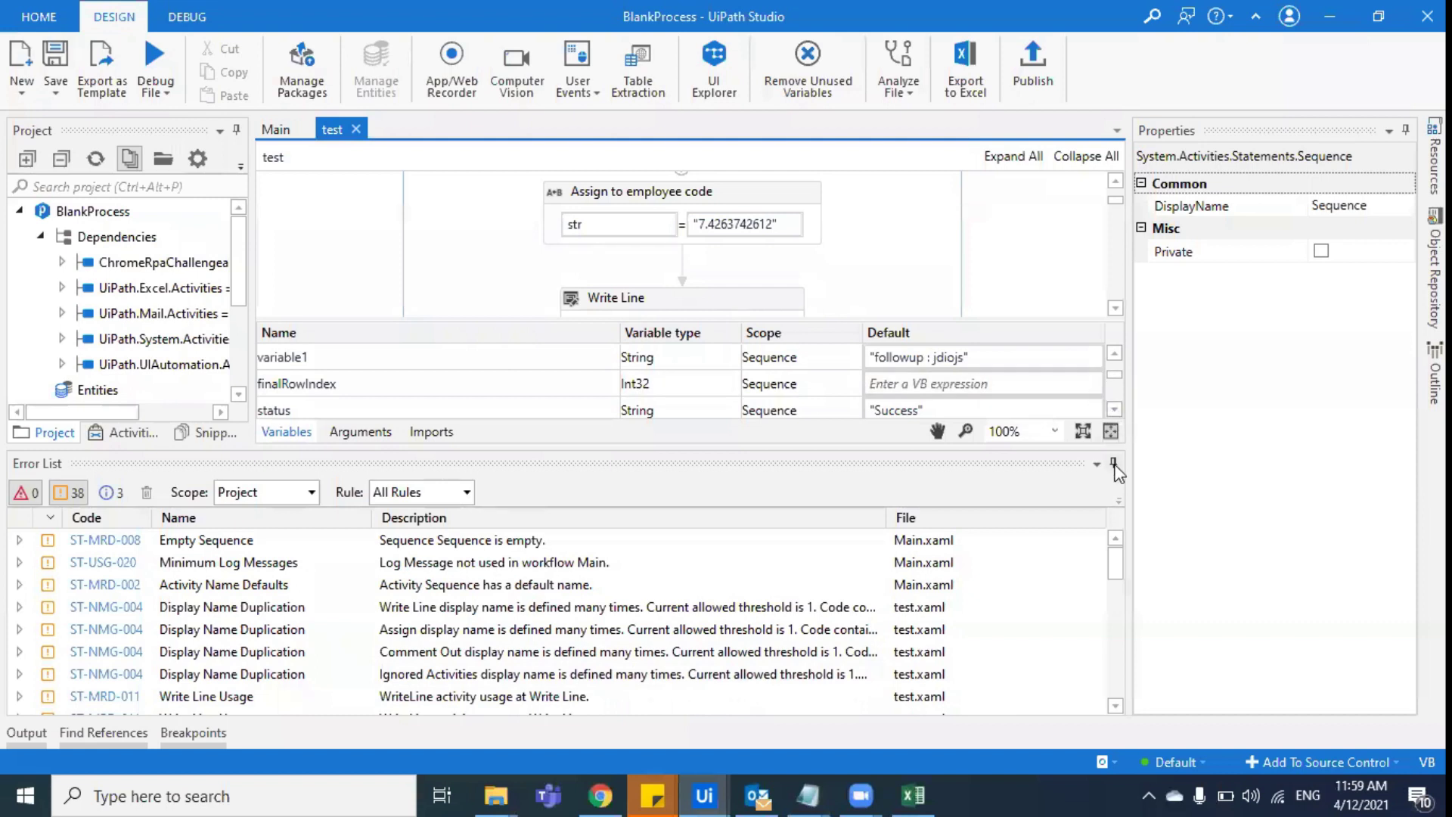
left_click(912, 793)
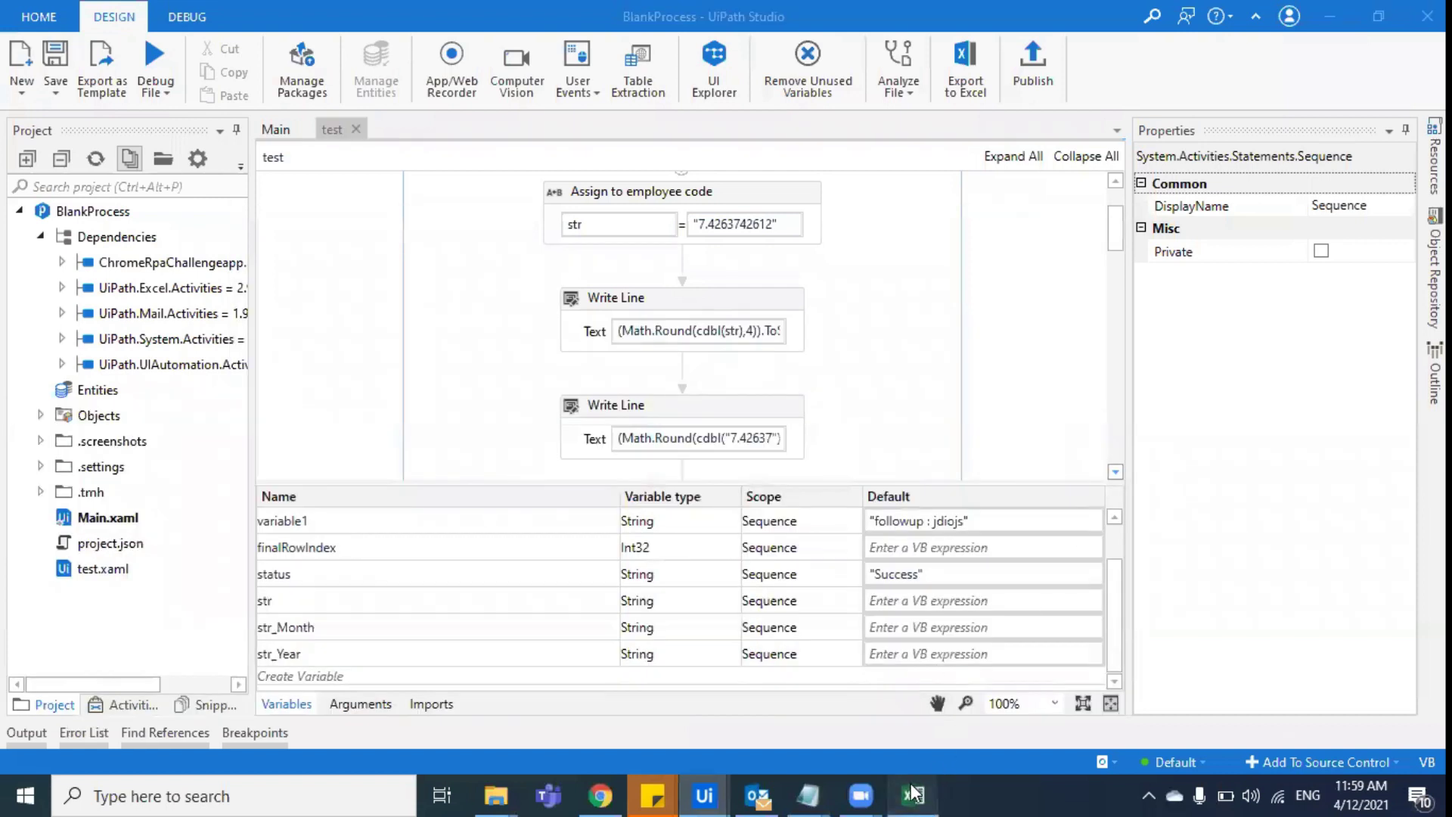
left_click_drag(347, 374, 357, 550)
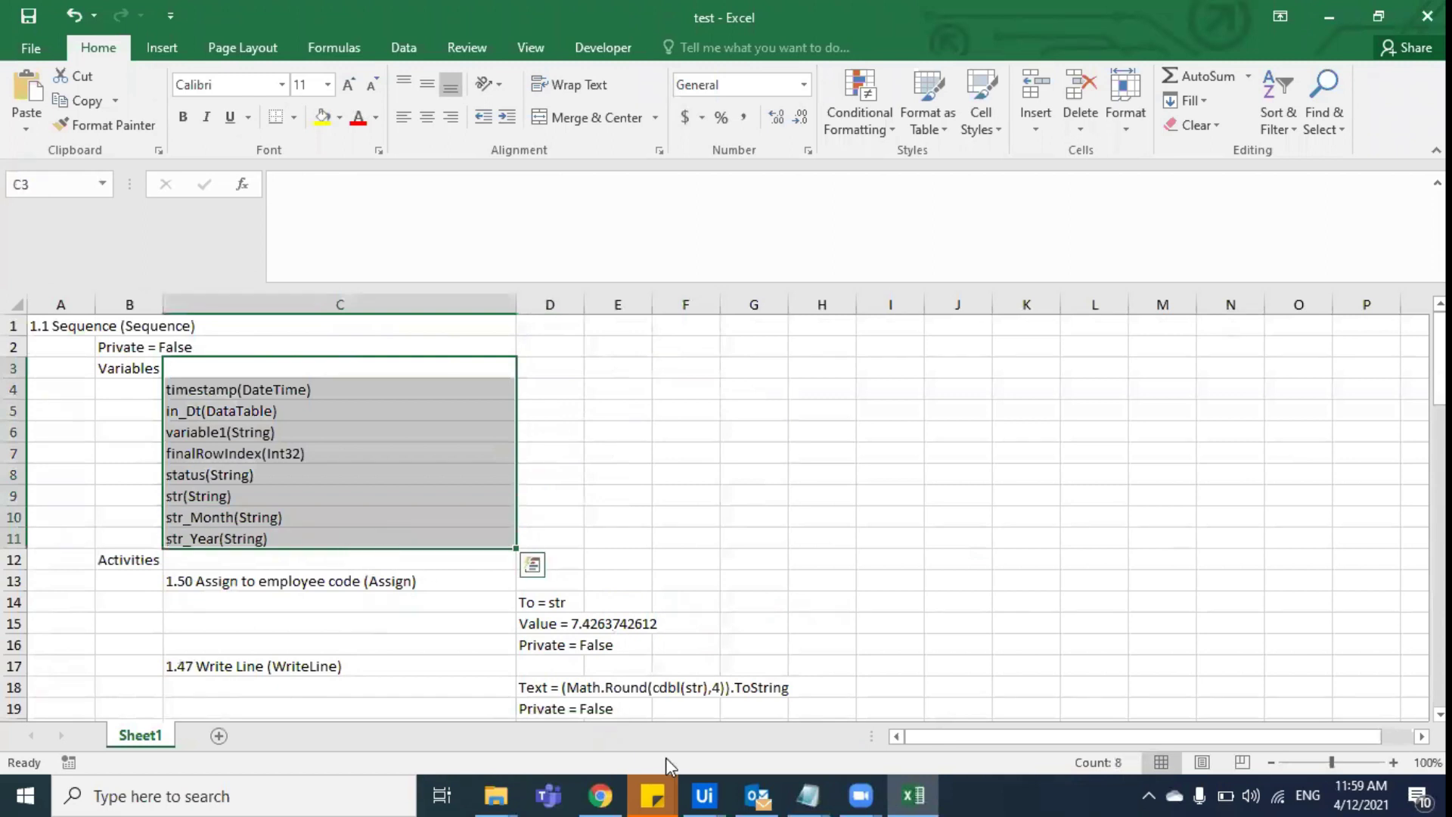
left_click(704, 794)
left_click(828, 691)
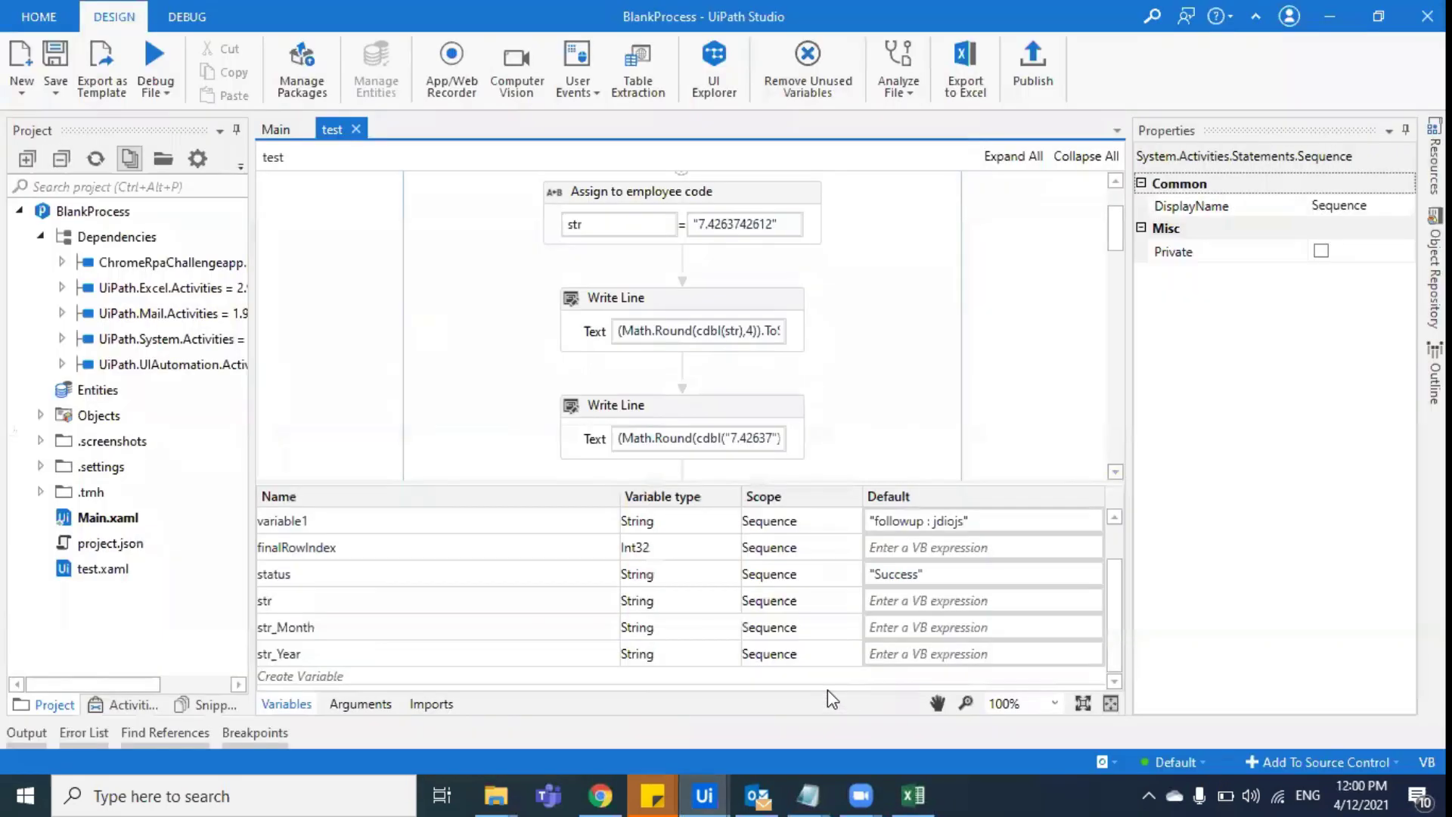